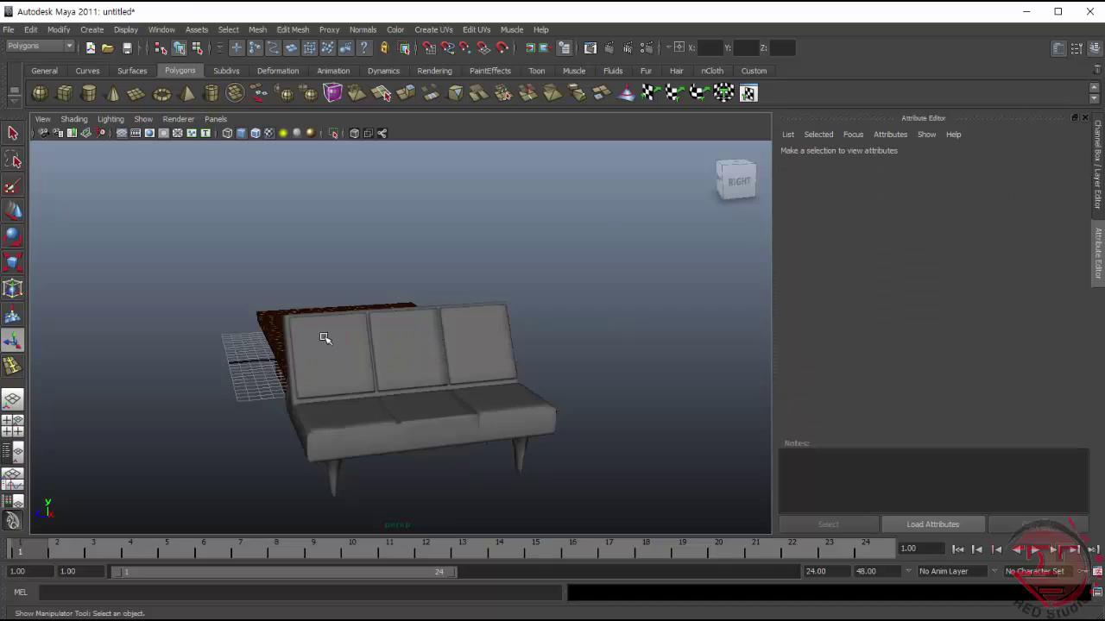
- Select the sofa's middle seat and back faces in face mode
left_click(310, 350)
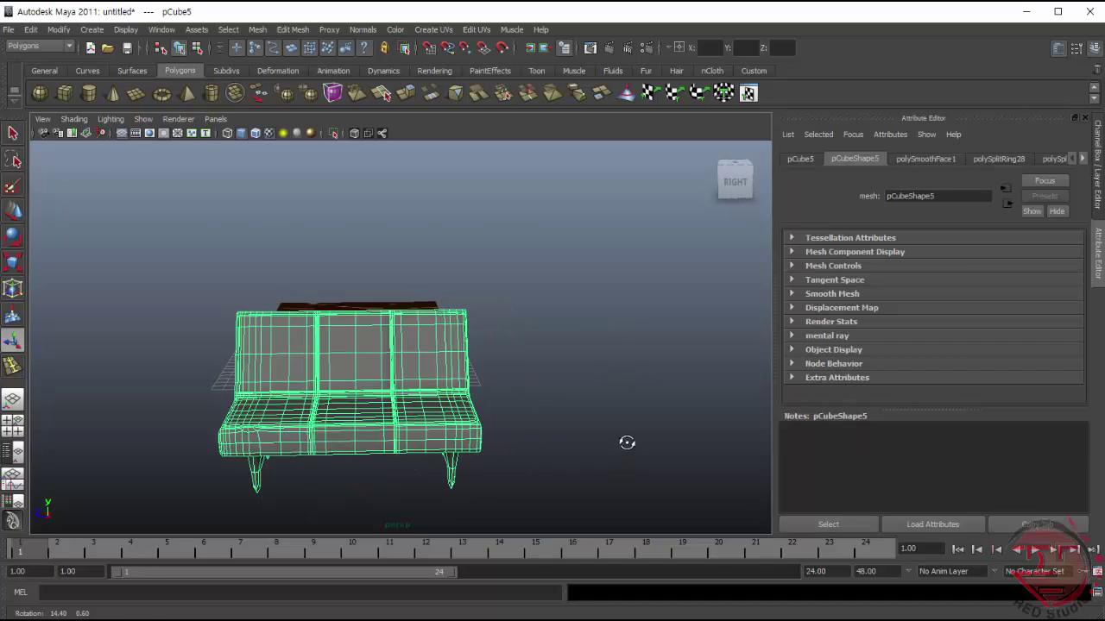
right_click_drag(356, 444, 335, 485)
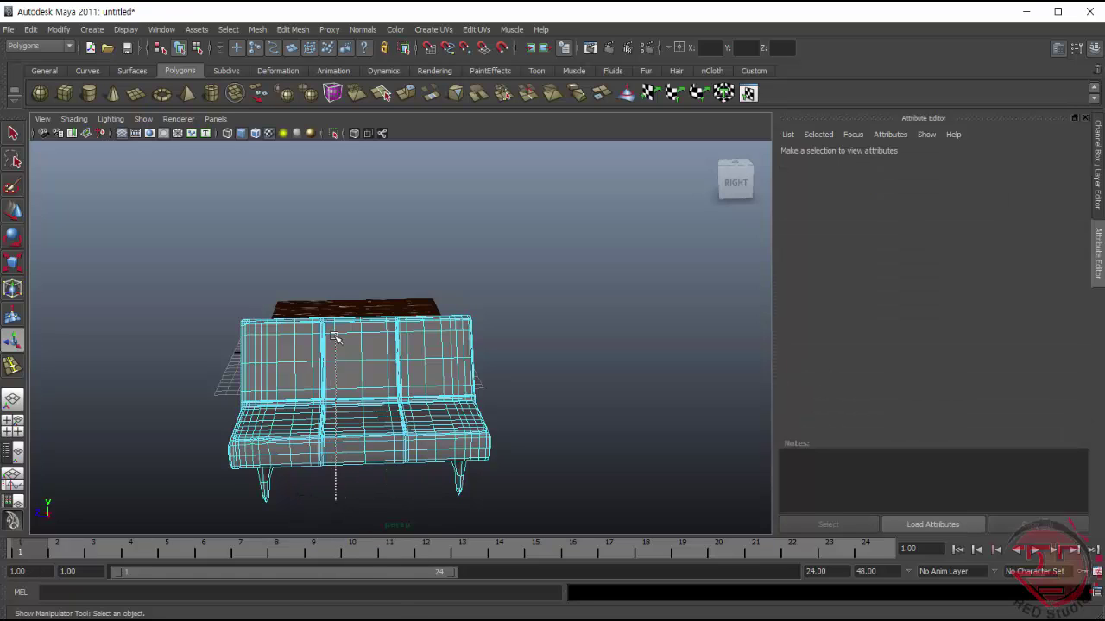
left_click(337, 345)
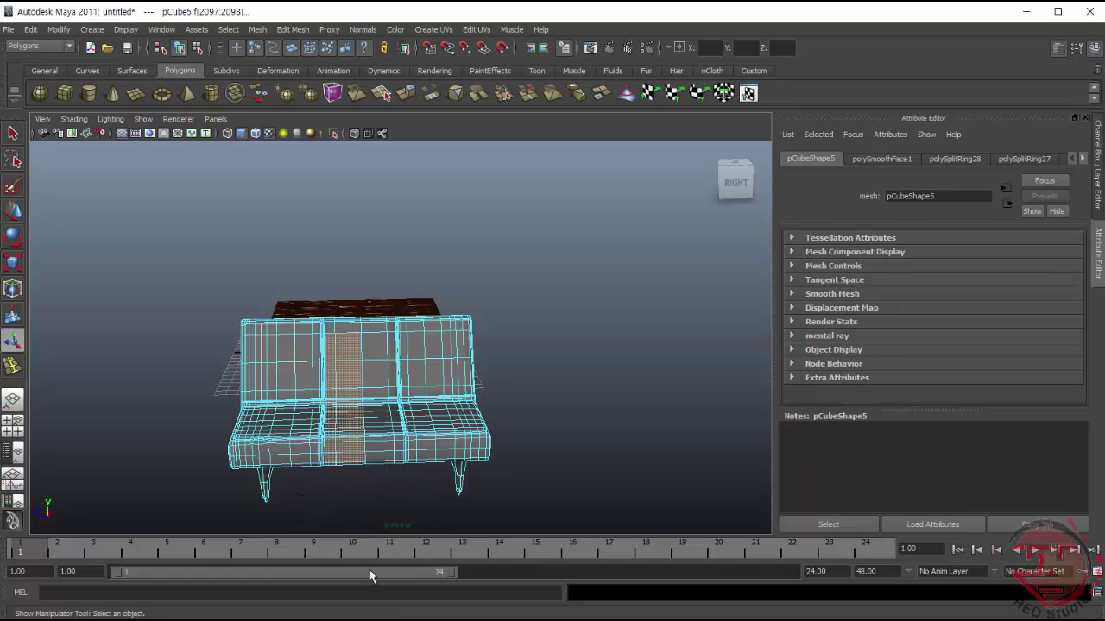
left_click(390, 466)
- Assign a new Shading Map material to those faces and set its color to red
right_click_drag(357, 334, 367, 442)
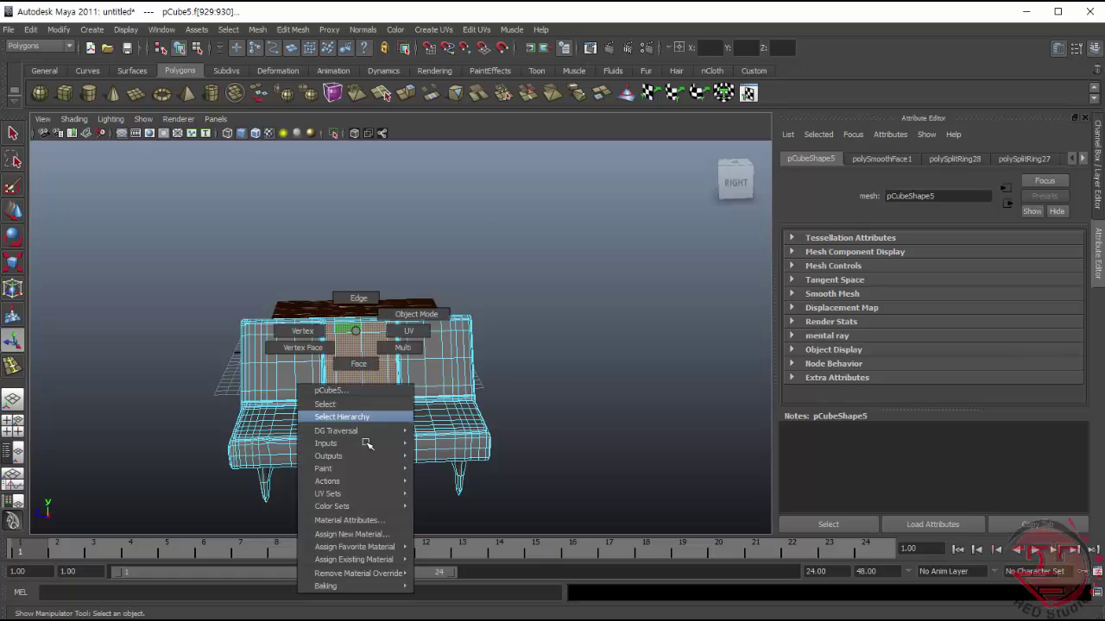
left_click(351, 535)
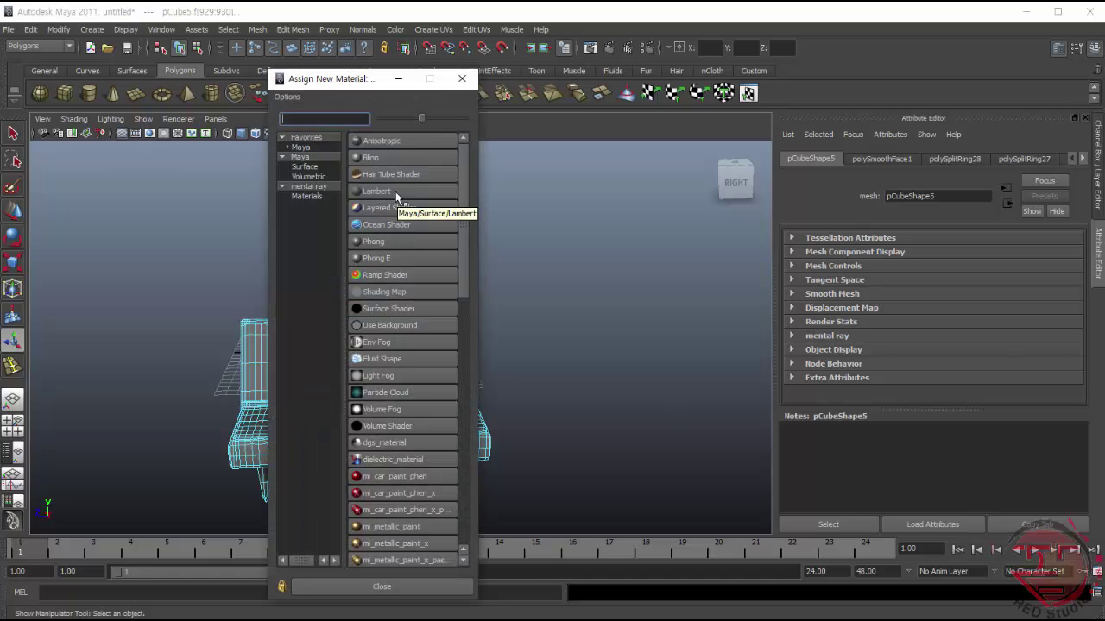
left_click(384, 291)
left_click(902, 328)
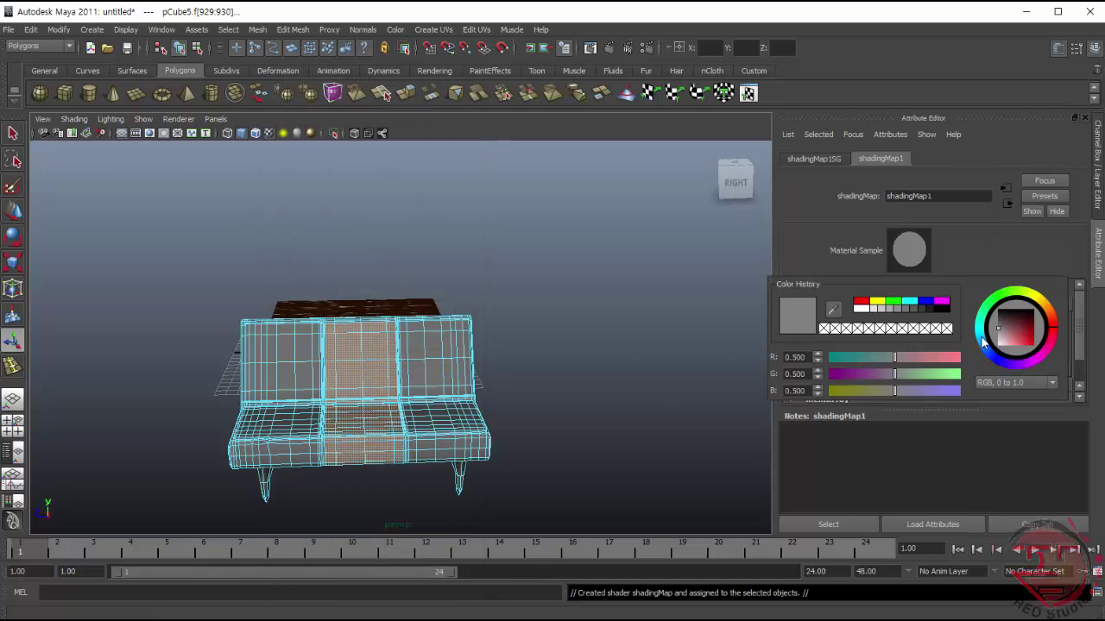
left_click_drag(1006, 348, 1055, 326)
left_click(898, 328)
left_click(869, 306)
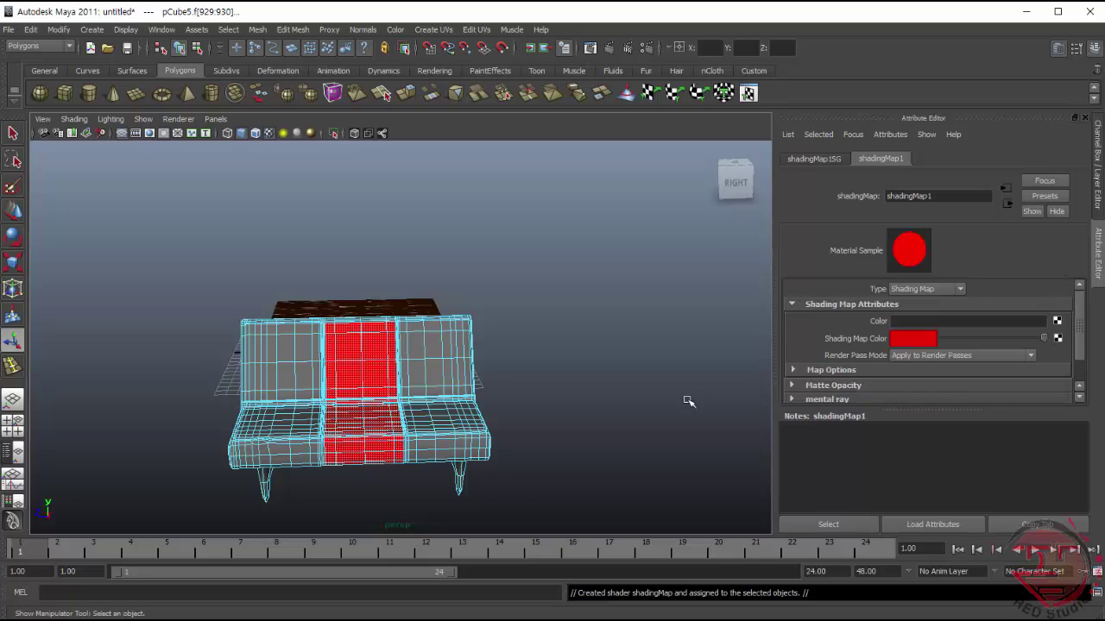
- Deselect, orbit to check the red faces, and pick a face on the side panel
left_click(517, 502)
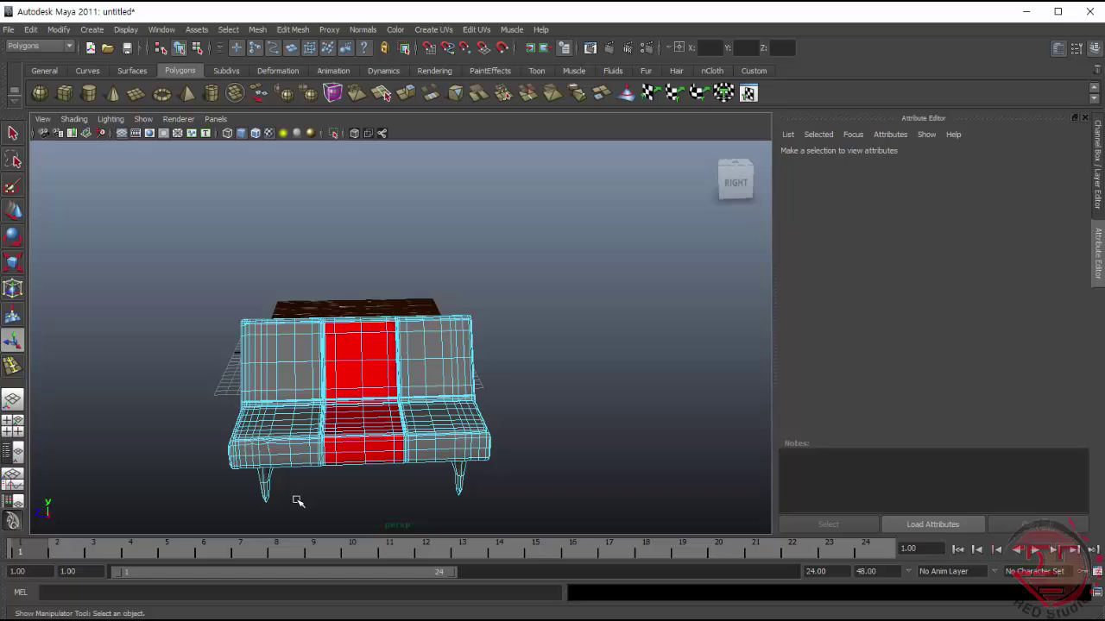
mouse_move(297, 502)
left_mouse_down("alt")
mouse_move(452, 491)
mouse_move(291, 500)
mouse_move(283, 476)
left_mouse_up("alt")
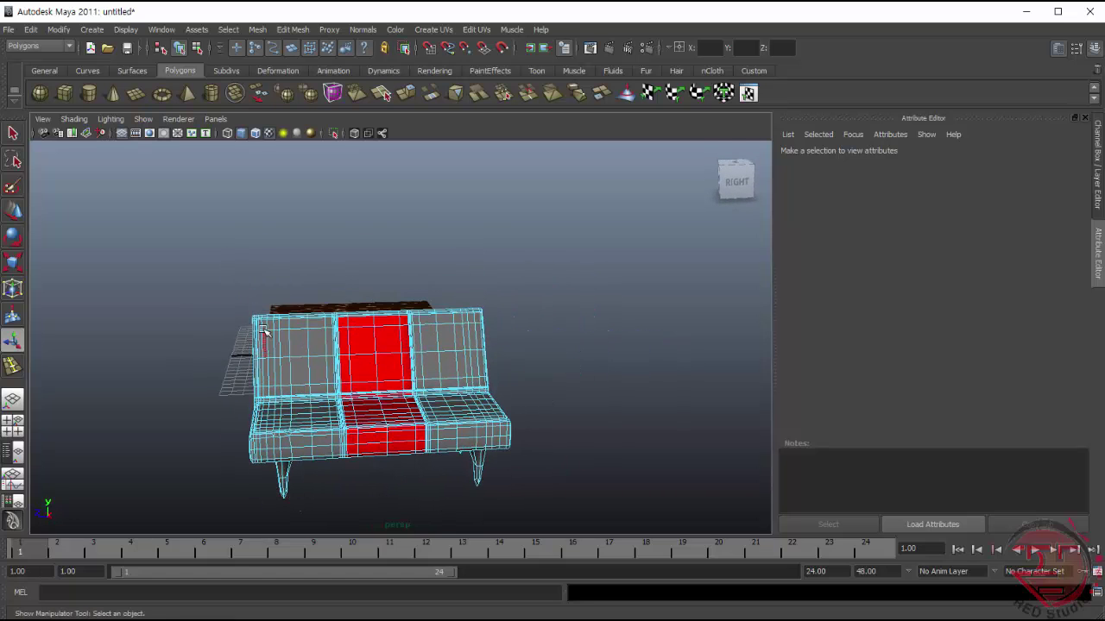
left_click(336, 450)
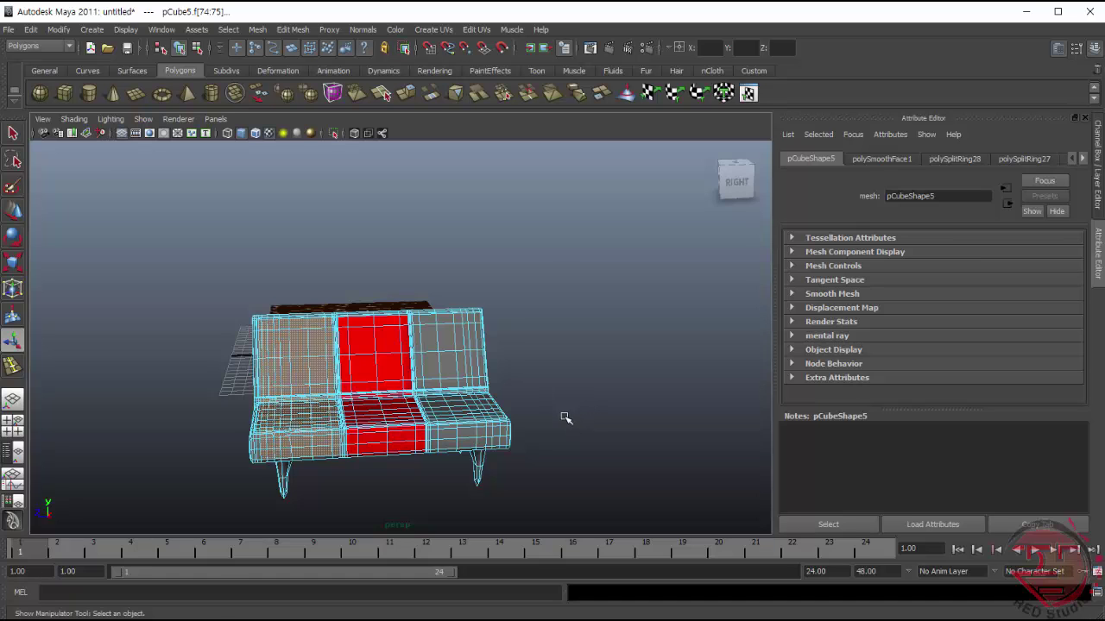
- Give the right seat panel faces a new Shading Map material colored near black
mouse_move(565, 418)
middle_mouse_down("alt")
mouse_move(467, 412)
mouse_move(352, 357)
middle_mouse_up("alt")
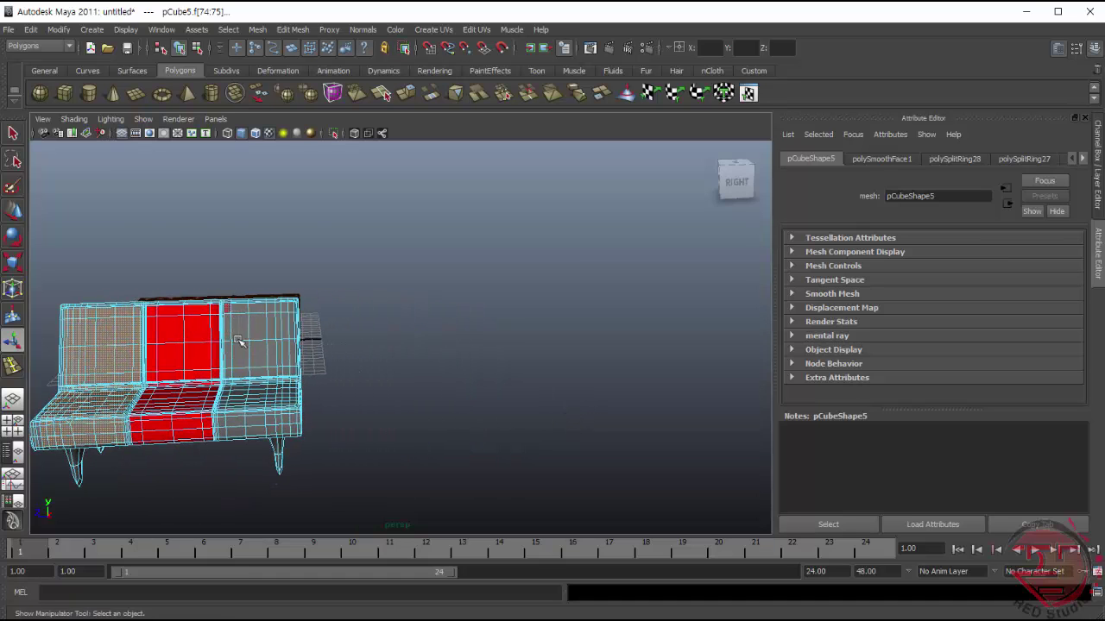
left_click_drag(239, 341, 393, 330)
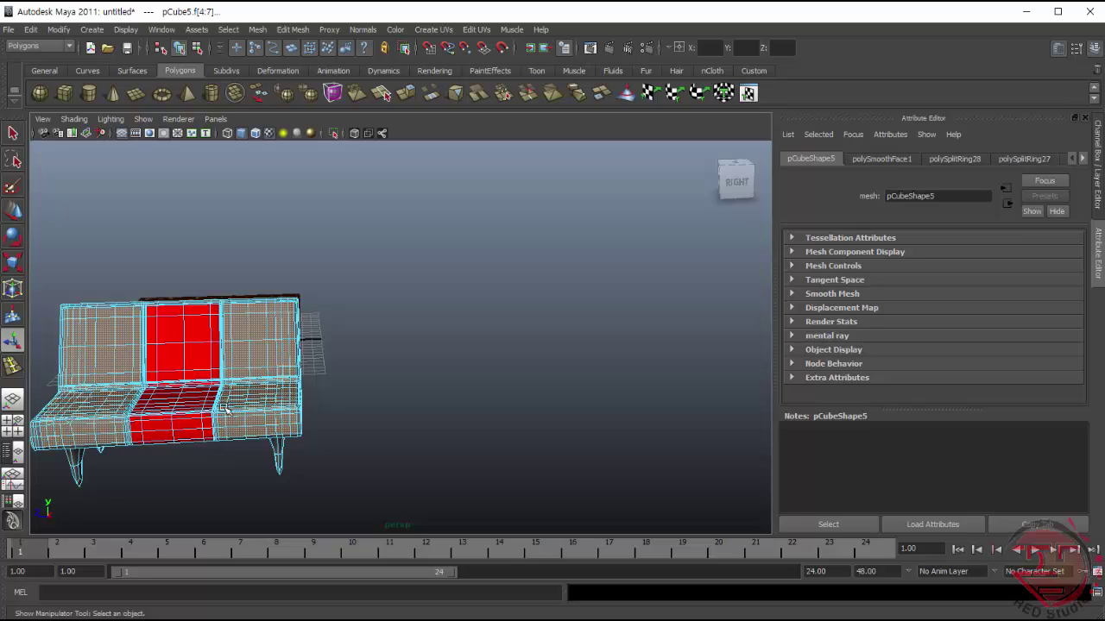
right_click_drag(257, 334, 250, 500)
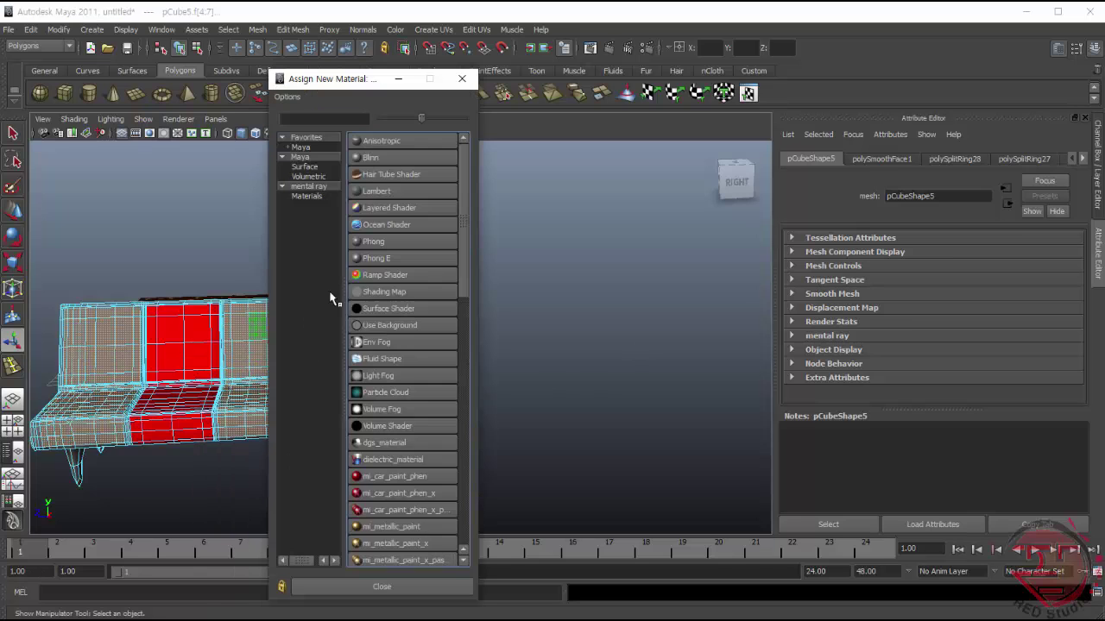
left_click(330, 296)
left_click(919, 338)
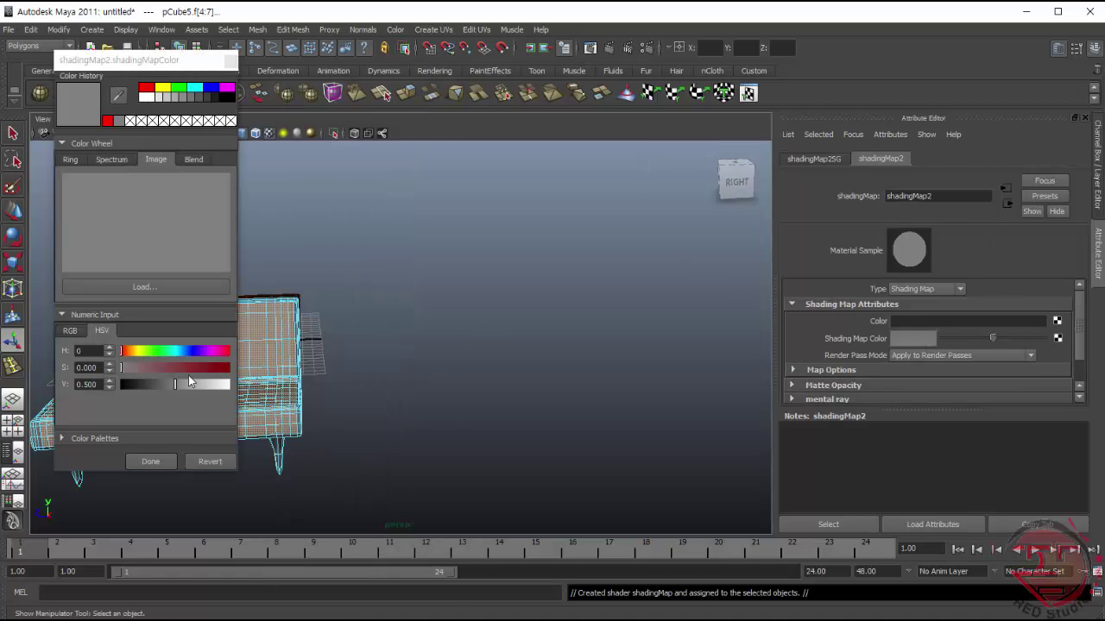
left_click_drag(160, 382, 141, 386)
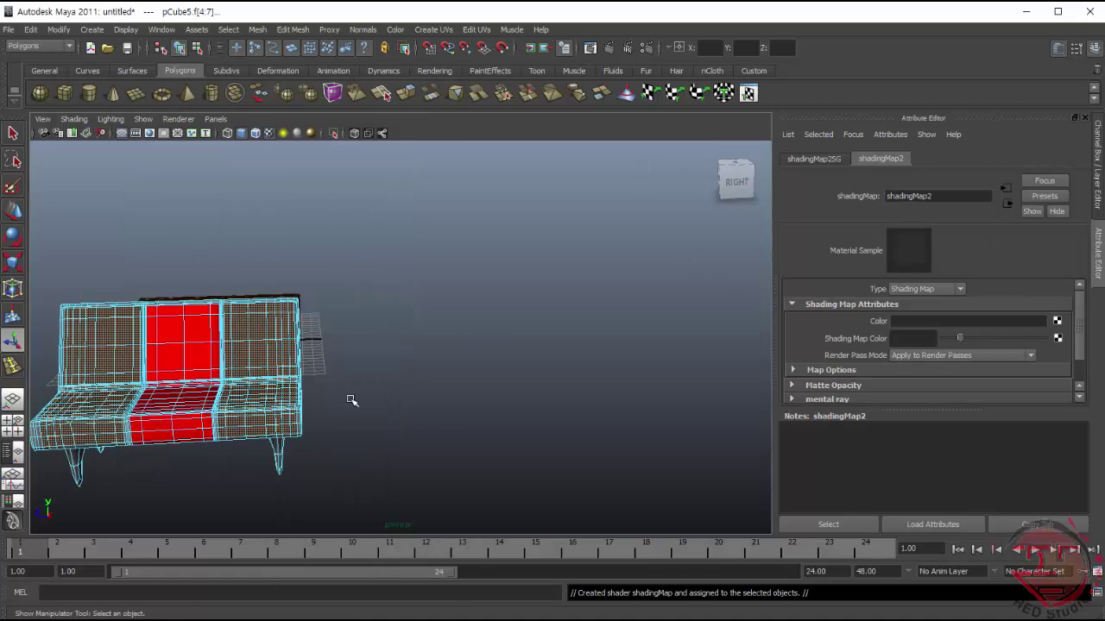
- Clear the selection, return to object mode, and orbit to inspect the two-tone sofa
left_click(353, 432)
key("F8")
mouse_move(355, 463)
left_mouse_down("alt")
mouse_move(471, 388)
mouse_move(523, 412)
mouse_move(504, 437)
mouse_move(434, 472)
mouse_move(601, 445)
mouse_move(413, 390)
left_mouse_up("alt")
left_click(527, 382)
mouse_move(598, 460)
left_mouse_down("alt")
mouse_move(523, 488)
mouse_move(587, 449)
left_mouse_up("alt")
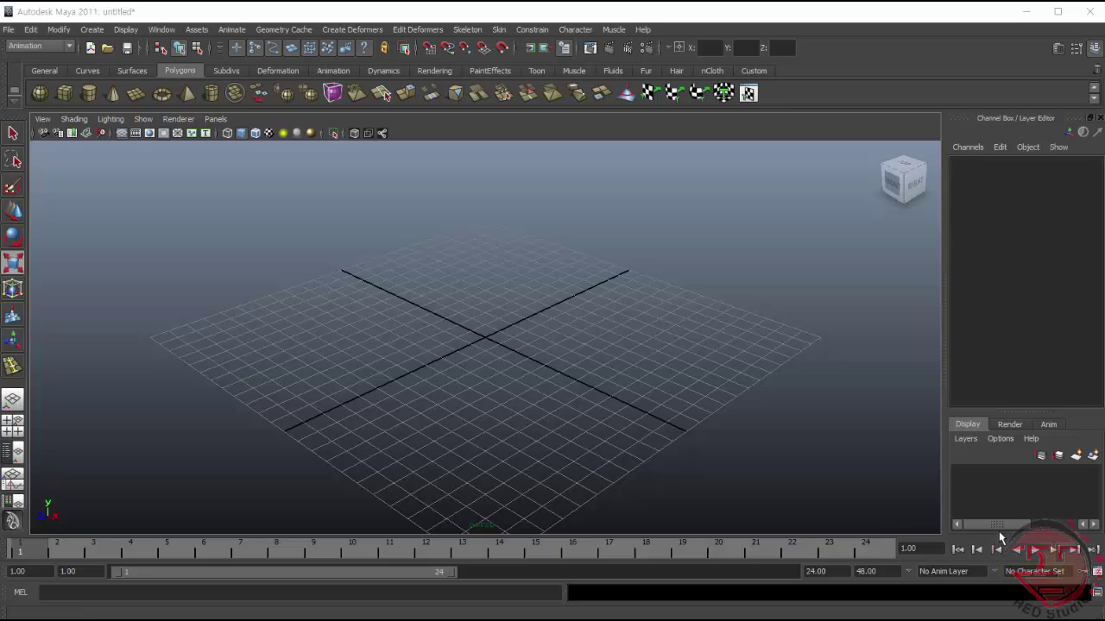
- Activate the Scale tool in the new empty scene
key("r")
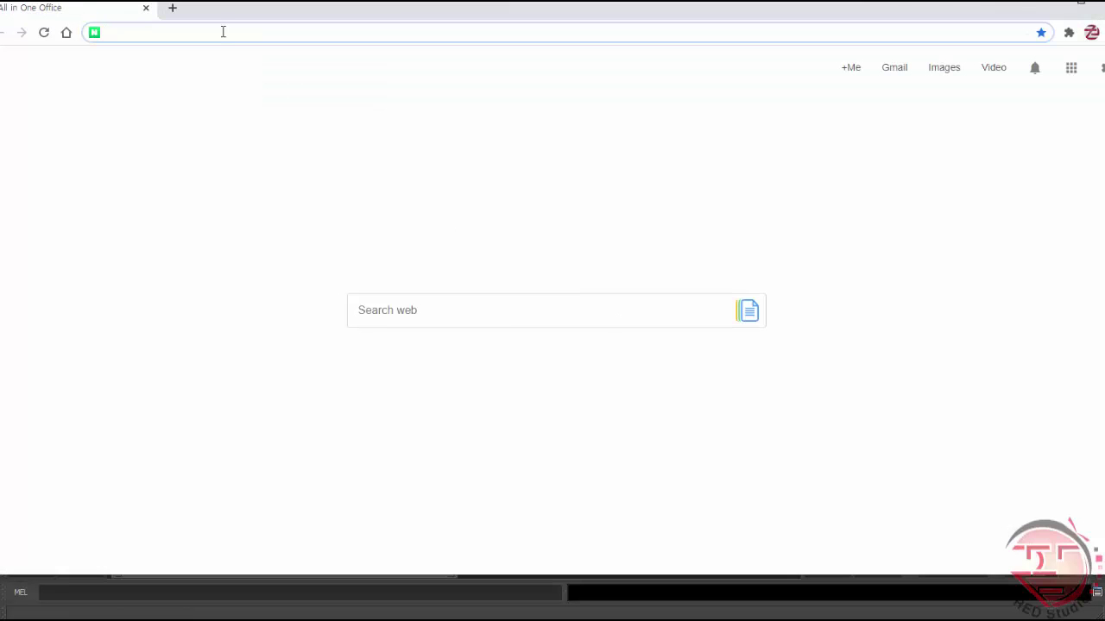
- Search Google for '침대' and show the image results
type("g")
key("Return")
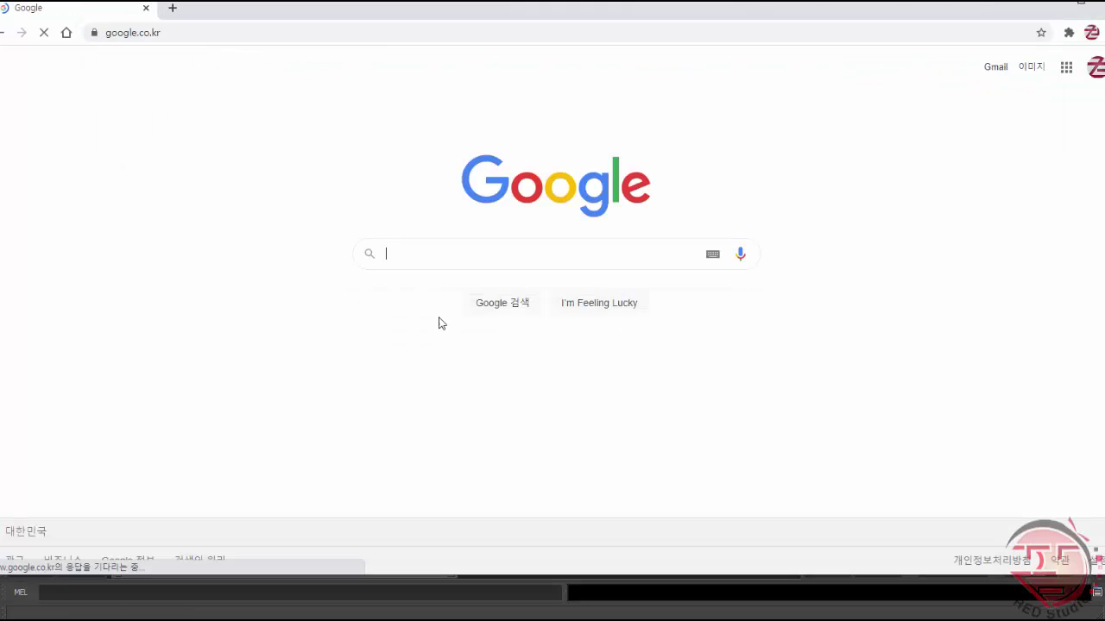
left_click(443, 252)
type("ccla")
key("BackSpace")
key("BackSpace")
key("BackSpace")
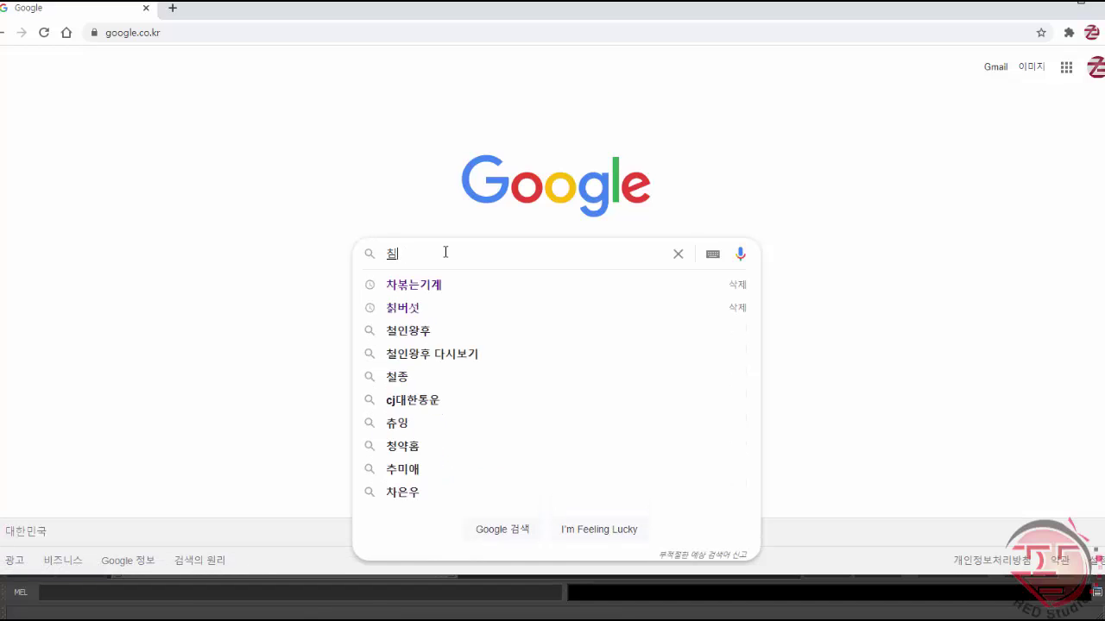
type("침대")
key("Return")
left_click(186, 114)
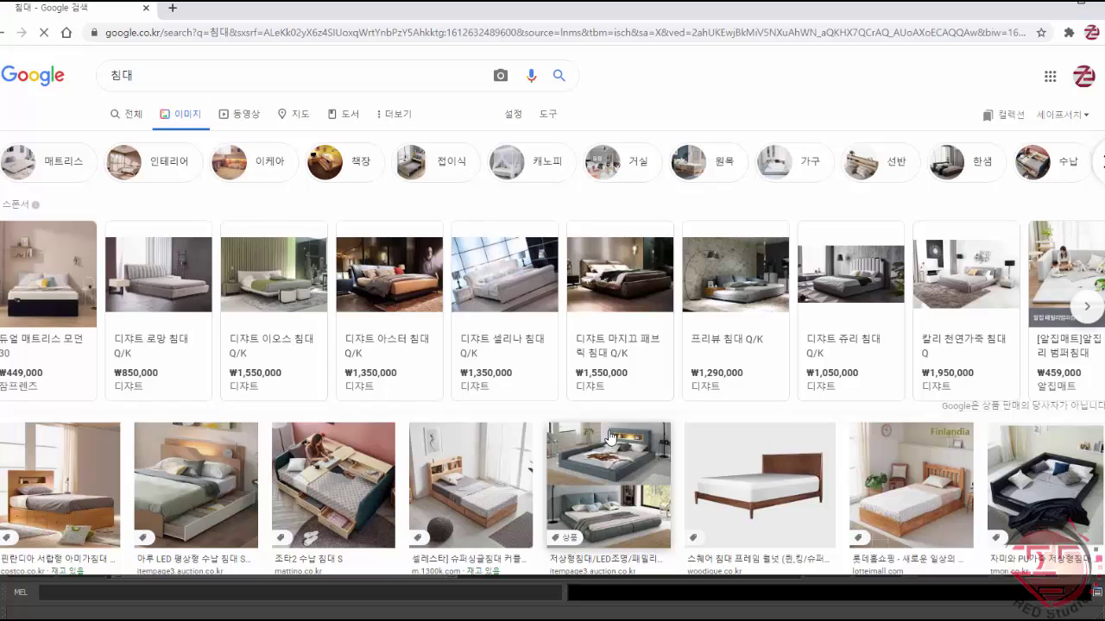
- Preview a wooden-frame bed and a storage bed with drawers, then return to Maya
scroll(613, 440, "down", 3)
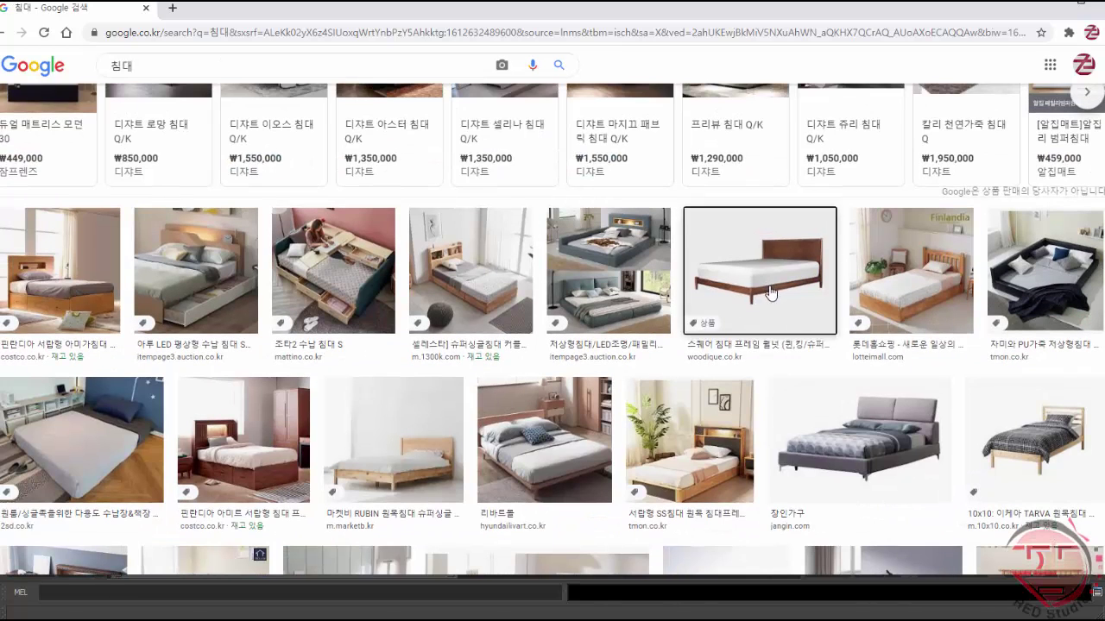
left_click(770, 288)
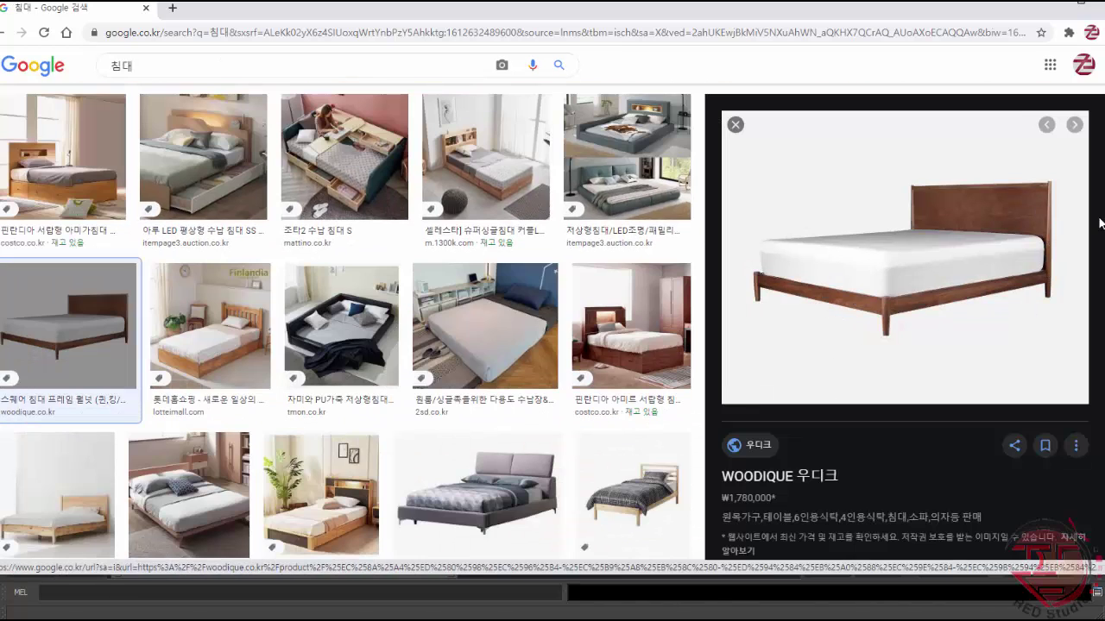
scroll(345, 345, "down", 5)
scroll(345, 346, "down", 2)
scroll(346, 328, "down", 4)
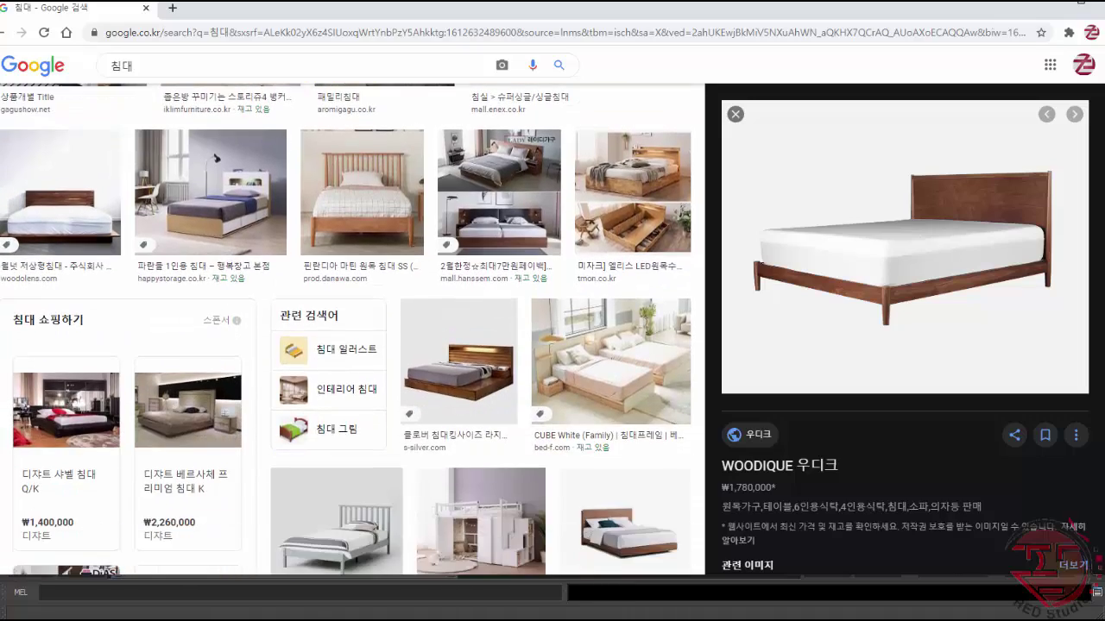
scroll(345, 328, "down", 2)
scroll(346, 328, "down", 3)
scroll(345, 328, "down", 1)
scroll(346, 328, "down", 3)
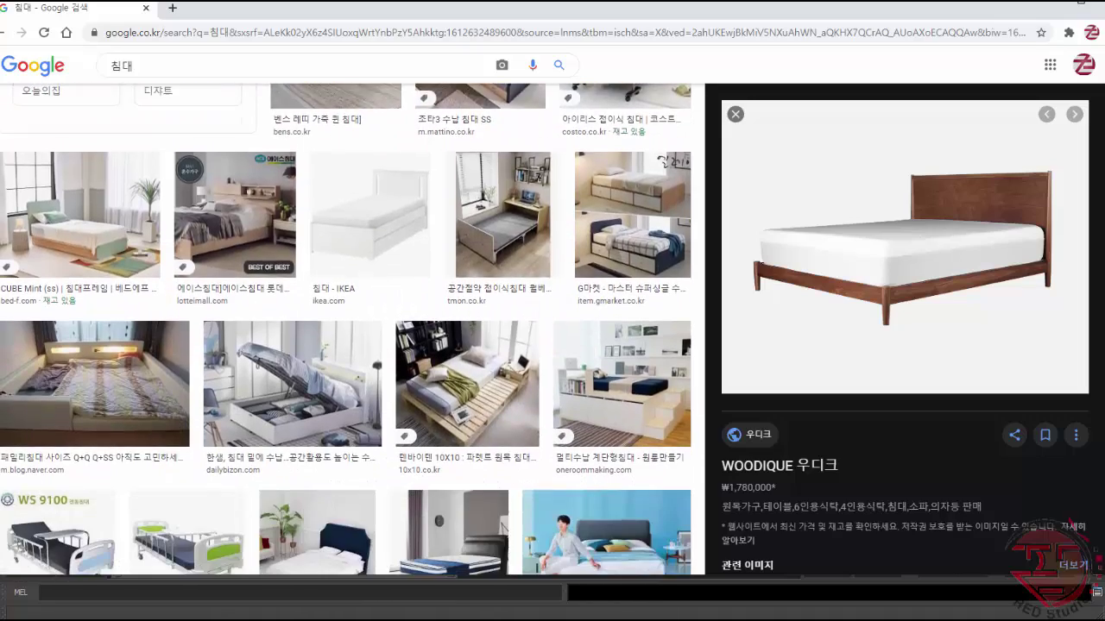
scroll(345, 328, "down", 2)
scroll(345, 328, "down", 4)
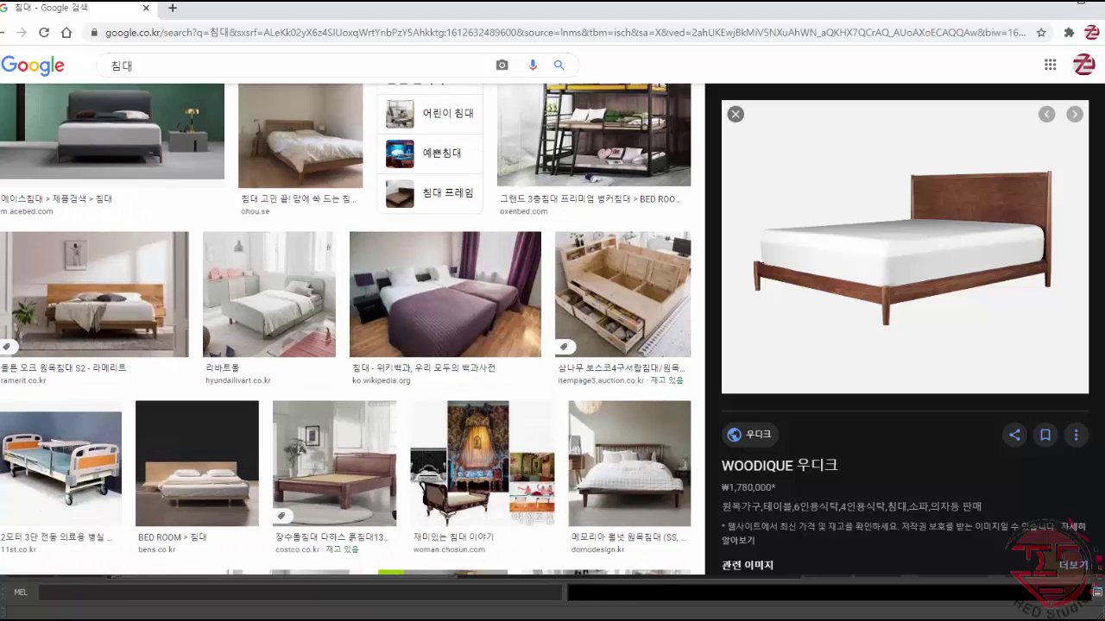
scroll(345, 328, "down", 1)
scroll(345, 328, "down", 3)
scroll(345, 328, "down", 1)
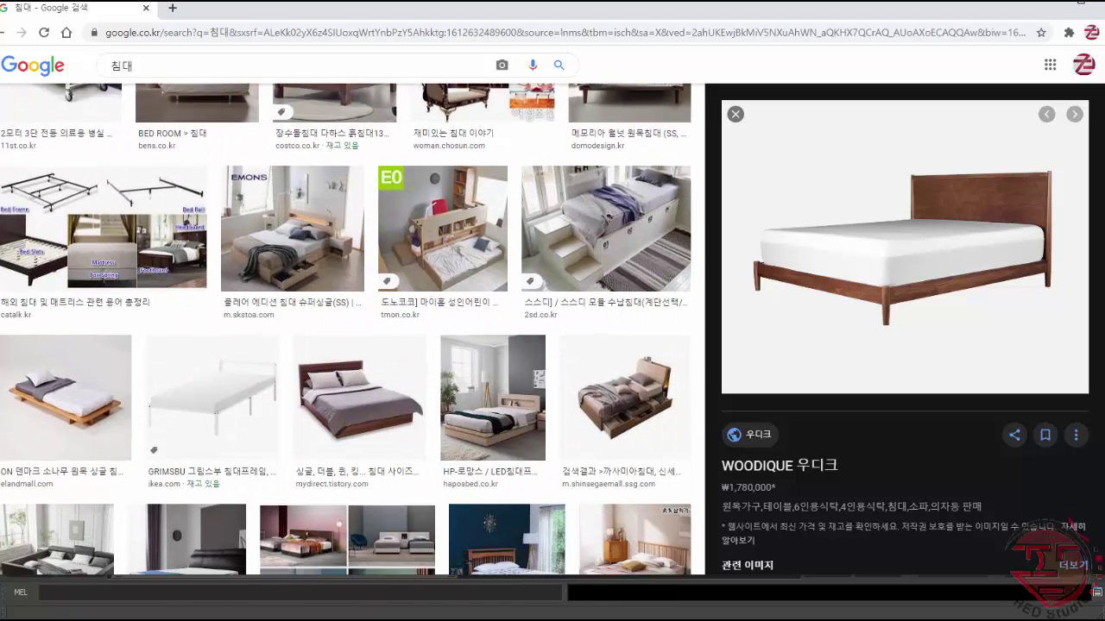
scroll(636, 261, "down", 2)
left_click(636, 261)
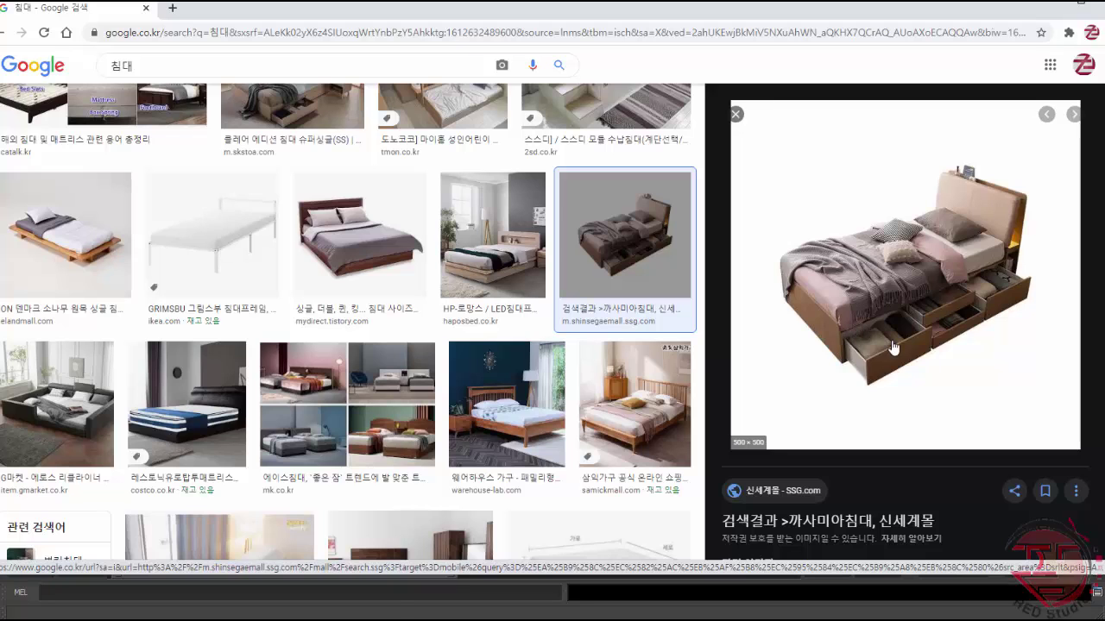
key("alt+Tab")
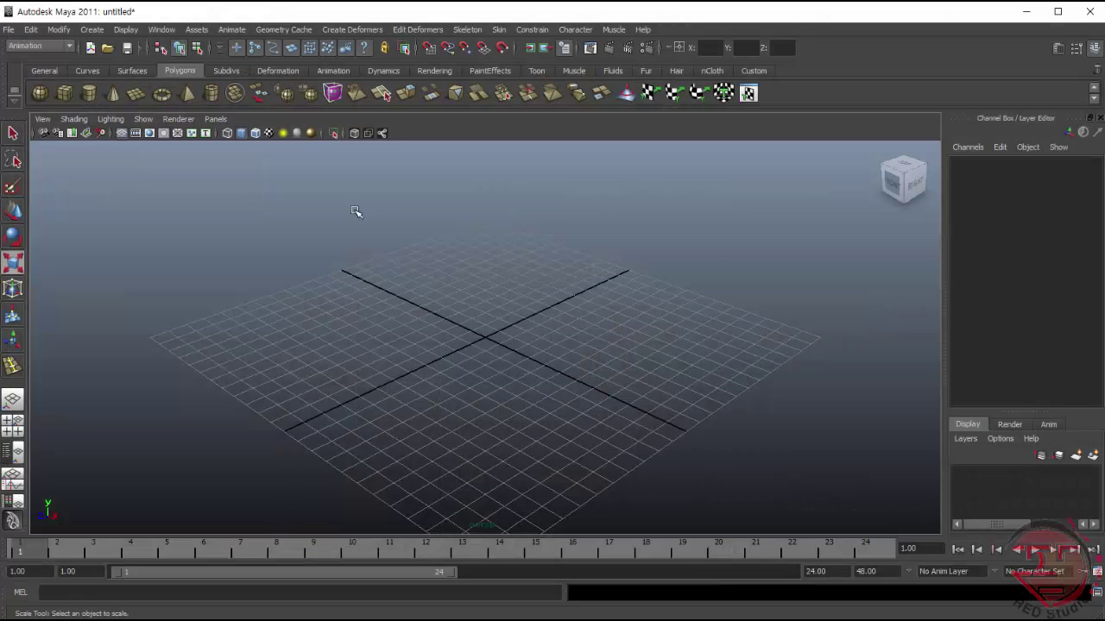
- Draw a polygon box on the grid and move it toward the grid centre
left_click(65, 94)
left_click_drag(420, 337, 717, 277)
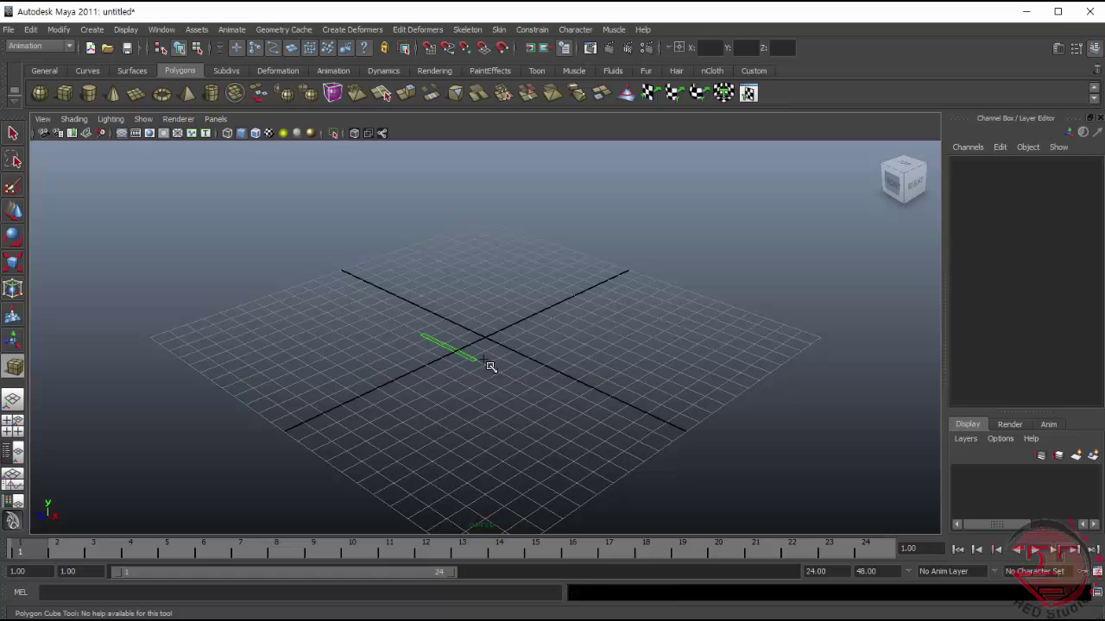
left_click_drag(777, 247, 780, 274)
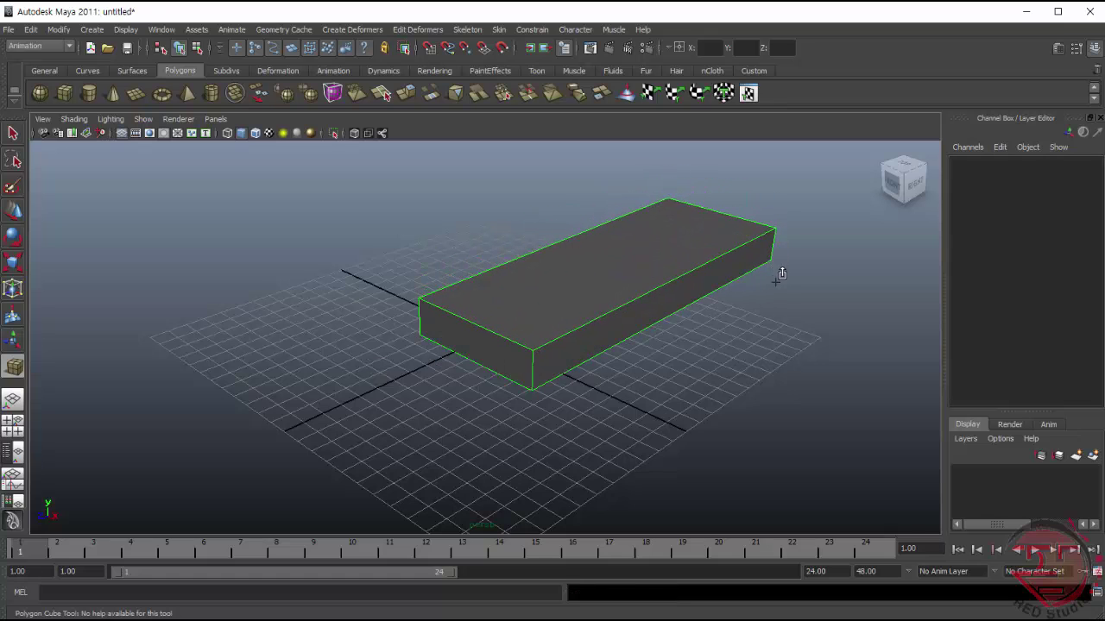
key("w")
left_click_drag(600, 287, 506, 378)
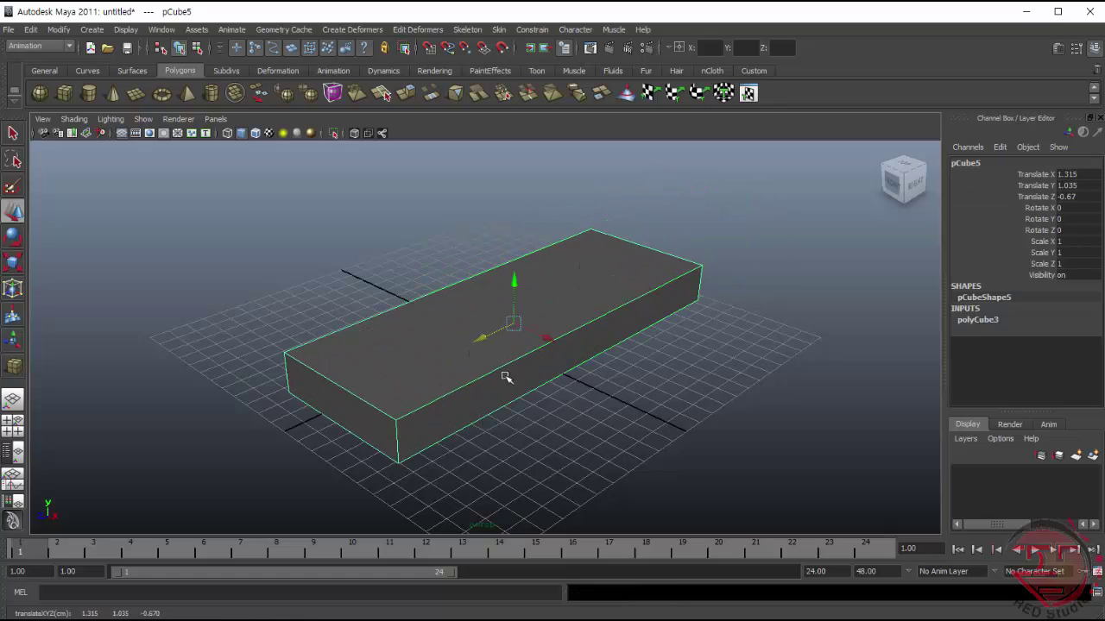
- Switch to the Scale tool and view the flat slab from the side and underneath
left_click_drag(386, 461, 699, 333, "alt")
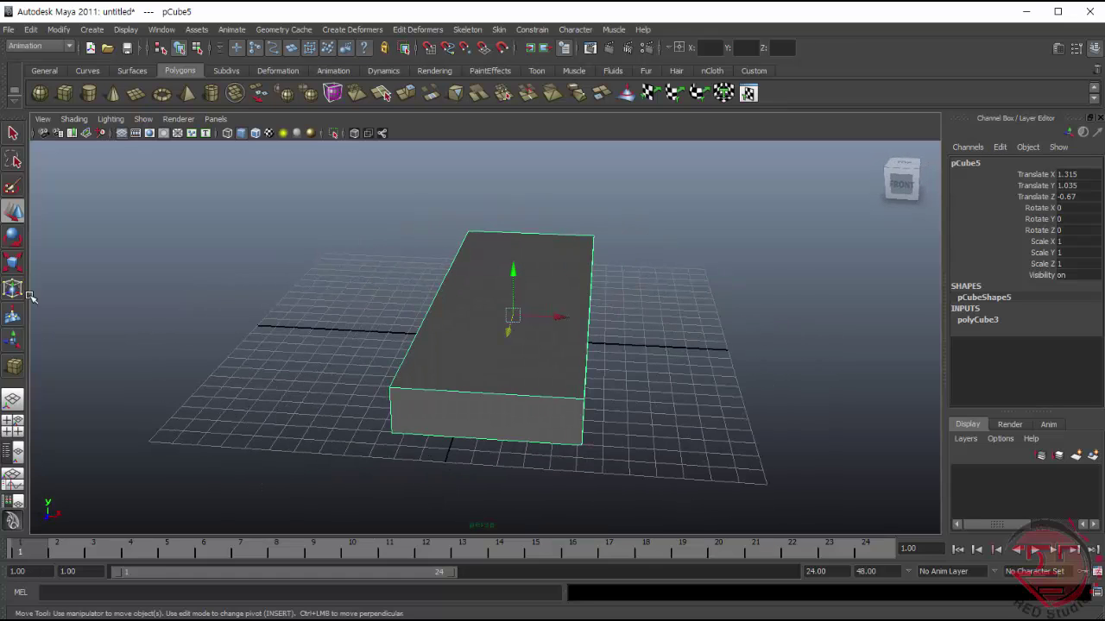
left_click(24, 264)
mouse_move(575, 320)
left_mouse_down("alt")
mouse_move(426, 337)
mouse_move(629, 316)
mouse_move(720, 340)
mouse_move(727, 415)
mouse_move(425, 425)
left_mouse_up("alt")
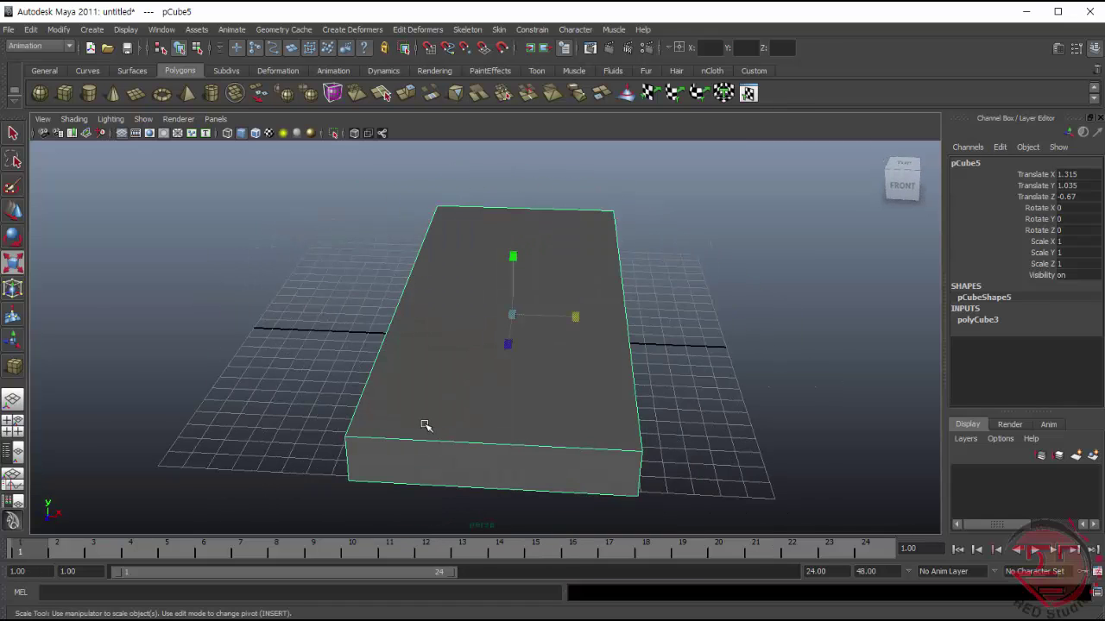
mouse_move(677, 442)
left_mouse_down("alt")
mouse_move(689, 376)
mouse_move(665, 373)
left_mouse_up("alt")
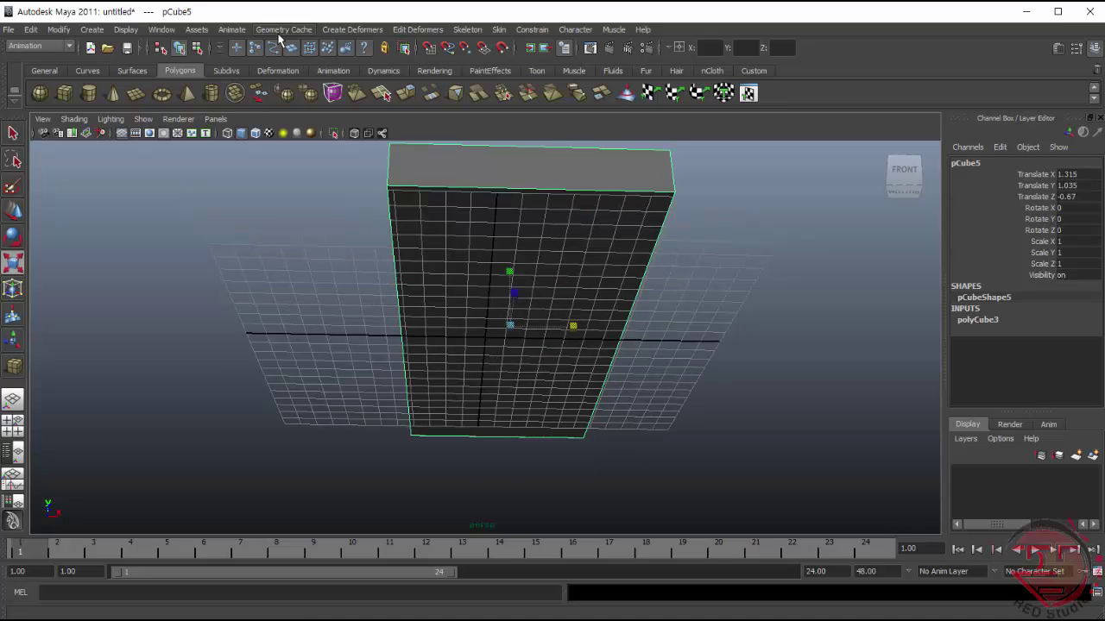
- Switch to the Polygons menu set and insert two lengthwise edge loops across the slab
left_click(40, 46)
left_click(35, 58)
left_click(292, 29)
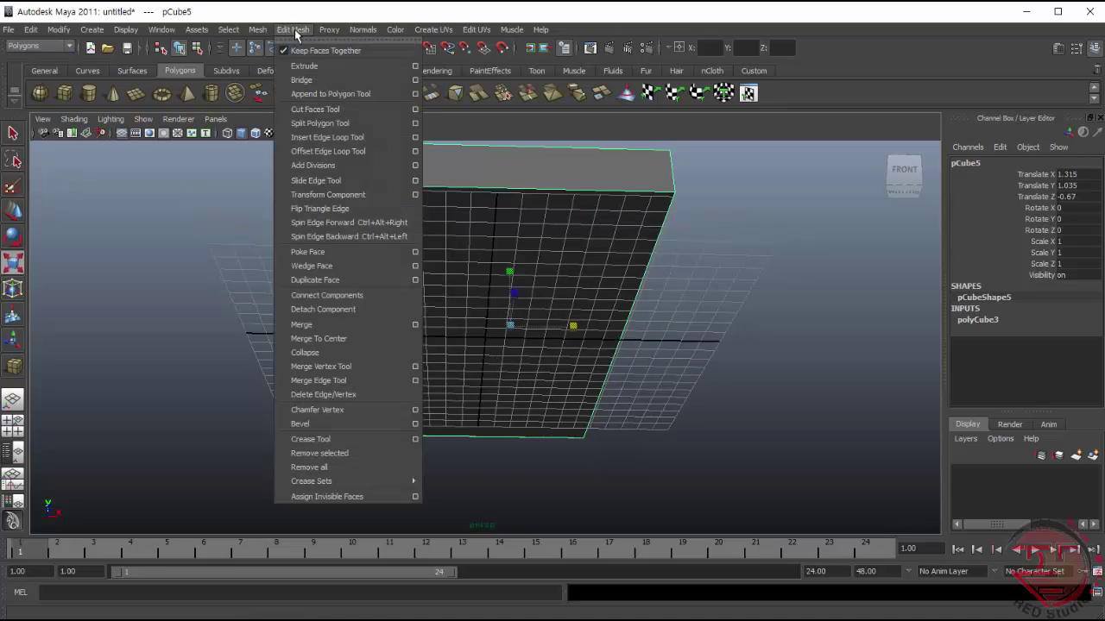
left_click(307, 141)
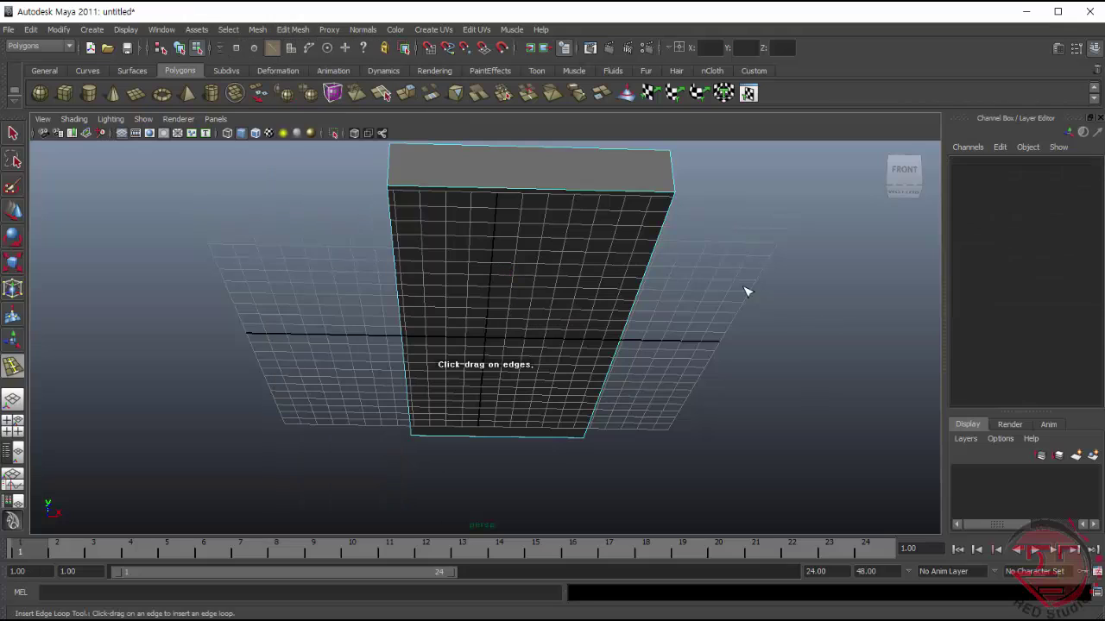
left_click(458, 194)
left_click(517, 191)
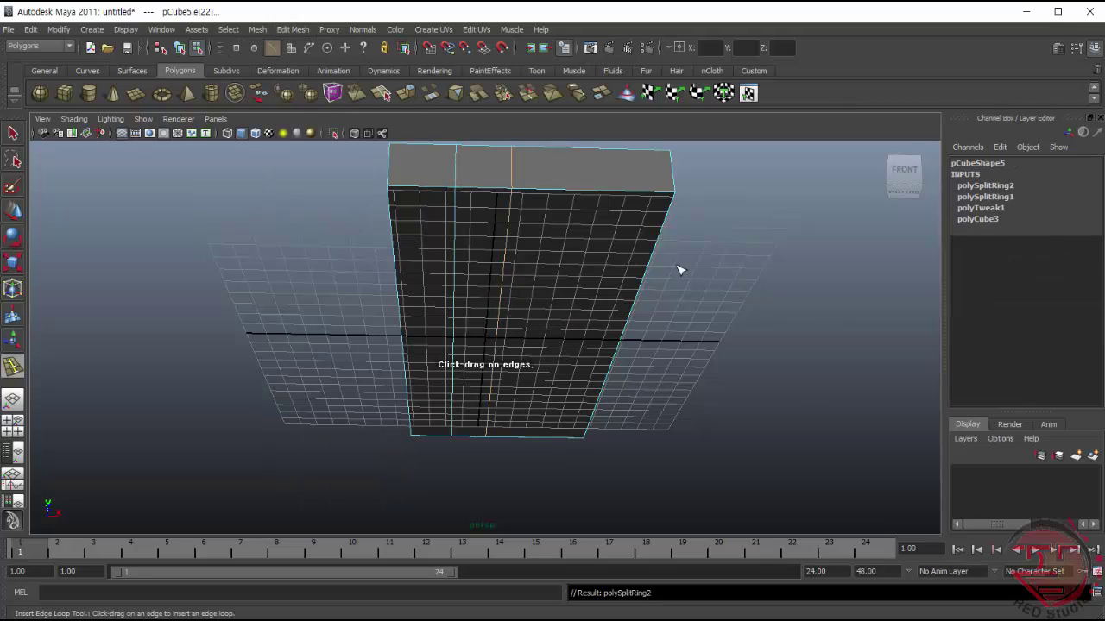
key("q")
mouse_move(605, 388)
left_mouse_down("alt")
mouse_move(710, 427)
mouse_move(697, 352)
left_mouse_up("alt")
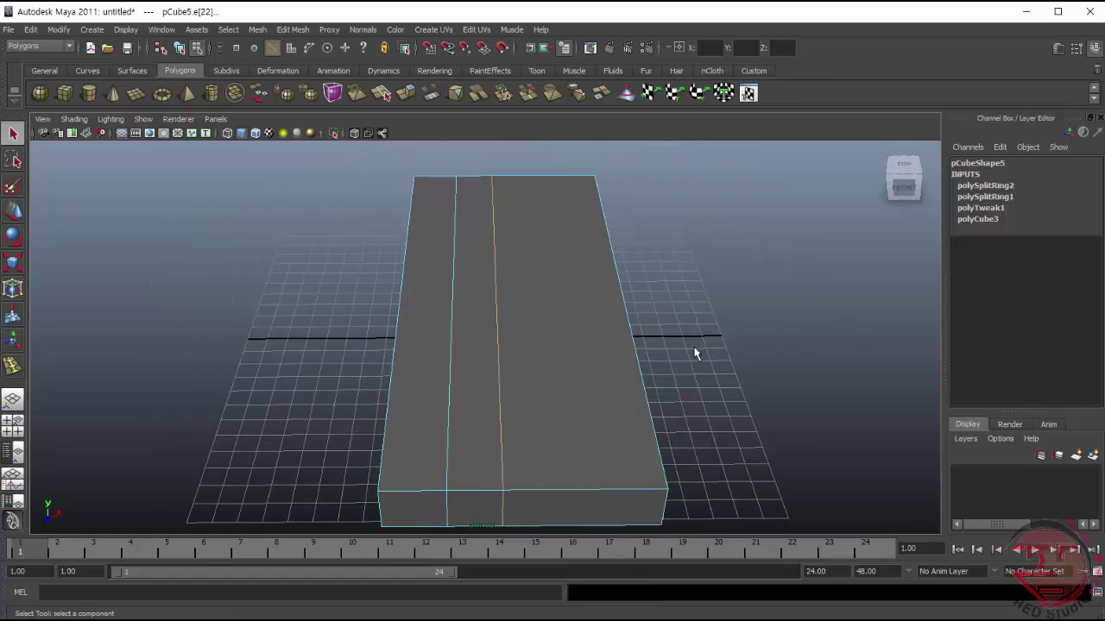
right_click_drag(566, 364, 566, 419)
- Extrude the narrow middle strip face upward into a tall column
left_click(475, 345)
mouse_move(721, 450)
left_mouse_down("alt")
mouse_move(649, 484)
mouse_move(730, 420)
left_mouse_up("alt")
left_click(294, 29)
left_click(304, 66)
left_click_drag(480, 237, 476, 180)
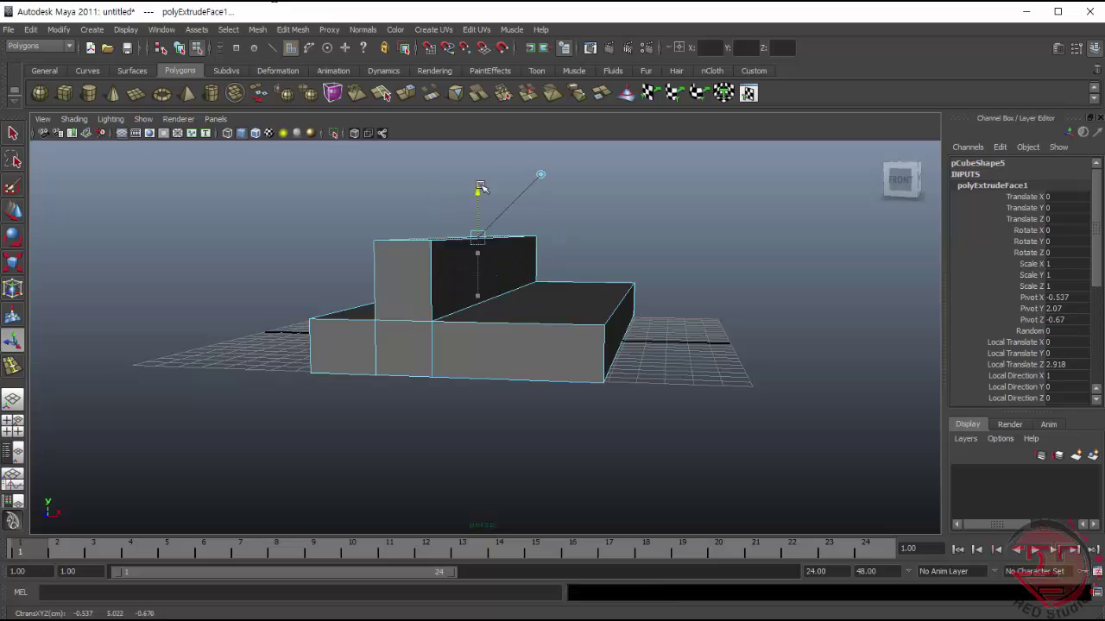
mouse_move(654, 337)
left_mouse_down("alt")
mouse_move(682, 350)
mouse_move(656, 369)
mouse_move(739, 247)
left_mouse_up("alt")
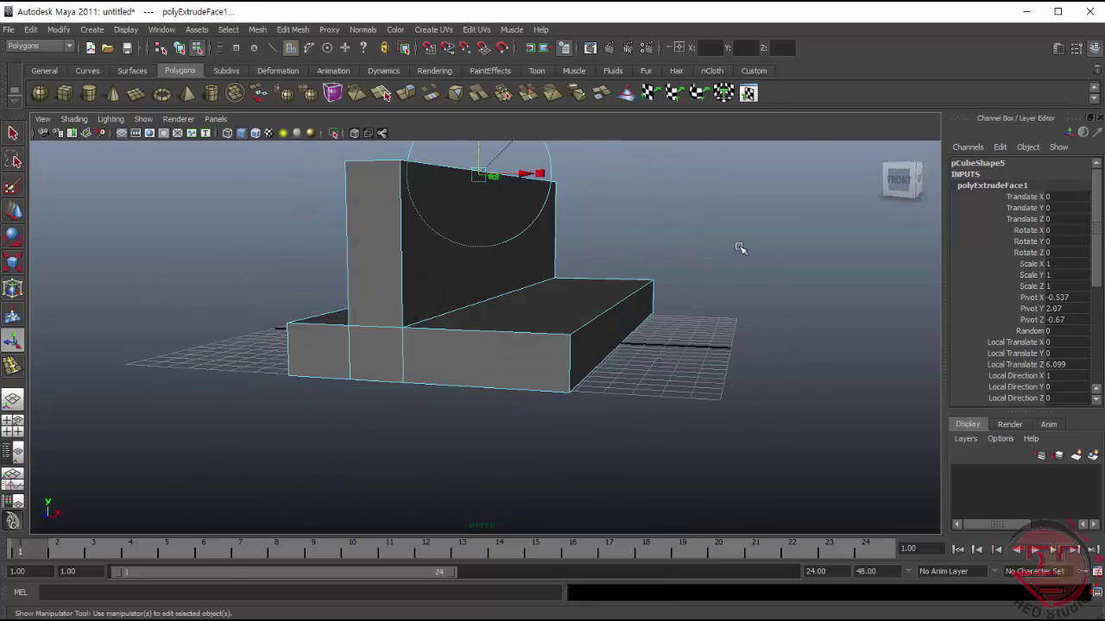
mouse_move(717, 424)
right_mouse_down("alt")
mouse_move(760, 580)
mouse_move(784, 454)
mouse_move(612, 301)
right_mouse_up("alt")
left_click_drag(526, 269, 529, 253)
- Slide the column's top face sideways so the backrest leans back
key("e")
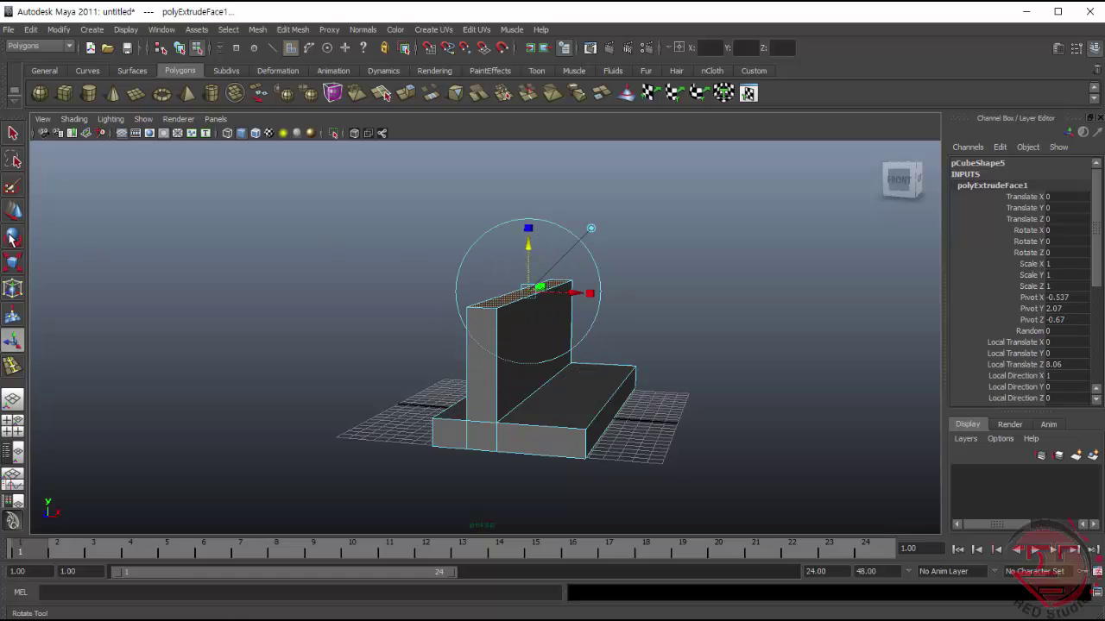
left_click_drag(595, 256, 572, 241)
key("ctrl+z")
key("w")
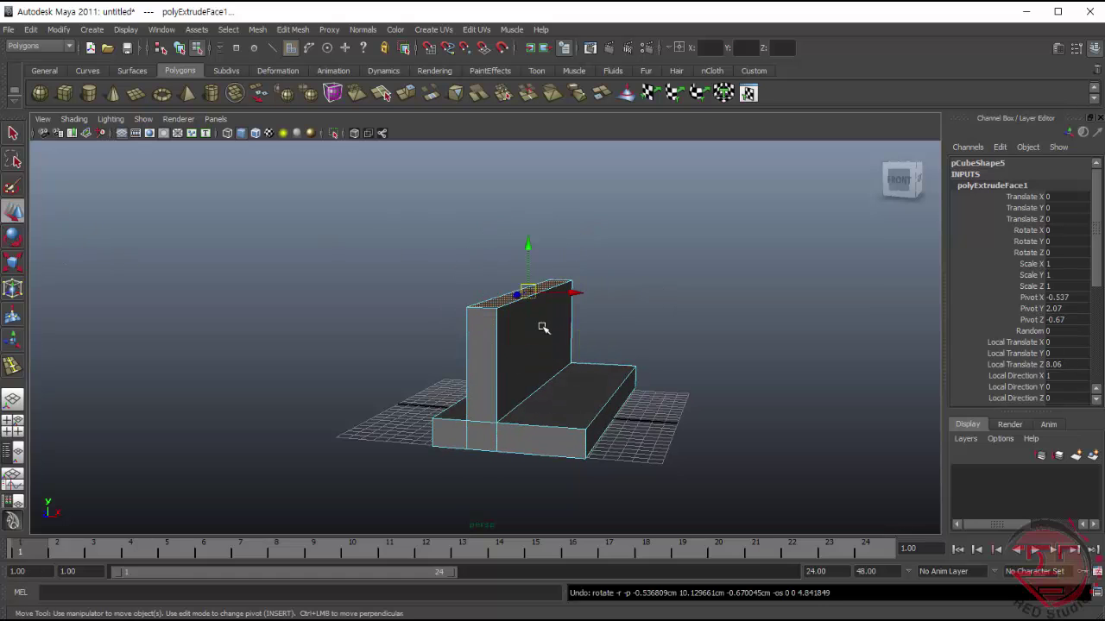
left_click(565, 295)
left_click_drag(593, 302, 532, 293)
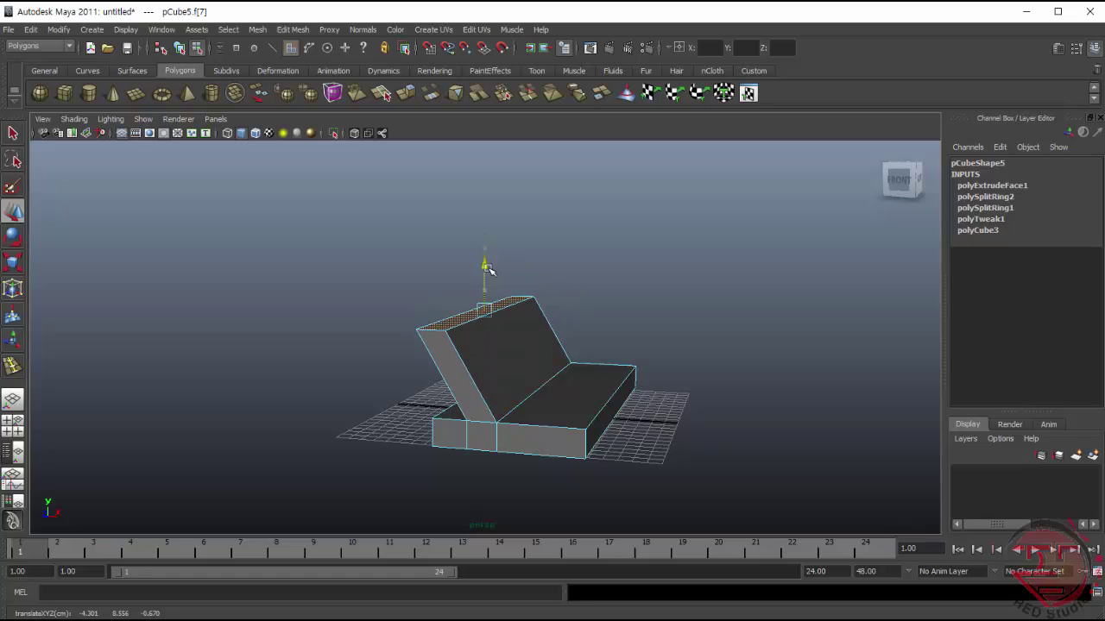
mouse_move(638, 331)
left_mouse_down("alt")
mouse_move(645, 349)
mouse_move(661, 310)
mouse_move(679, 316)
left_mouse_up("alt")
left_click(345, 323)
- Select the backrest's top edge and move it sideways to form a wedge
left_click_drag(346, 323, 530, 314, "alt")
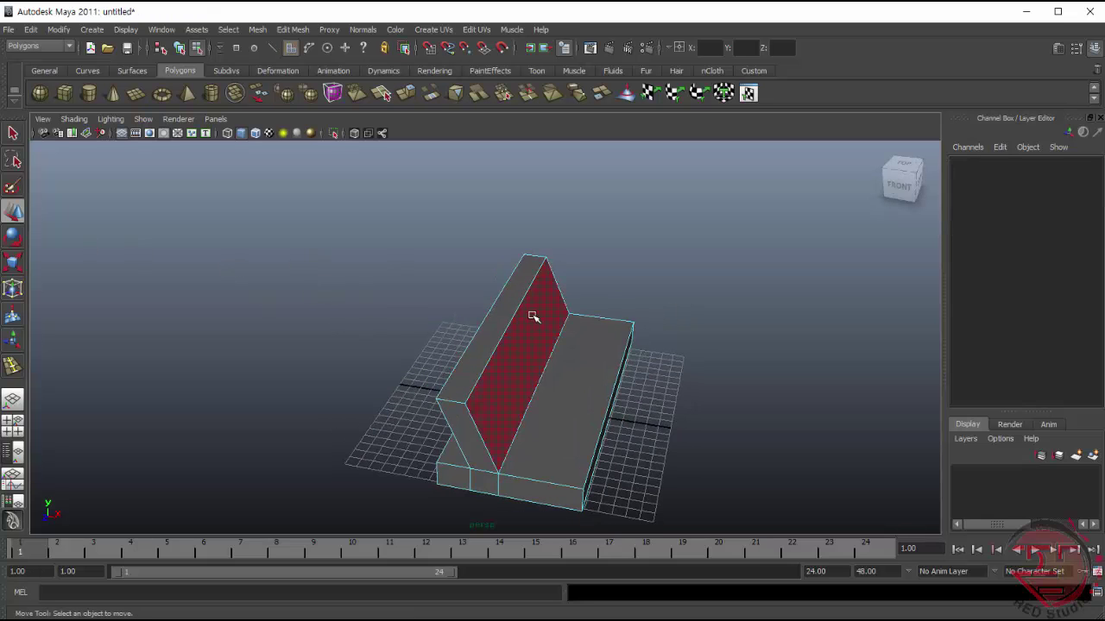
right_click_drag(530, 310, 520, 306)
left_click(517, 305)
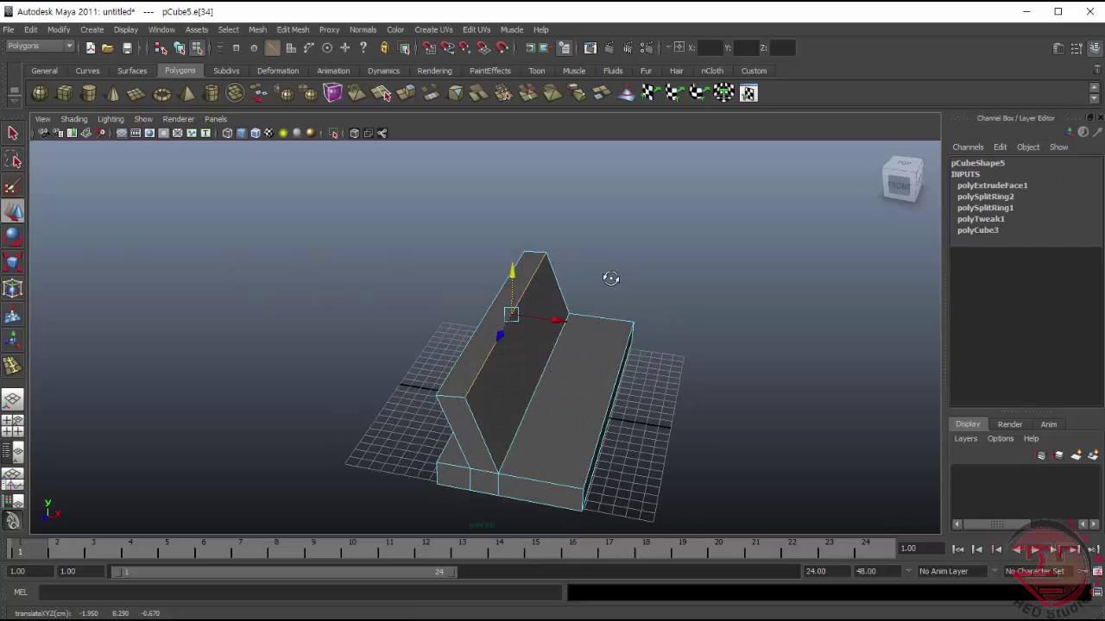
mouse_move(609, 279)
left_mouse_down("alt")
mouse_move(333, 292)
mouse_move(319, 308)
mouse_move(498, 314)
mouse_move(466, 281)
mouse_move(355, 302)
mouse_move(399, 285)
mouse_move(527, 311)
left_mouse_up("alt")
left_click(332, 329)
left_click(498, 313)
left_click(420, 278)
left_click(526, 310)
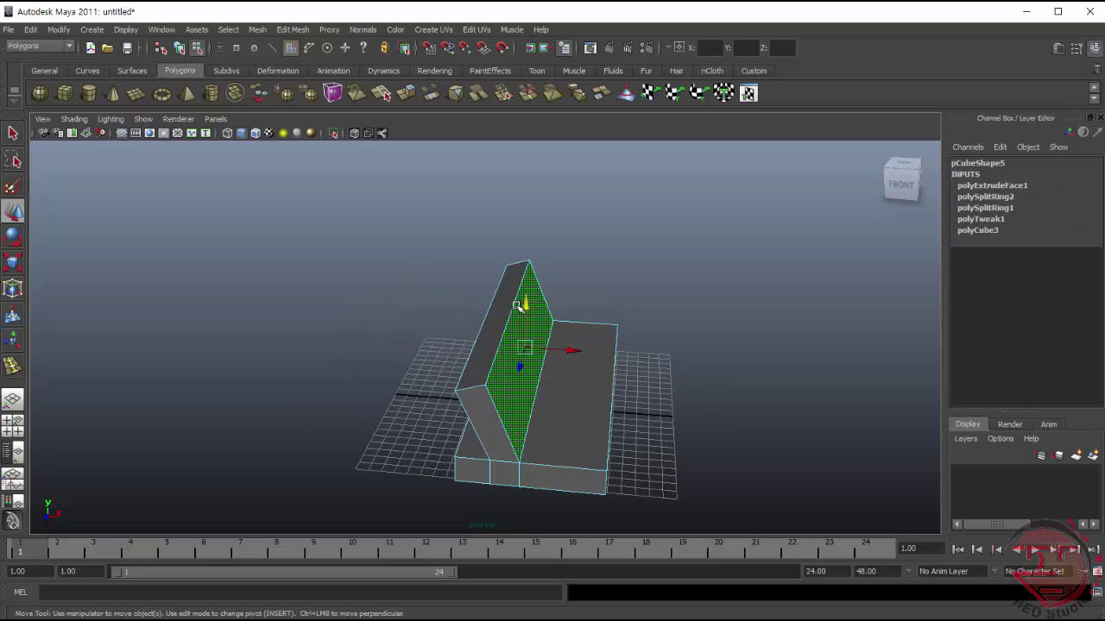
right_click_drag(547, 355, 550, 321)
left_click(530, 321)
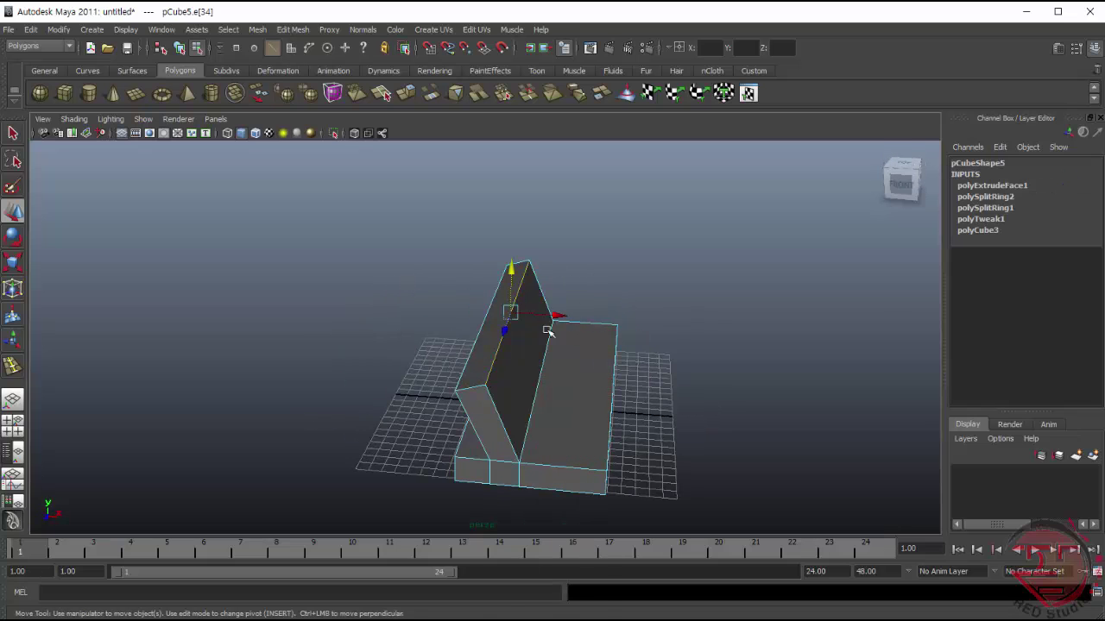
mouse_move(547, 328)
left_mouse_down("alt")
mouse_move(555, 288)
mouse_move(457, 388)
left_mouse_up("alt")
left_click(562, 310)
- Return to object mode, select the whole couch model, and view it from below
left_click_drag(366, 466, 373, 442, "alt")
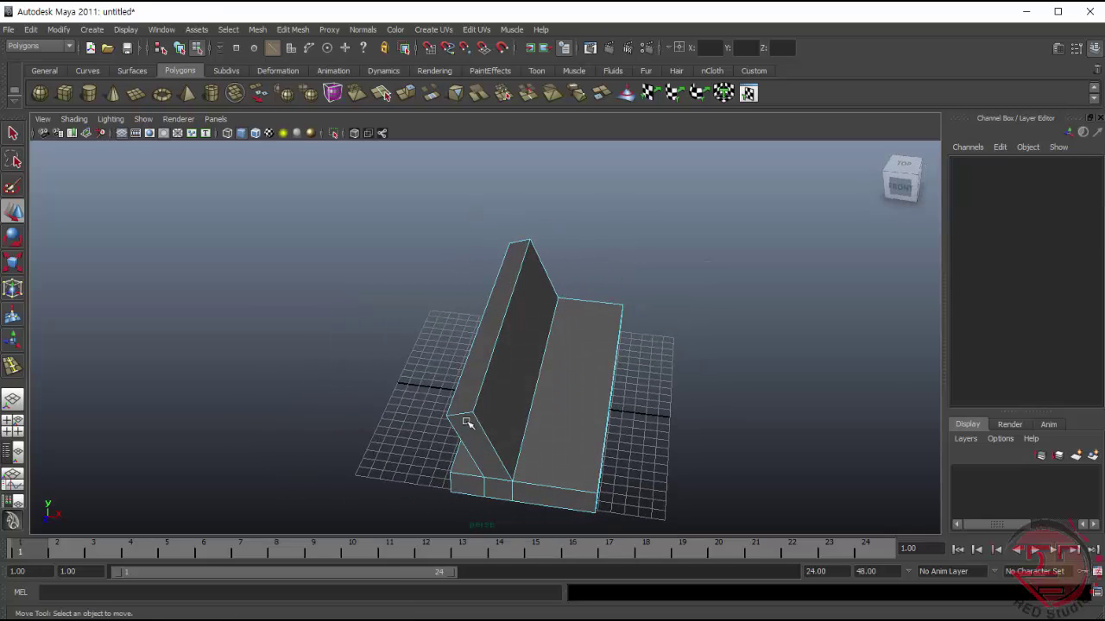
right_click_drag(518, 397, 570, 377)
mouse_move(569, 377)
left_mouse_down("alt")
mouse_move(412, 318)
mouse_move(426, 325)
left_mouse_up("alt")
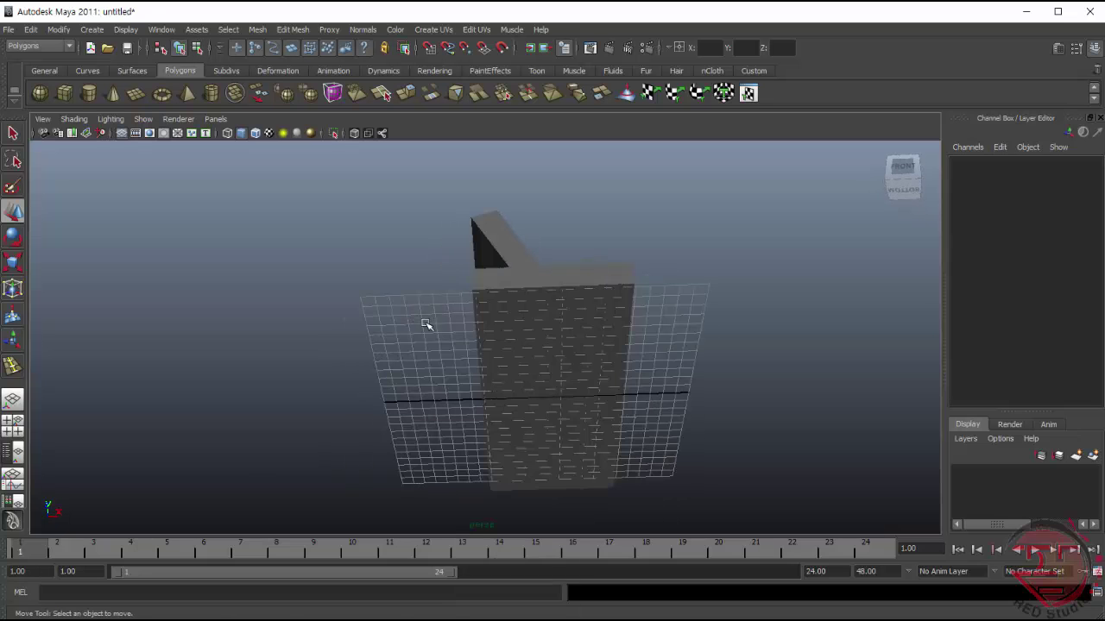
left_click(538, 409)
left_click_drag(526, 402, 698, 318, "alt")
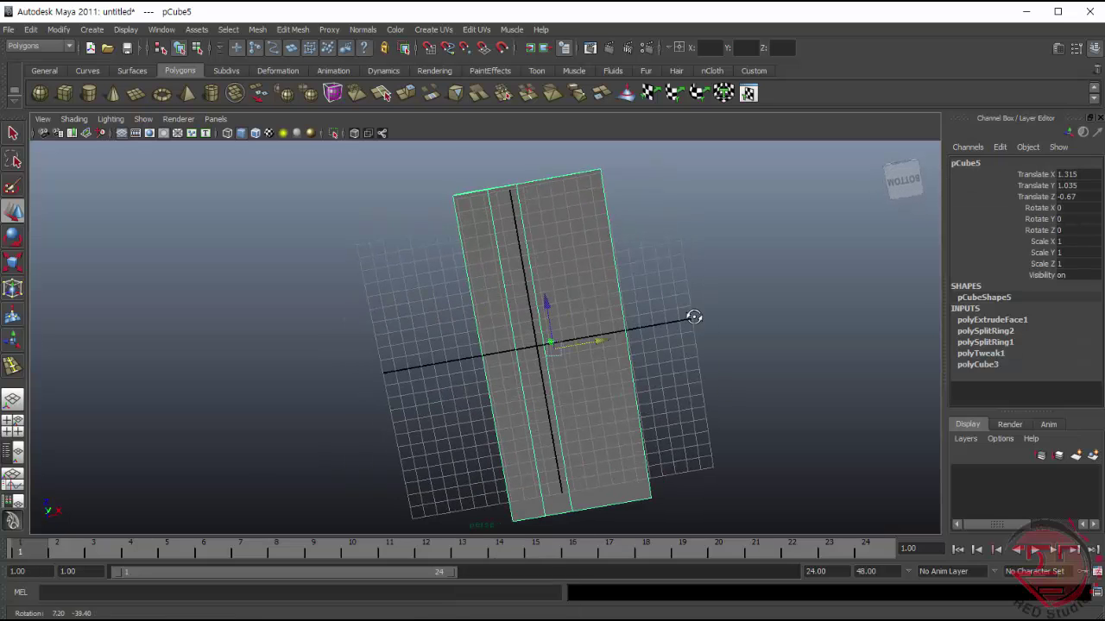
left_click(293, 29)
- Insert seven edge loops: three near the ends and two along each side
left_click(328, 167)
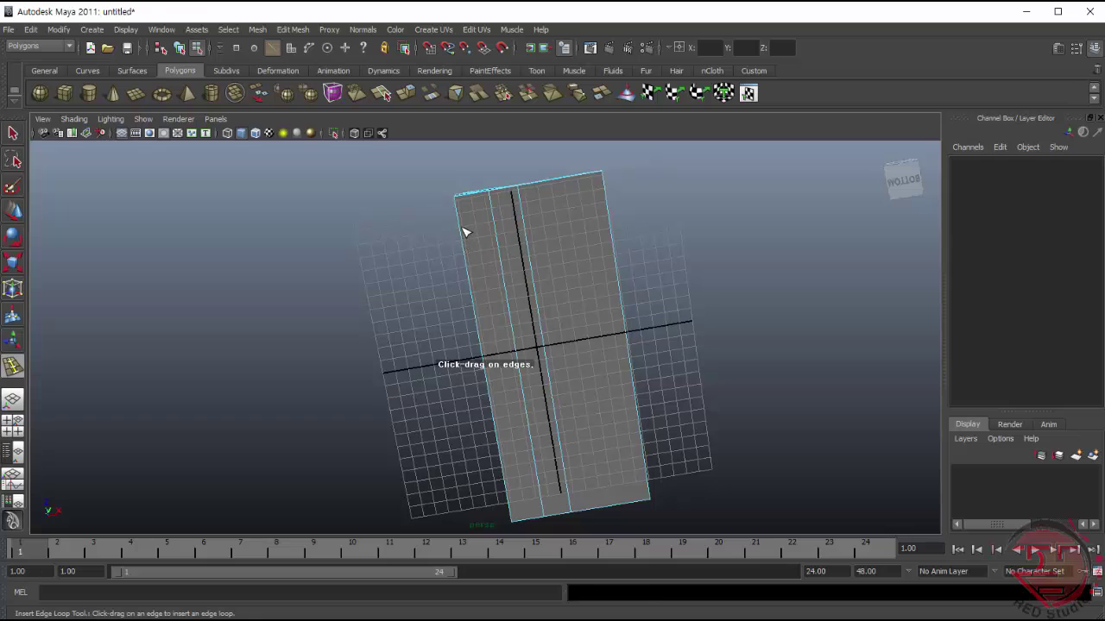
left_click_drag(464, 231, 466, 243)
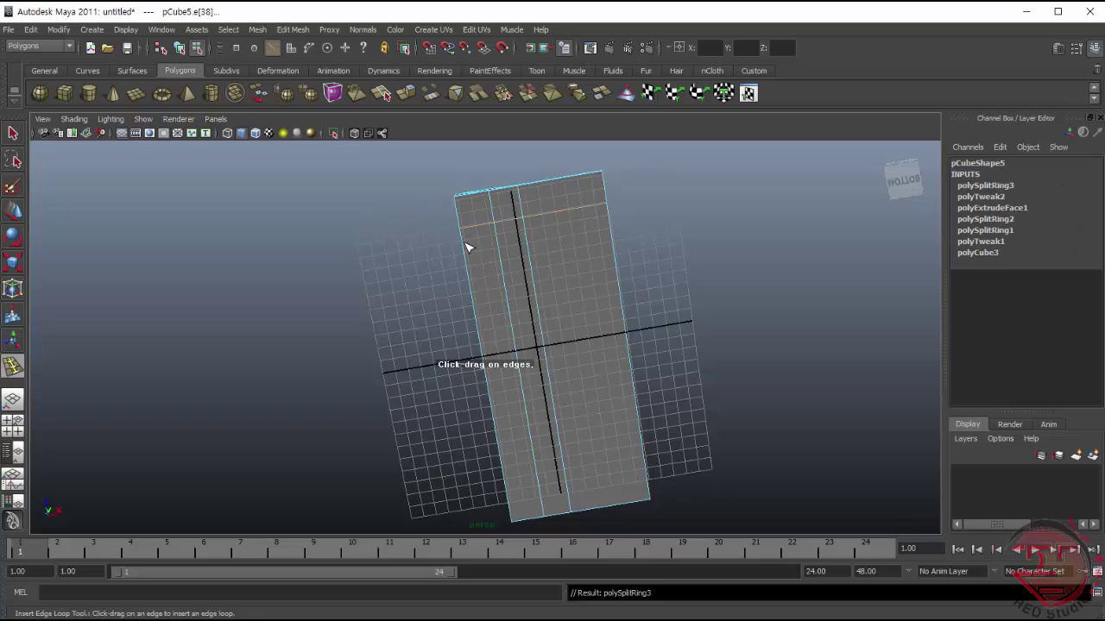
left_click_drag(511, 501, 509, 494)
left_click(508, 488)
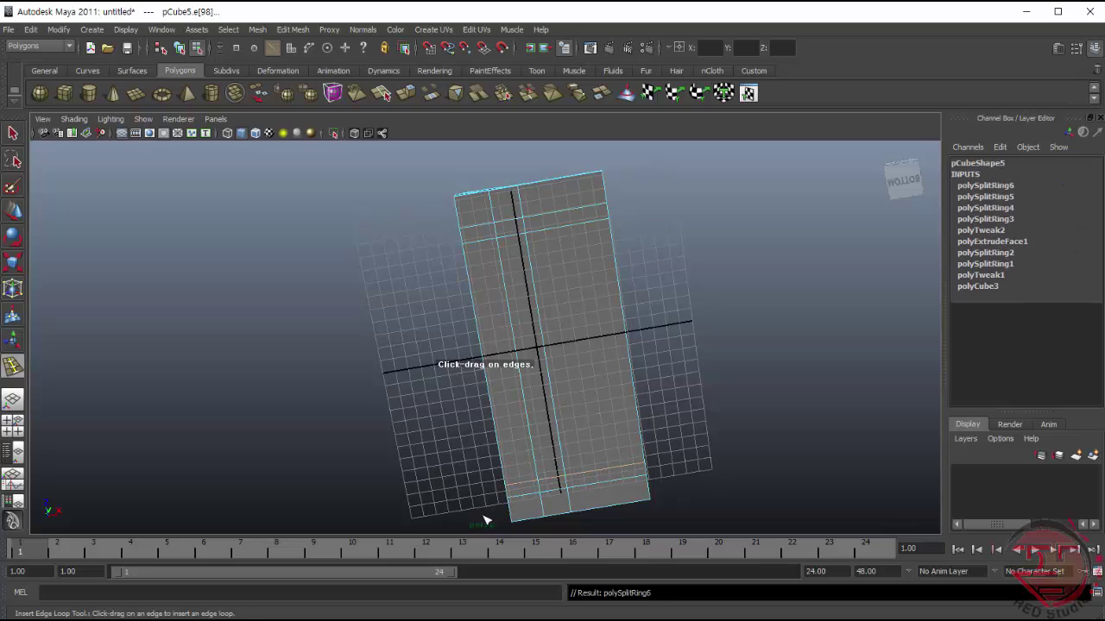
left_click(483, 198)
left_click(506, 192)
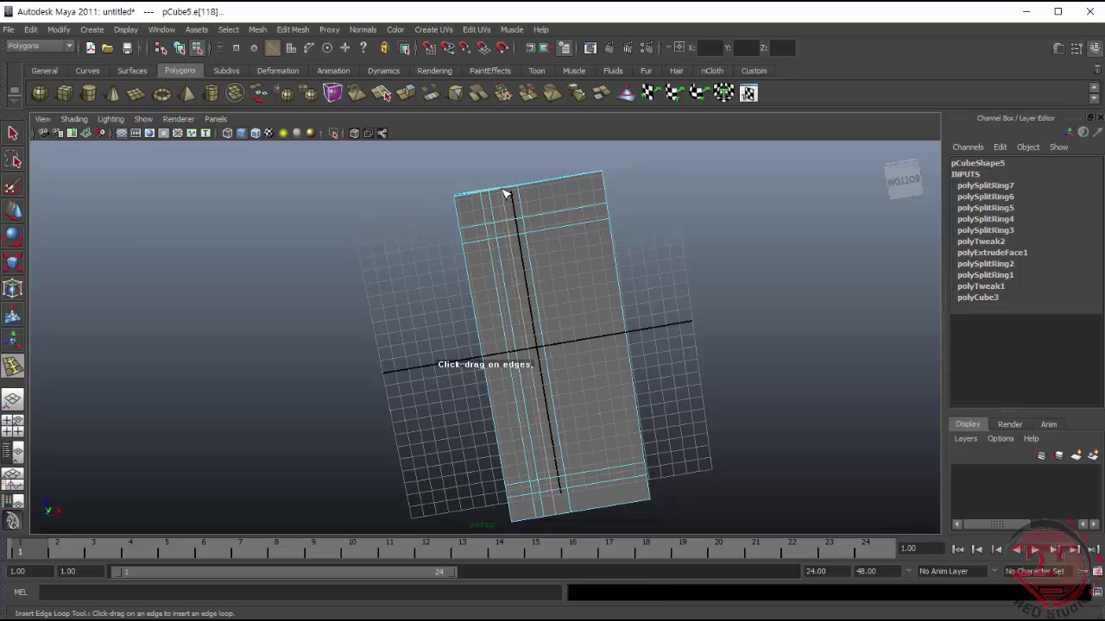
left_click(570, 183)
left_click(591, 179)
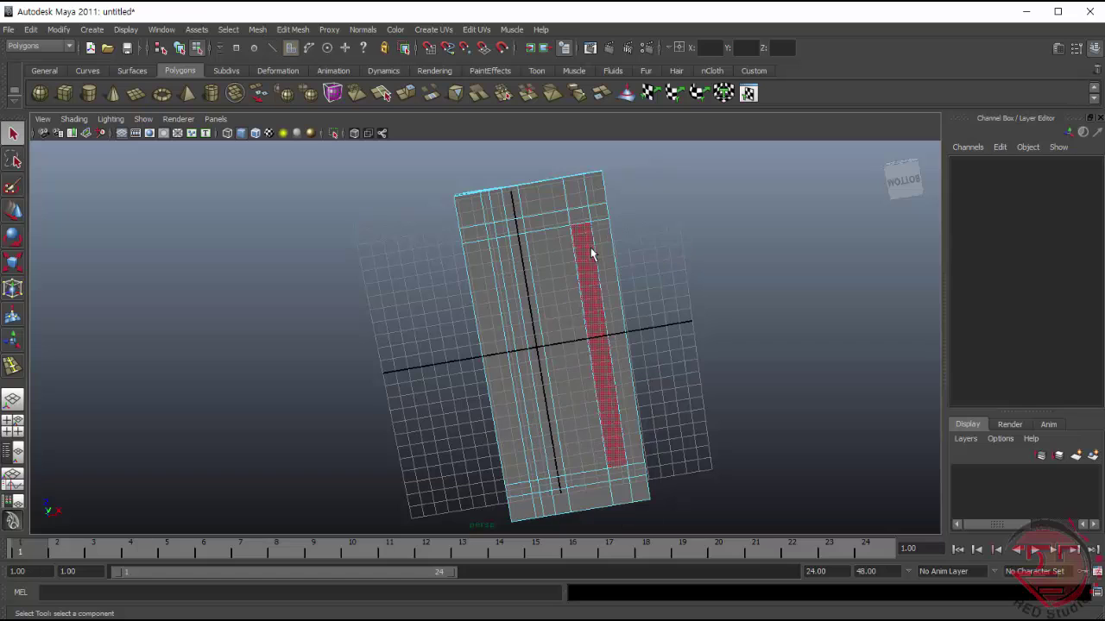
- Select the four corner squares on the base's underside
left_click(578, 216)
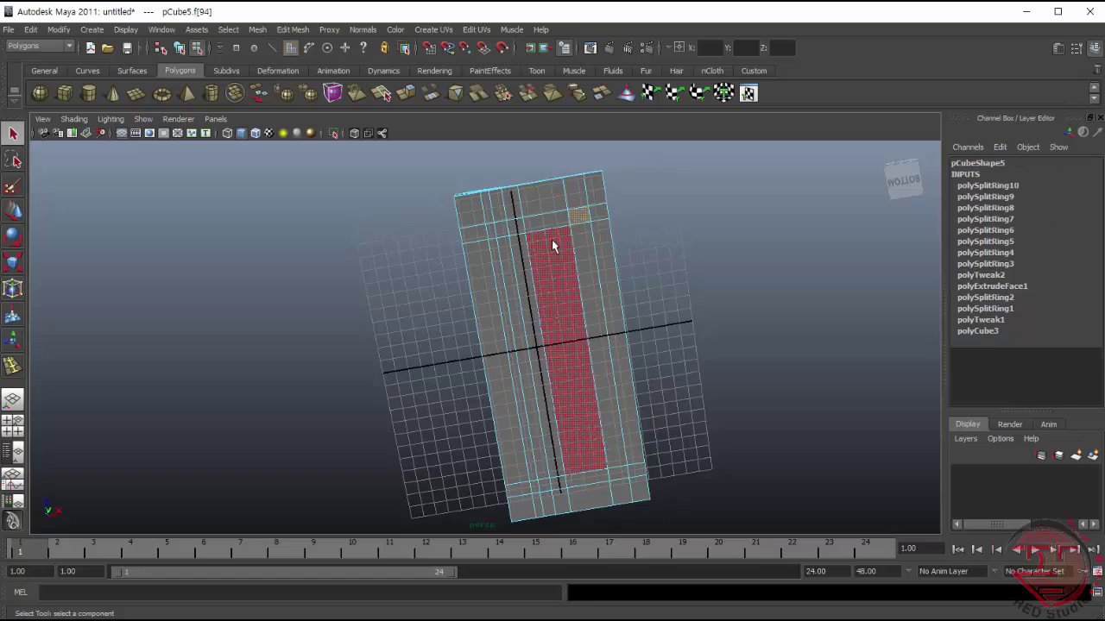
left_click(540, 504)
left_click(622, 476, "shift")
left_click(500, 231, "shift")
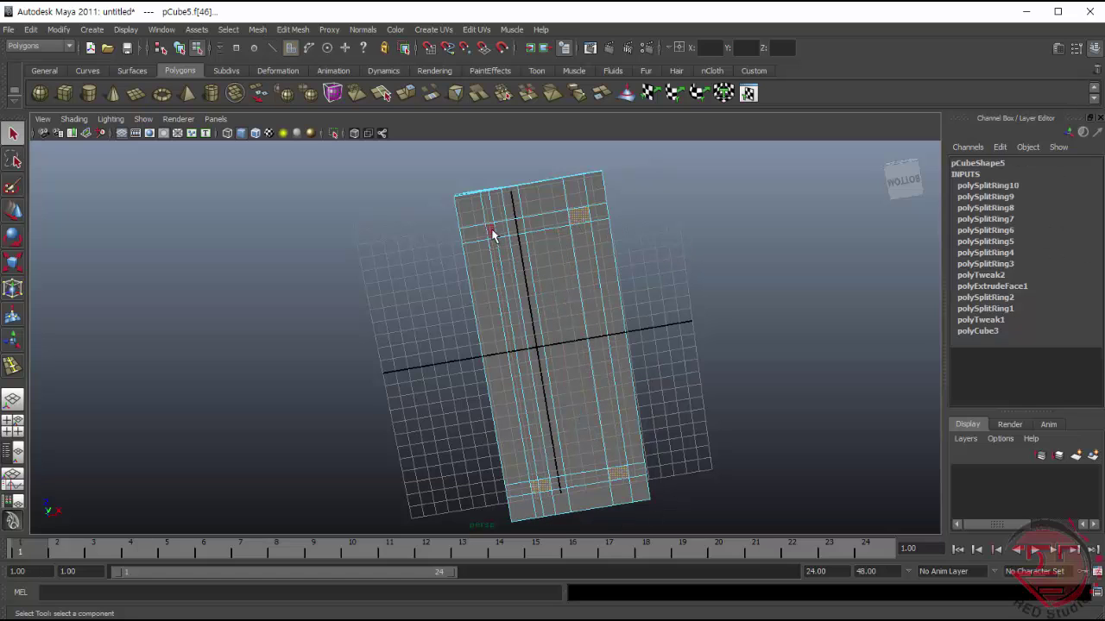
- Extrude the corner squares down about 3.9 units into legs with narrower ends
left_click(301, 30)
left_click(311, 61)
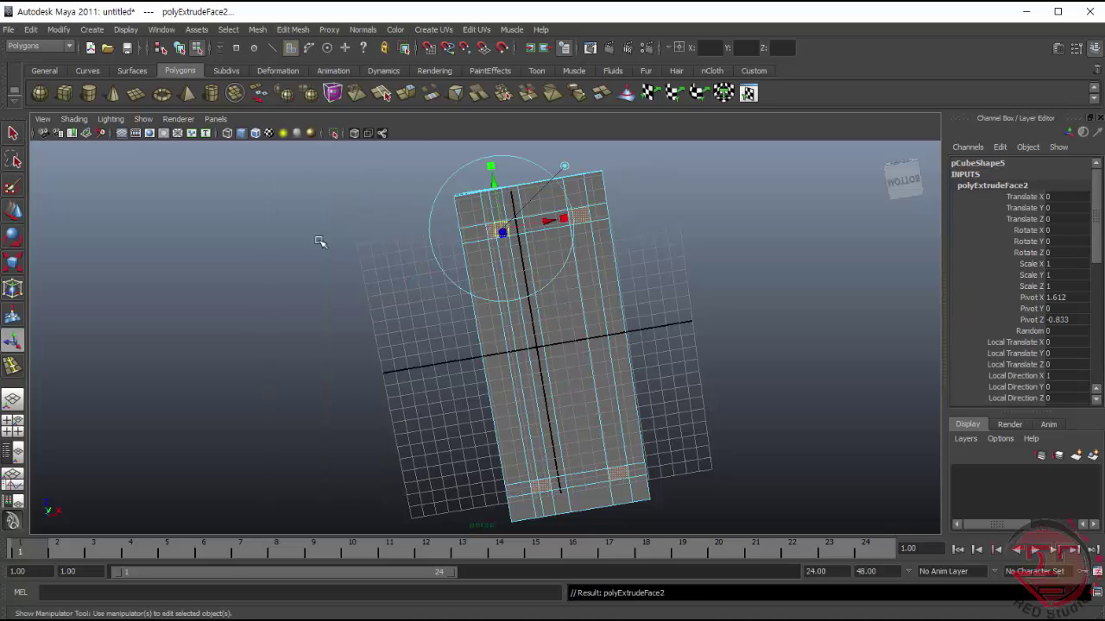
left_click_drag(320, 240, 365, 296, "alt")
left_click_drag(584, 440, 585, 522)
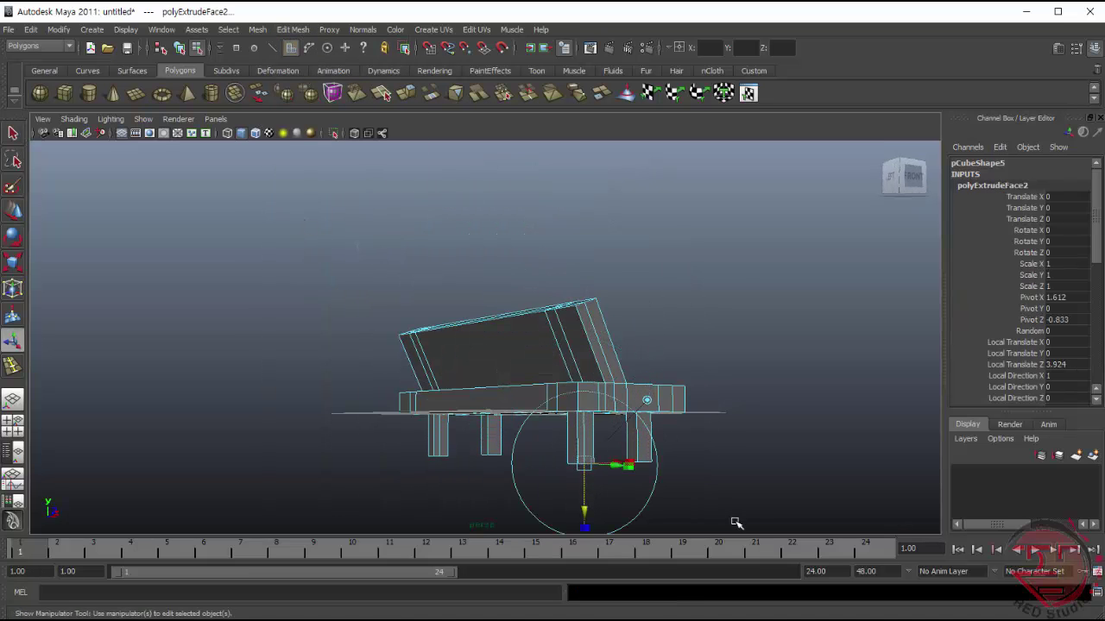
left_click_drag(734, 521, 683, 402, "alt")
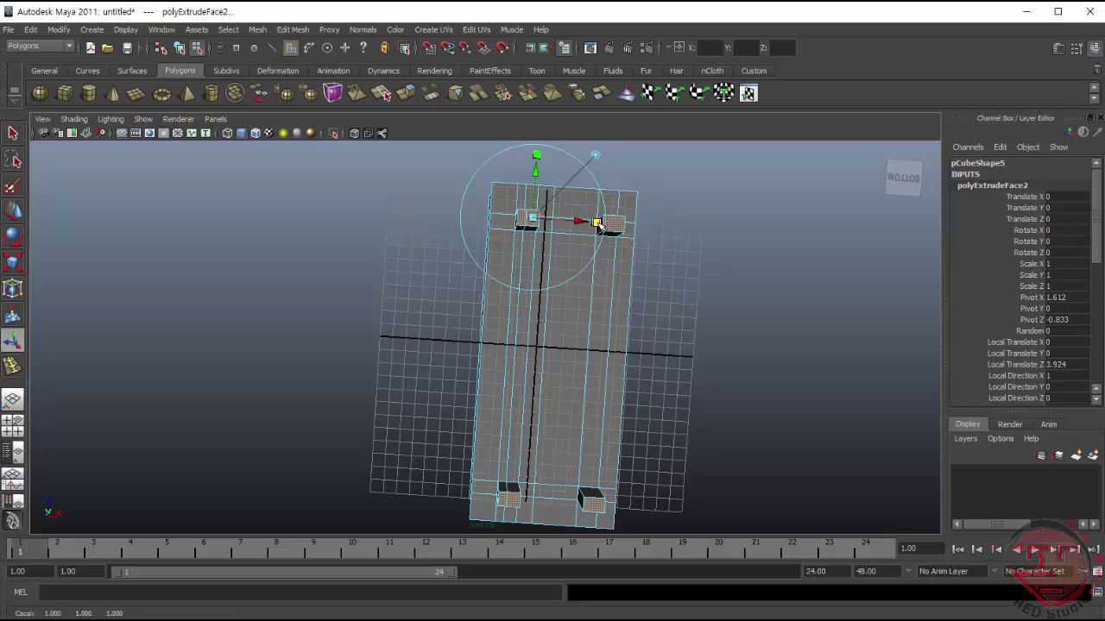
mouse_move(530, 218)
left_mouse_down()
mouse_move(460, 314)
mouse_move(618, 399)
mouse_move(630, 334)
left_mouse_up()
left_click(460, 313)
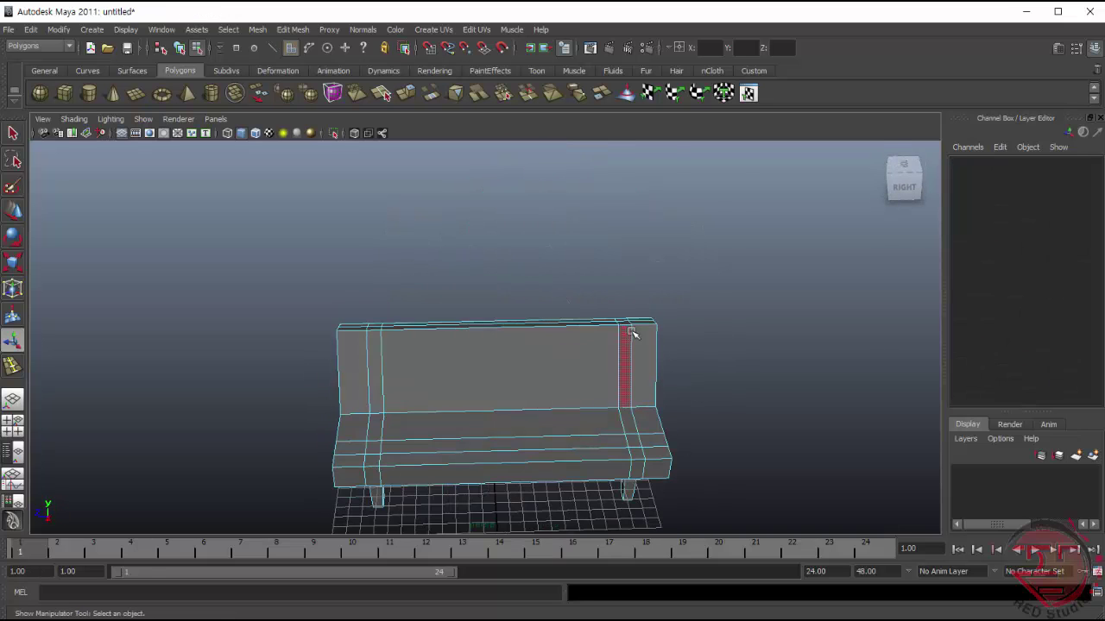
right_click_drag(439, 373, 499, 361)
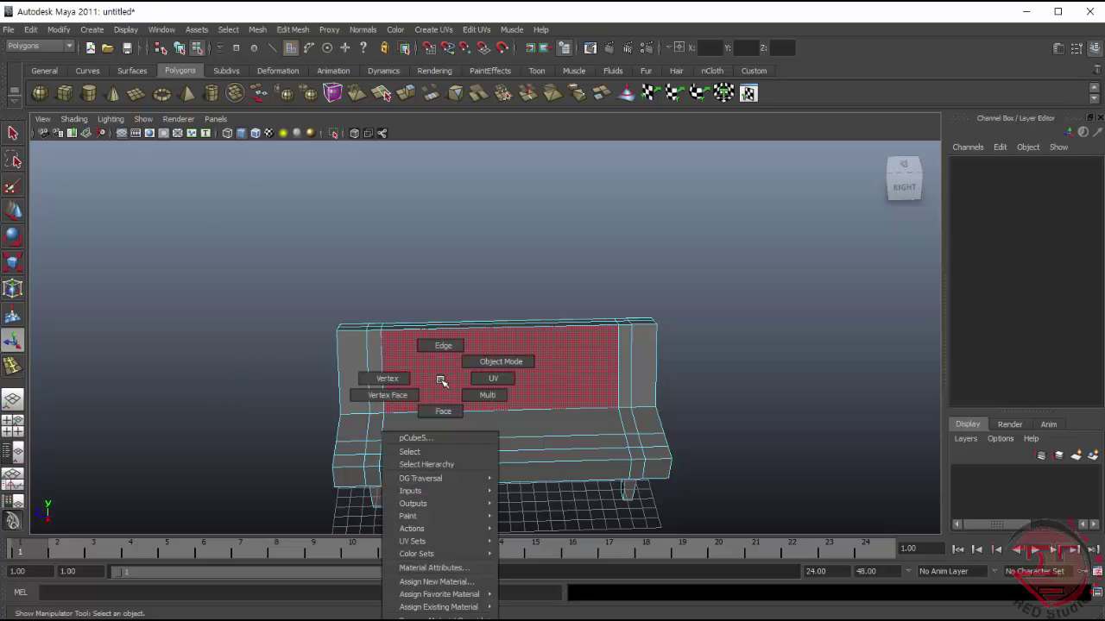
mouse_move(238, 388)
left_mouse_down("alt")
mouse_move(411, 387)
mouse_move(627, 440)
left_mouse_up("alt")
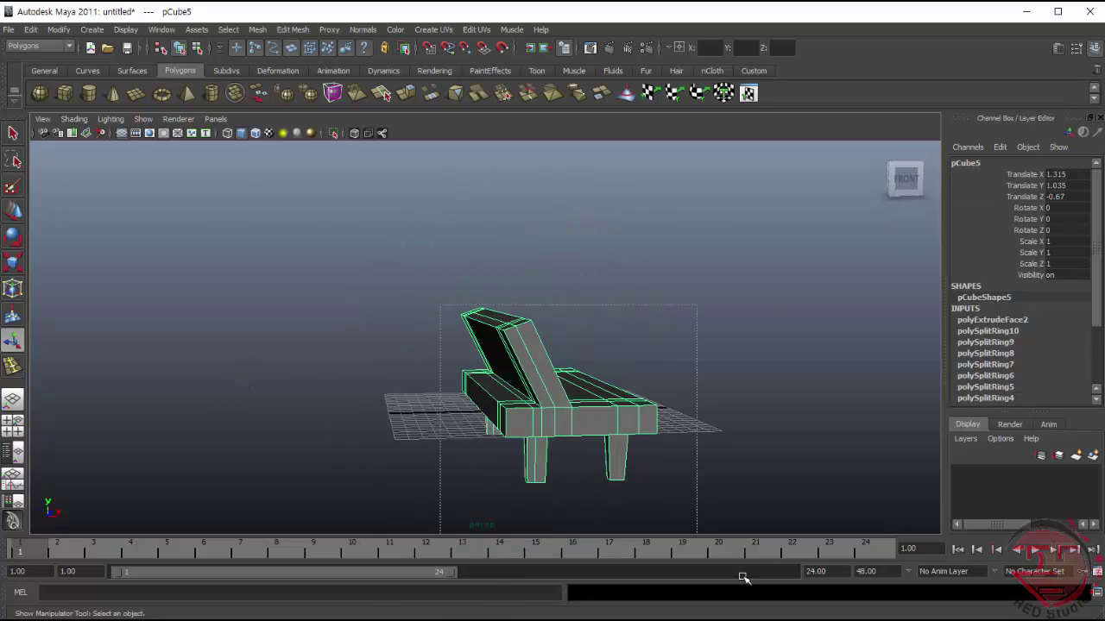
key("w")
mouse_move(590, 390)
left_mouse_down()
mouse_move(660, 520)
mouse_move(542, 491)
mouse_move(759, 399)
mouse_move(621, 461)
mouse_move(641, 454)
mouse_move(618, 460)
mouse_move(298, 395)
left_mouse_up()
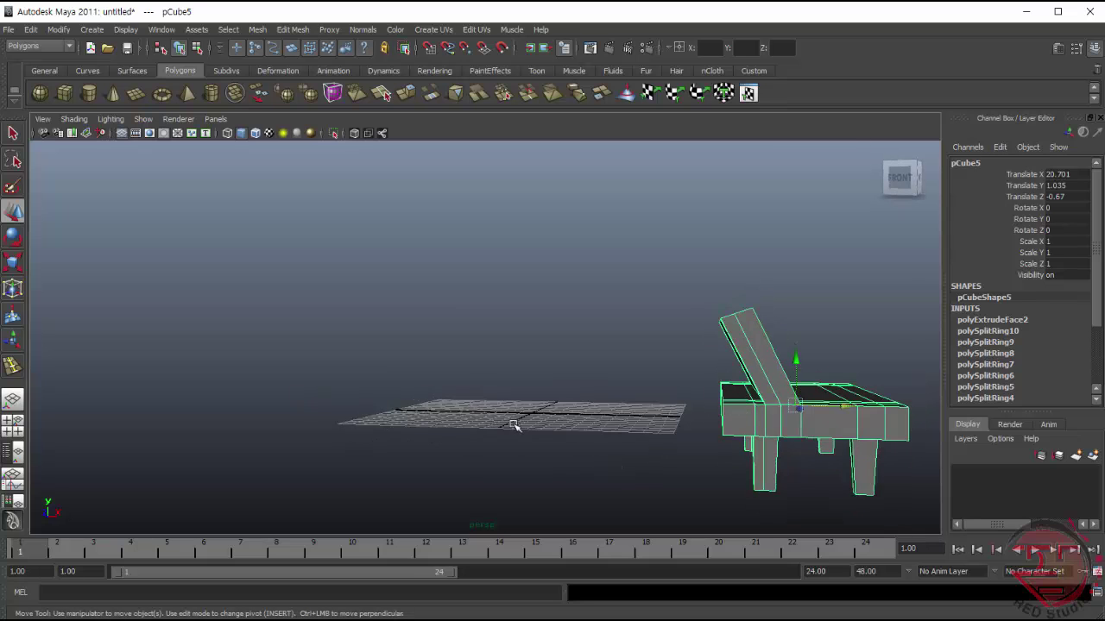
mouse_move(514, 425)
left_mouse_down("alt")
mouse_move(662, 409)
mouse_move(699, 426)
left_mouse_up("alt")
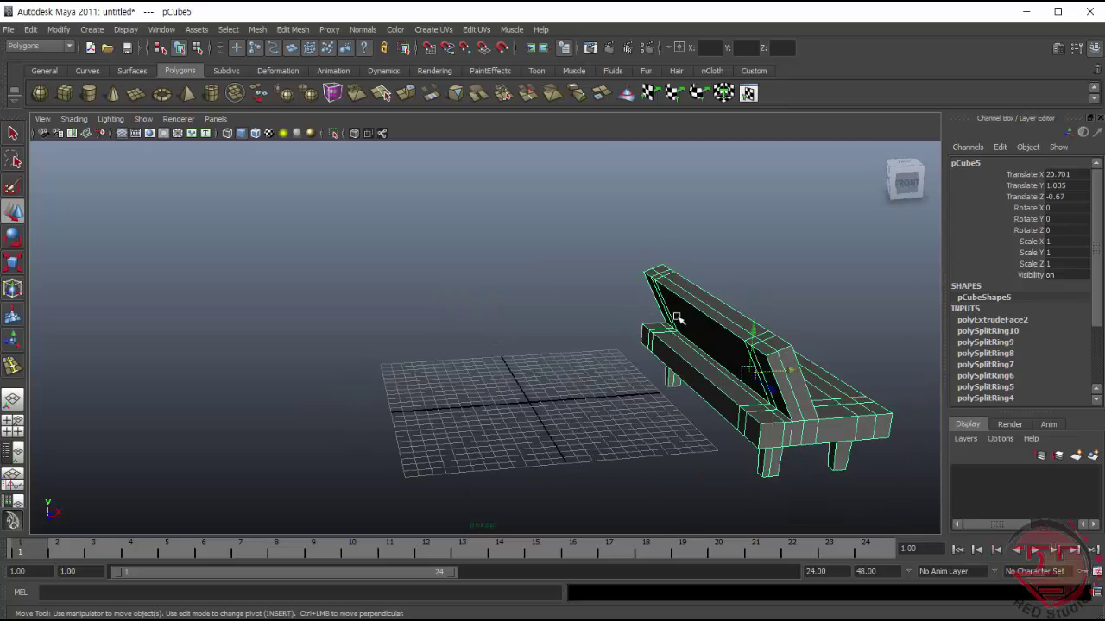
mouse_move(680, 334)
left_mouse_down("alt")
mouse_move(604, 377)
mouse_move(184, 298)
left_mouse_up("alt")
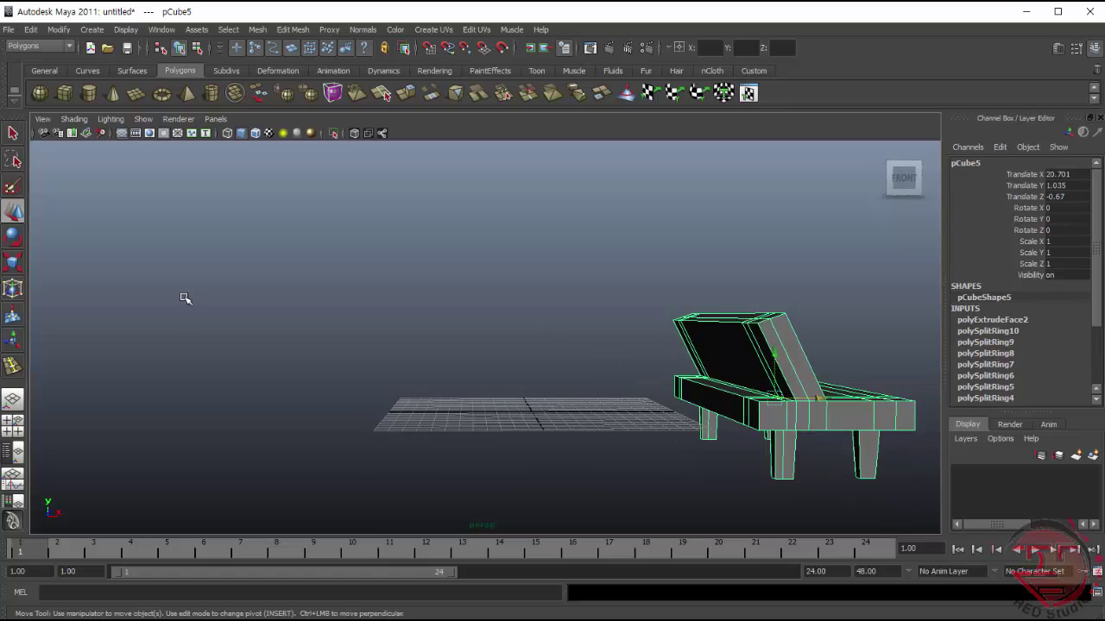
left_click_drag(720, 410, 702, 422, "alt")
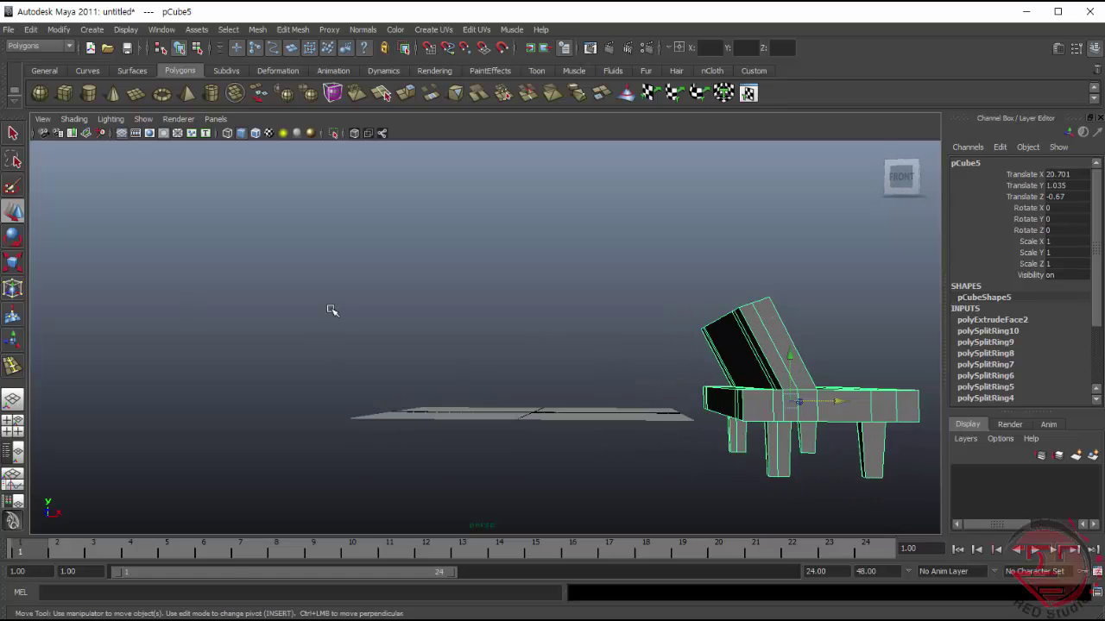
- Create a polygon cube on the grid and move it into place in front of the bench
left_click(65, 93)
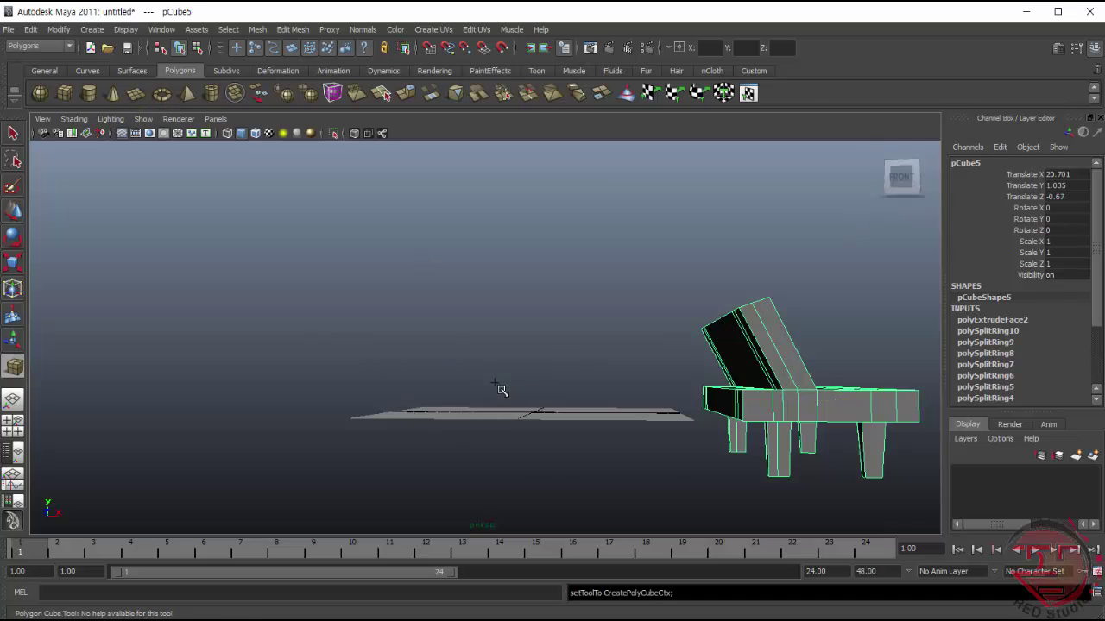
mouse_move(500, 388)
left_mouse_down("alt")
mouse_move(429, 449)
mouse_move(695, 440)
mouse_move(691, 371)
mouse_move(473, 375)
mouse_move(98, 215)
left_mouse_up("alt")
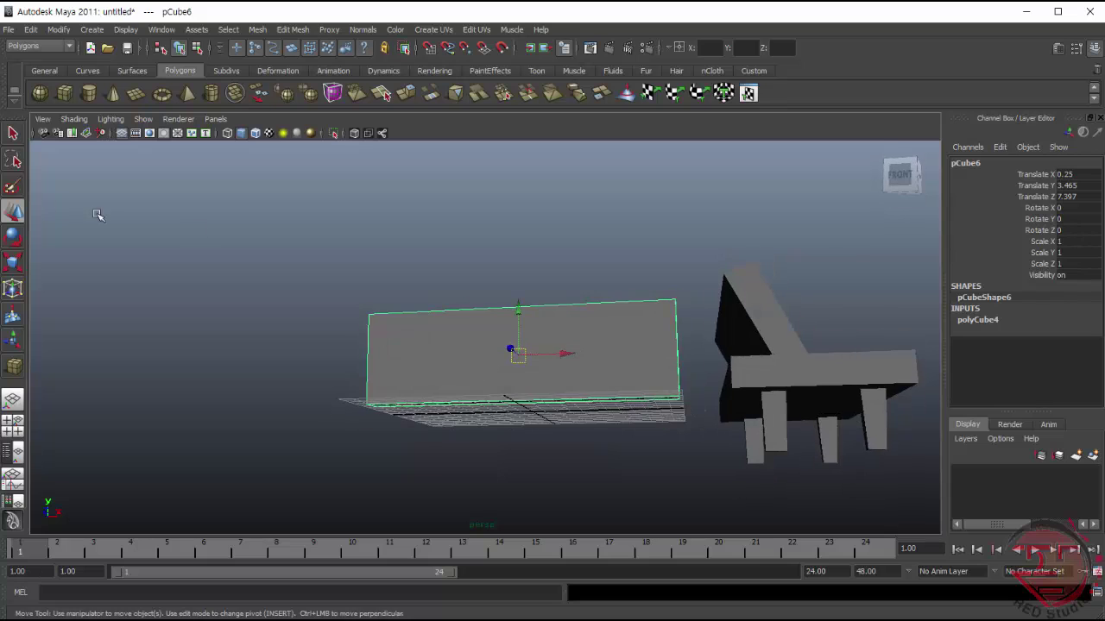
left_click_drag(538, 301, 517, 367)
left_click_drag(566, 413, 665, 414)
mouse_move(584, 351)
left_mouse_down("alt")
mouse_move(560, 388)
mouse_move(451, 419)
mouse_move(682, 429)
left_mouse_up("alt")
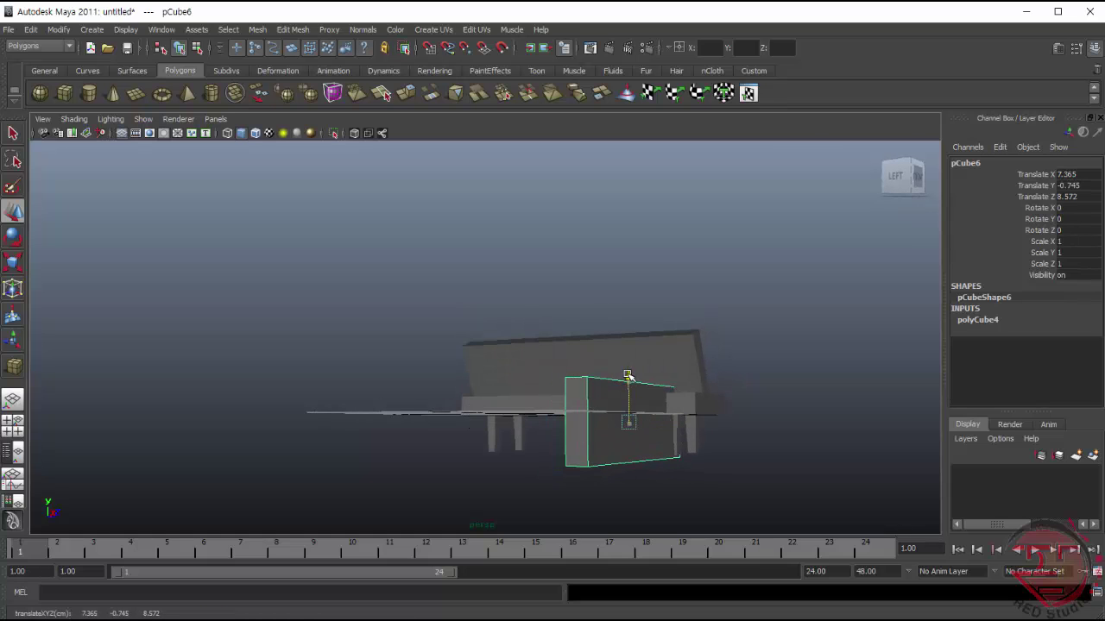
mouse_move(629, 373)
left_mouse_down()
mouse_move(627, 362)
mouse_move(423, 406)
left_mouse_up()
mouse_move(682, 417)
left_mouse_down()
mouse_move(609, 418)
mouse_move(552, 518)
left_mouse_up()
key("r")
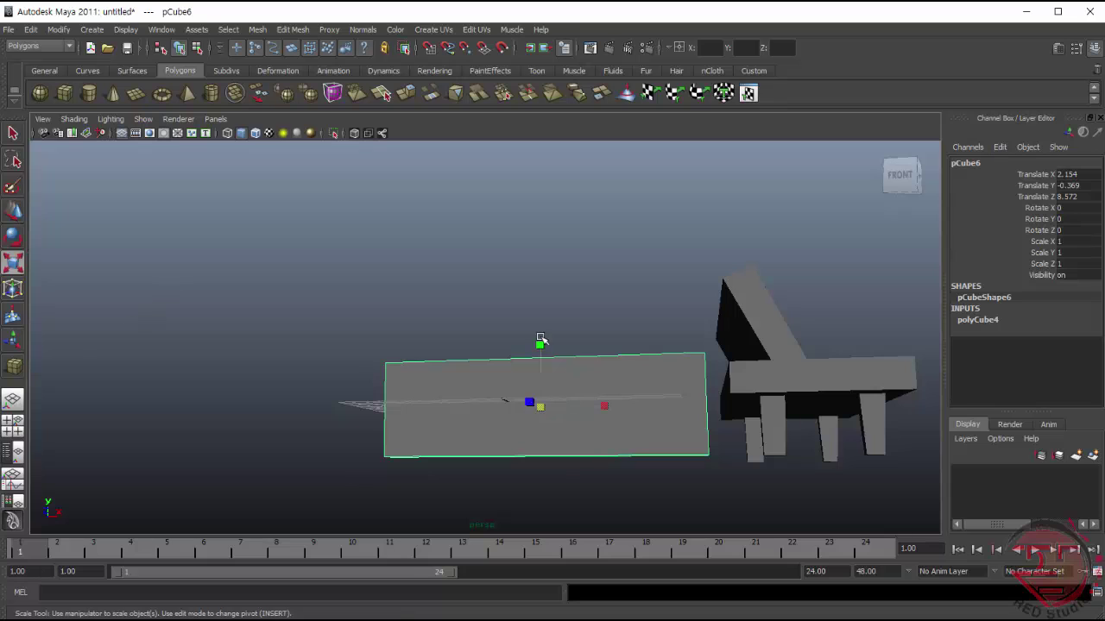
left_click_drag(540, 345, 539, 352)
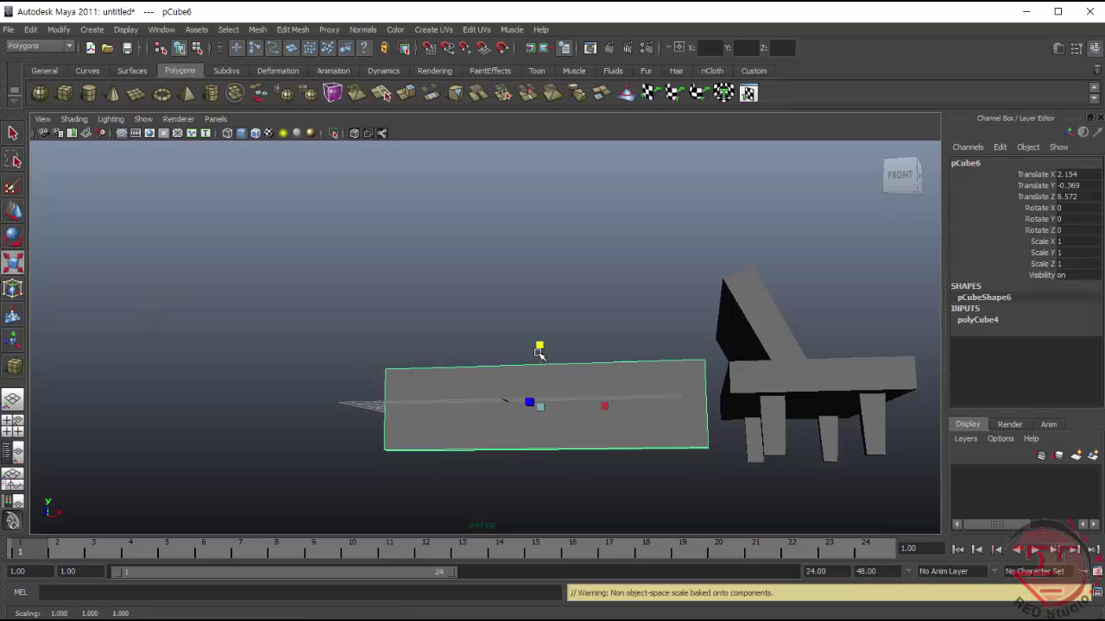
key("w")
mouse_move(443, 494)
left_mouse_down("alt")
mouse_move(647, 419)
mouse_move(471, 500)
left_mouse_up("alt")
left_click_drag(599, 365, 630, 377)
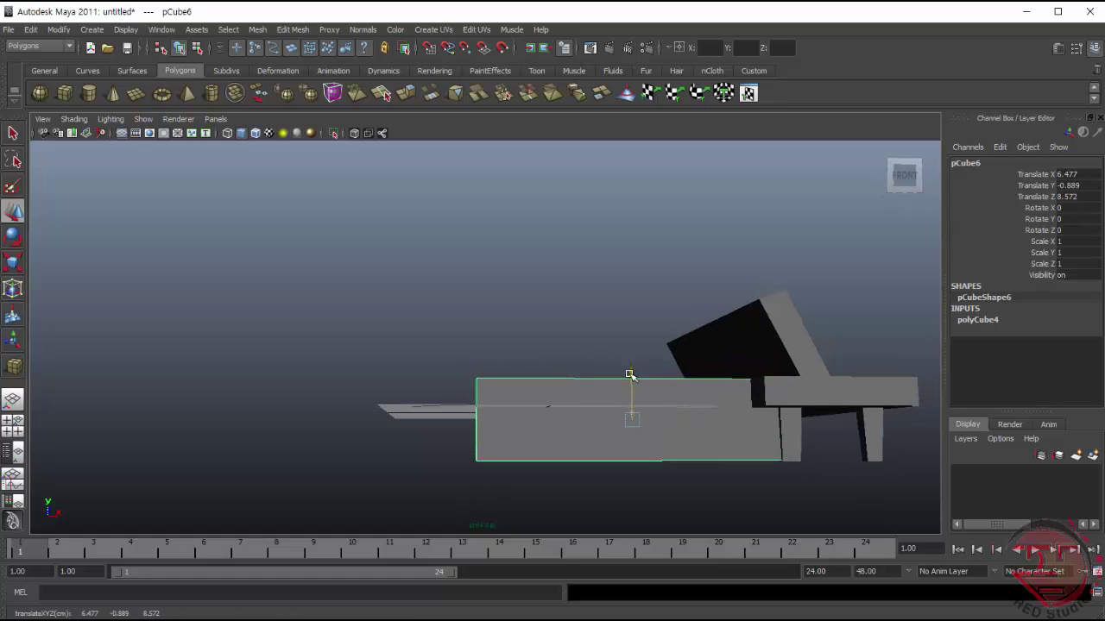
mouse_move(562, 459)
left_mouse_down("alt")
mouse_move(406, 474)
mouse_move(518, 424)
left_mouse_up("alt")
- Adjust the box's height and fine-tune its vertical position
key("r")
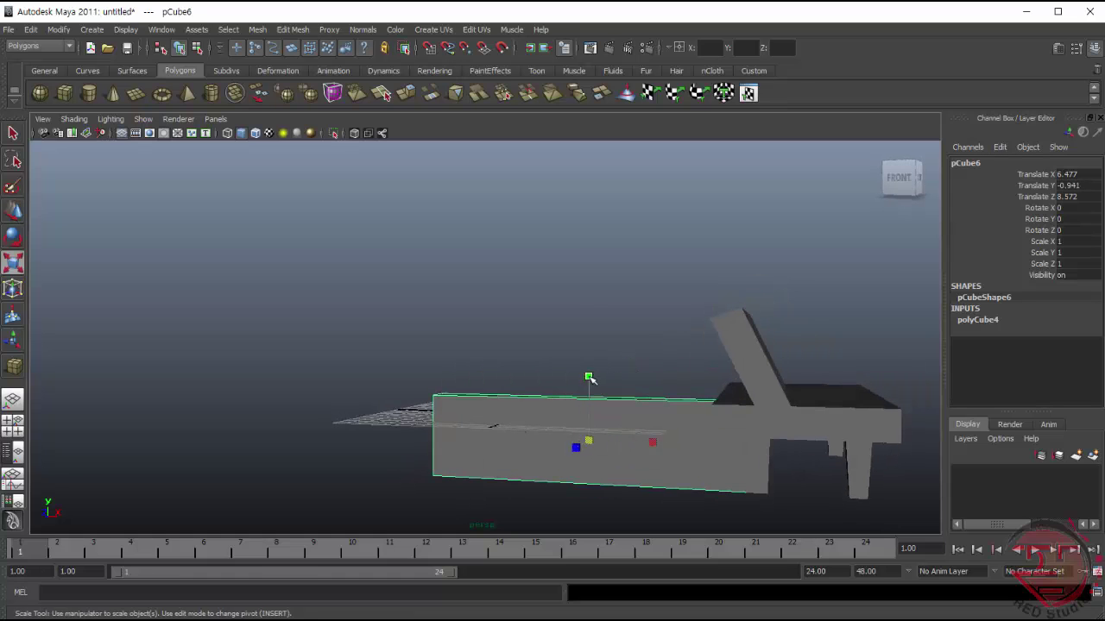
key("w")
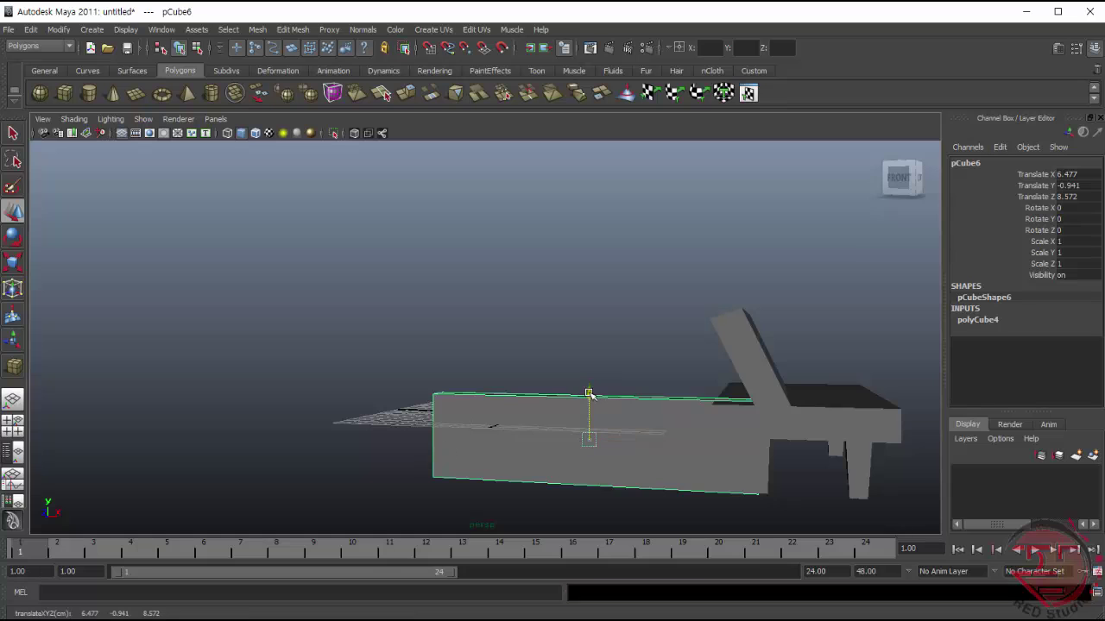
left_click_drag(587, 398, 599, 395)
key("r")
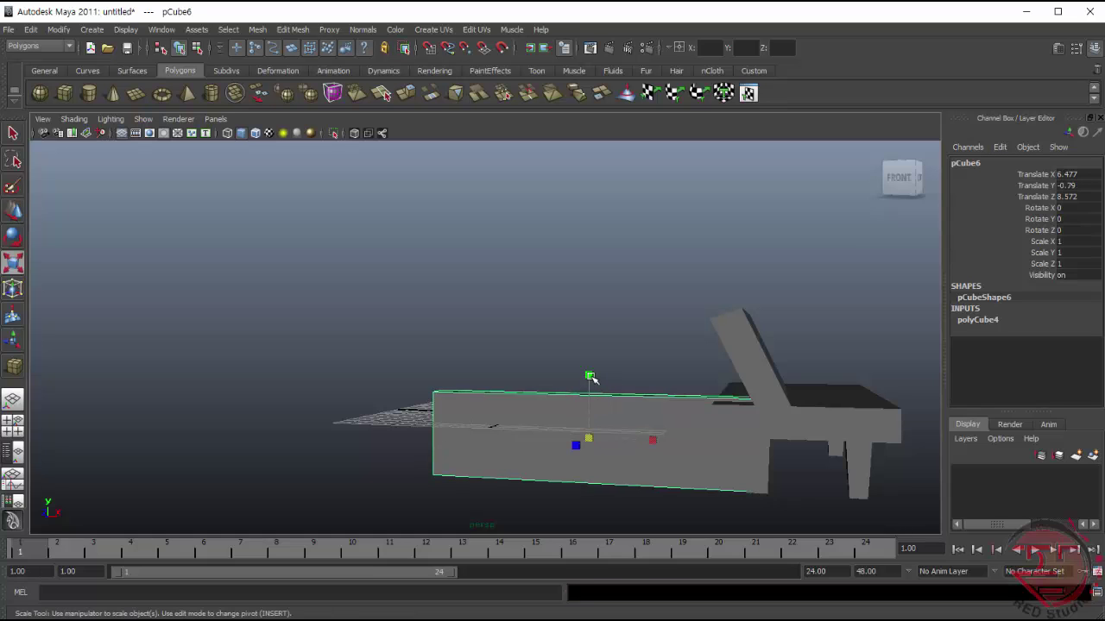
mouse_move(415, 466)
left_mouse_down("alt")
mouse_move(383, 438)
mouse_move(371, 443)
left_mouse_up("alt")
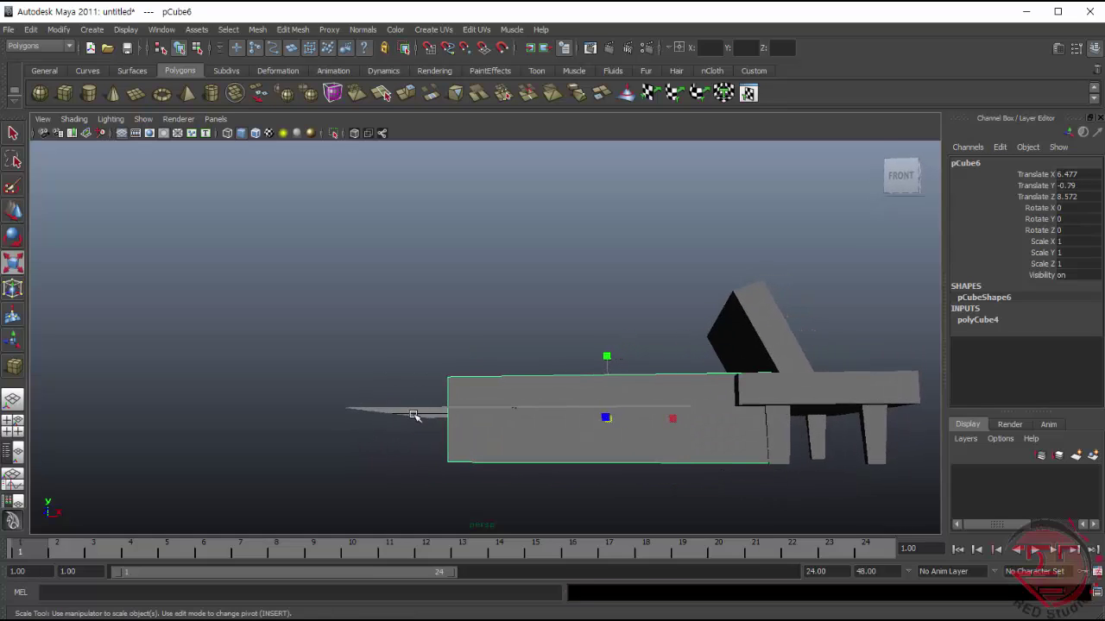
right_click(529, 432)
left_click_drag(384, 490, 372, 461, "alt")
left_click(593, 369)
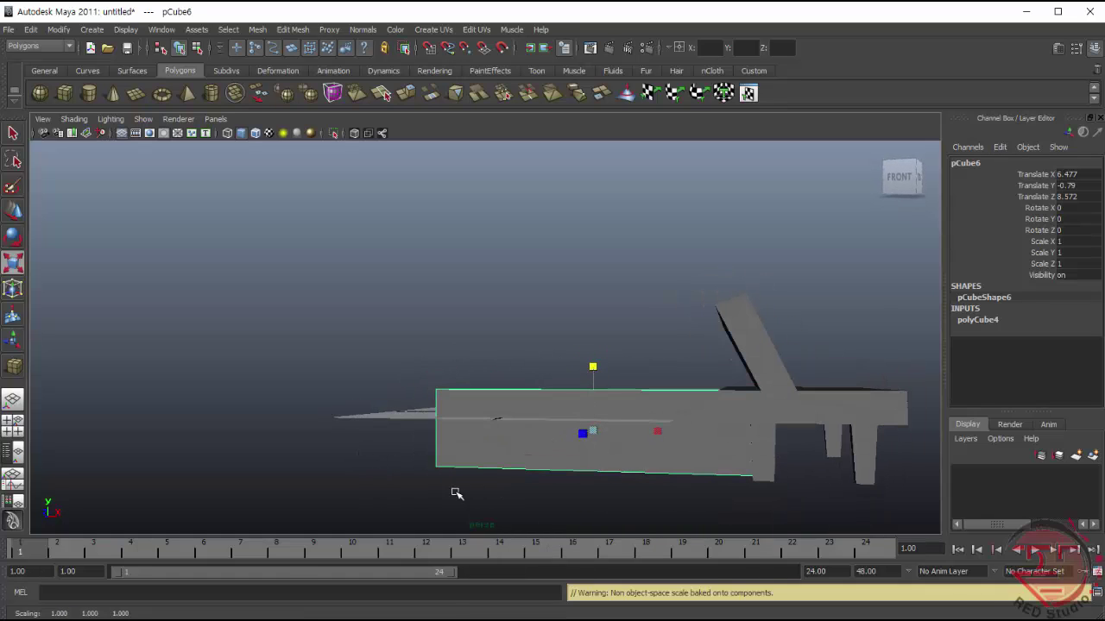
left_click_drag(594, 366, 592, 368)
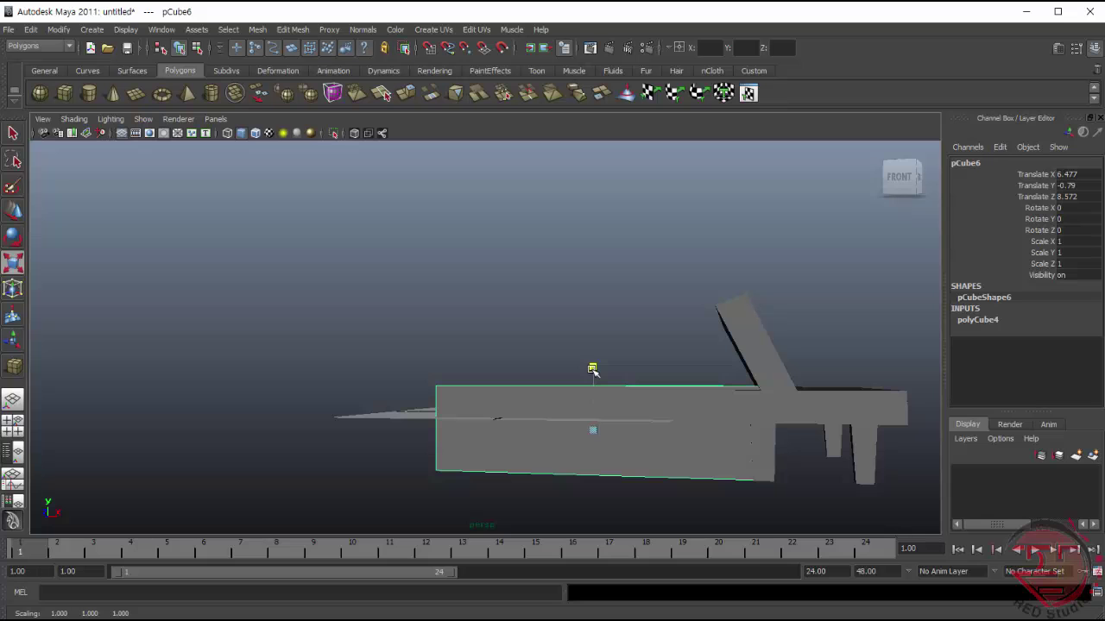
key("w")
left_click_drag(592, 369, 592, 385)
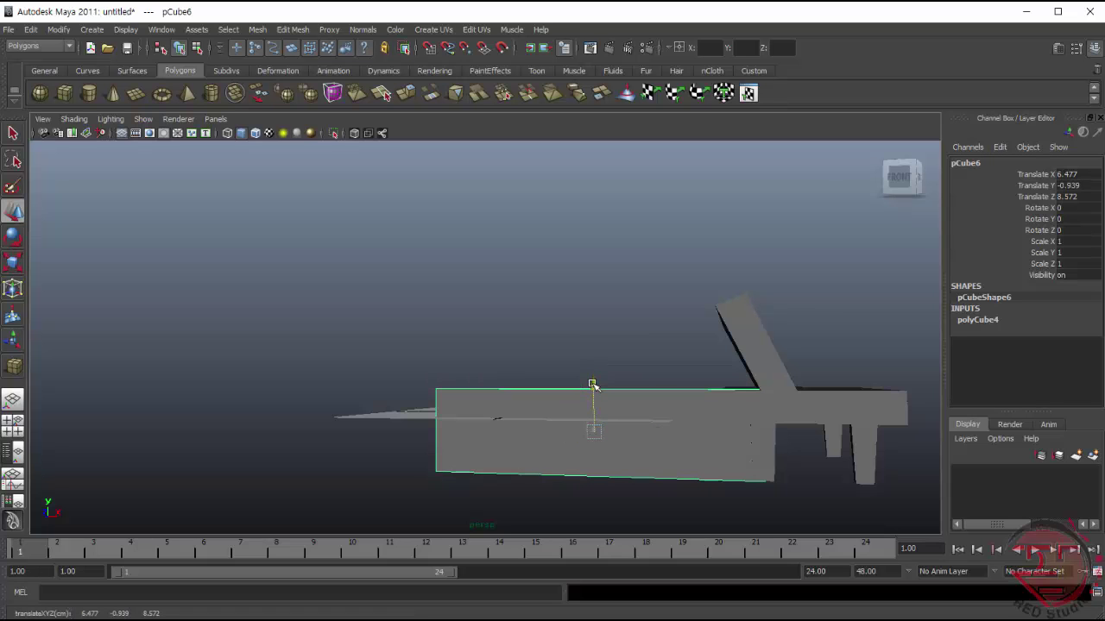
- Slide the box along X, squeeze it into a thin upright board, and duplicate it
mouse_move(434, 437)
left_mouse_down("alt")
mouse_move(493, 415)
mouse_move(460, 449)
mouse_move(653, 459)
mouse_move(635, 444)
mouse_move(320, 417)
mouse_move(330, 414)
left_mouse_up("alt")
middle_click_drag(330, 414, 458, 426)
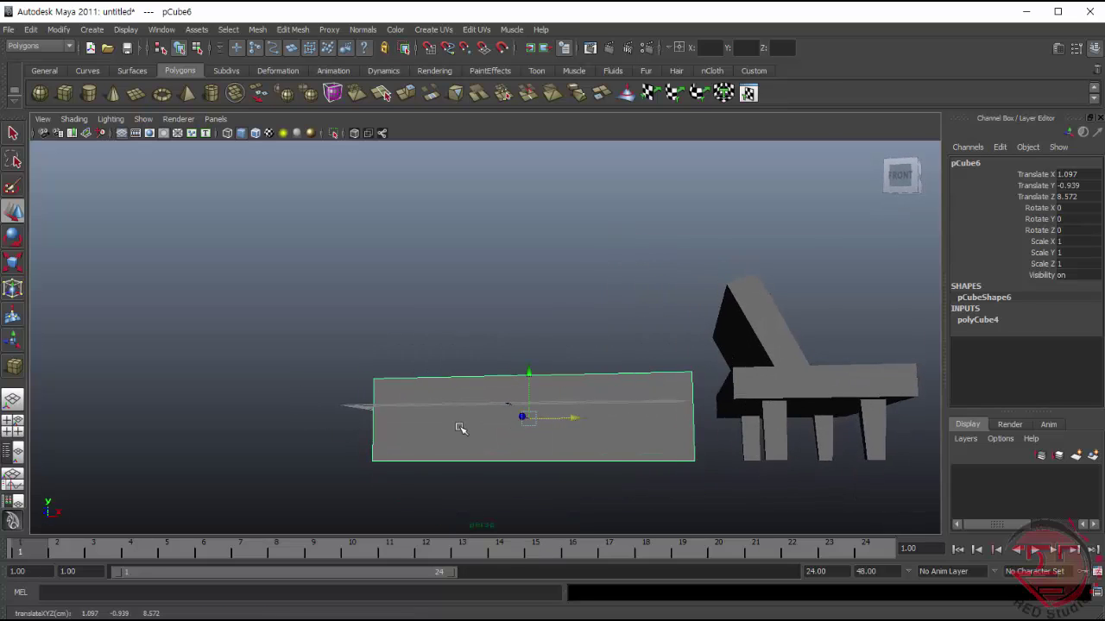
left_click_drag(458, 427, 688, 431, "alt")
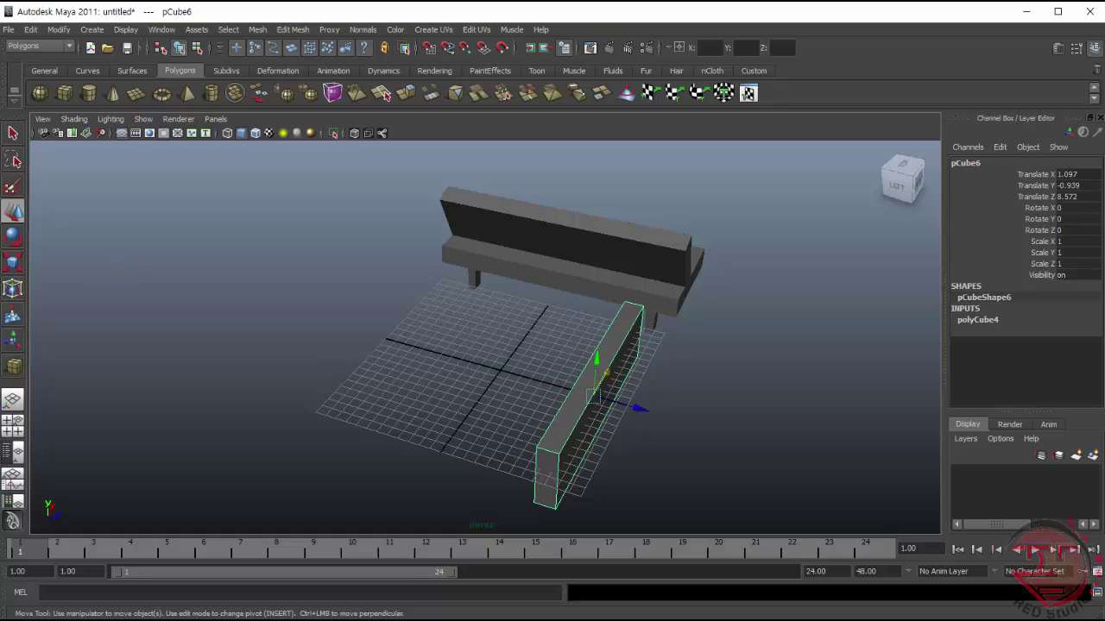
key("r")
mouse_move(643, 409)
left_mouse_down()
mouse_move(503, 382)
mouse_move(438, 348)
mouse_move(540, 384)
mouse_move(522, 378)
left_mouse_up()
key("w")
key("ctrl+d")
key("ctrl+d")
- Nudge the middle board back along Z, then select all three boards together
mouse_move(789, 383)
left_mouse_down("alt")
mouse_move(710, 375)
mouse_move(653, 323)
mouse_move(547, 411)
left_mouse_up("alt")
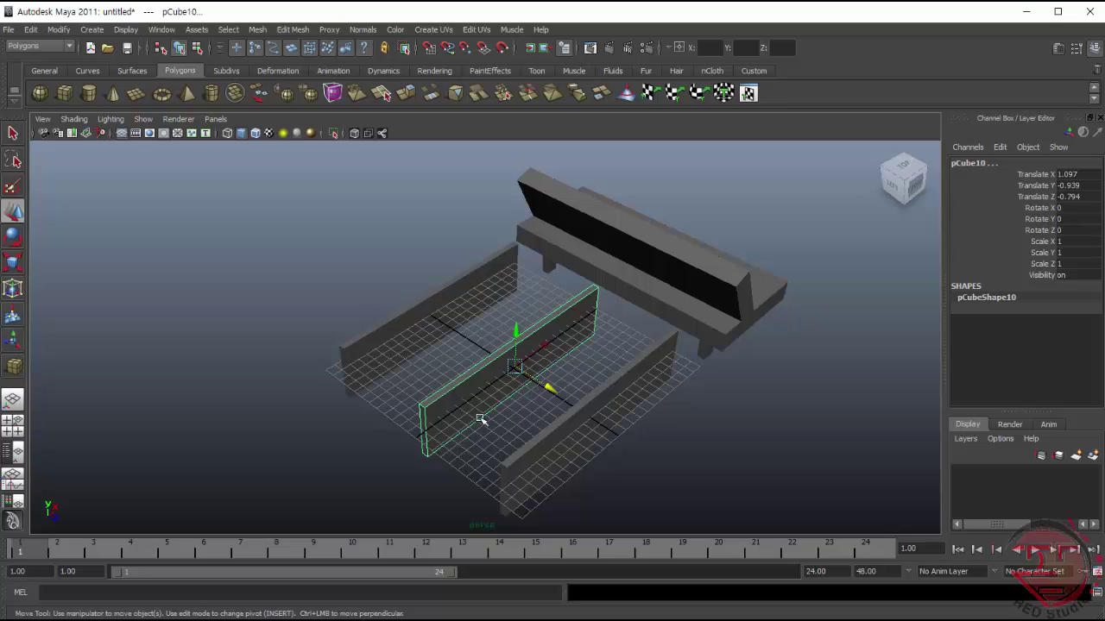
left_click(406, 343)
left_click(574, 428)
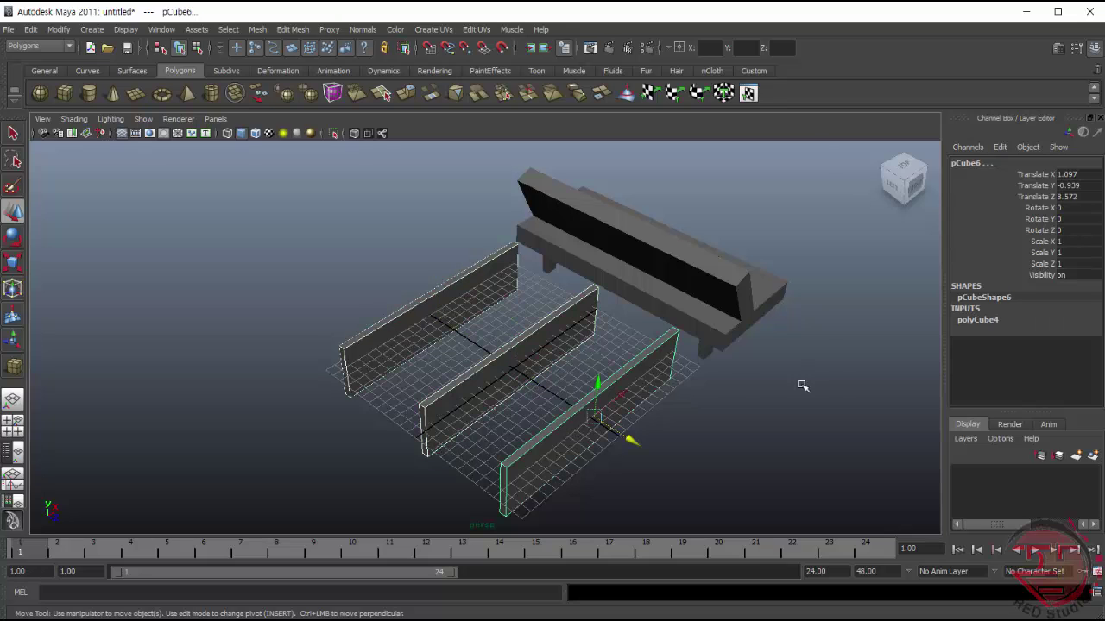
right_click_drag(518, 346, 525, 448)
- Assign a new Lambert material to the boards and map a Mountain texture to its colour
right_click_drag(490, 267, 604, 494)
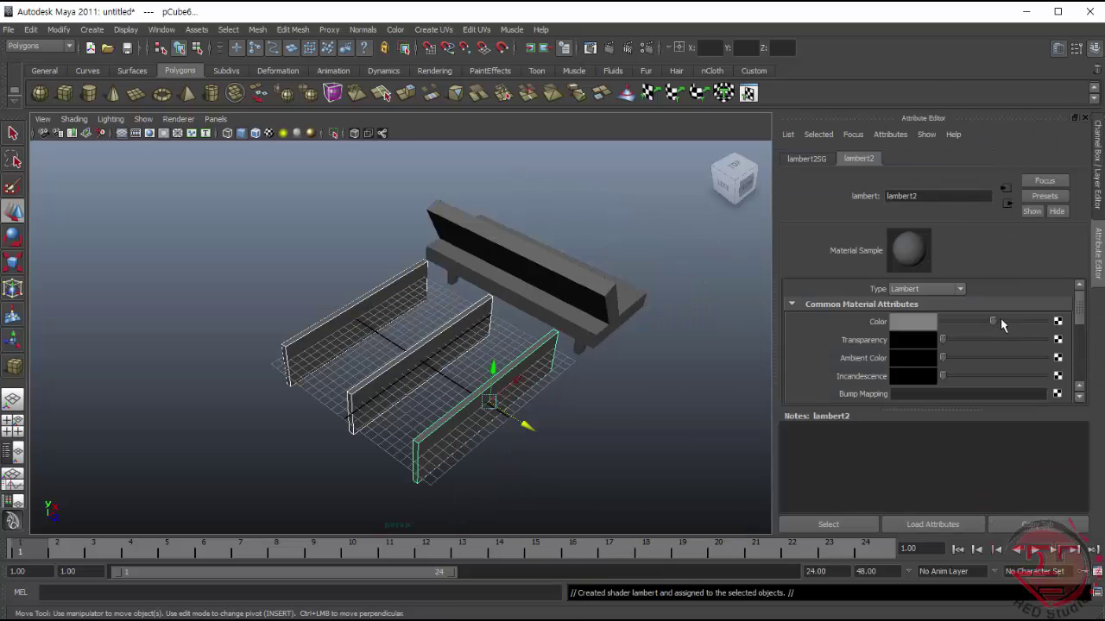
left_click(1058, 321)
left_click(567, 277)
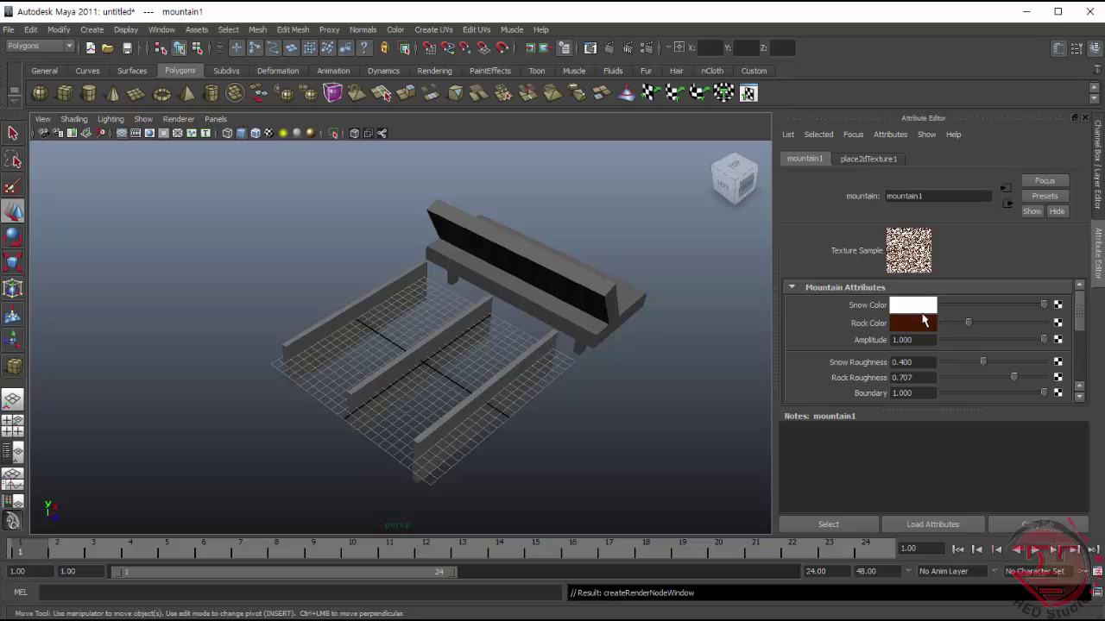
- Brighten the Mountain texture's rock colour and lower its boundary to 0.876
left_click_drag(971, 321, 979, 322)
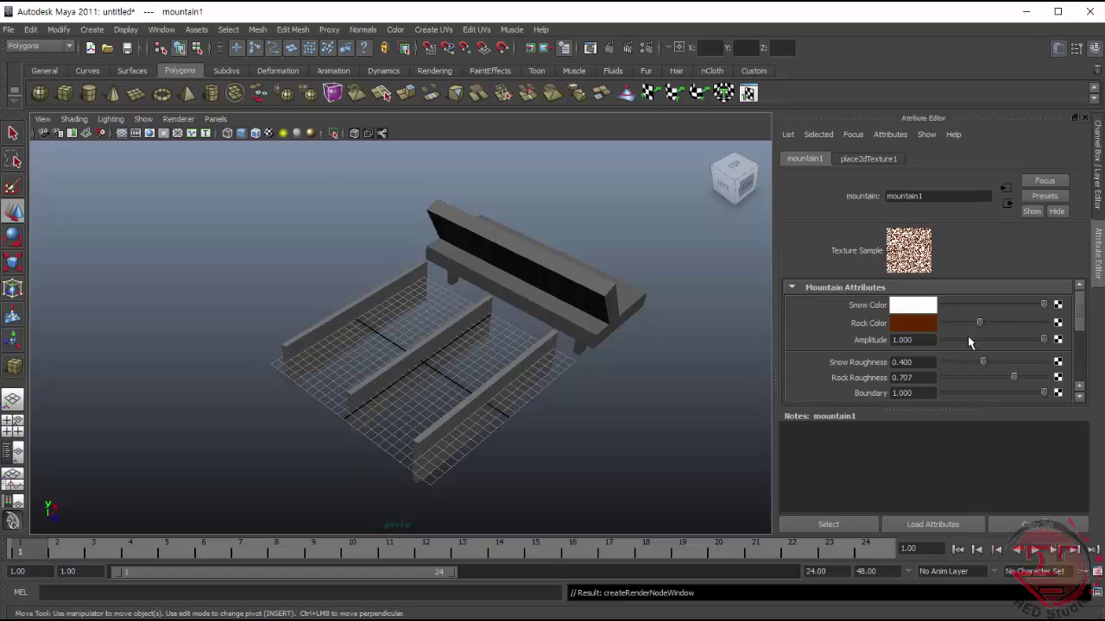
scroll(967, 343, "down", 2)
scroll(971, 343, "up", 2)
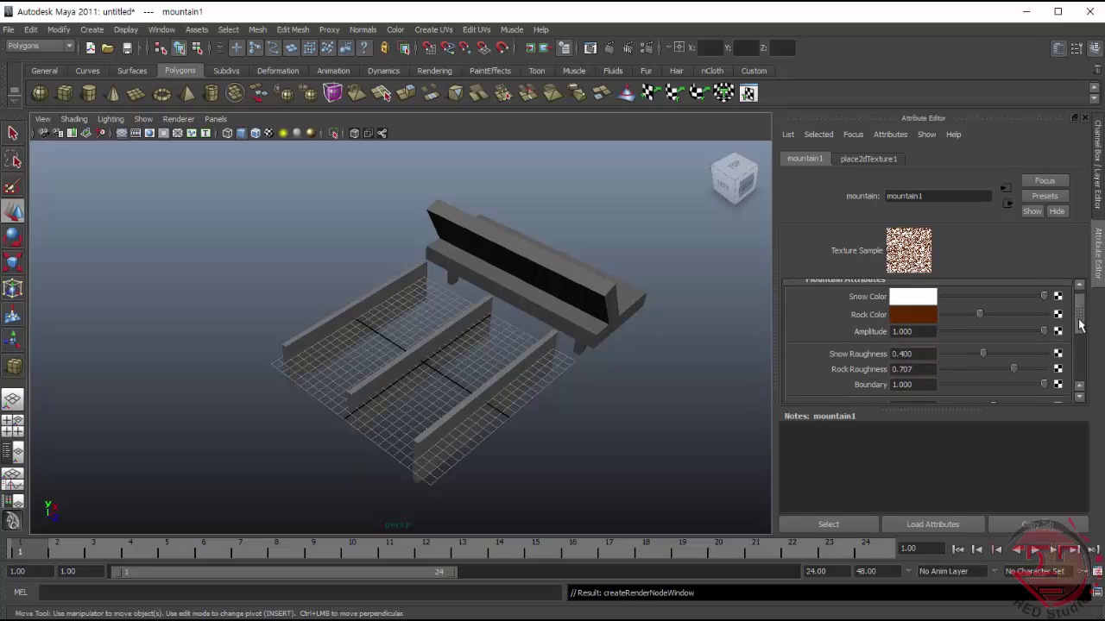
scroll(992, 350, "down", 3)
left_click_drag(992, 349, 982, 350)
mouse_move(1082, 343)
left_mouse_down()
mouse_move(1082, 359)
mouse_move(1082, 298)
left_mouse_up()
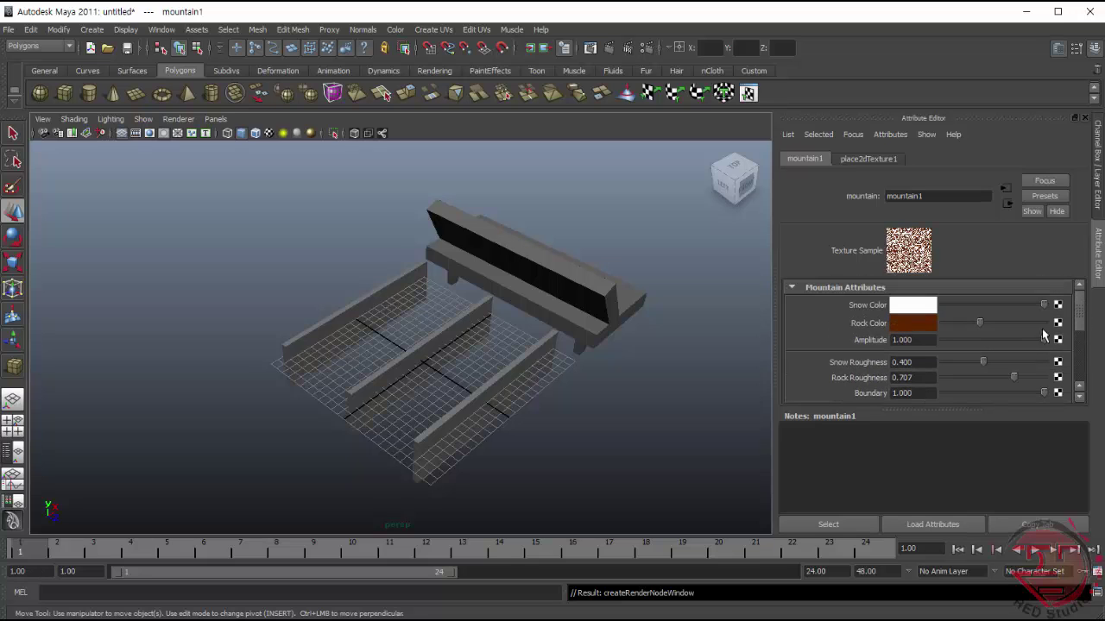
scroll(999, 328, "down", 2)
left_click_drag(1025, 325, 999, 328)
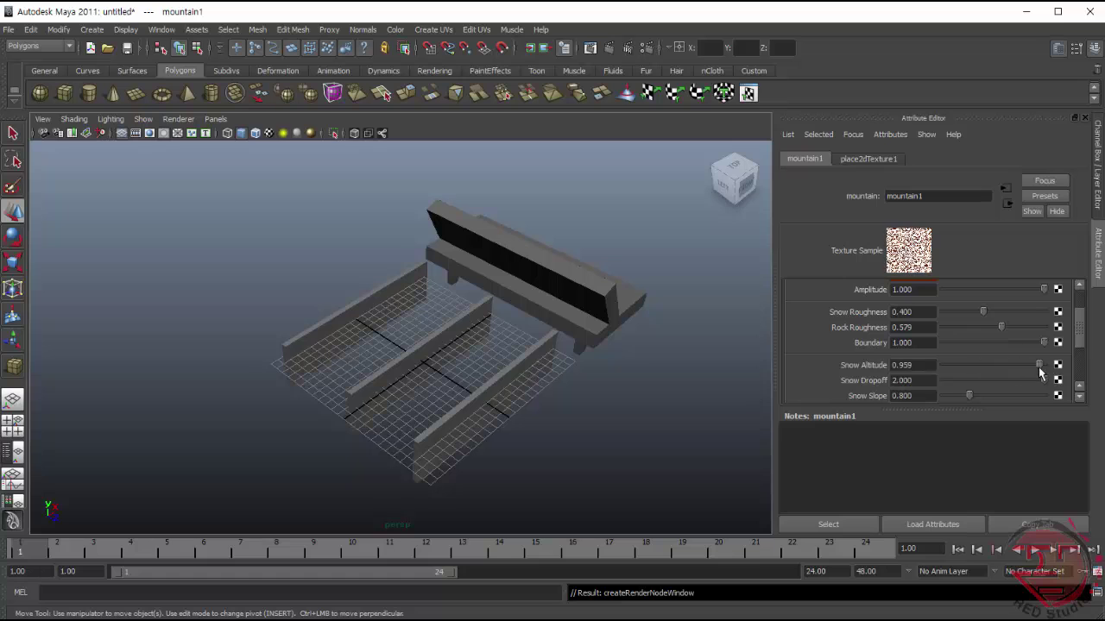
scroll(1086, 331, "up", 1)
scroll(1086, 330, "down", 1)
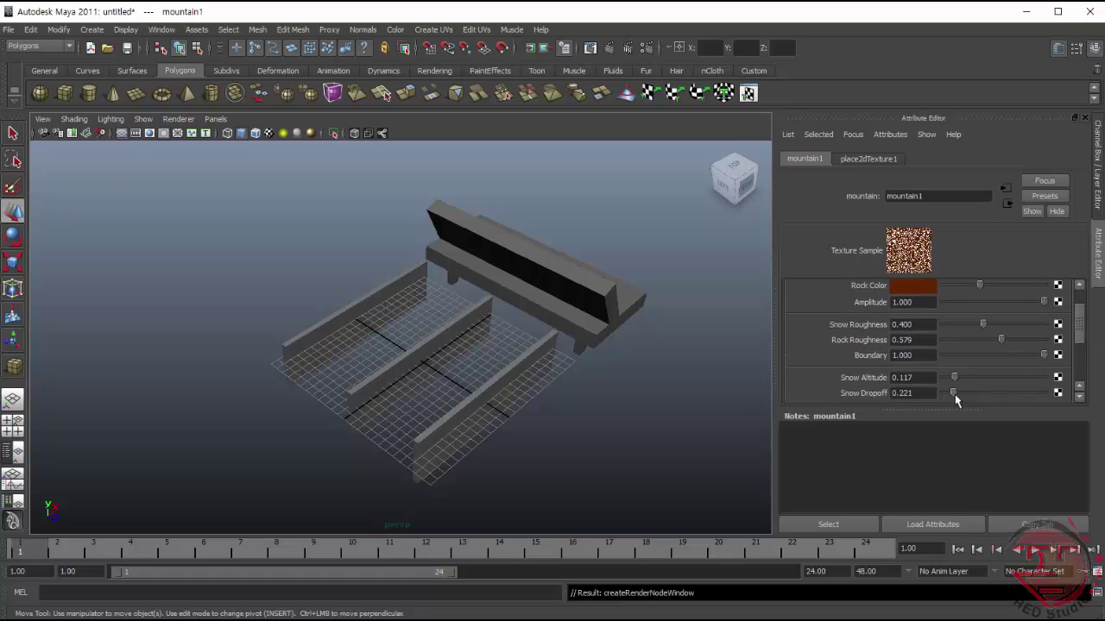
left_click_drag(1043, 354, 1031, 360)
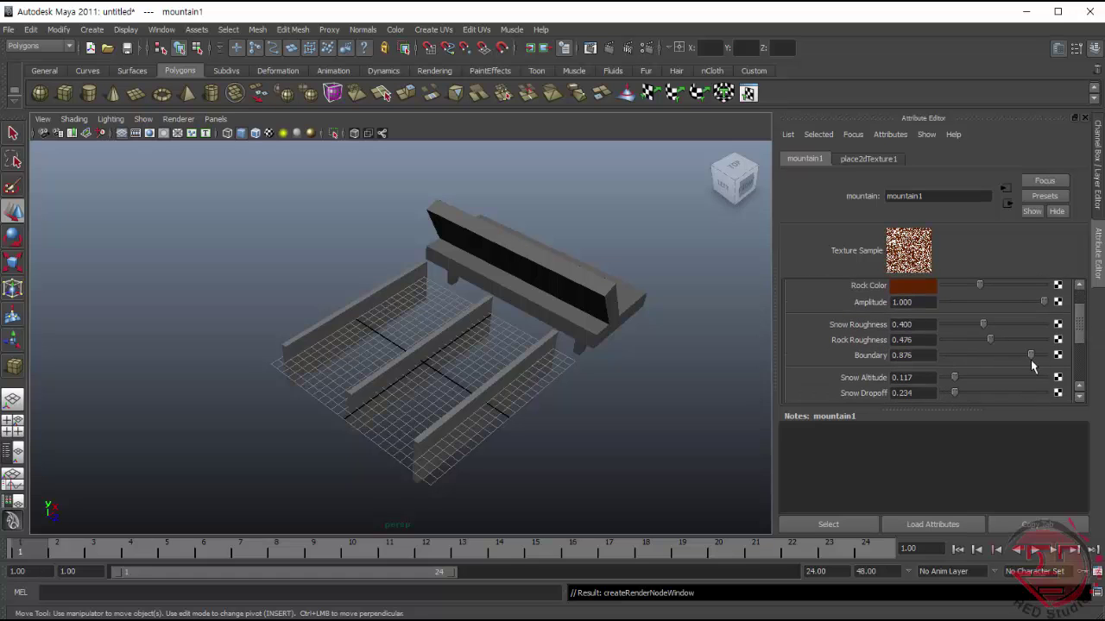
- Show textures in the view, set snow altitude to 0, raise snow dropoff, restore boundary to 1
left_click(257, 134)
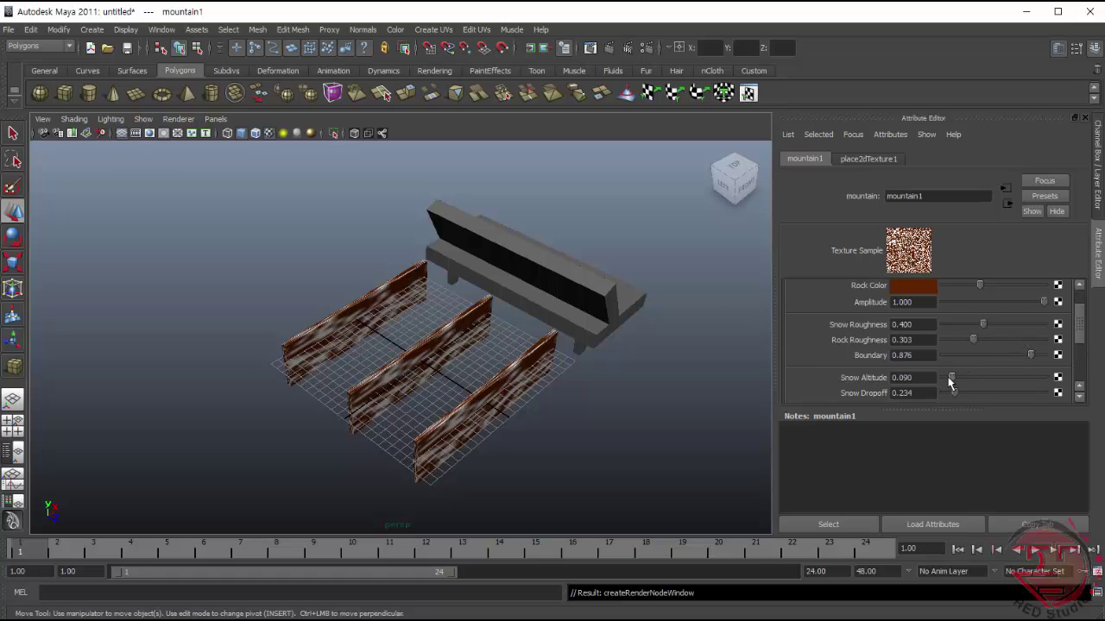
mouse_move(949, 380)
left_mouse_down()
mouse_move(933, 388)
mouse_move(978, 393)
left_mouse_up()
left_click_drag(1030, 355, 1051, 362)
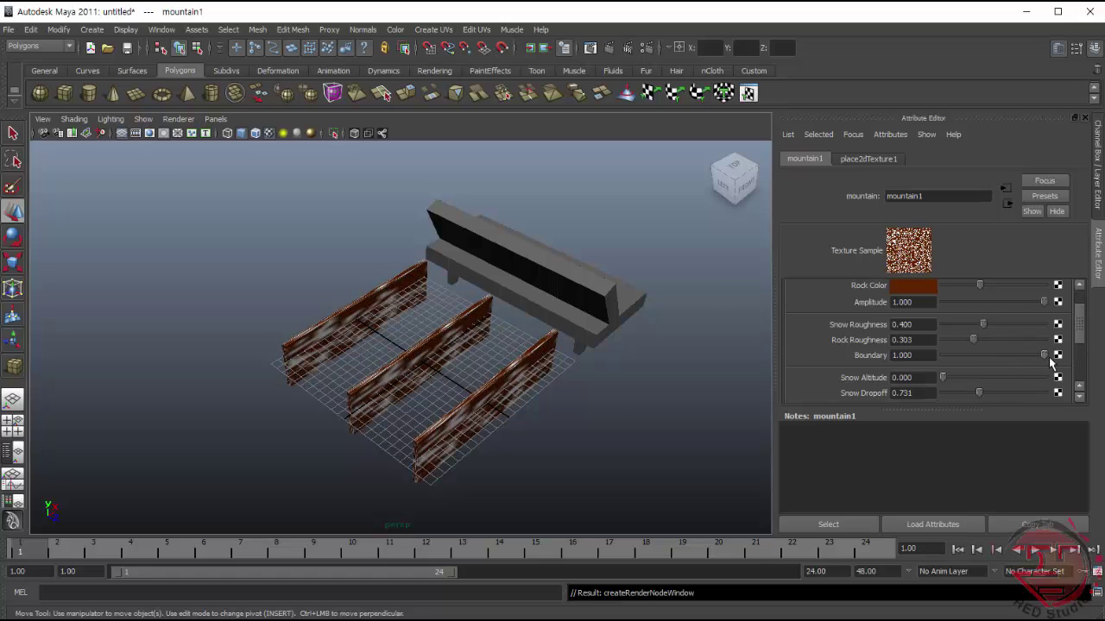
left_click(616, 416)
mouse_move(604, 417)
left_mouse_down("alt")
mouse_move(552, 387)
mouse_move(680, 434)
mouse_move(583, 392)
mouse_move(513, 420)
mouse_move(424, 365)
mouse_move(397, 333)
mouse_move(376, 374)
left_mouse_up("alt")
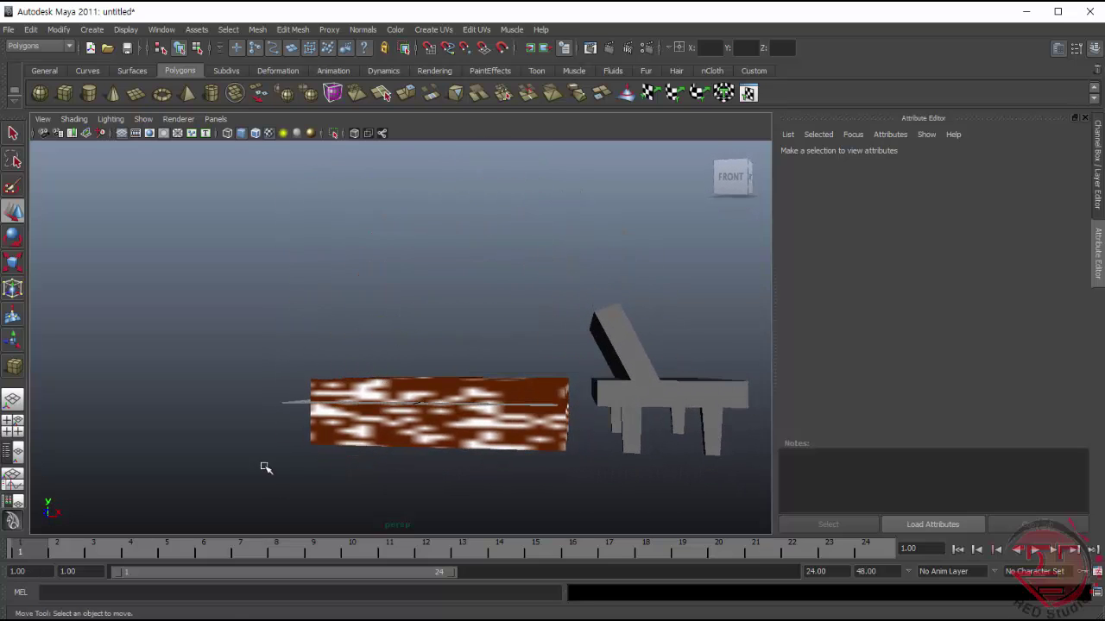
- Select the middle board and change its Z scale value
left_click_drag(283, 466, 405, 406, "alt")
left_click(405, 397)
left_click(919, 159)
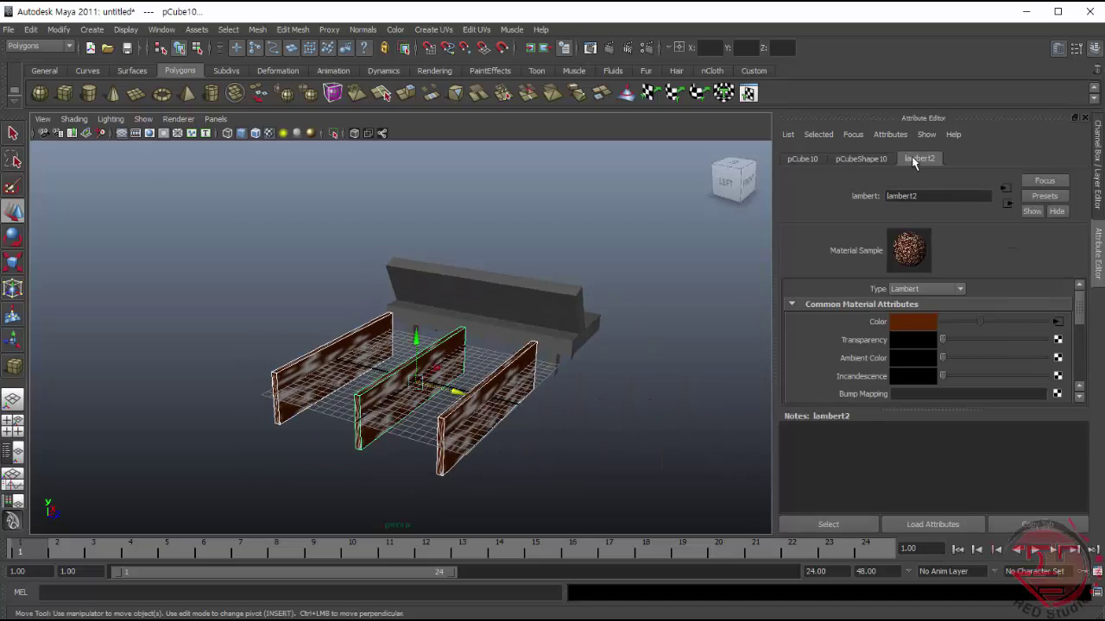
left_click(801, 159)
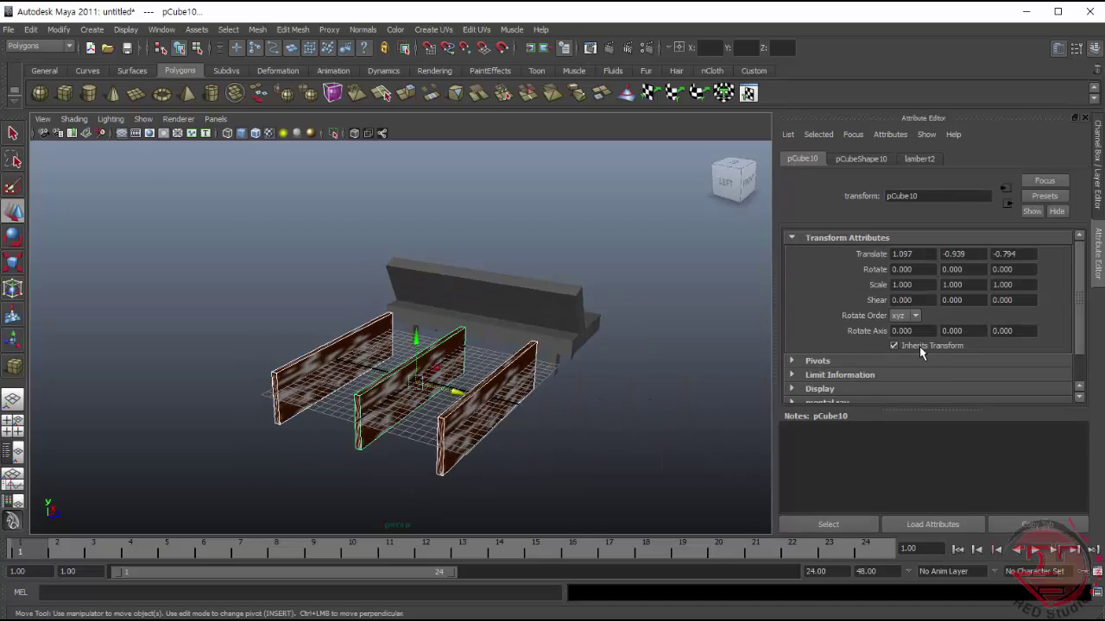
left_click(1021, 286)
key("Return")
left_click(682, 448)
left_click_drag(683, 449, 583, 408, "alt")
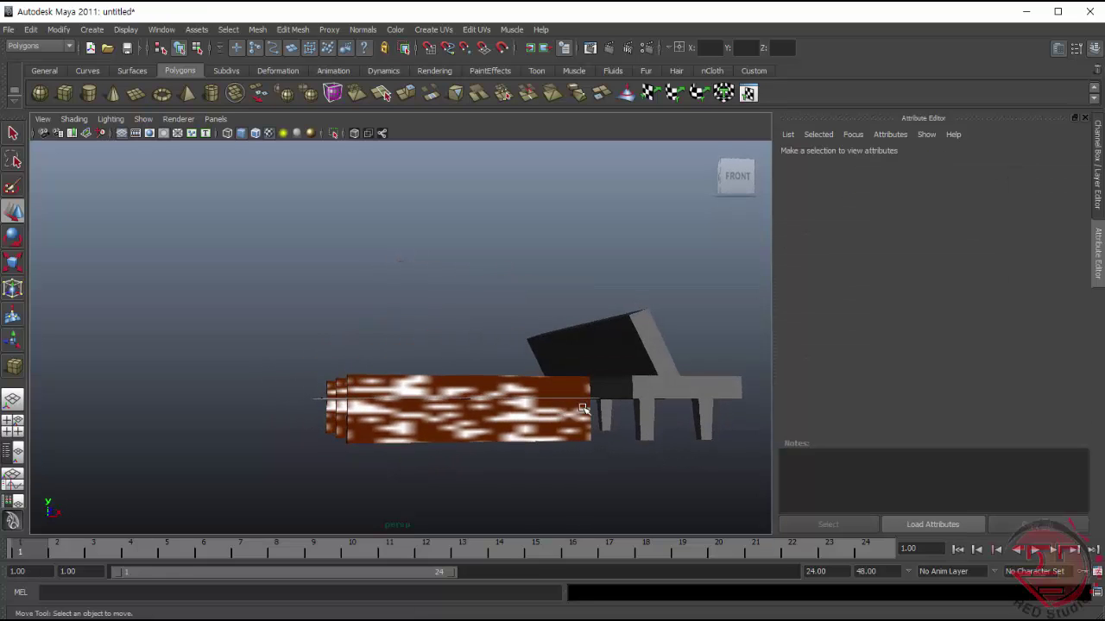
- Slide the front wall along X to -0.881 so it lines up with the other walls
left_click(368, 399)
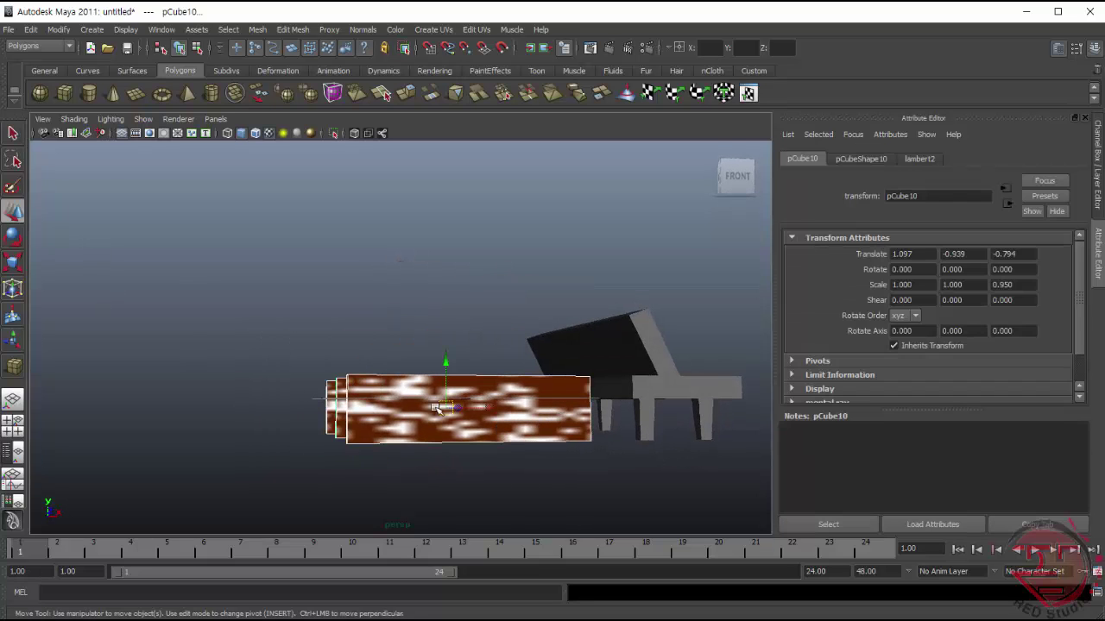
mouse_move(438, 409)
left_mouse_down("alt")
mouse_move(408, 519)
mouse_move(271, 451)
mouse_move(264, 429)
left_mouse_up("alt")
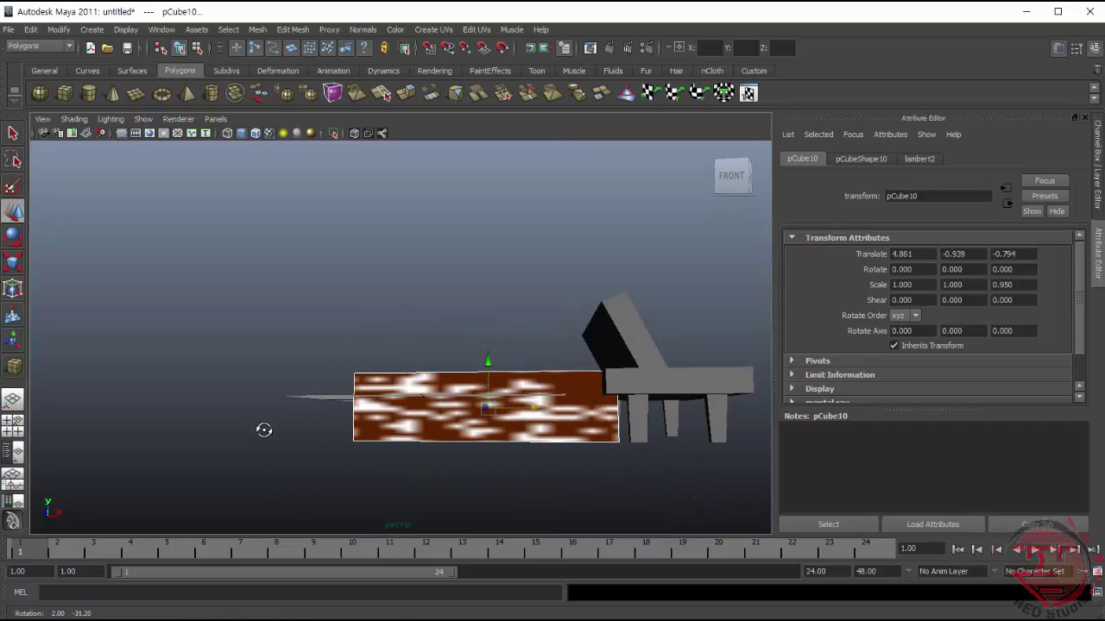
left_click_drag(528, 409, 544, 411)
mouse_move(446, 478)
left_mouse_down("alt")
mouse_move(406, 495)
mouse_move(393, 481)
left_mouse_up("alt")
left_click_drag(506, 400, 466, 401)
mouse_move(466, 401)
left_mouse_down("alt")
mouse_move(424, 506)
mouse_move(444, 493)
left_mouse_up("alt")
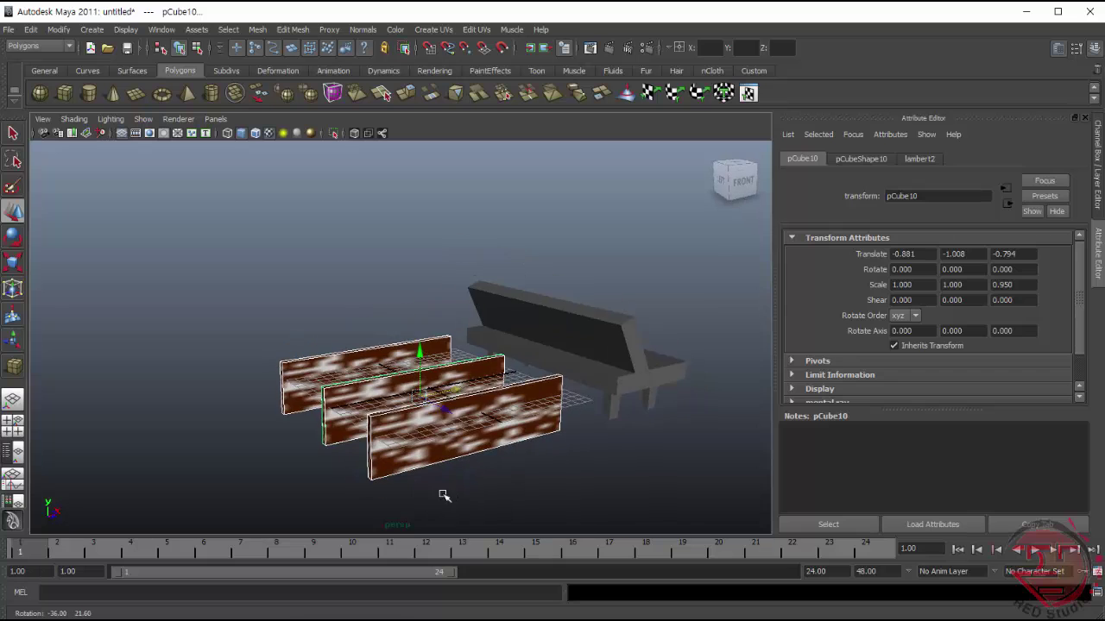
left_click(188, 356)
mouse_move(188, 356)
left_mouse_down("alt")
mouse_move(271, 382)
mouse_move(265, 369)
left_mouse_up("alt")
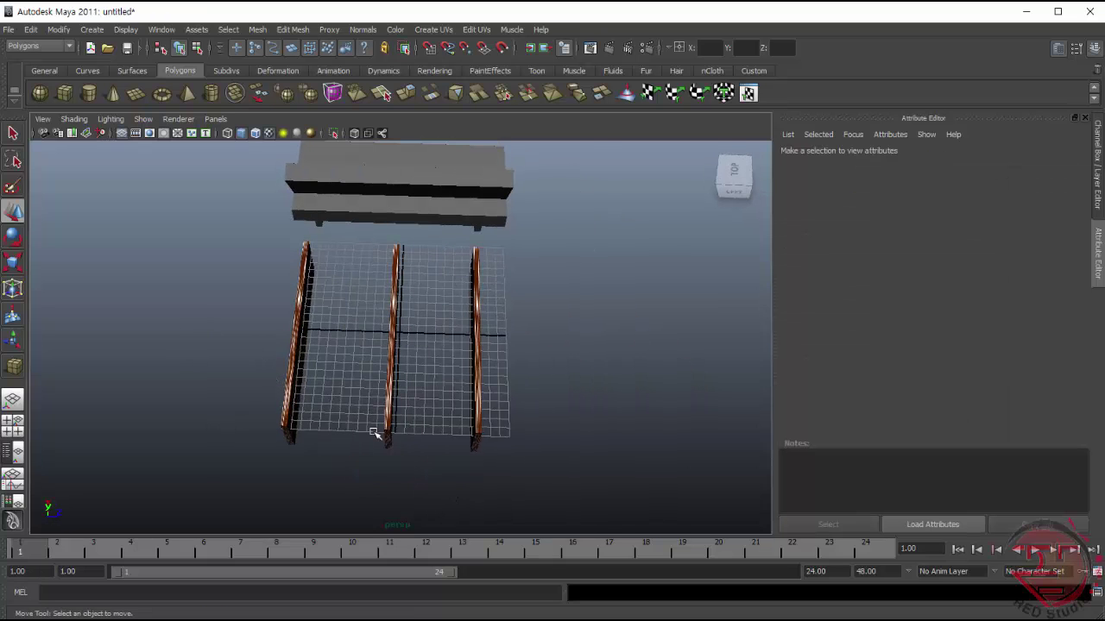
left_click(391, 437)
left_click(431, 357)
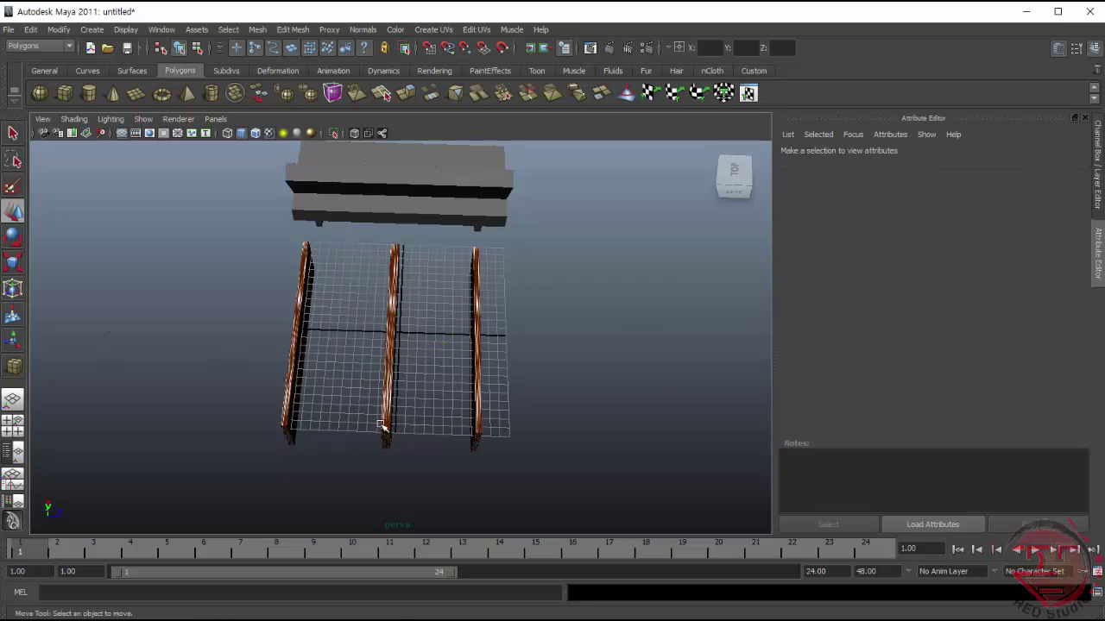
left_click_drag(159, 383, 173, 223, "alt")
- Create a polygon cube, stretch it into a long bar and raise it toward the bench
left_click(65, 93)
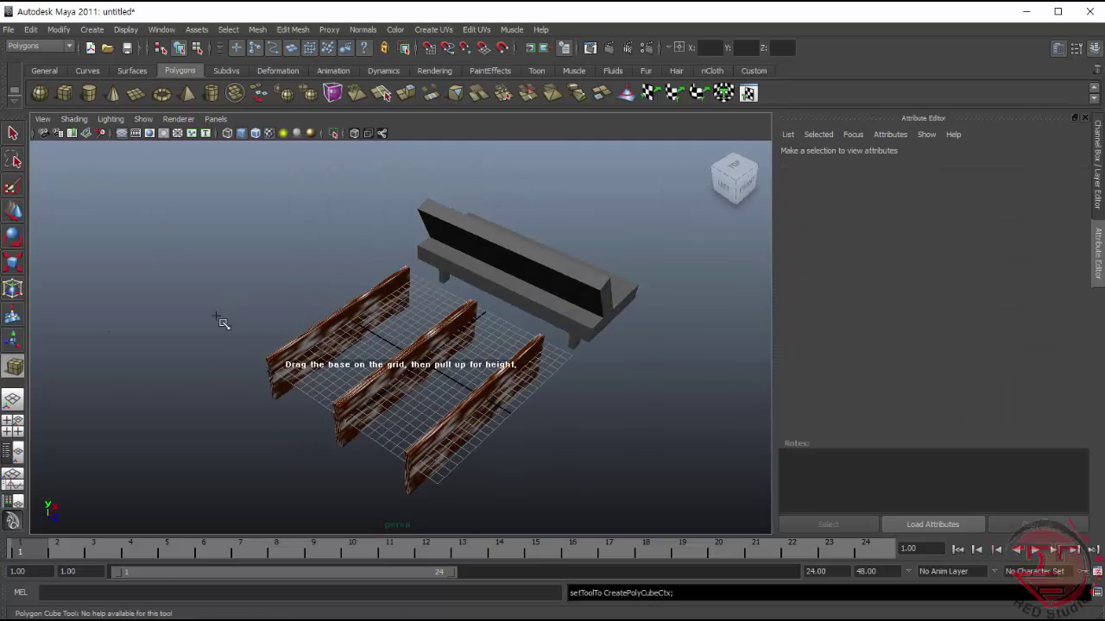
left_click_drag(217, 316, 167, 294, "alt")
left_click_drag(400, 323, 411, 295)
key("r")
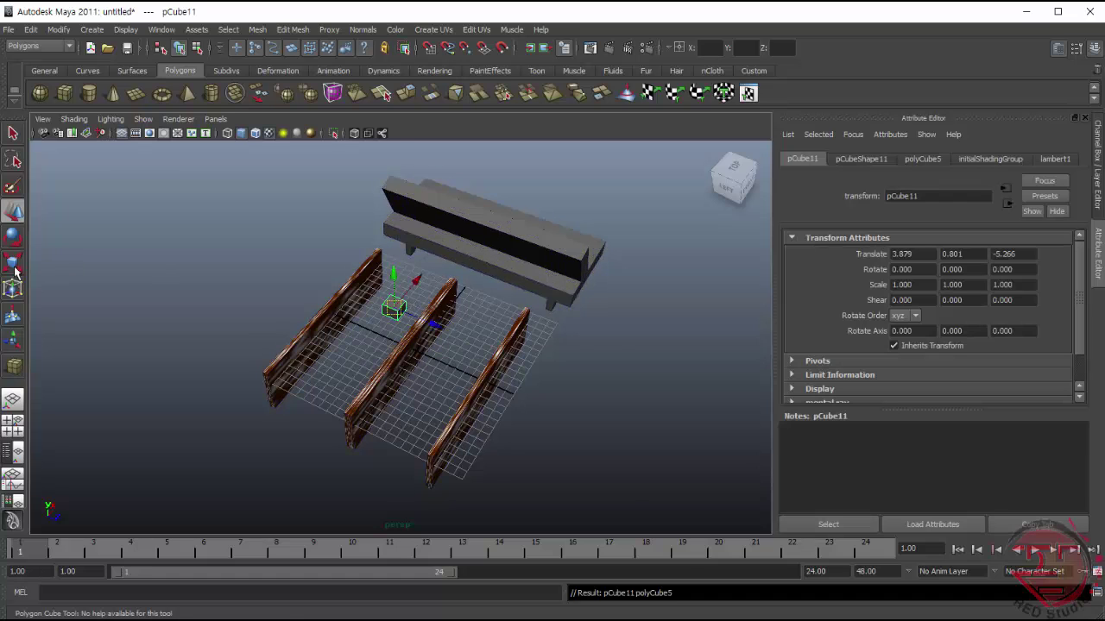
middle_click_drag(401, 301, 409, 298)
key("w")
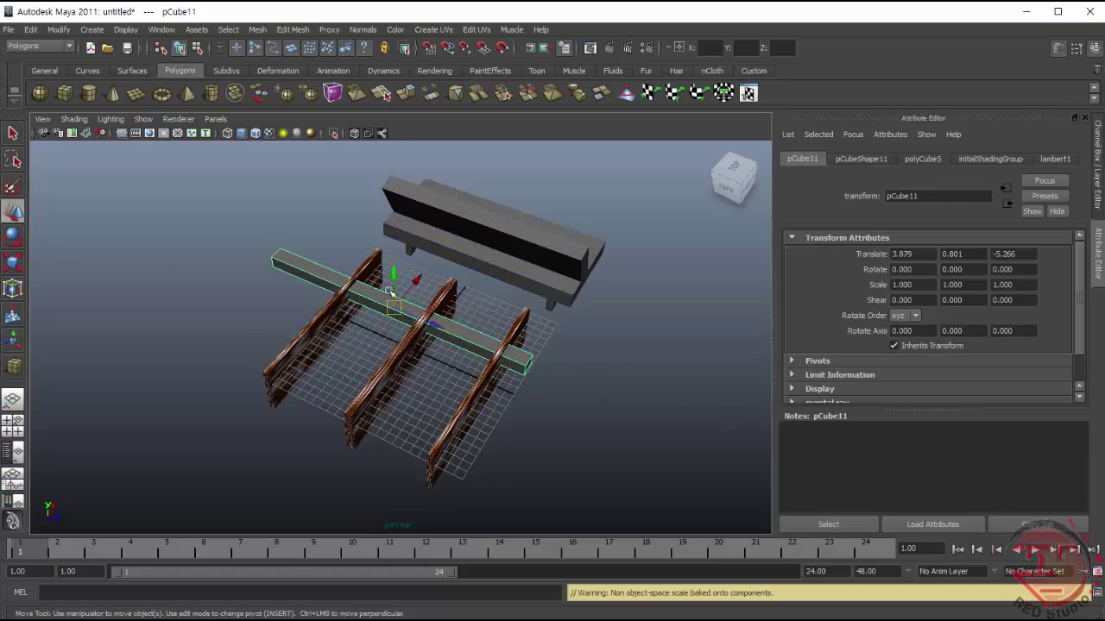
mouse_move(409, 297)
left_mouse_down()
mouse_move(406, 259)
mouse_move(483, 410)
mouse_move(589, 309)
left_mouse_up()
mouse_move(589, 309)
left_mouse_down("alt")
mouse_move(420, 390)
mouse_move(316, 322)
mouse_move(300, 329)
mouse_move(316, 333)
mouse_move(284, 328)
mouse_move(281, 362)
mouse_move(327, 366)
mouse_move(161, 490)
left_mouse_up("alt")
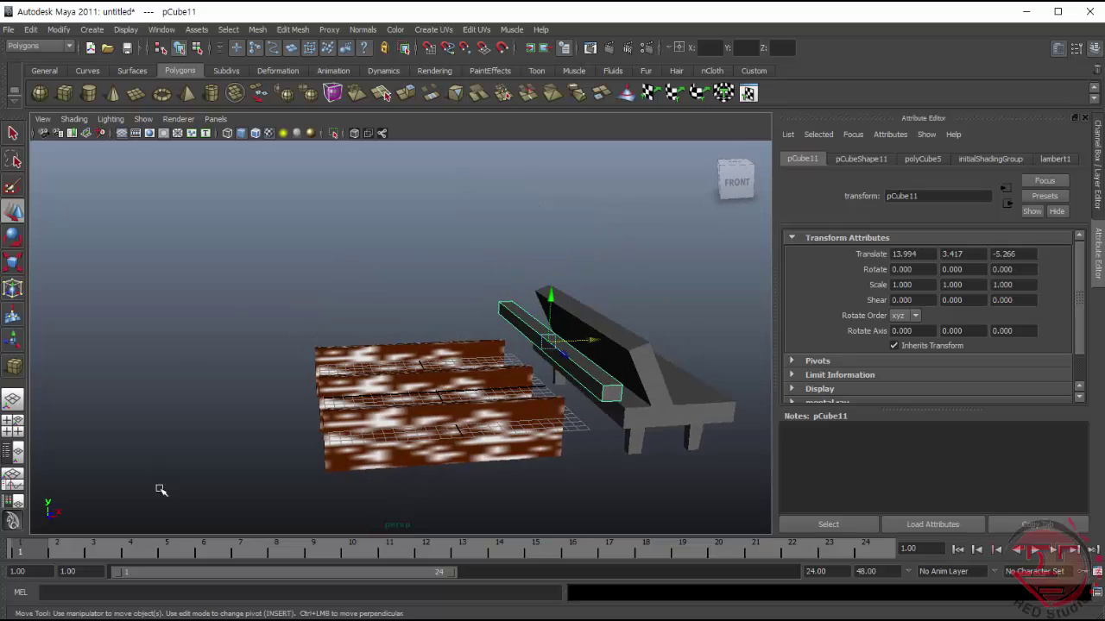
- Shift the front wooden wall sideways, then reselect the bar
left_click(365, 347)
left_click_drag(365, 347, 365, 469)
left_click_drag(457, 357, 507, 402)
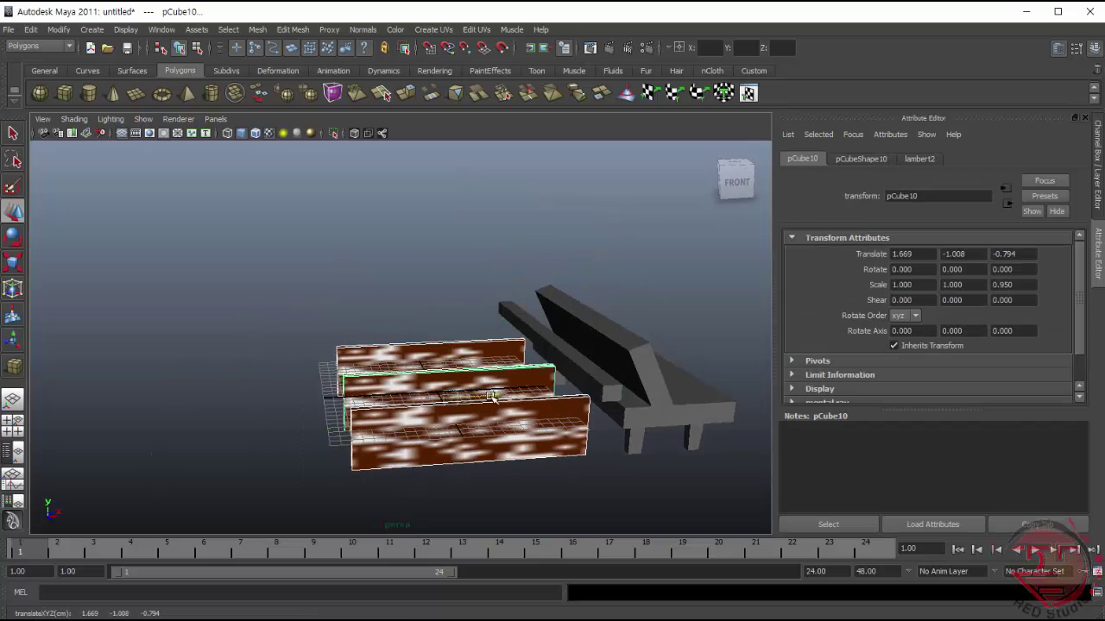
mouse_move(270, 441)
left_mouse_down("alt")
mouse_move(227, 429)
mouse_move(537, 316)
left_mouse_up("alt")
left_click(537, 316)
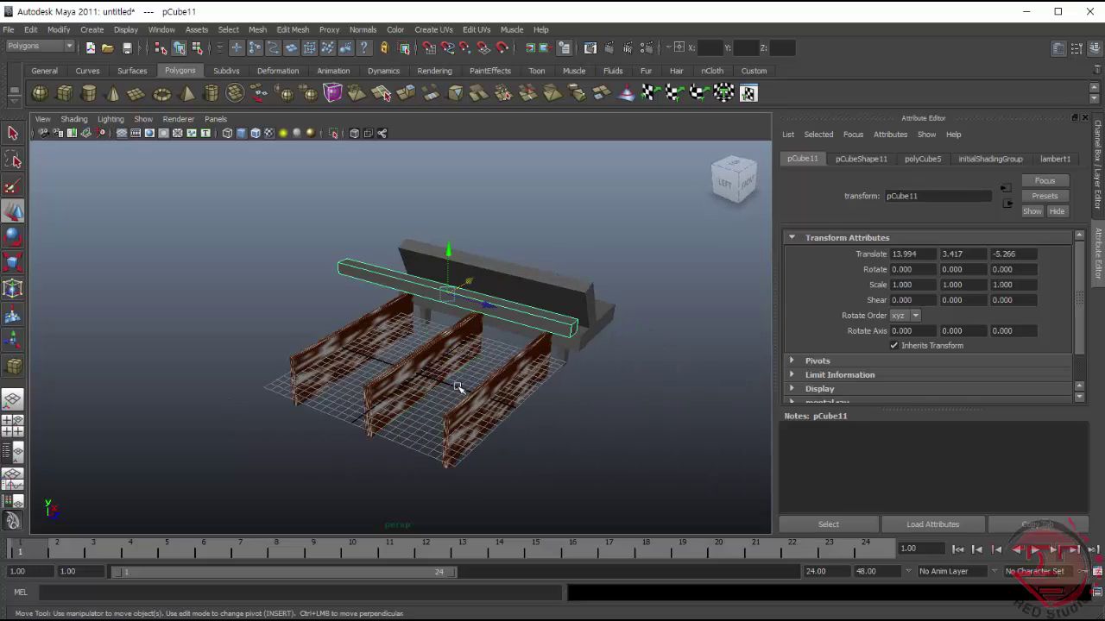
left_click_drag(456, 387, 425, 334, "alt")
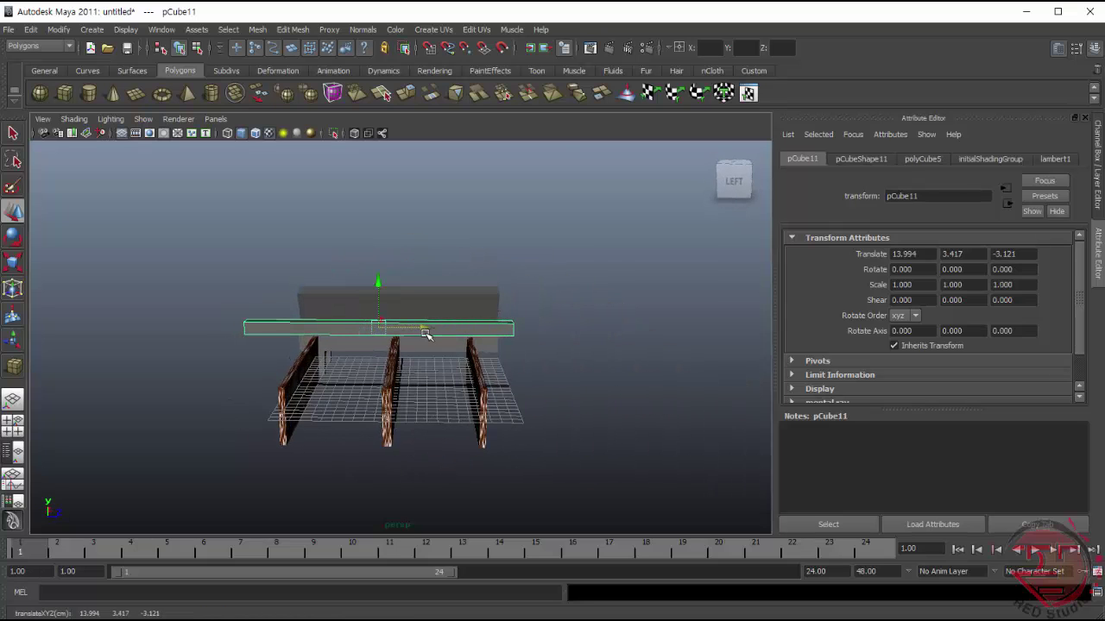
- Reset the bar's polyCube Depth, Height and Width to 1, then delete the trial bar
left_click(917, 158)
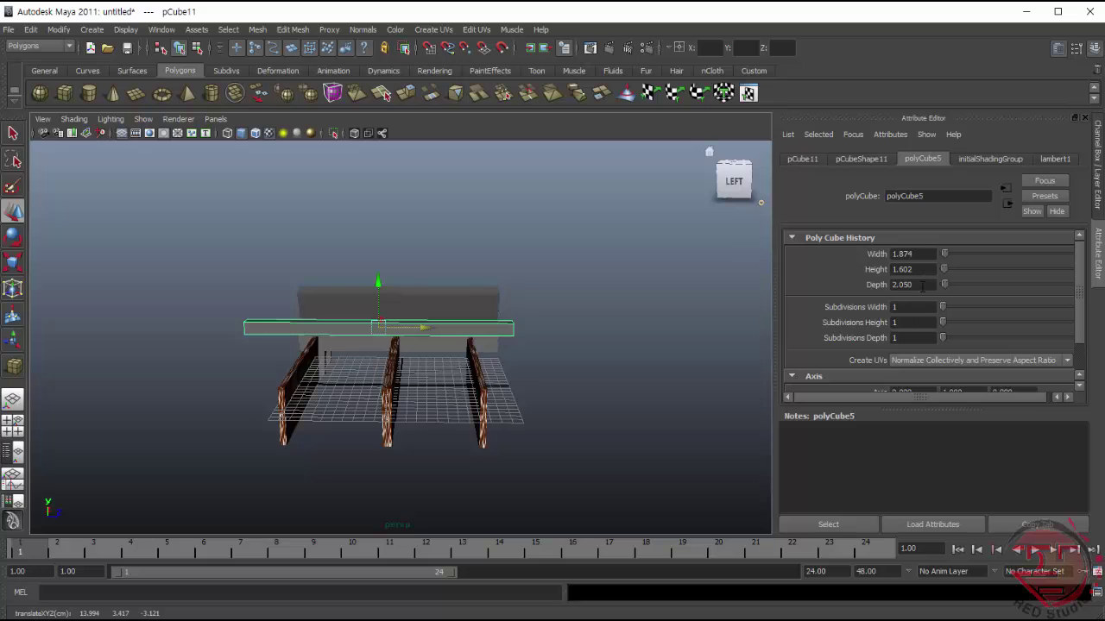
left_click_drag(922, 287, 816, 291)
type("1.000")
key("Return")
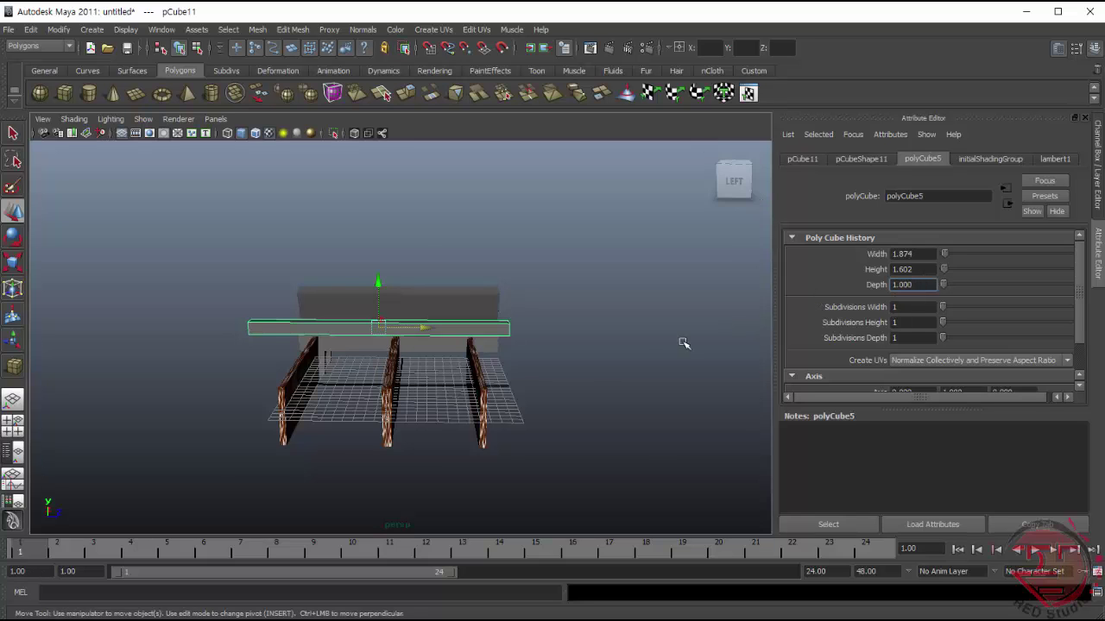
left_click_drag(685, 343, 483, 337, "alt")
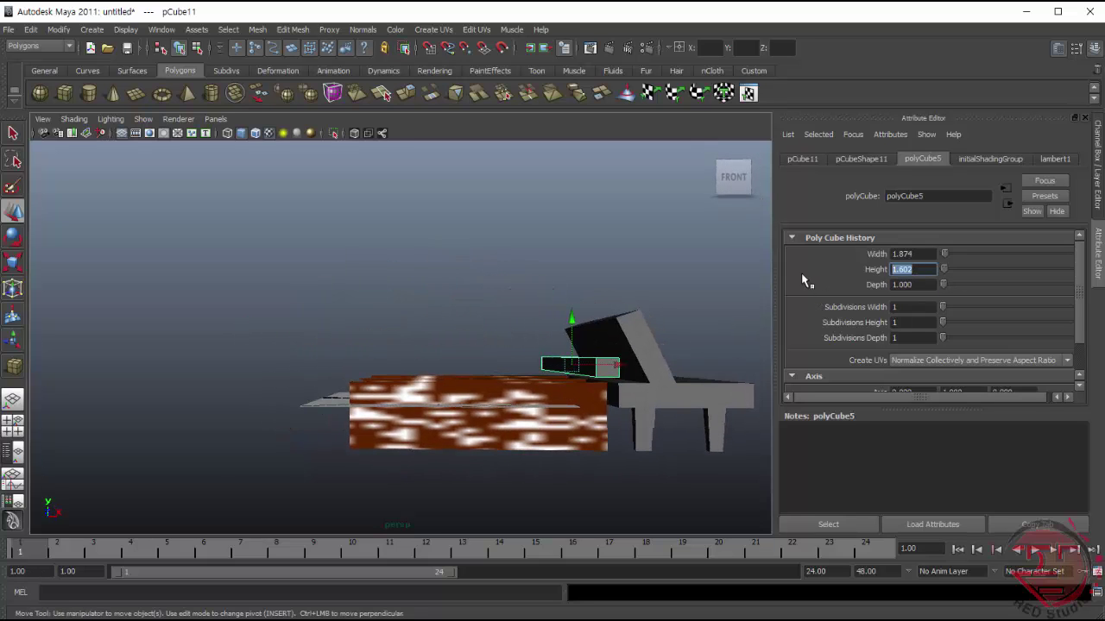
type("1")
key("Return")
left_click_drag(917, 254, 815, 265)
type("1")
key("Return")
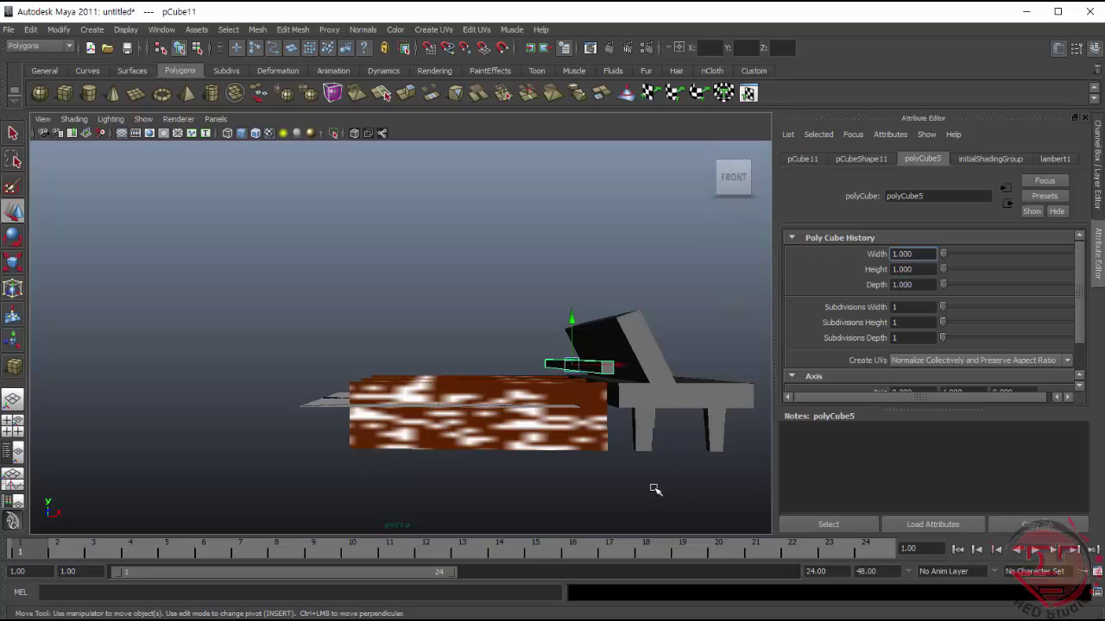
mouse_move(656, 490)
left_mouse_down("alt")
mouse_move(713, 503)
mouse_move(636, 419)
mouse_move(670, 393)
left_mouse_up("alt")
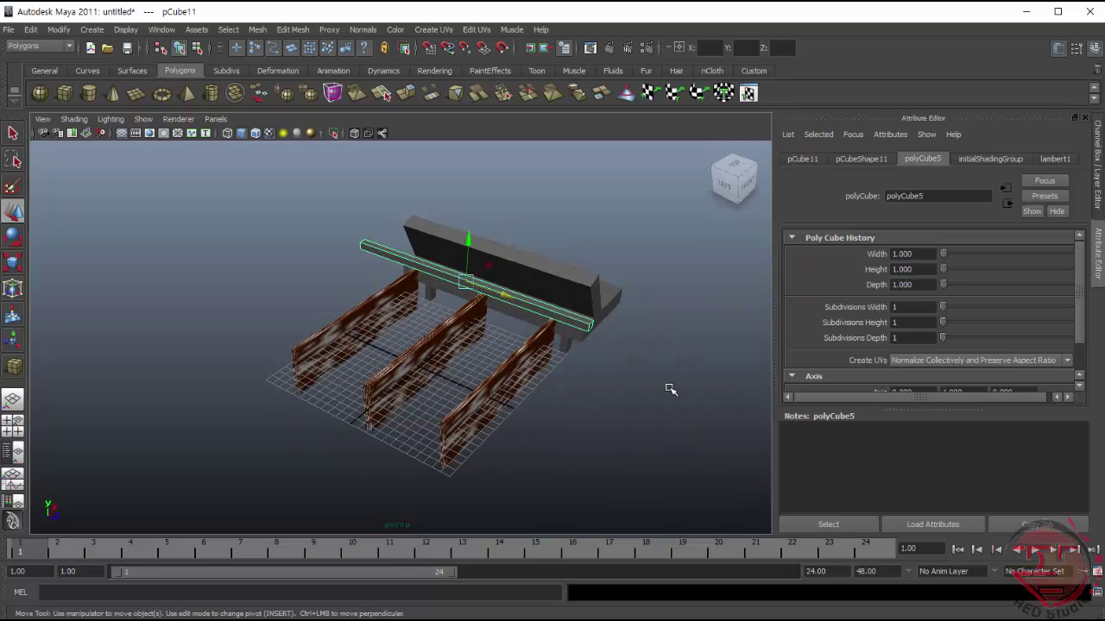
key("Delete")
- Draw a new cube and set its Depth to 11 and Width to 1.8
key("y")
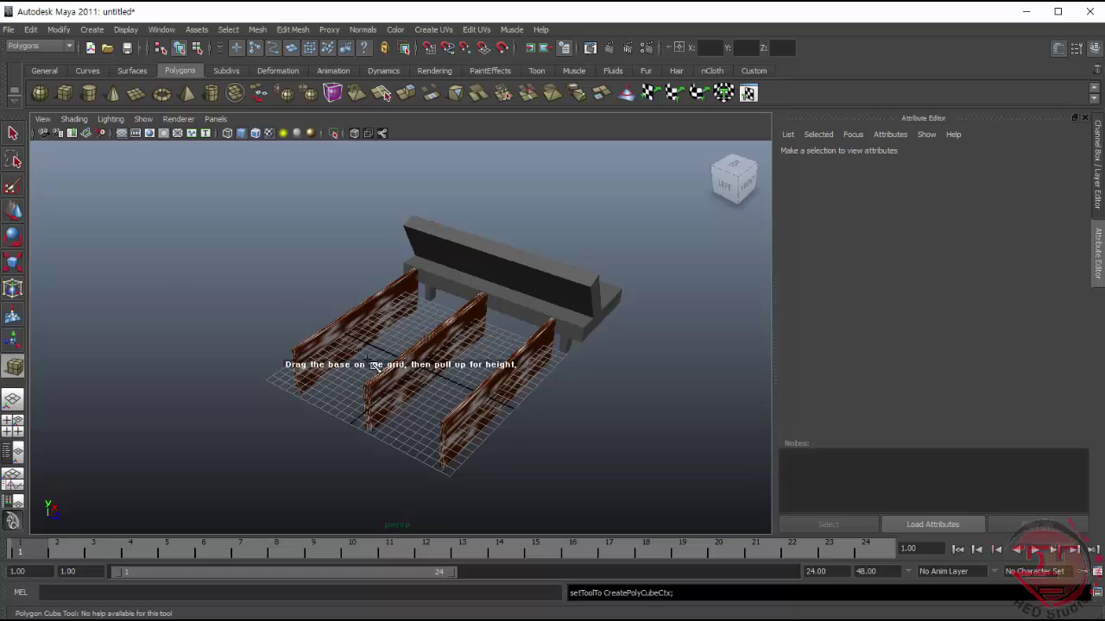
left_click_drag(434, 355, 400, 350)
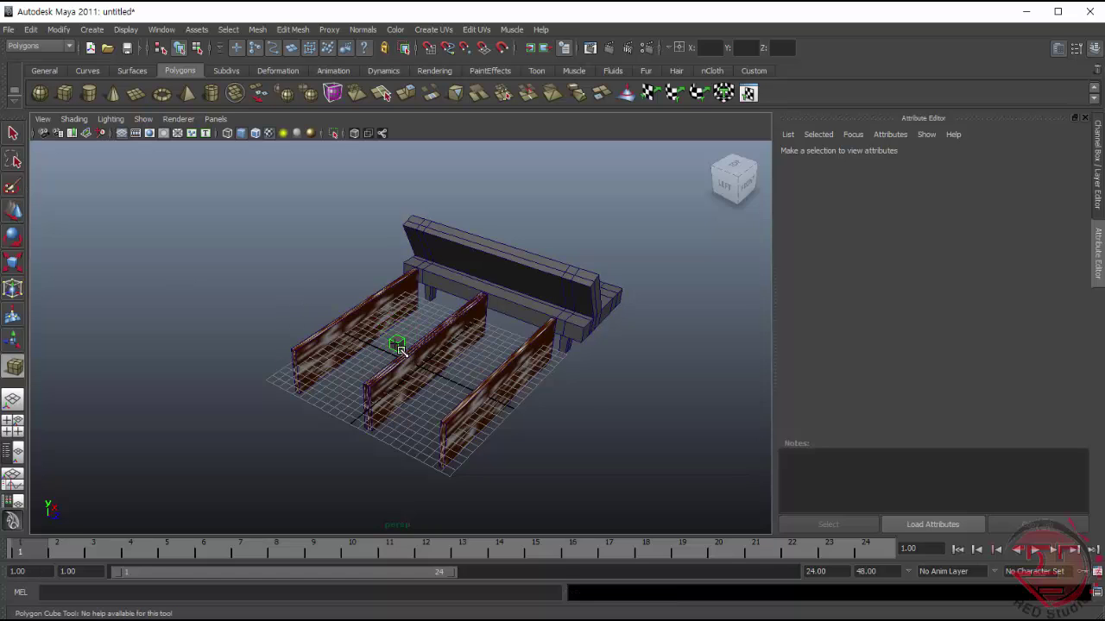
left_click(398, 349)
key("w")
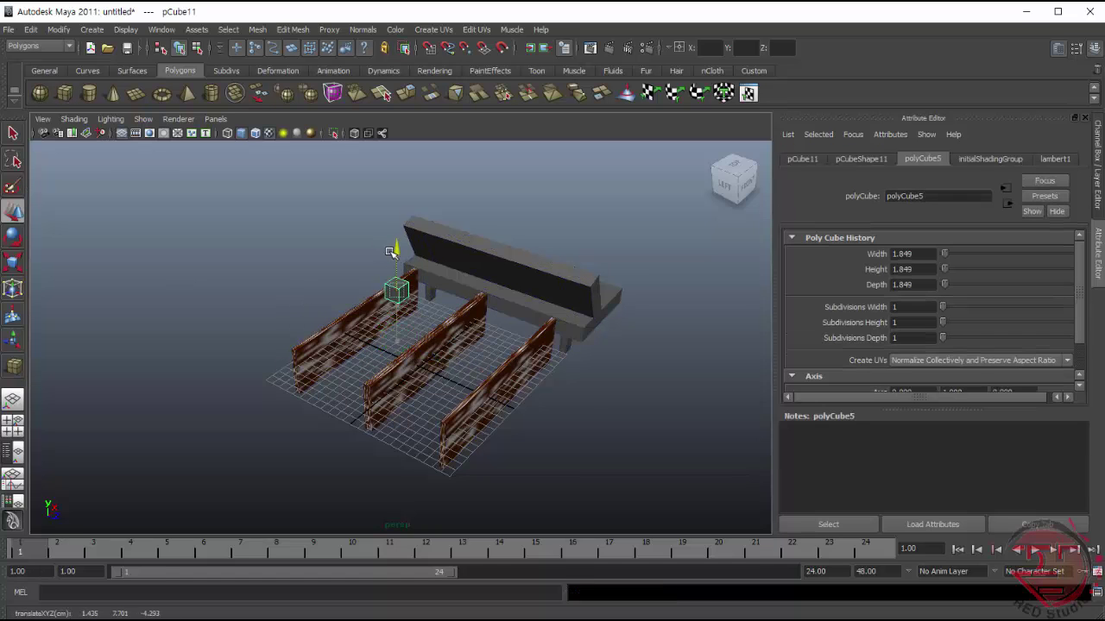
mouse_move(429, 346)
left_mouse_down("alt")
mouse_move(366, 353)
mouse_move(334, 330)
left_mouse_up("alt")
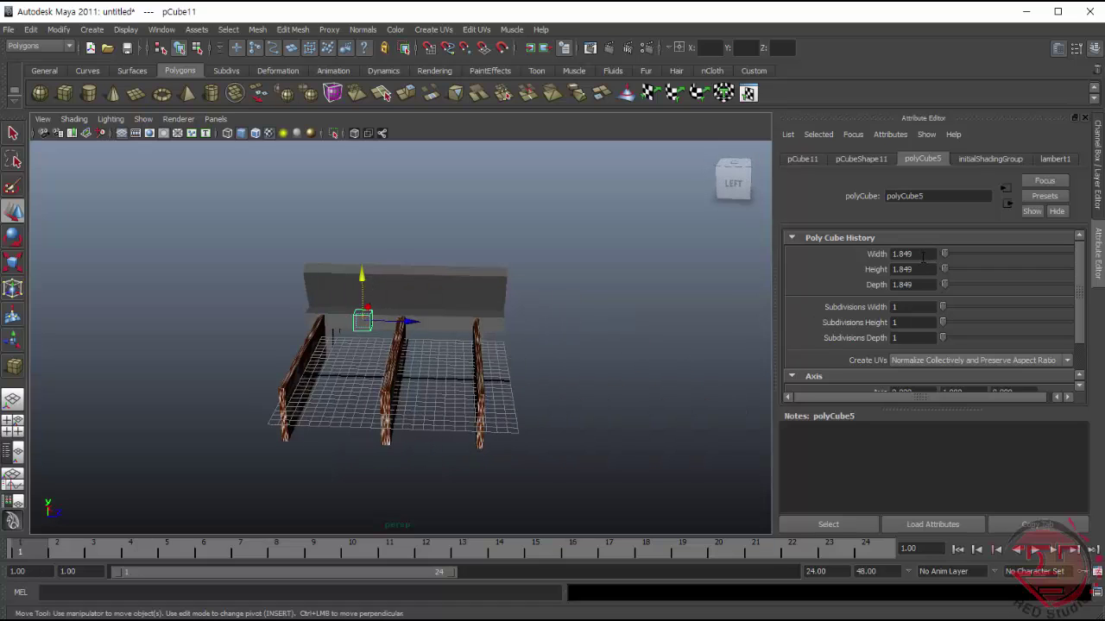
left_click(922, 285)
type("1")
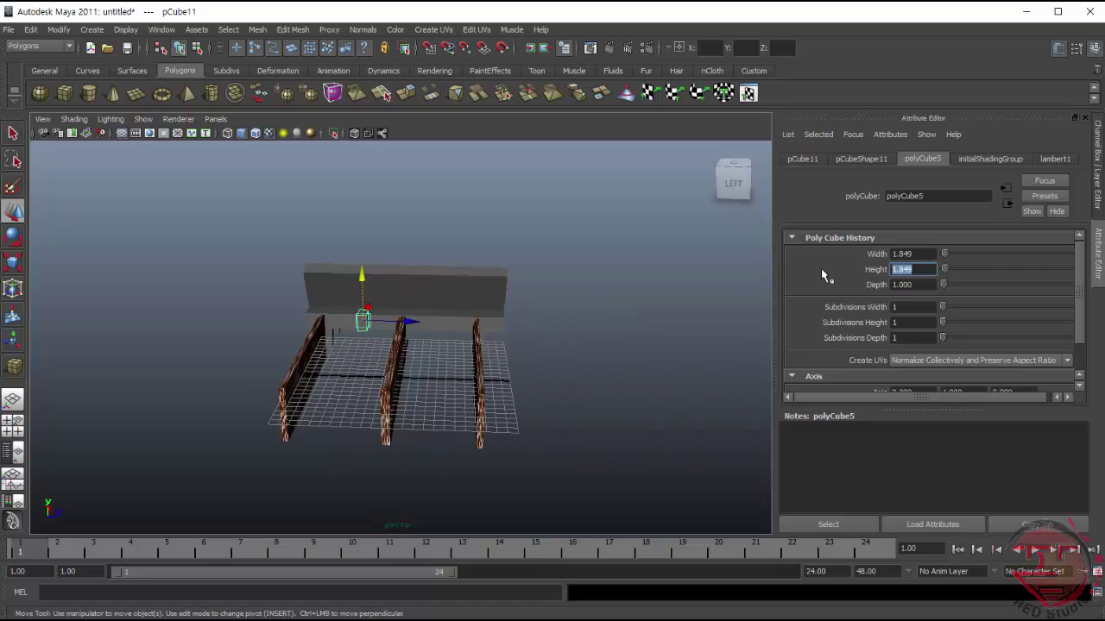
type("1")
key("Tab")
type("1")
left_click(633, 345)
left_click(366, 323)
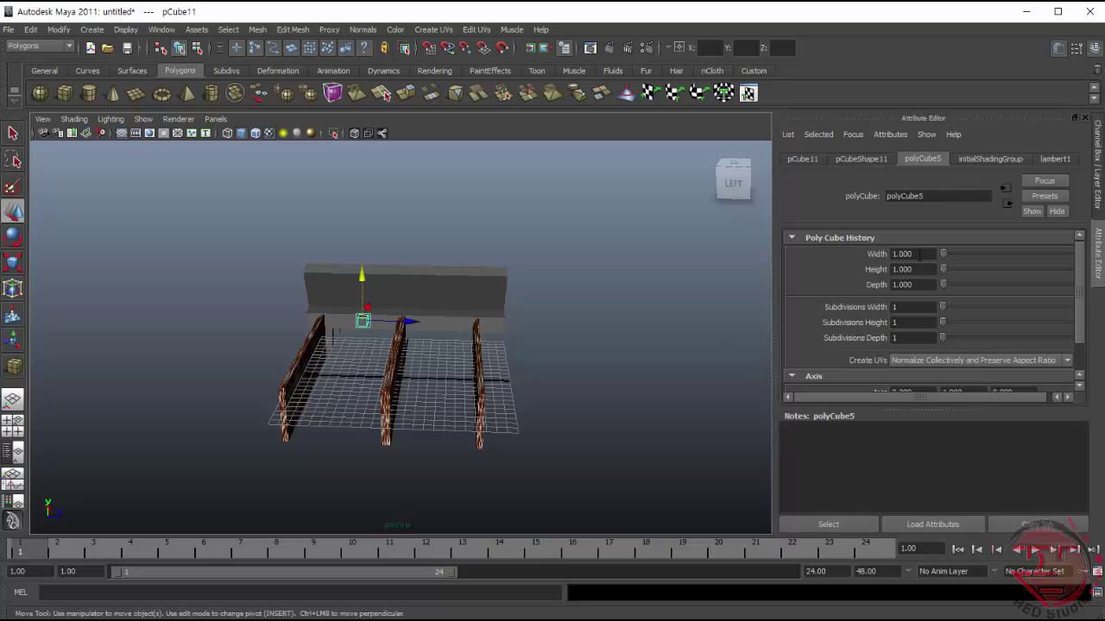
left_click(920, 254)
key("Return")
- Move the small cube along X, then undo the recent cube changes
mouse_move(693, 342)
left_mouse_down("alt")
mouse_move(740, 424)
mouse_move(548, 289)
left_mouse_up("alt")
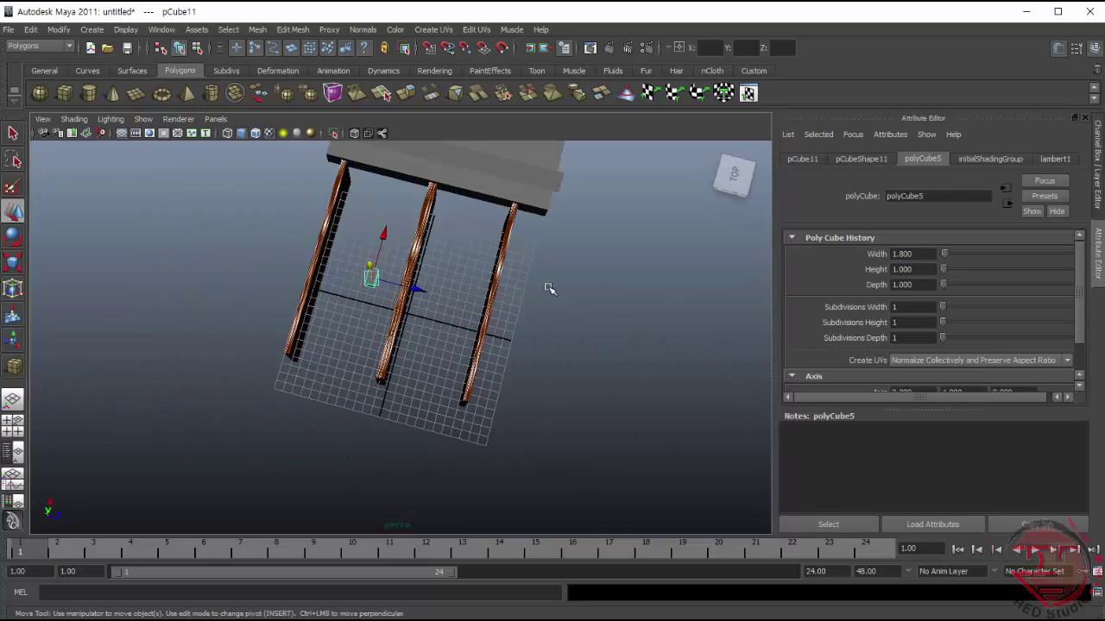
left_click(486, 310)
left_click(371, 277)
left_click_drag(420, 291, 645, 273)
key("ctrl+z")
key("ctrl+z")
key("ctrl+z")
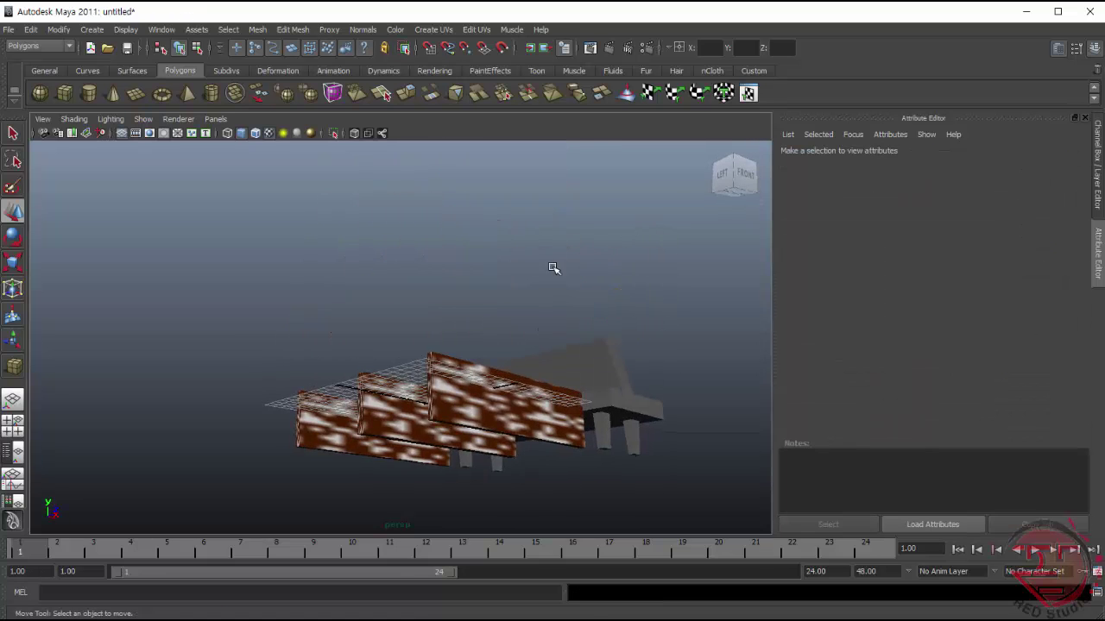
key("ctrl+z")
- Place a new polygon cube on the grid and enter 1.8 for it
left_click(65, 93)
left_click(416, 309)
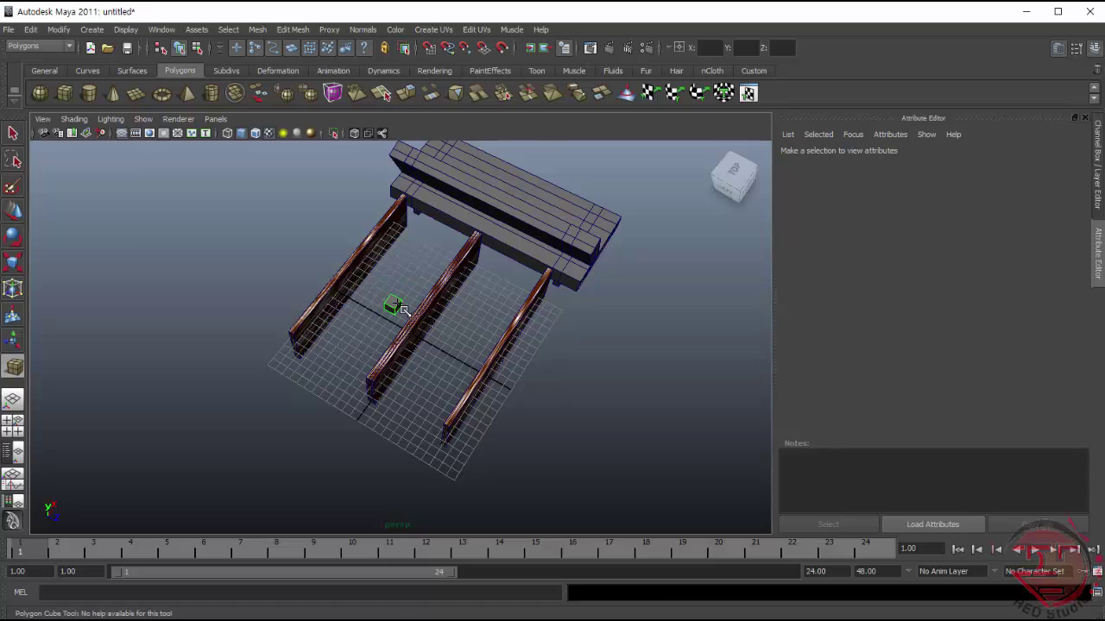
left_click(649, 401)
left_click(393, 308)
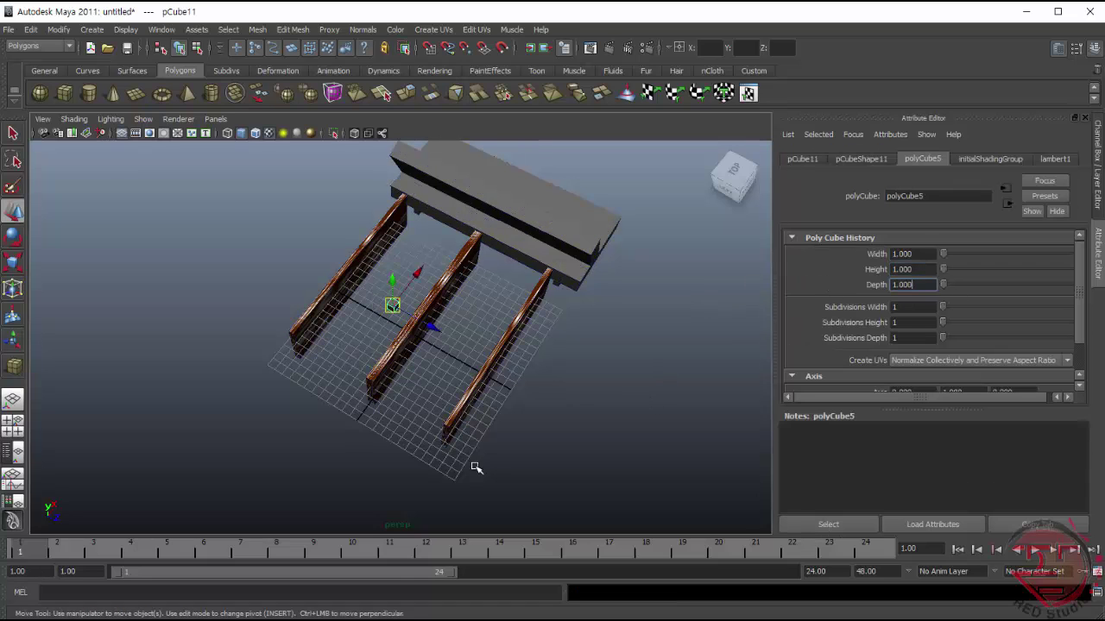
left_click(477, 468)
left_click(395, 307)
type("1.8")
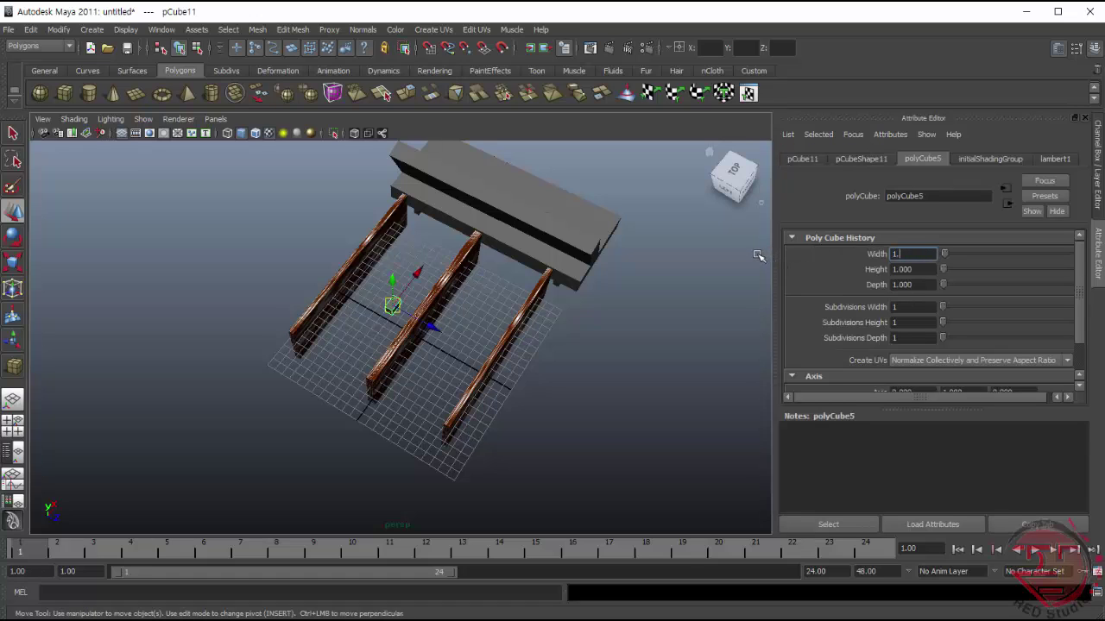
left_click(432, 414)
- Scale the cube into a long beam across the walls, then delete the beam
key("r")
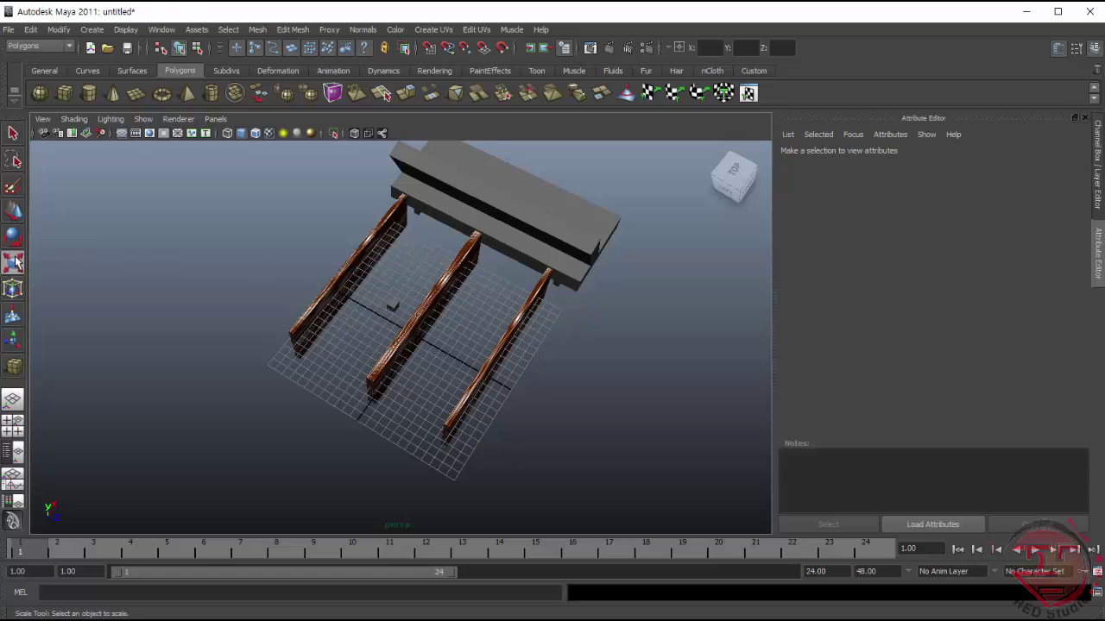
left_click(393, 306)
left_click_drag(447, 337, 494, 370)
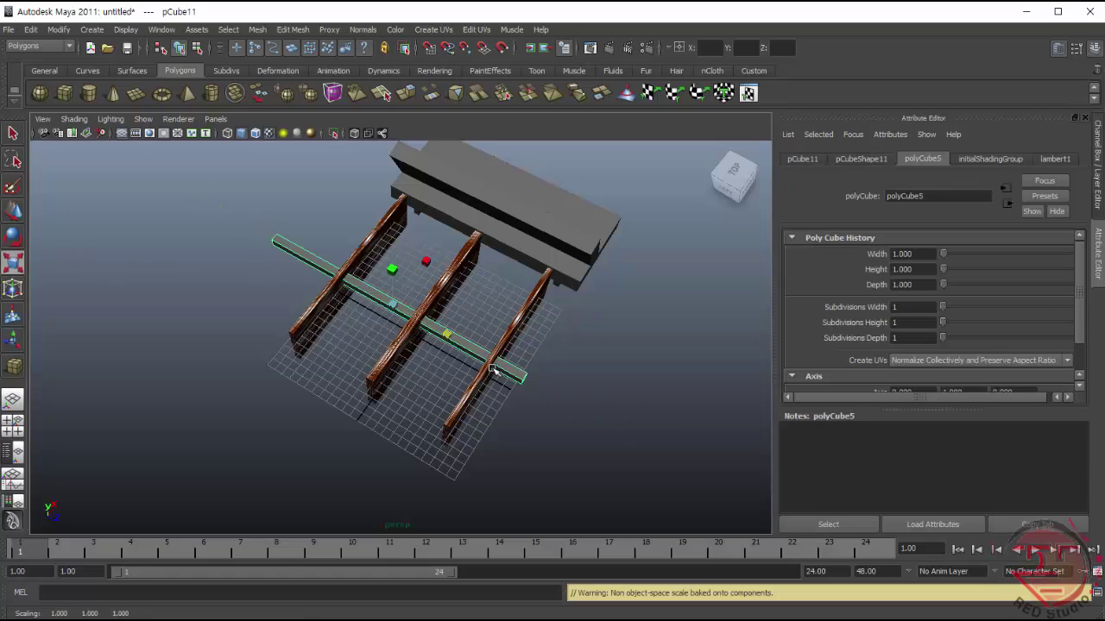
left_click_drag(337, 379, 222, 323, "alt")
key("q")
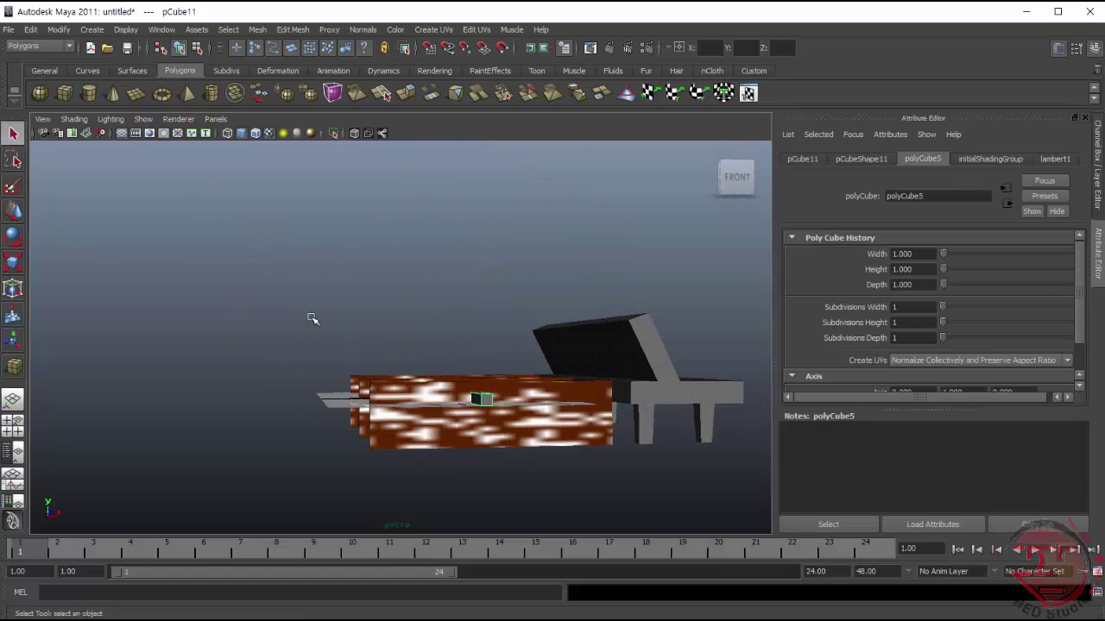
key("w")
mouse_move(304, 401)
left_mouse_down("alt")
mouse_move(371, 417)
mouse_move(368, 365)
left_mouse_up("alt")
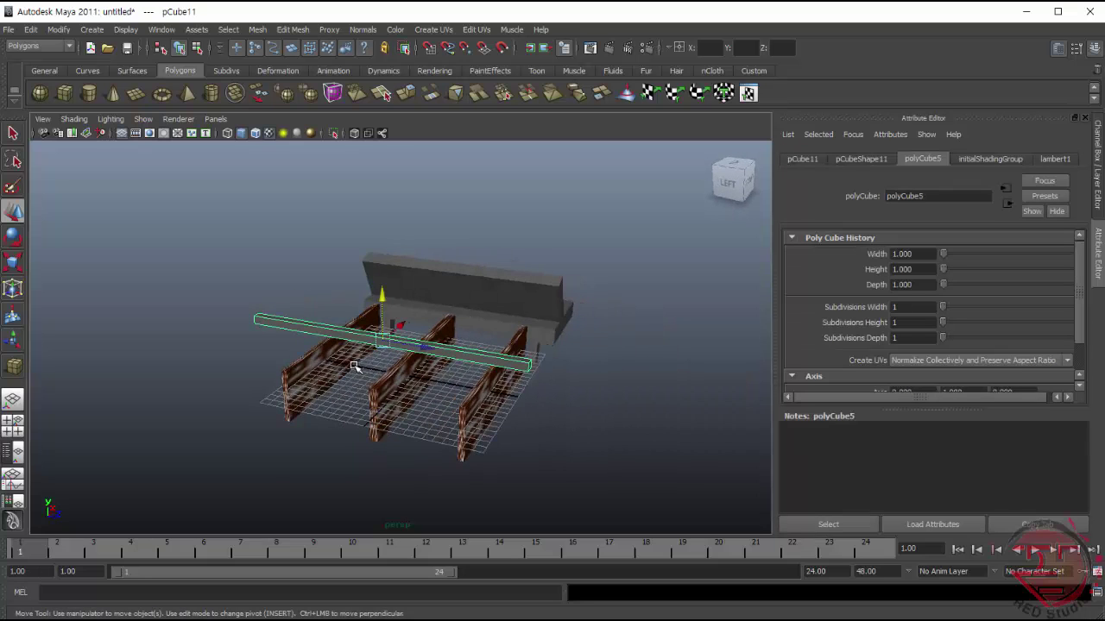
key("Delete")
left_click_drag(518, 442, 462, 389, "alt")
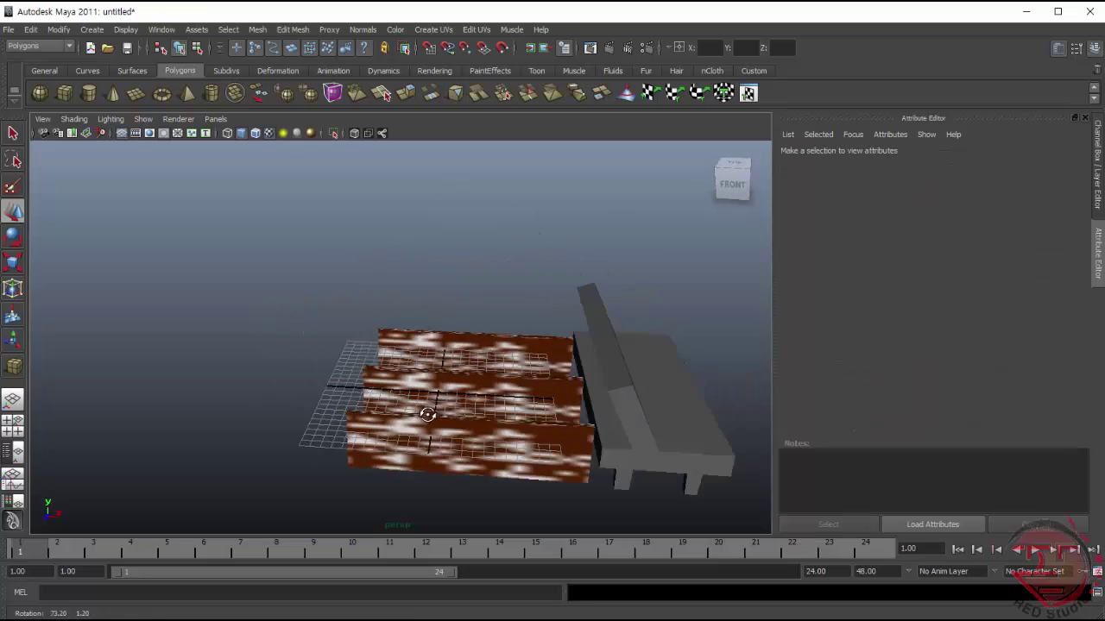
left_click(64, 93)
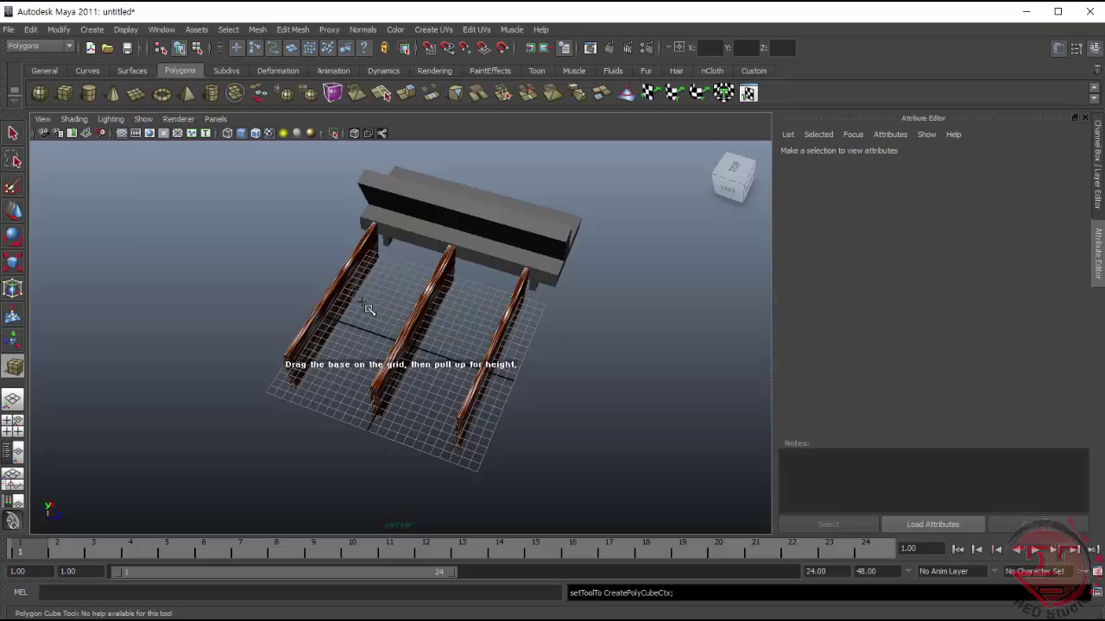
- Draw a new polygon cube on the grid and set its Height to 1
left_click_drag(367, 308, 396, 300)
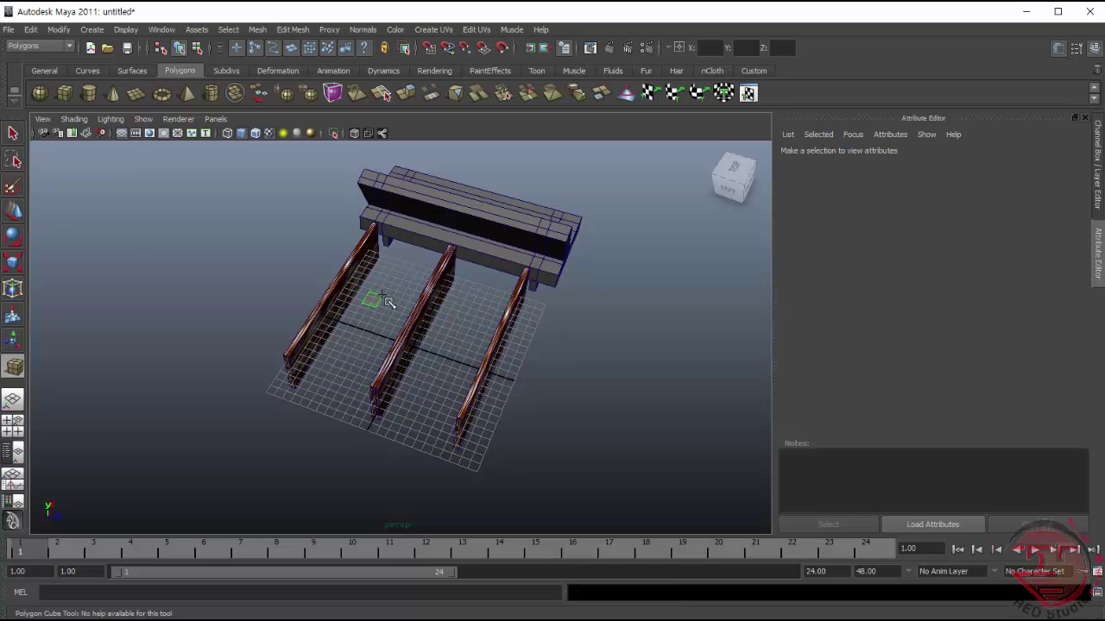
left_click(377, 295)
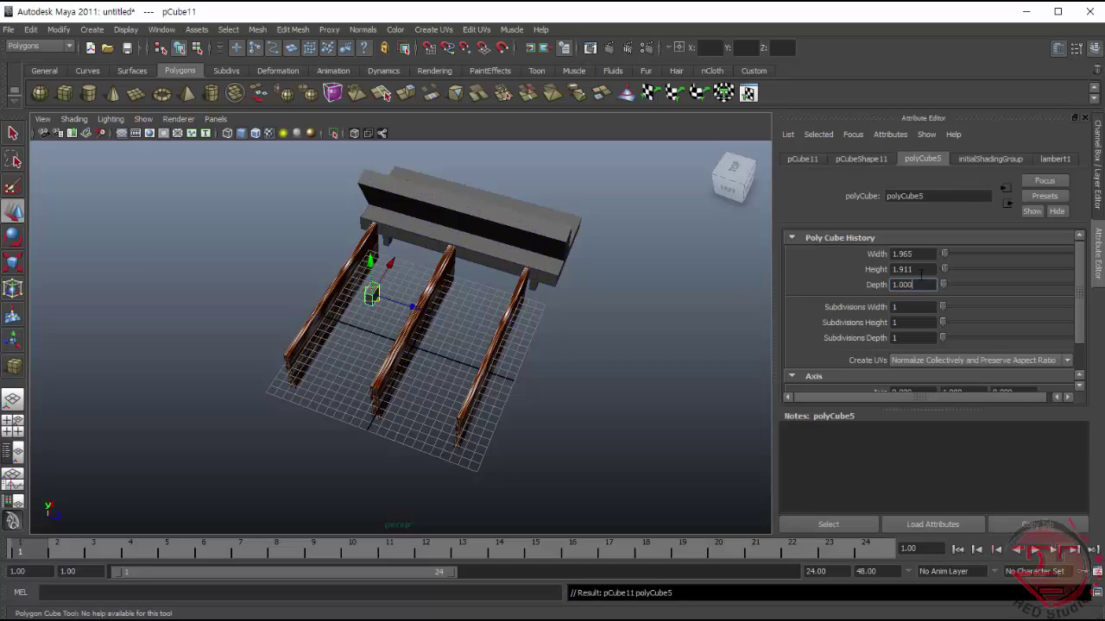
left_click(920, 270)
type("1")
key("Return")
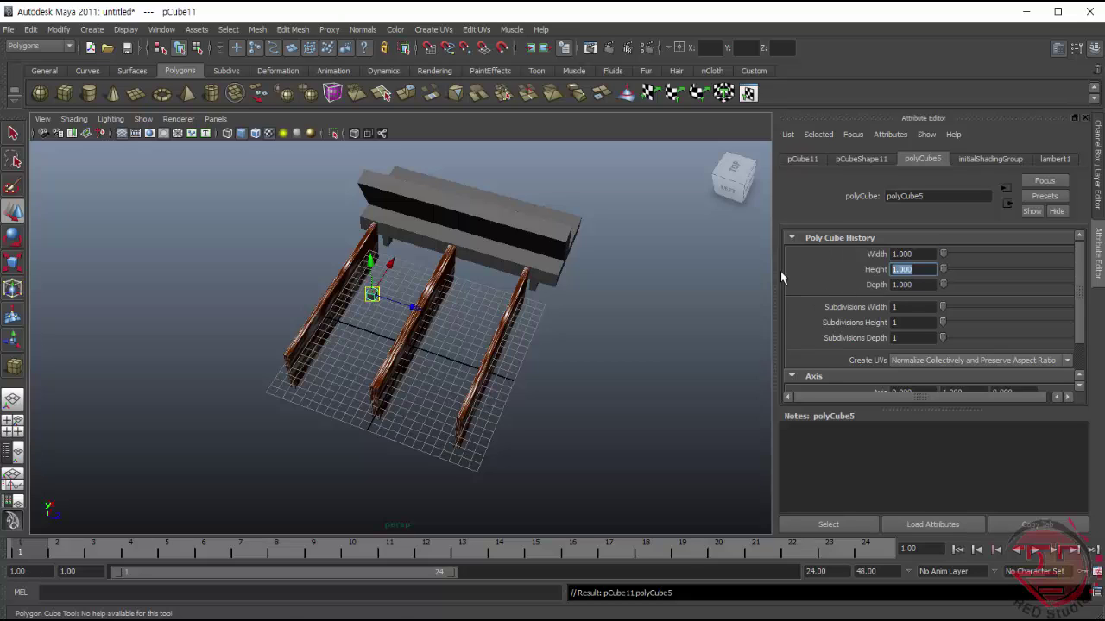
type("80")
key("Return")
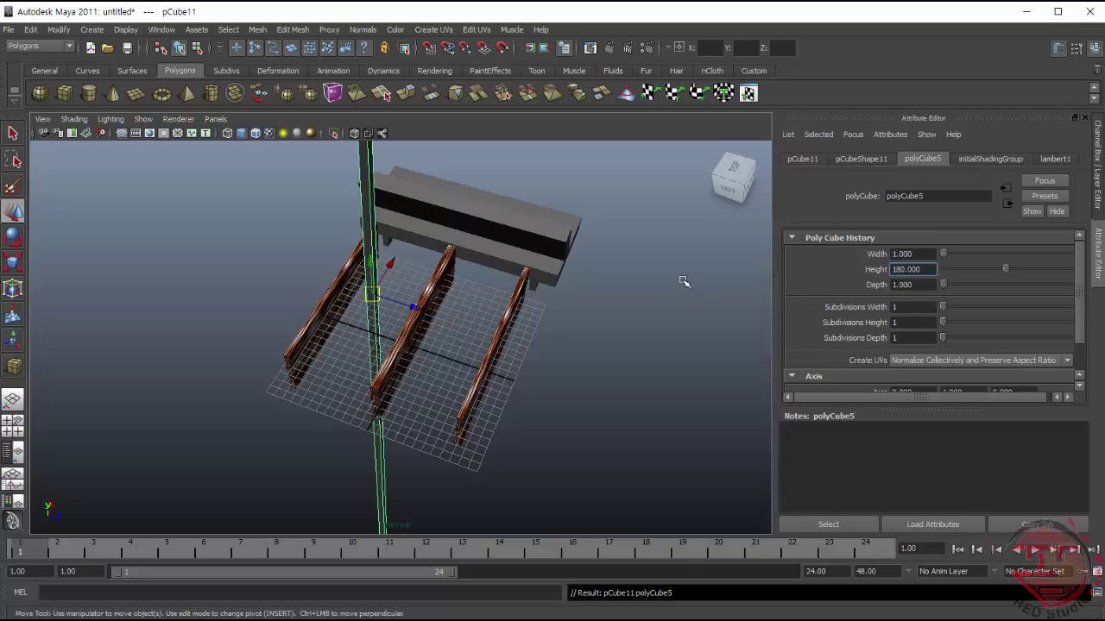
type("1")
key("Return")
- Set the new cube's Width to 1 and Depth to 18
key("shift+Tab")
type("180")
key("Return")
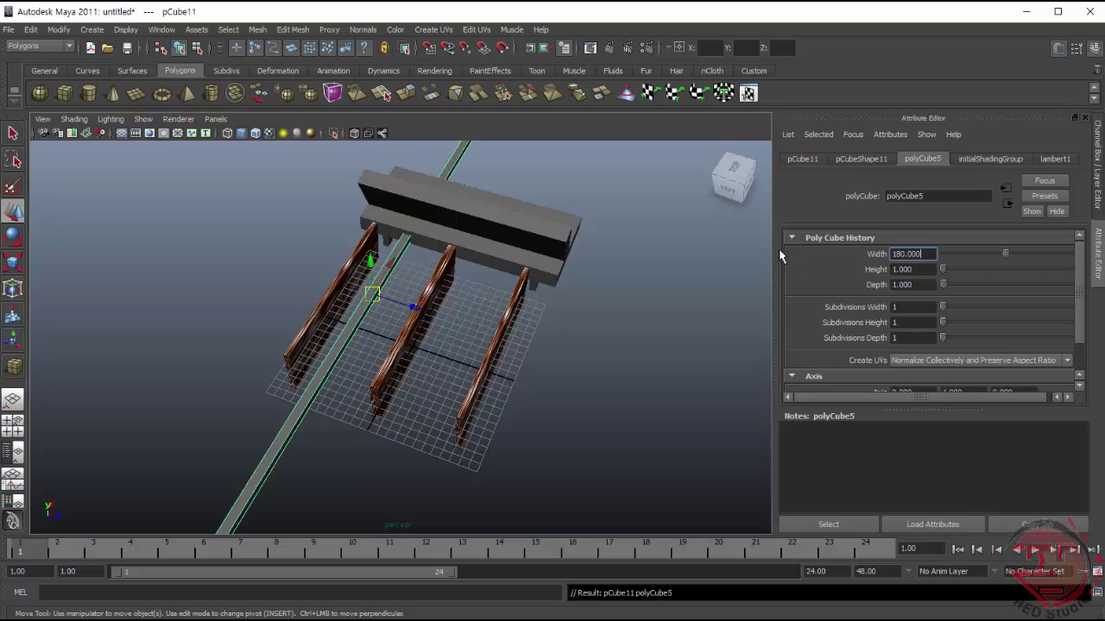
type("1")
key("Return")
key("Tab")
key("Tab")
type("18")
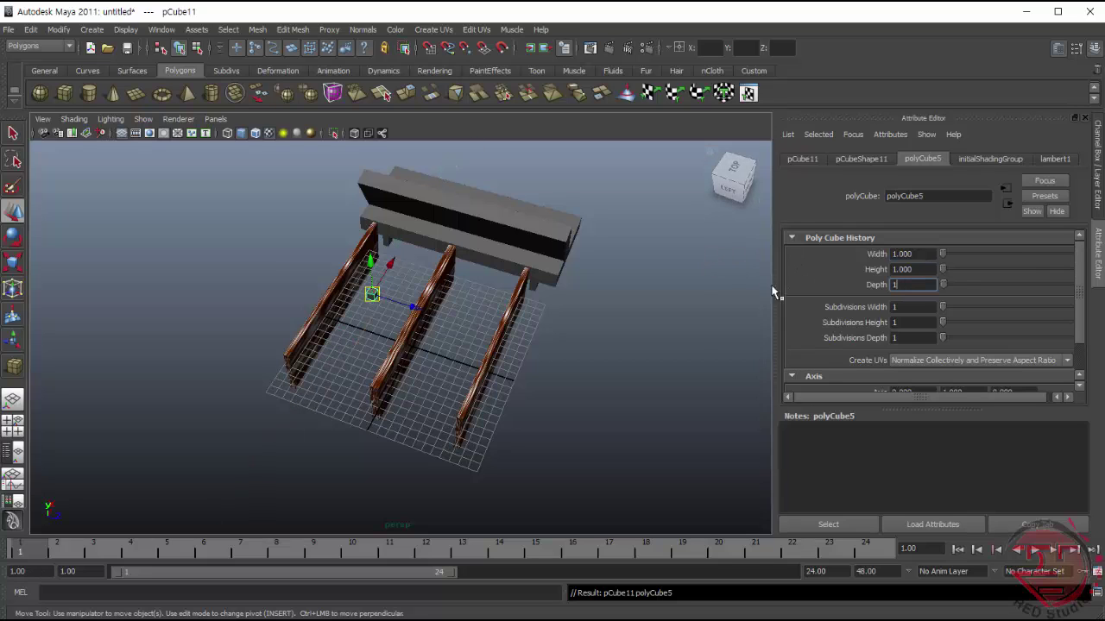
key("Return")
- Move the 1 × 1 × 18 beam up onto the three rails
left_click_drag(393, 304, 365, 207)
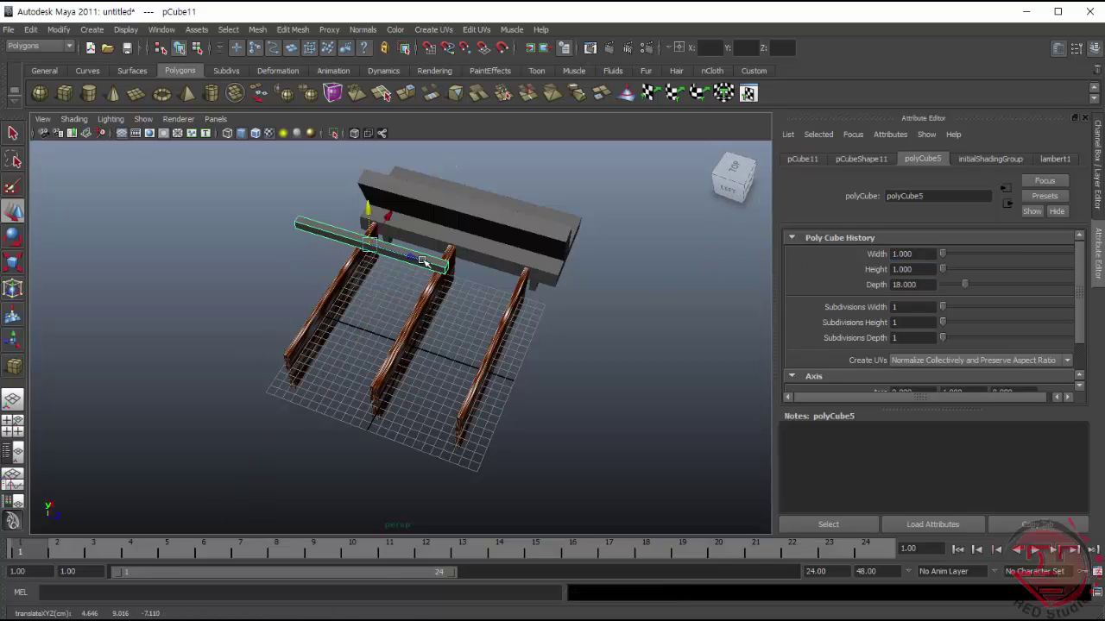
left_click_drag(423, 261, 476, 276)
left_click(923, 284)
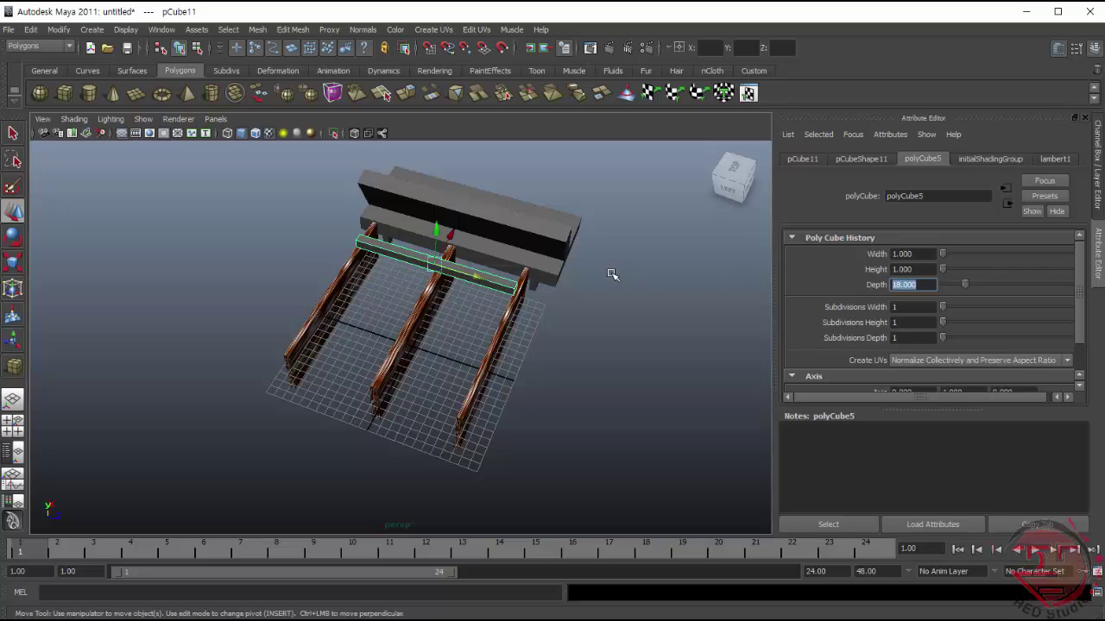
left_click(561, 329)
- Scale the bench's long top box shorter along its length
left_click(558, 283)
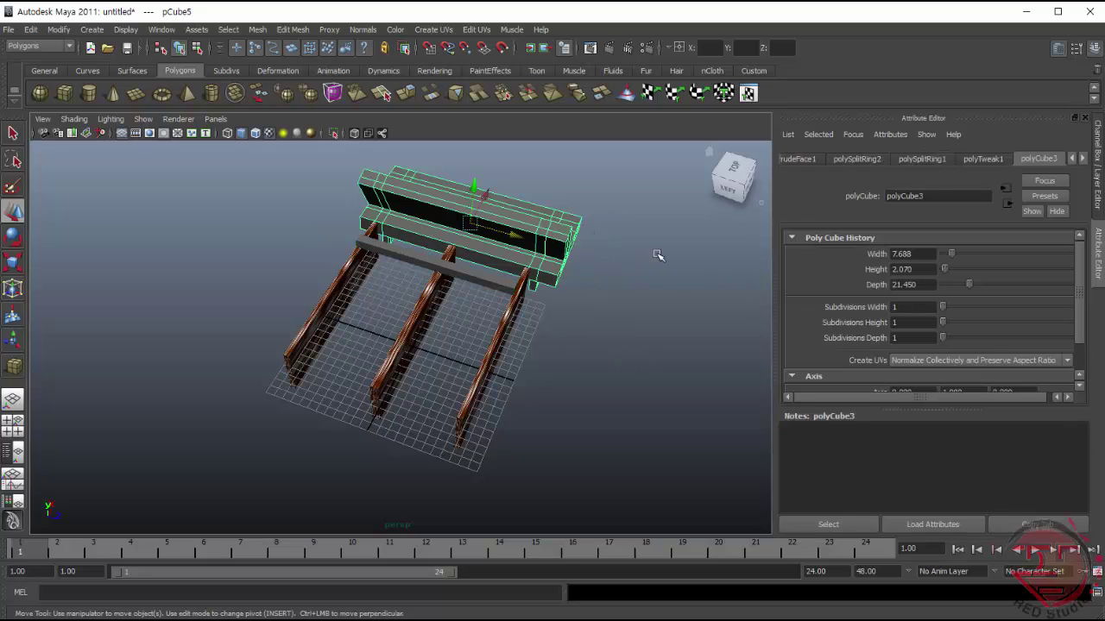
key("r")
left_click_drag(534, 243, 513, 244)
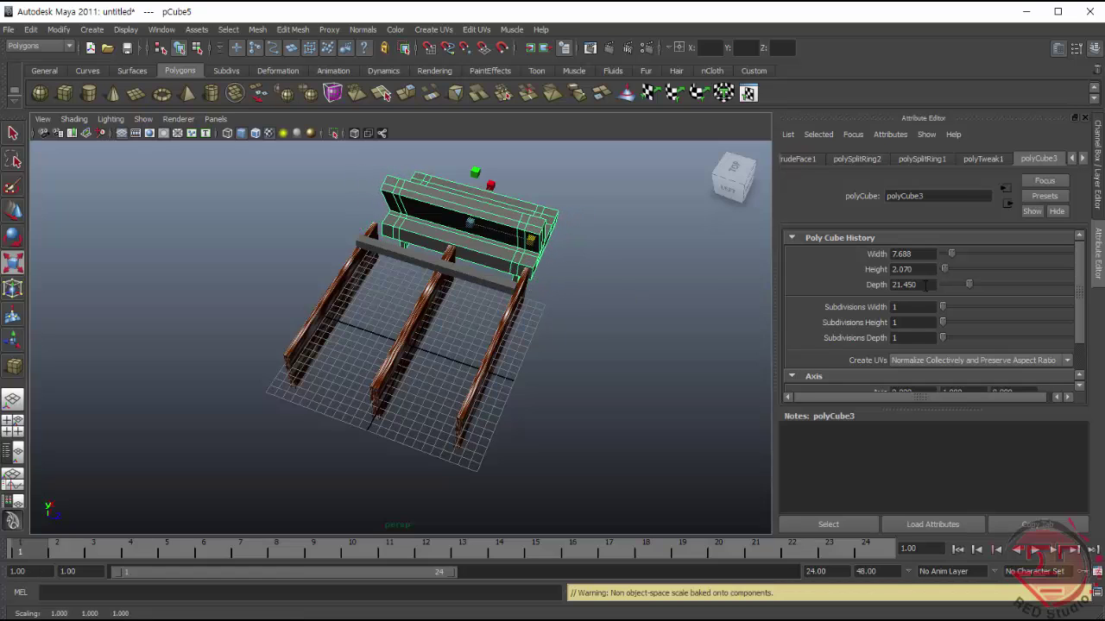
- Select the crossbar and orbit to a low side view of the bench
left_click(490, 281)
left_click(523, 255)
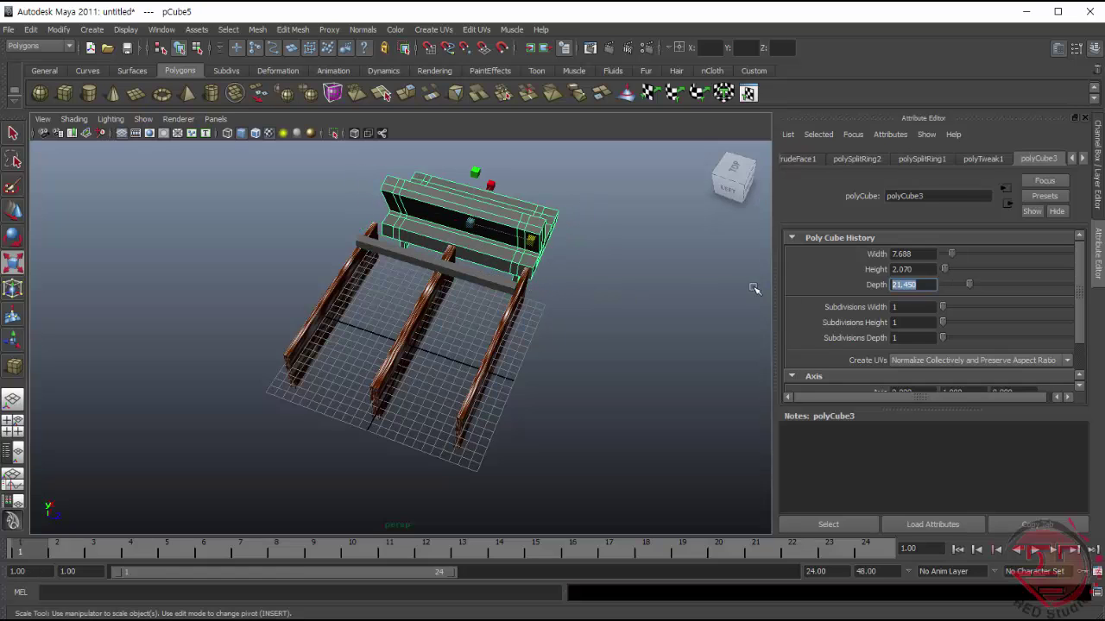
type("18.000")
left_click(614, 346)
left_click_drag(619, 382, 524, 421, "alt")
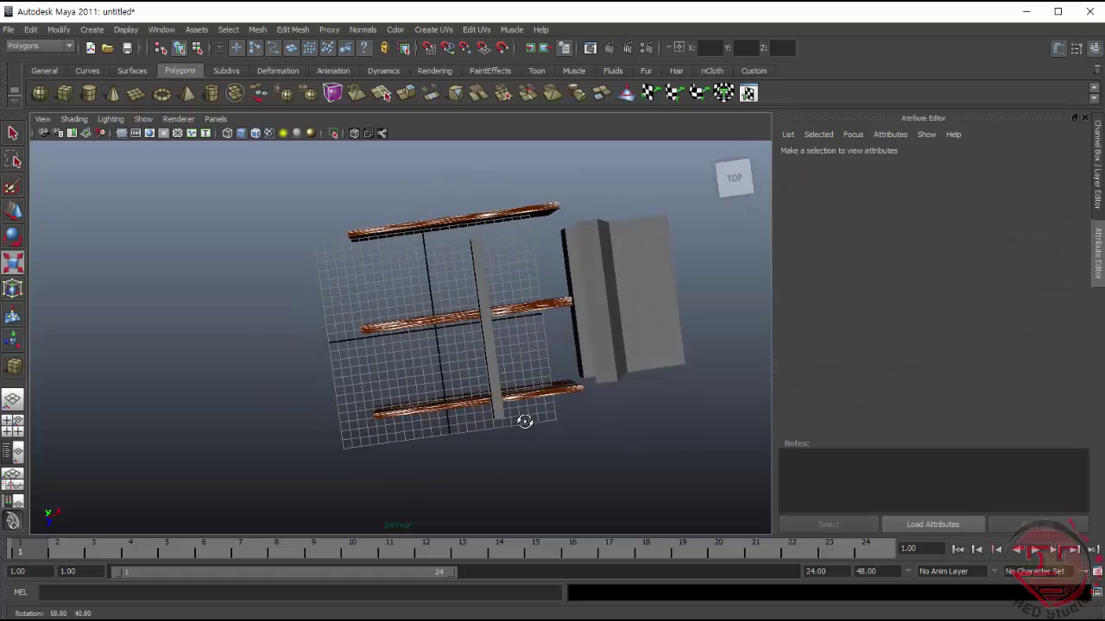
left_click(493, 349)
mouse_move(540, 332)
left_mouse_down("alt")
mouse_move(636, 352)
mouse_move(565, 368)
mouse_move(532, 391)
mouse_move(500, 370)
mouse_move(597, 264)
left_mouse_up("alt")
mouse_move(594, 338)
left_mouse_down("alt")
mouse_move(740, 422)
mouse_move(604, 379)
left_mouse_up("alt")
left_click(498, 339)
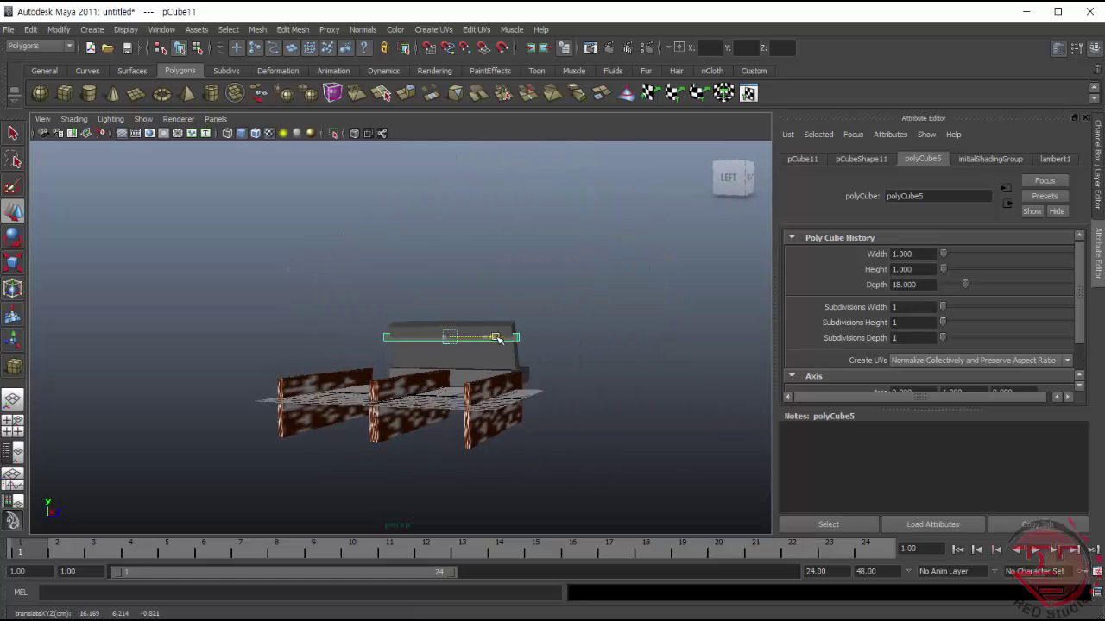
- Lower the crossbar down onto the bench seat
left_click(524, 362)
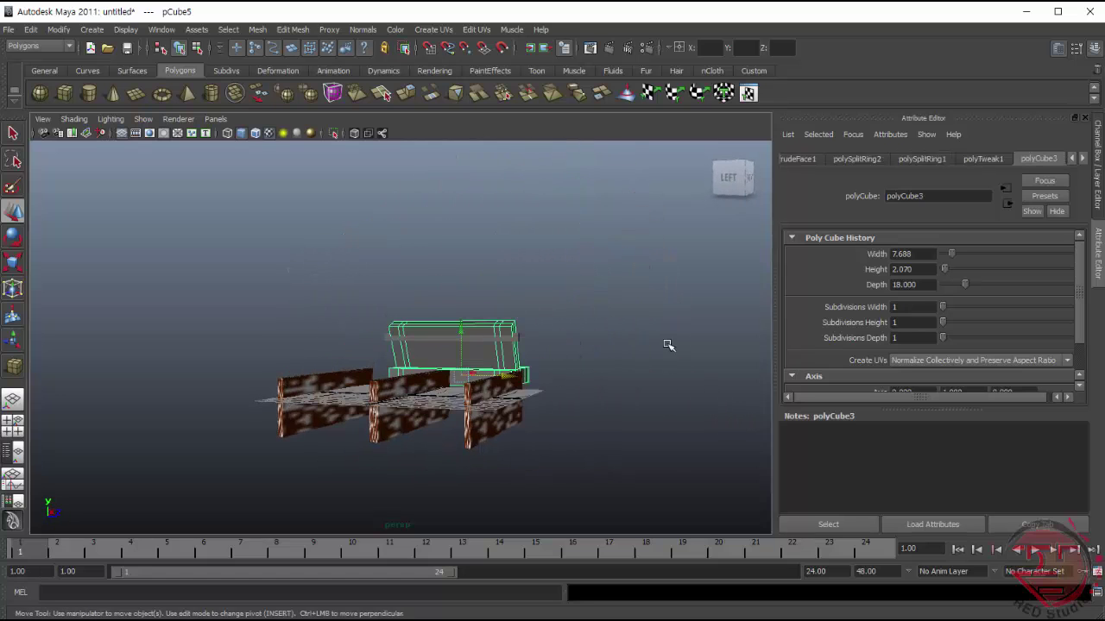
type("20.000")
left_click(507, 344)
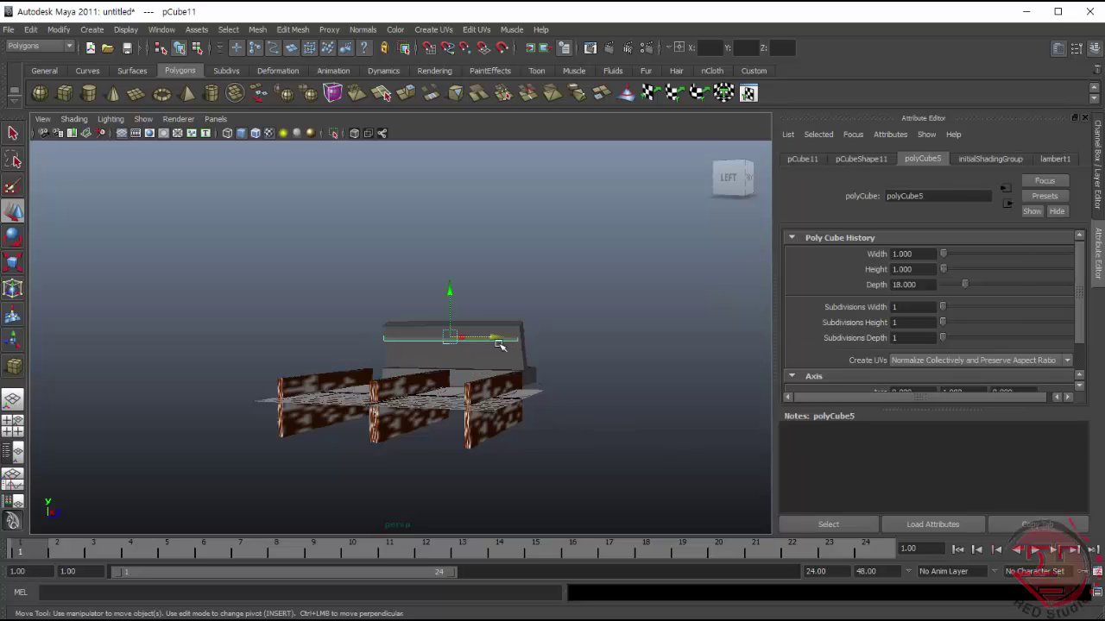
mouse_move(500, 345)
left_mouse_down("alt")
mouse_move(565, 311)
mouse_move(554, 314)
mouse_move(710, 461)
left_mouse_up("alt")
- Nudge one wooden plank slightly sideways along X
left_click(311, 380)
mouse_move(357, 369)
left_mouse_down()
mouse_move(587, 381)
mouse_move(549, 303)
left_mouse_up()
left_click(575, 388)
- Reselect the crossbar and orbit around to check its placement
left_click(588, 381)
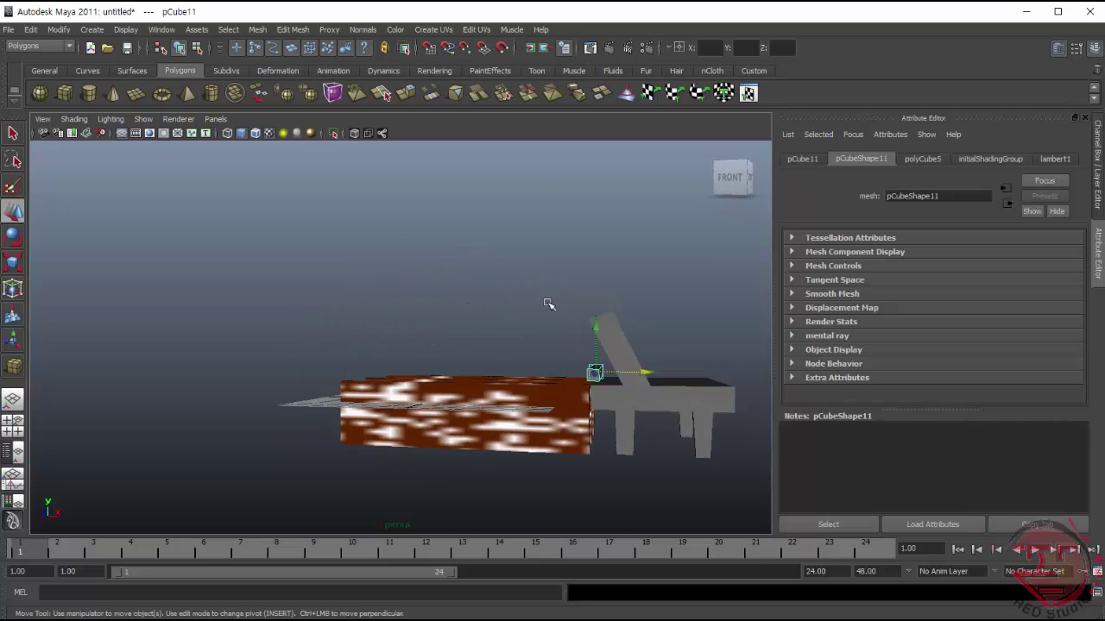
left_click(595, 327)
mouse_move(608, 434)
left_mouse_down("alt")
mouse_move(448, 525)
mouse_move(367, 491)
left_mouse_up("alt")
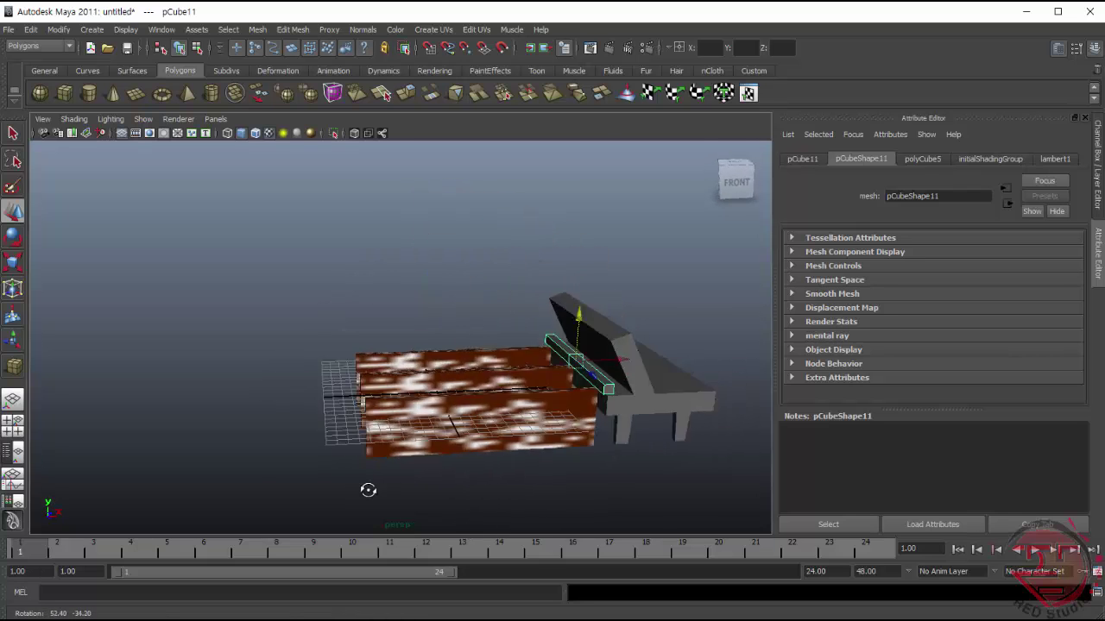
- Try a Mountain texture on the default grey material, then undo it
left_click(1055, 159)
left_click(1057, 321)
left_click(529, 290)
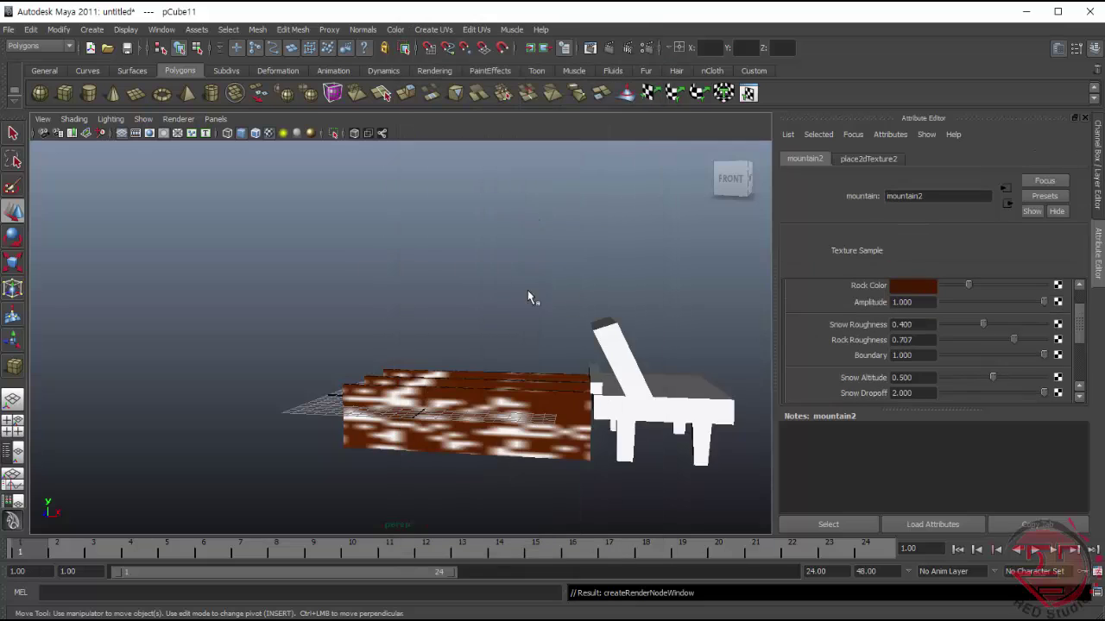
key("ctrl+z")
key("ctrl+z")
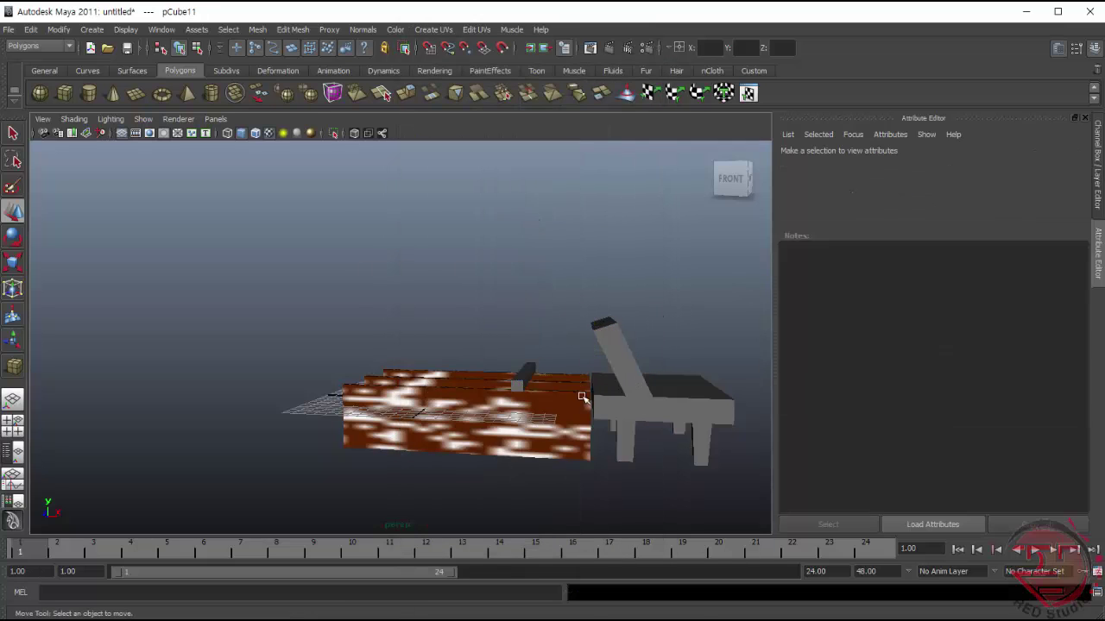
left_click(1058, 321)
left_click(570, 219)
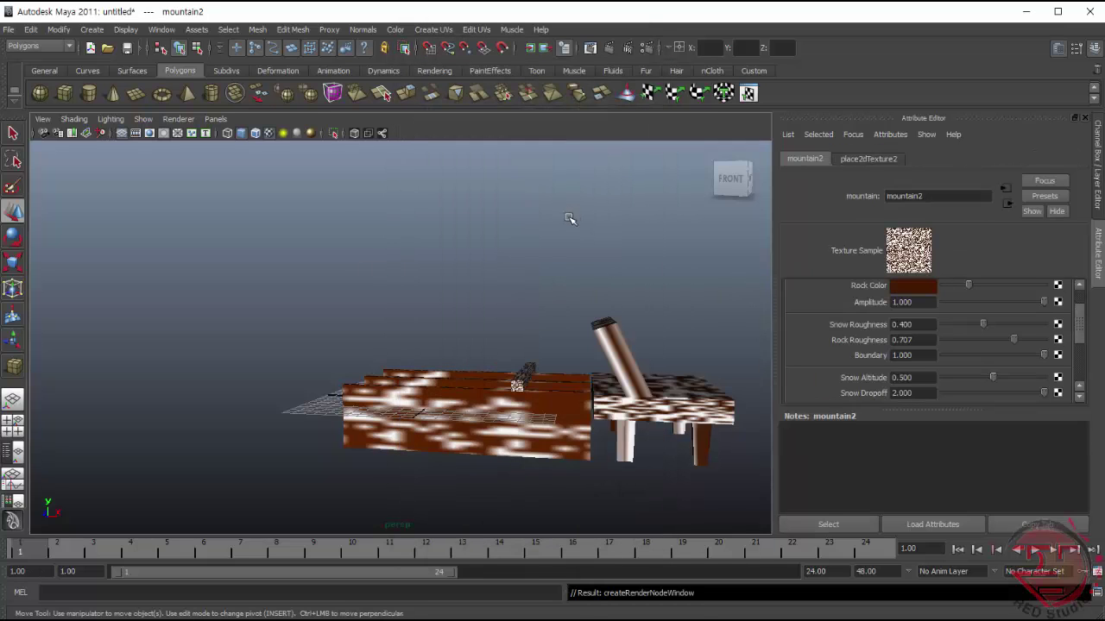
key("ctrl+z")
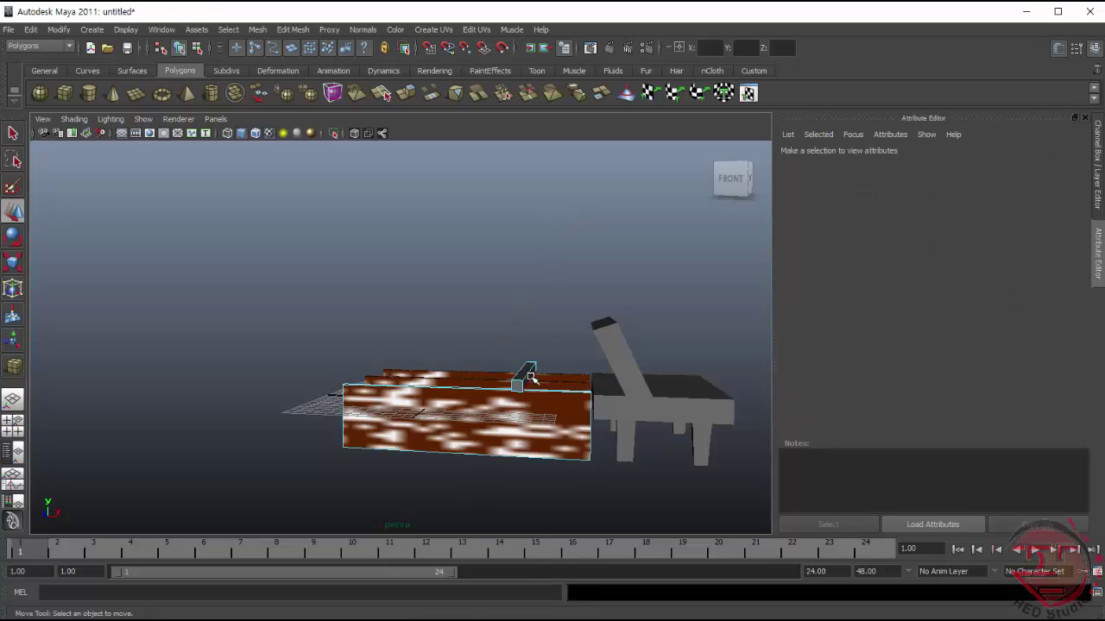
- Raise the small block slightly and reselect it
right_click_drag(522, 380, 537, 368)
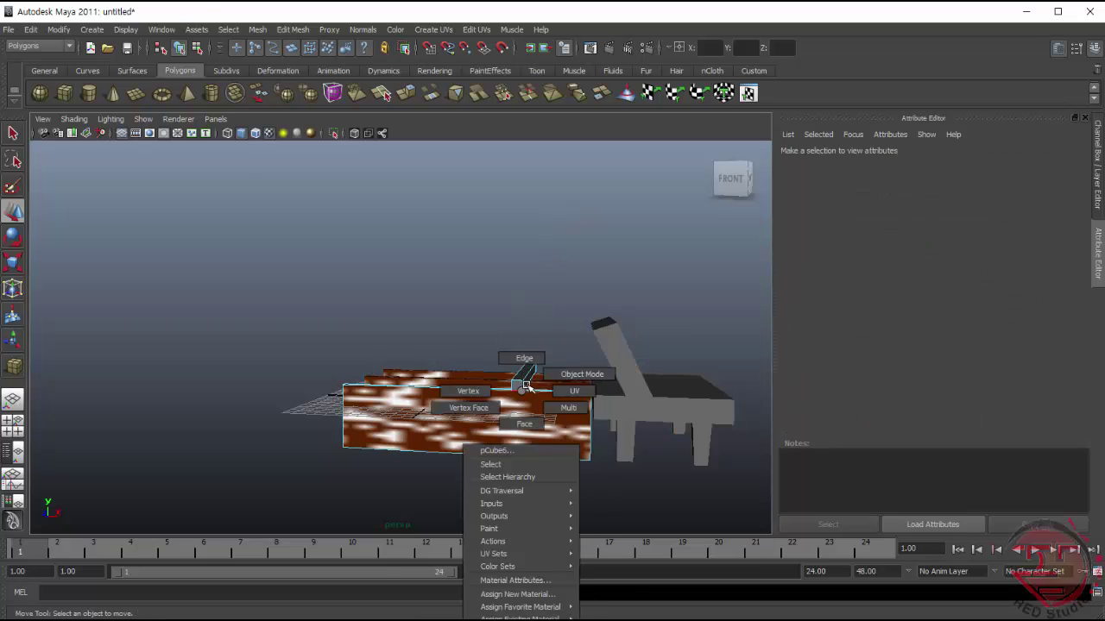
left_click(537, 368)
left_click_drag(522, 379, 524, 331)
left_click(518, 333)
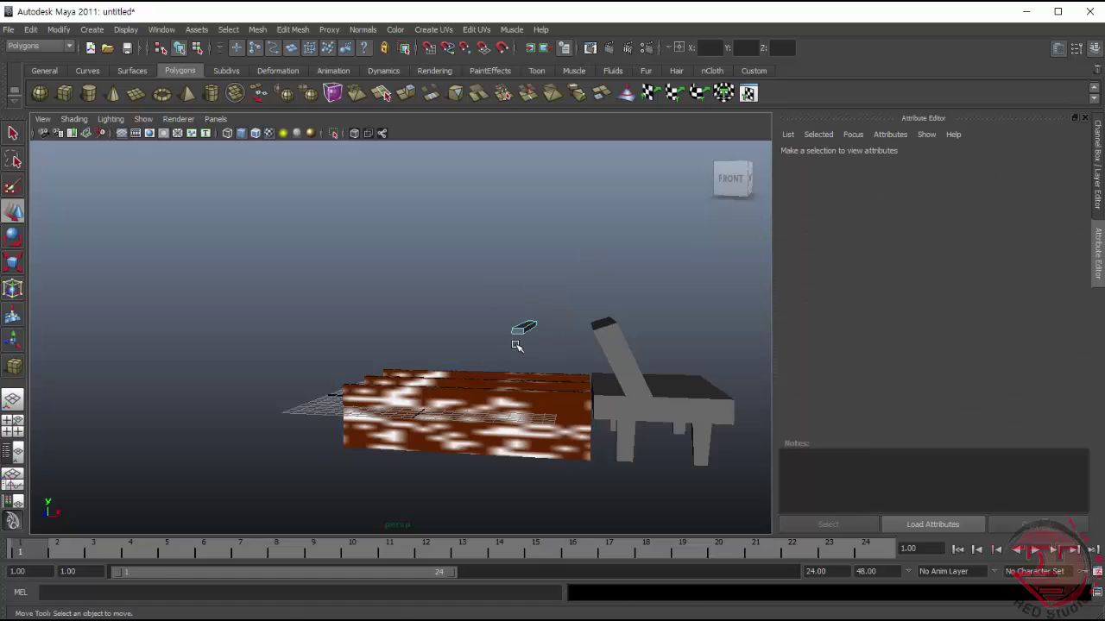
left_click(518, 371)
left_click(530, 340)
- Assign a new Blinn material to the small block
right_click(529, 370)
left_click(559, 354)
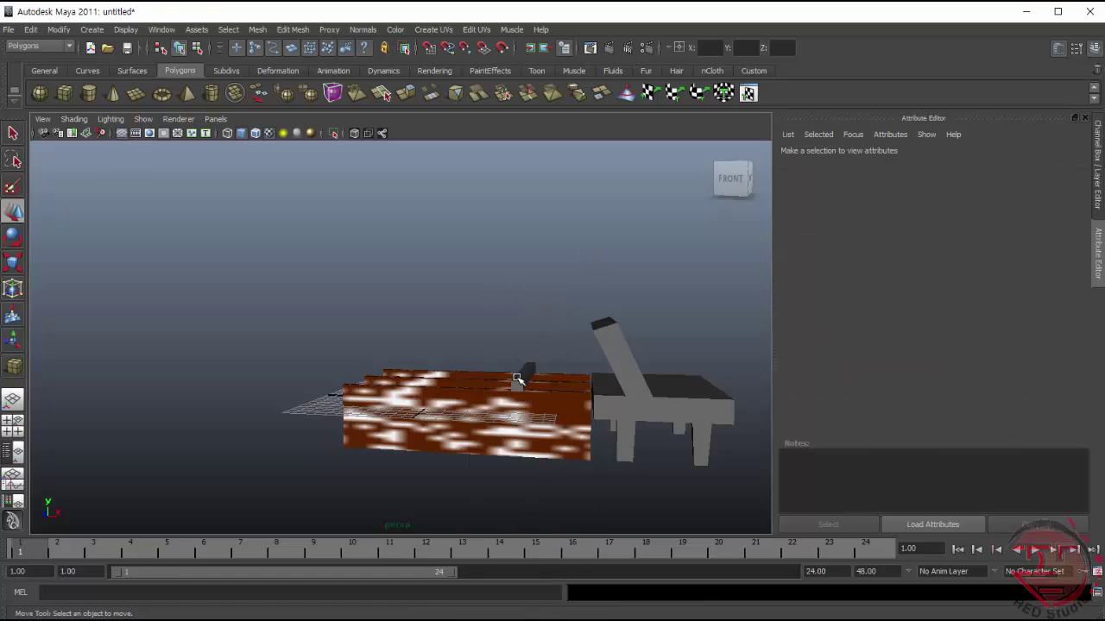
right_click_drag(517, 297, 536, 516)
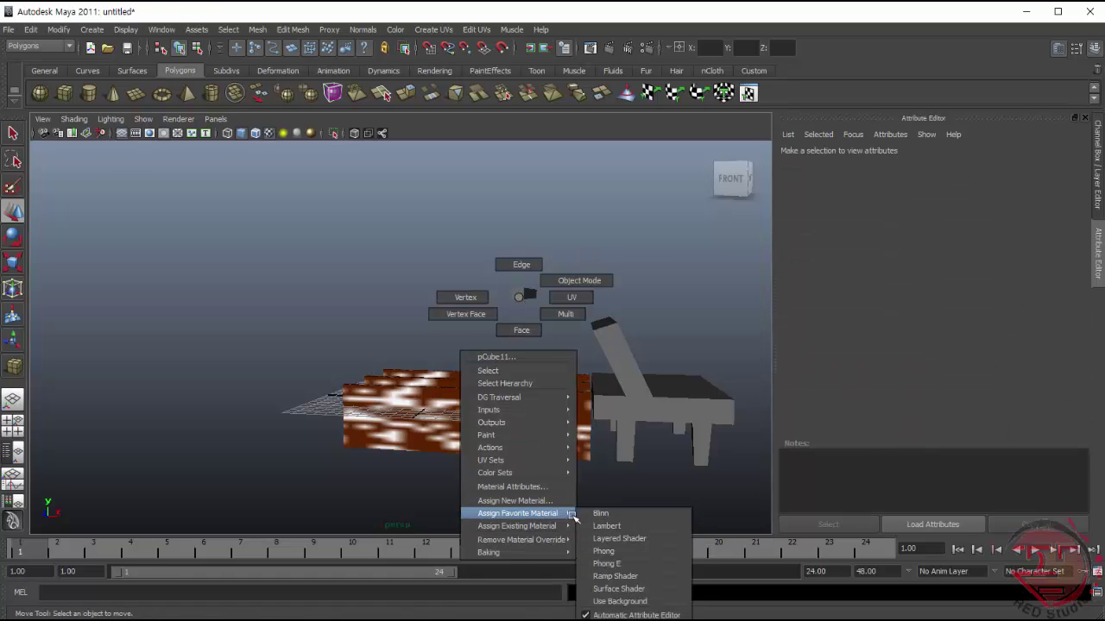
left_click(601, 513)
- Map a Mountain texture to the Blinn colour with Boundary 1, adjusting Snow Slope
left_click(1058, 324)
left_click(552, 224)
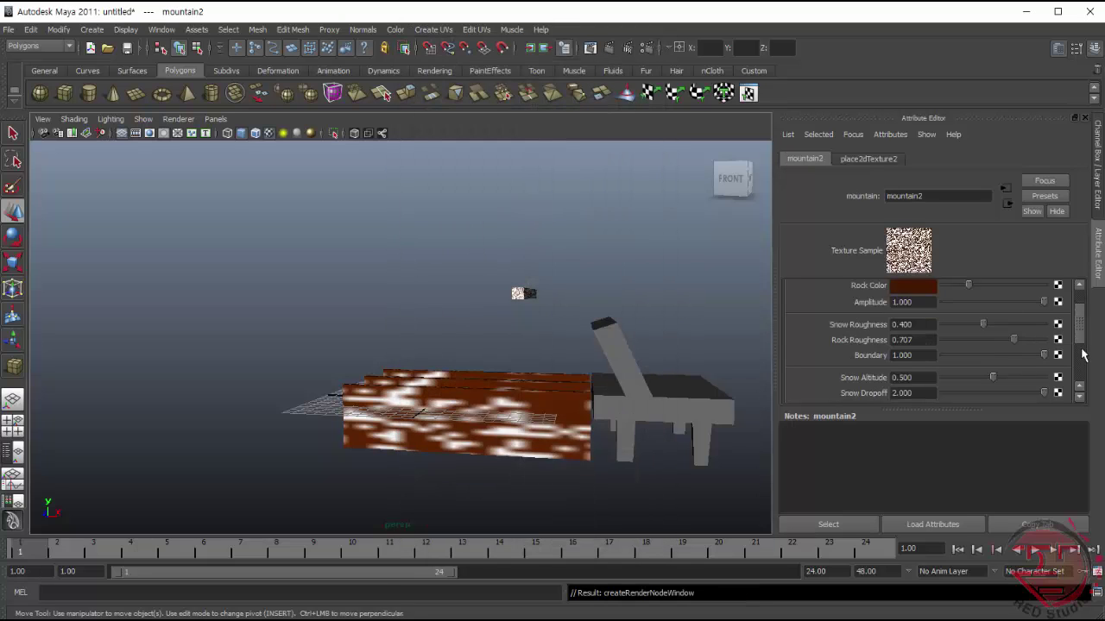
scroll(1079, 336, "up", 1)
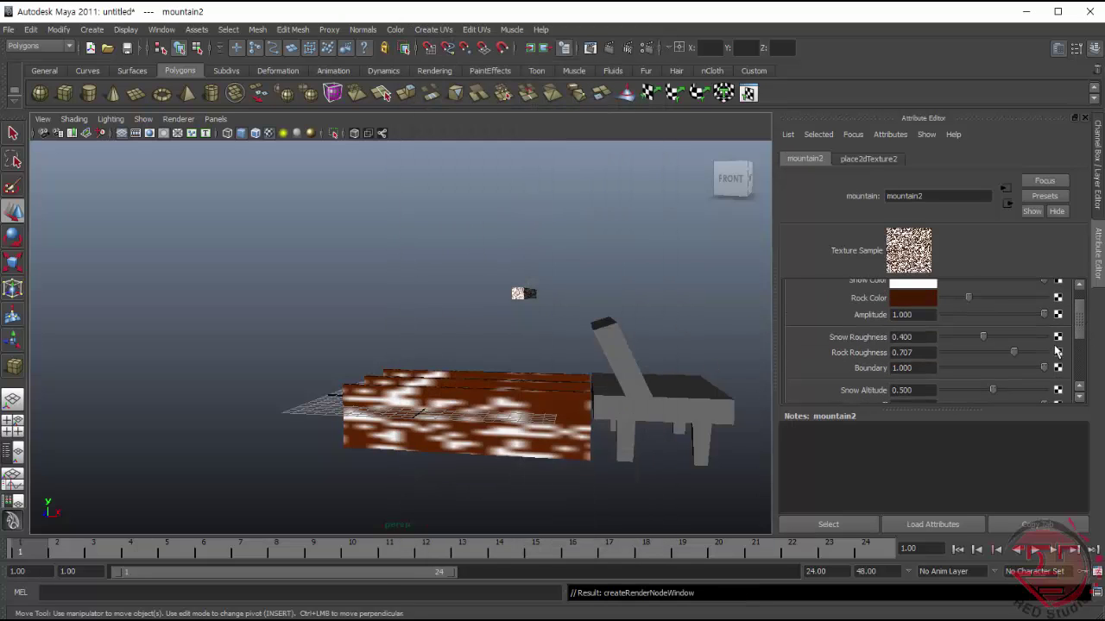
left_click(974, 371)
mouse_move(998, 375)
left_mouse_down()
mouse_move(1047, 371)
mouse_move(936, 393)
left_mouse_up()
scroll(1079, 347, "down", 2)
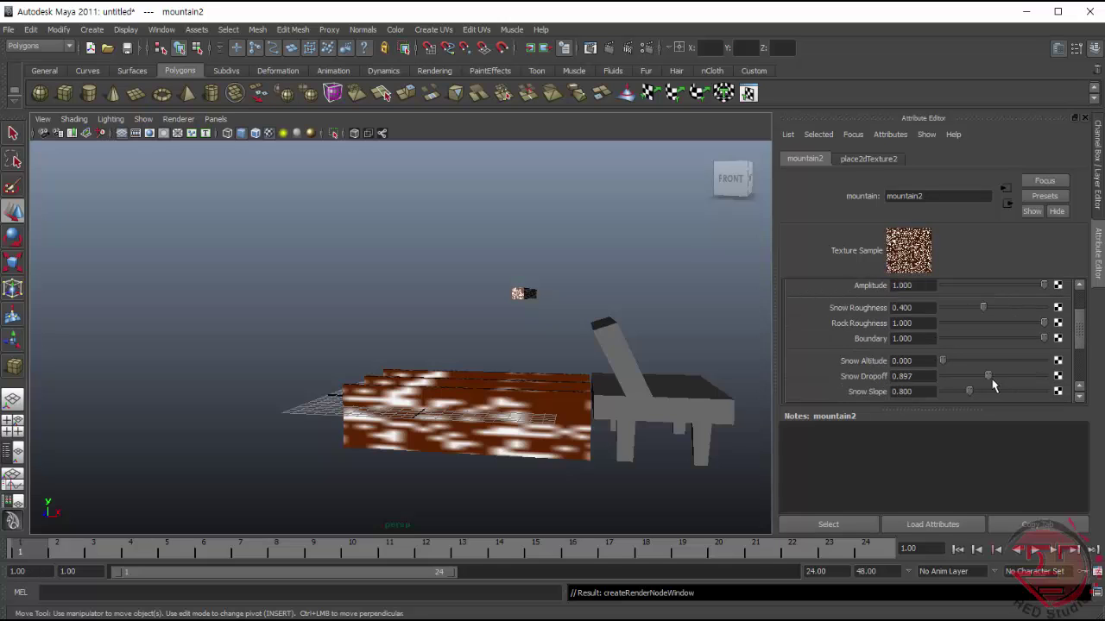
left_click(949, 394)
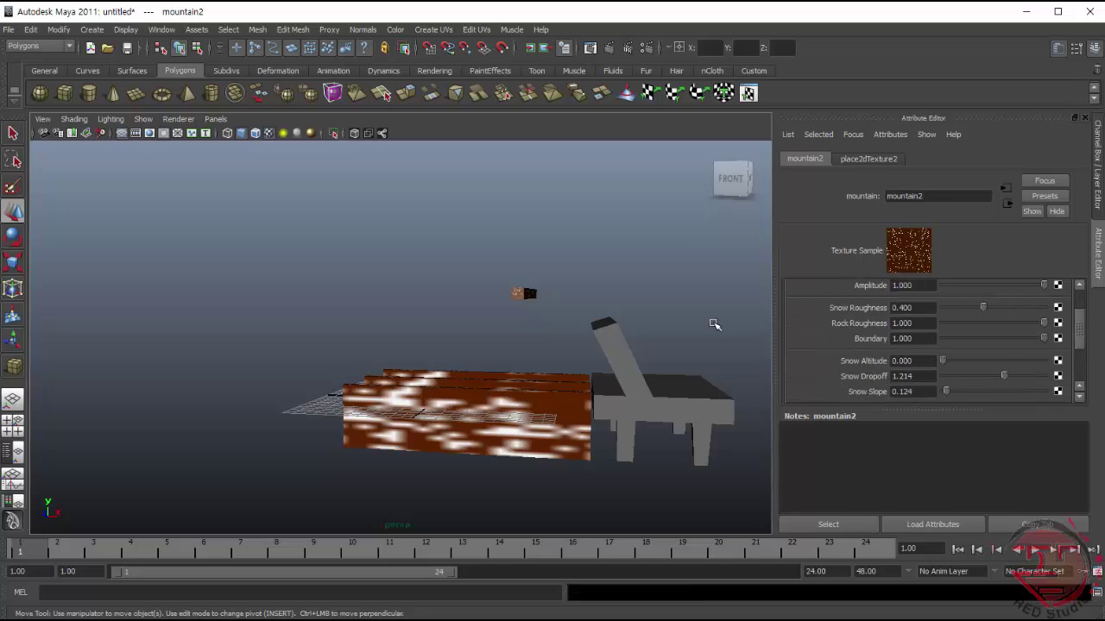
- View the scene from above and behind, then lower the small block slightly
left_click(715, 325)
left_click_drag(441, 352, 462, 331, "alt")
left_click(536, 332)
mouse_move(535, 332)
left_mouse_down("alt")
mouse_move(525, 259)
mouse_move(527, 326)
left_mouse_up("alt")
- Move the small cube to the end of the block top and duplicate it, sliding the copy left
left_click_drag(570, 372, 654, 369)
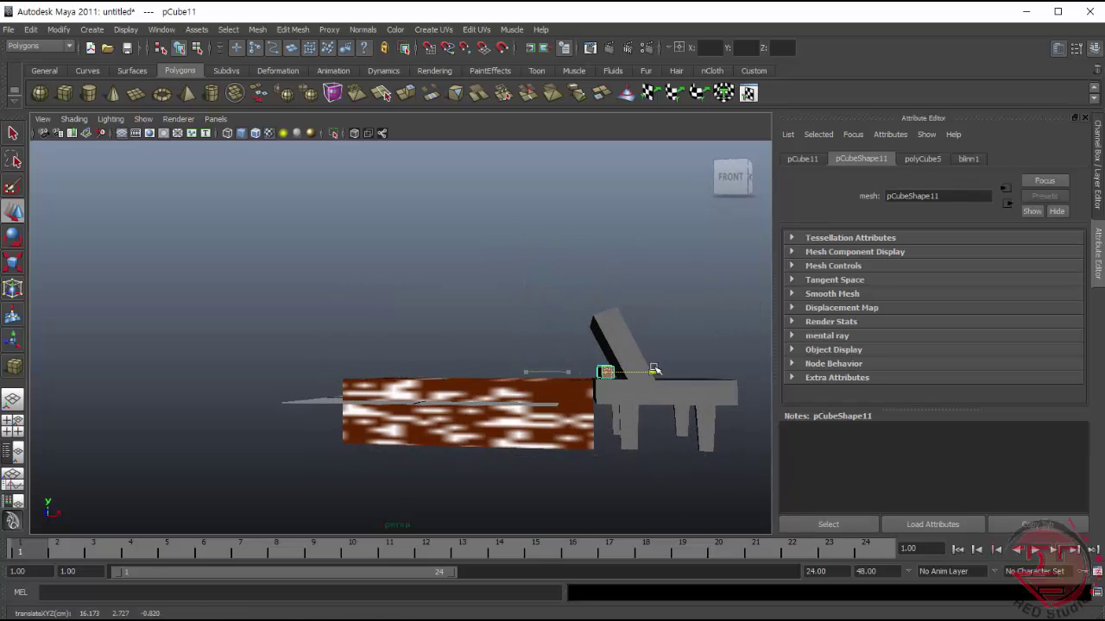
left_click(569, 294)
left_click(605, 373)
key("ctrl+d")
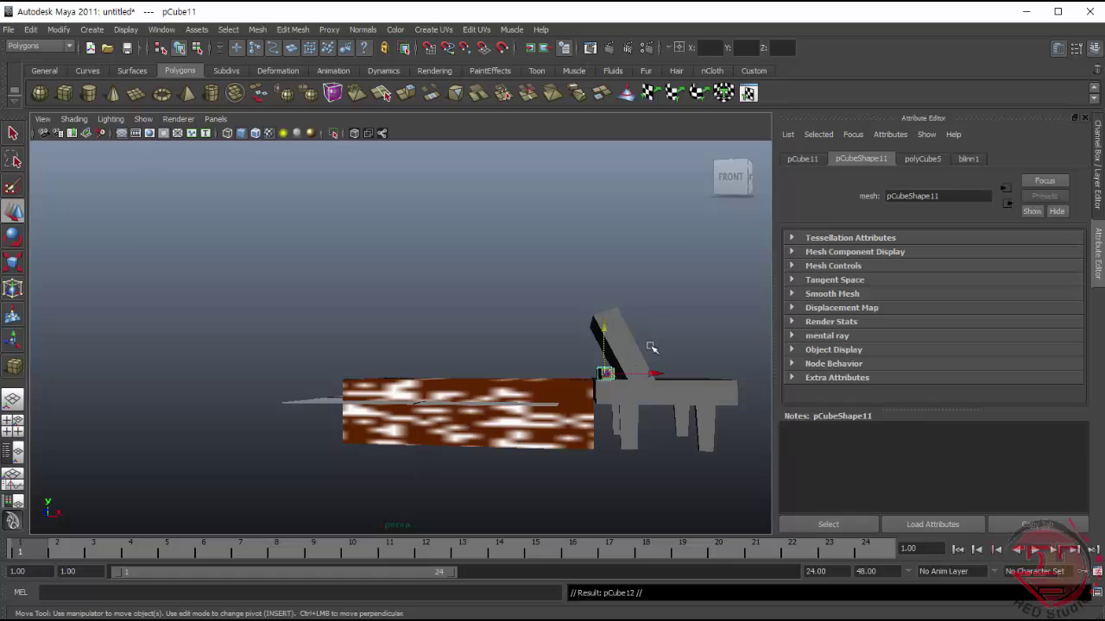
key("ctrl+d")
left_click_drag(646, 380, 626, 378)
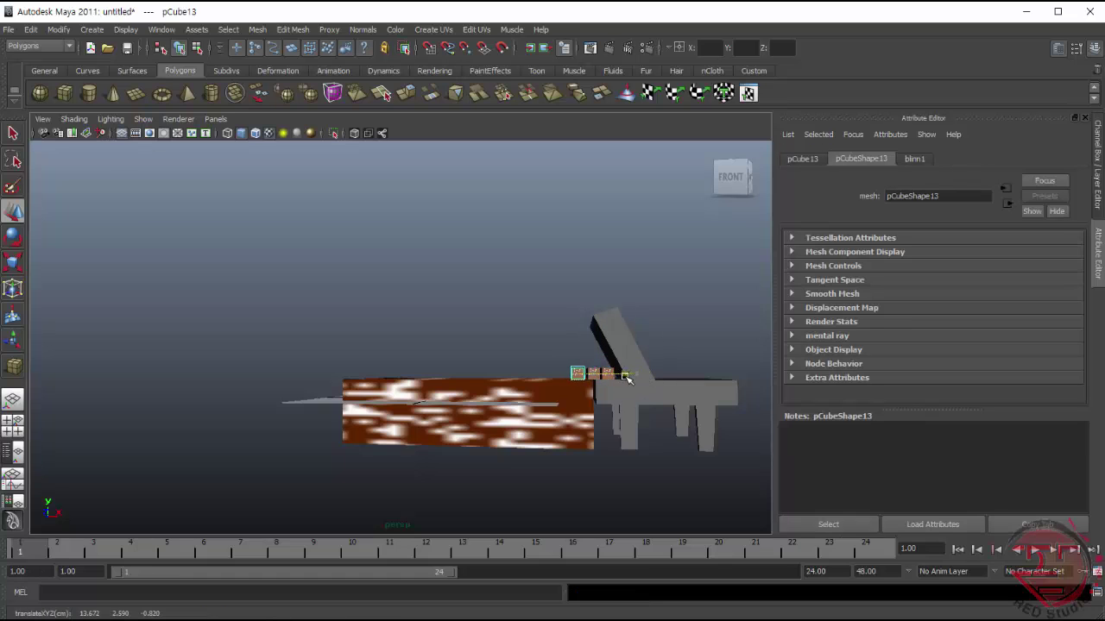
- Select the row of small cubes and shift it left along the top
left_click(670, 360)
left_click(641, 374)
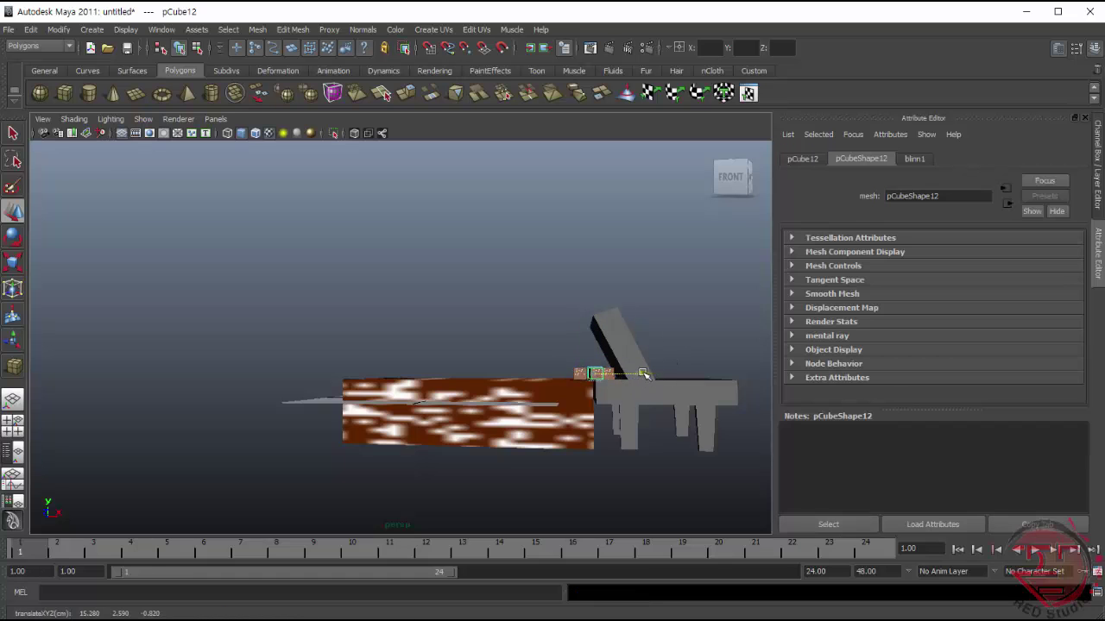
left_click(638, 370)
left_click(604, 373)
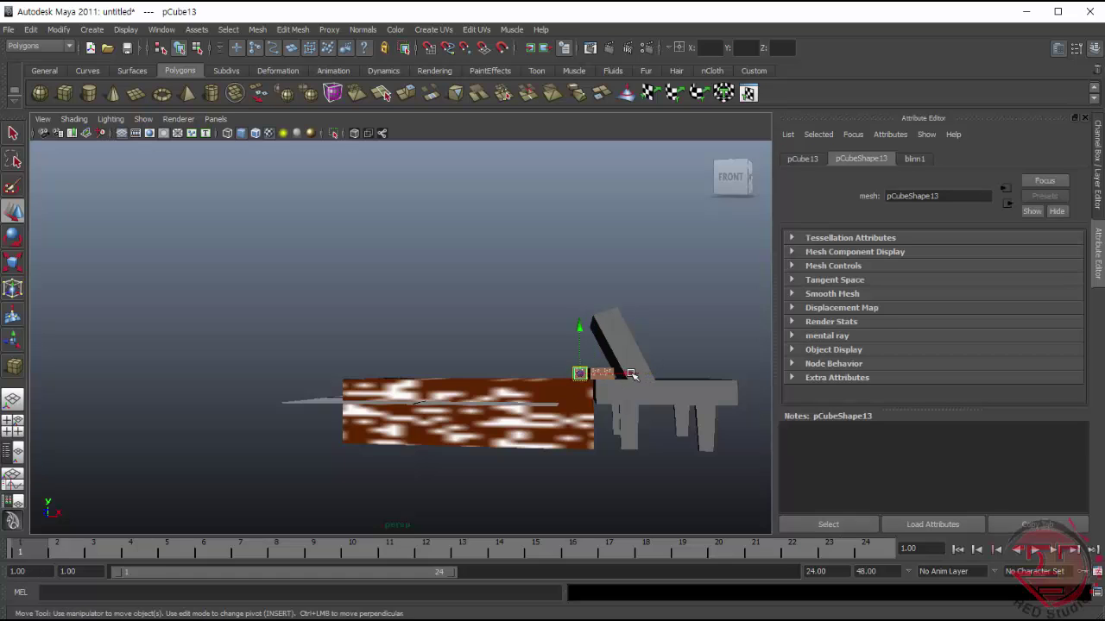
left_click(691, 357)
left_click(587, 376)
left_click(674, 365)
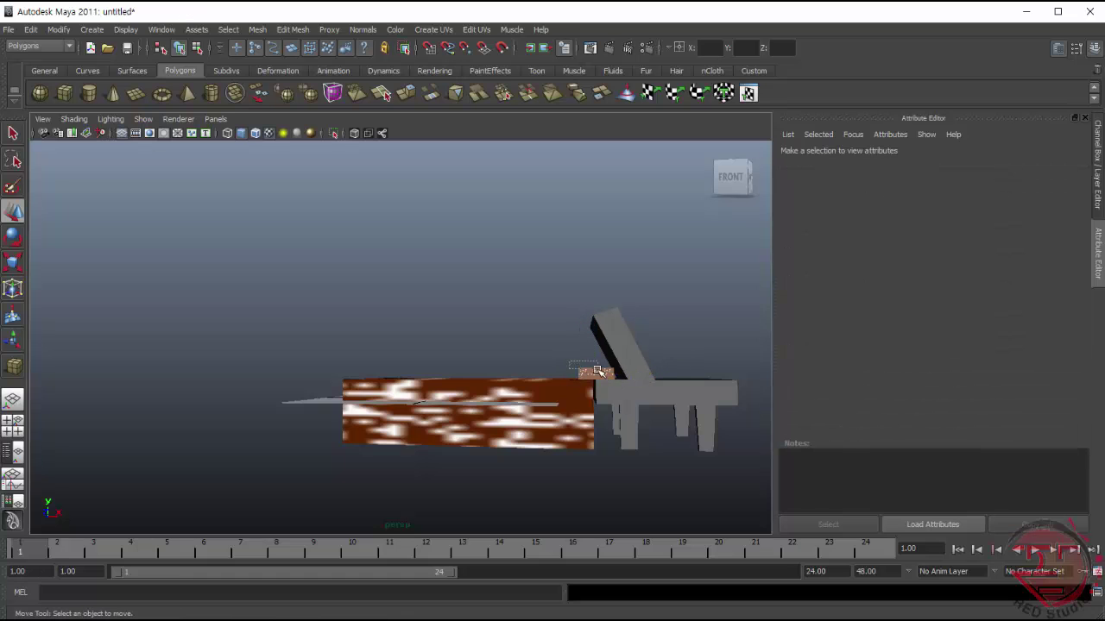
left_click_drag(604, 373, 598, 377)
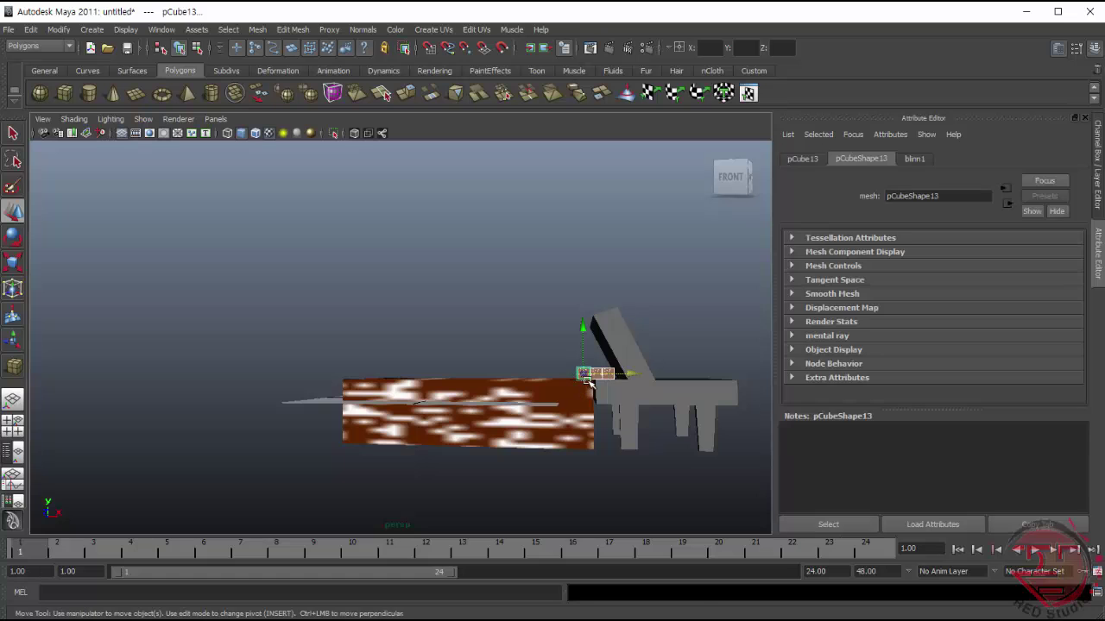
mouse_move(661, 360)
left_mouse_down("alt")
mouse_move(678, 380)
mouse_move(459, 376)
left_mouse_up("alt")
- Duplicate the cube row repeatedly, offsetting each copy left to tile the block top
key("ctrl+d")
key("ctrl+d")
key("ctrl+d")
key("ctrl+d")
key("ctrl+d")
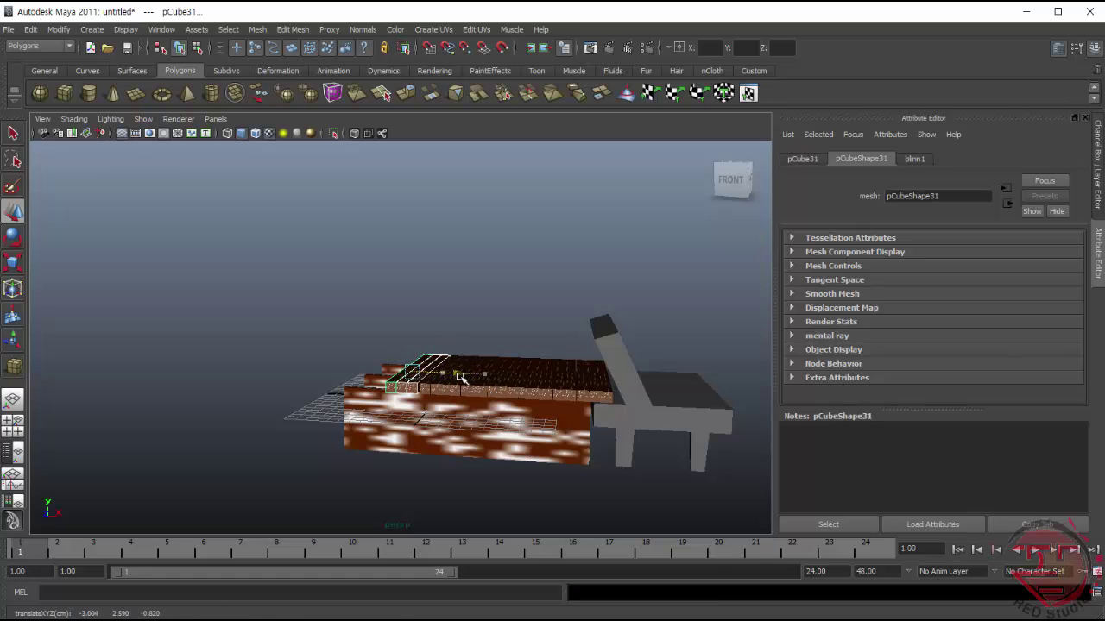
mouse_move(648, 437)
left_mouse_down("alt")
mouse_move(607, 471)
mouse_move(563, 438)
left_mouse_up("alt")
key("ctrl+d")
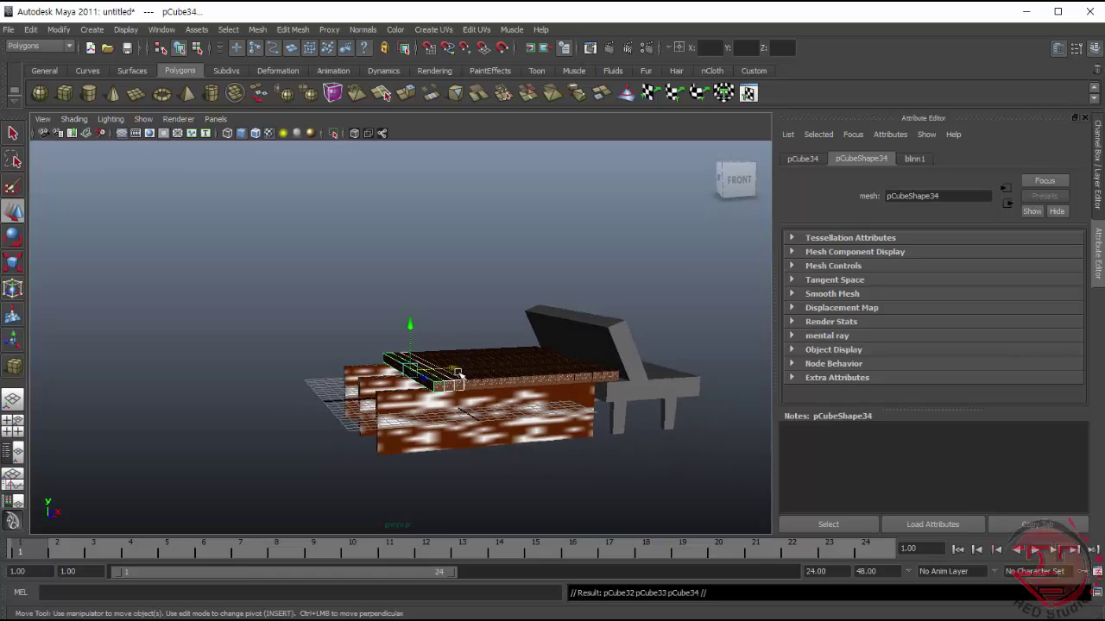
left_click_drag(459, 378, 395, 387)
key("ctrl+d")
left_click(438, 321)
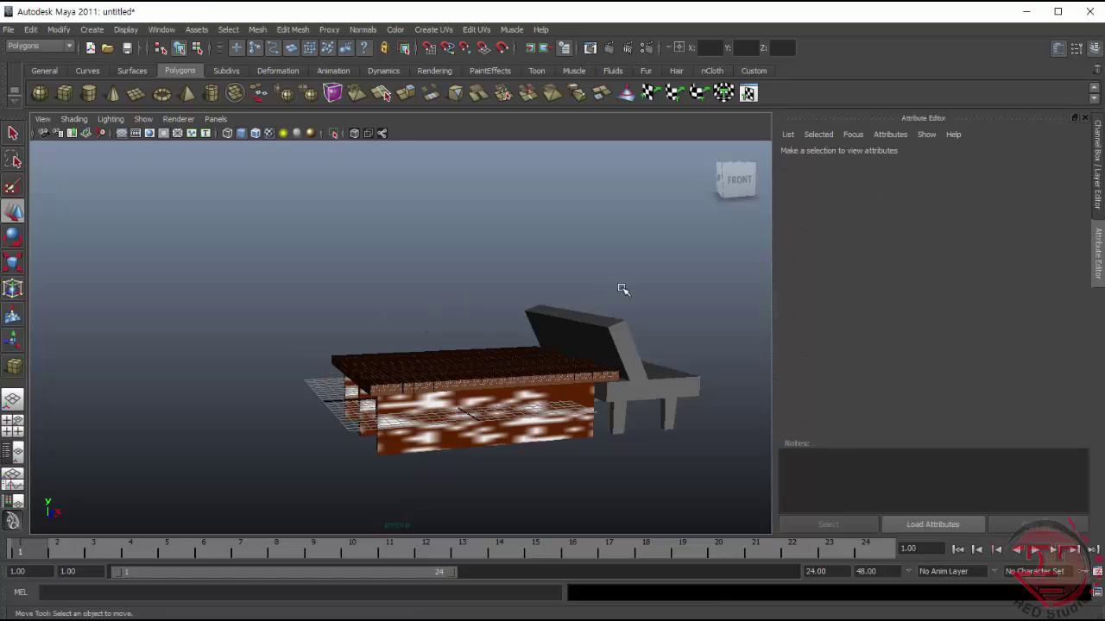
mouse_move(624, 290)
left_mouse_down("alt")
mouse_move(666, 337)
mouse_move(619, 257)
mouse_move(591, 262)
left_mouse_up("alt")
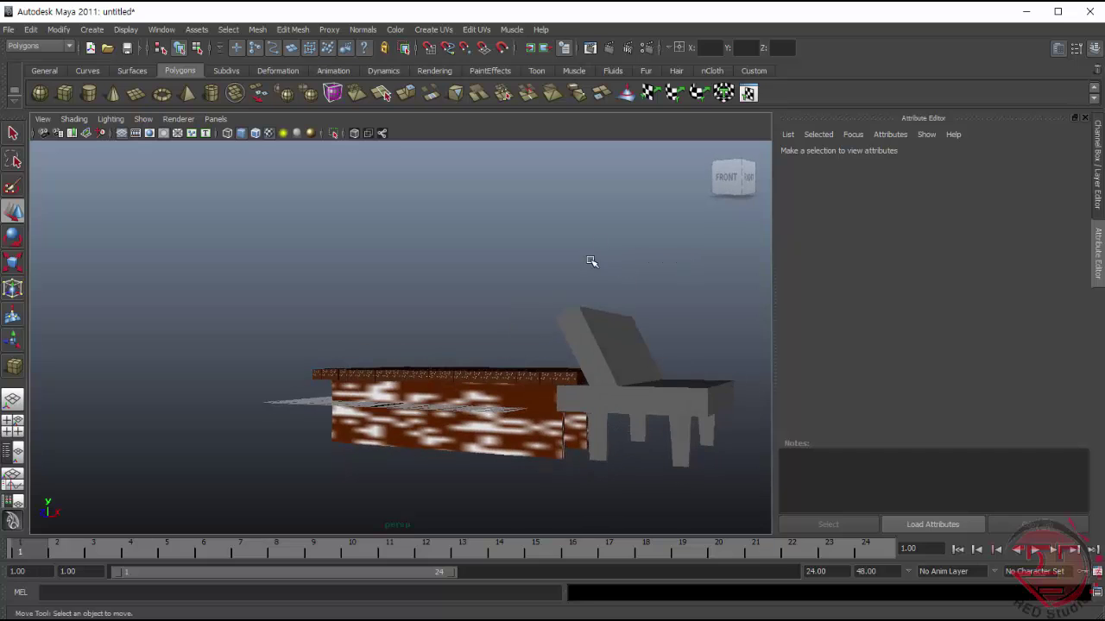
mouse_move(503, 331)
left_mouse_down("alt")
mouse_move(666, 395)
mouse_move(587, 333)
mouse_move(661, 323)
mouse_move(707, 378)
left_mouse_up("alt")
- Insert horizontal edge loops across the bench from a side view, including one near the backrest top
left_click(707, 378)
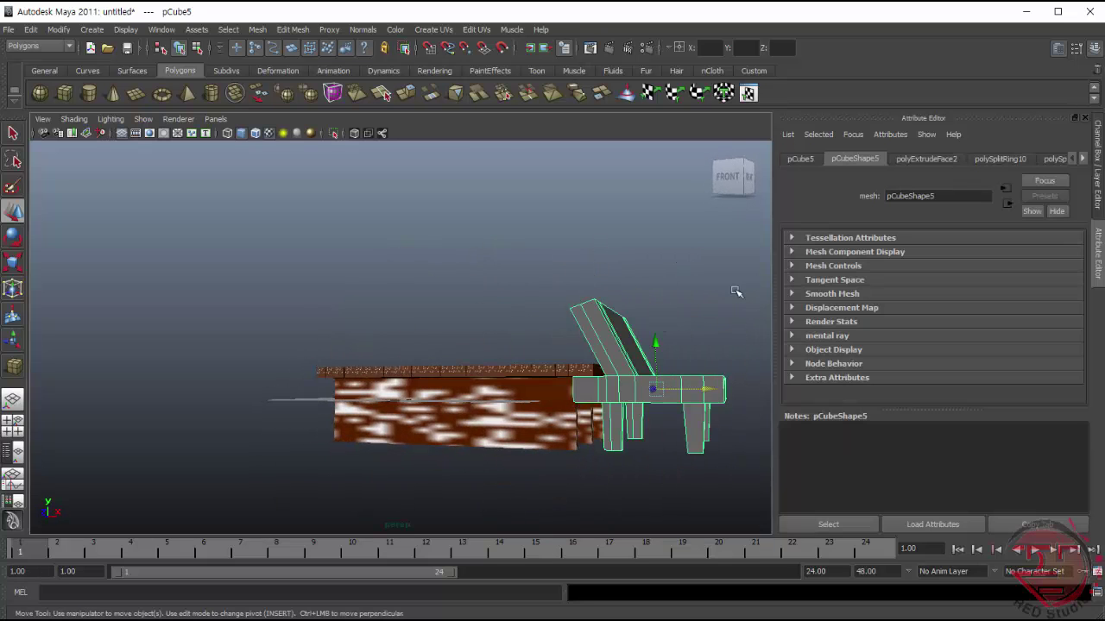
left_click(699, 307)
mouse_move(685, 316)
left_mouse_down("alt")
mouse_move(624, 353)
mouse_move(629, 382)
mouse_move(670, 382)
mouse_move(638, 405)
left_mouse_up("alt")
left_click(293, 29)
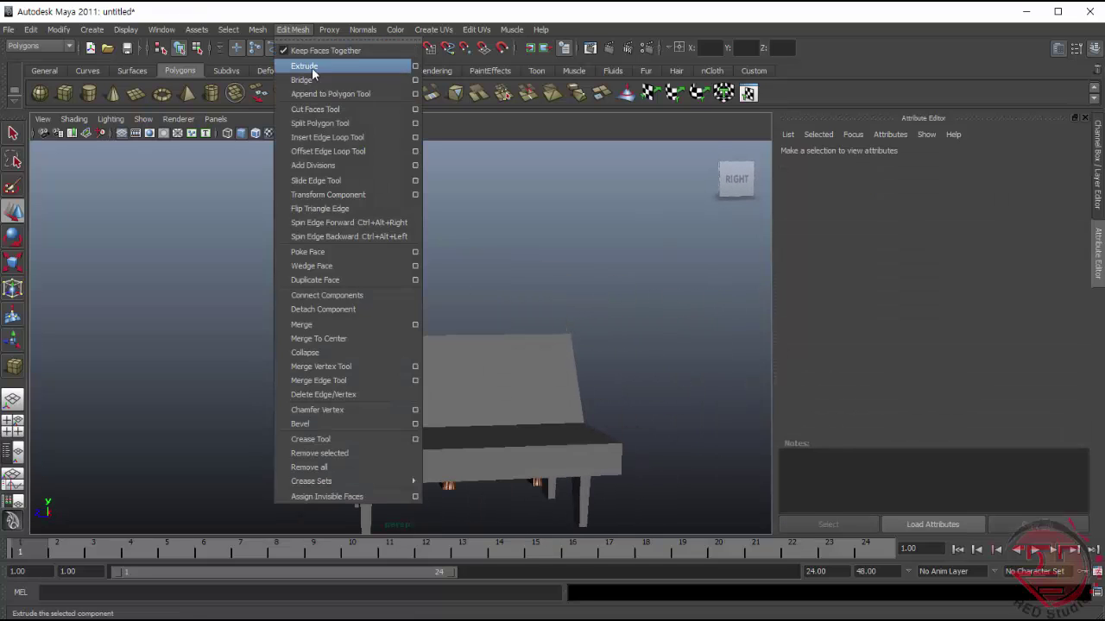
left_click(358, 141)
left_click(345, 459)
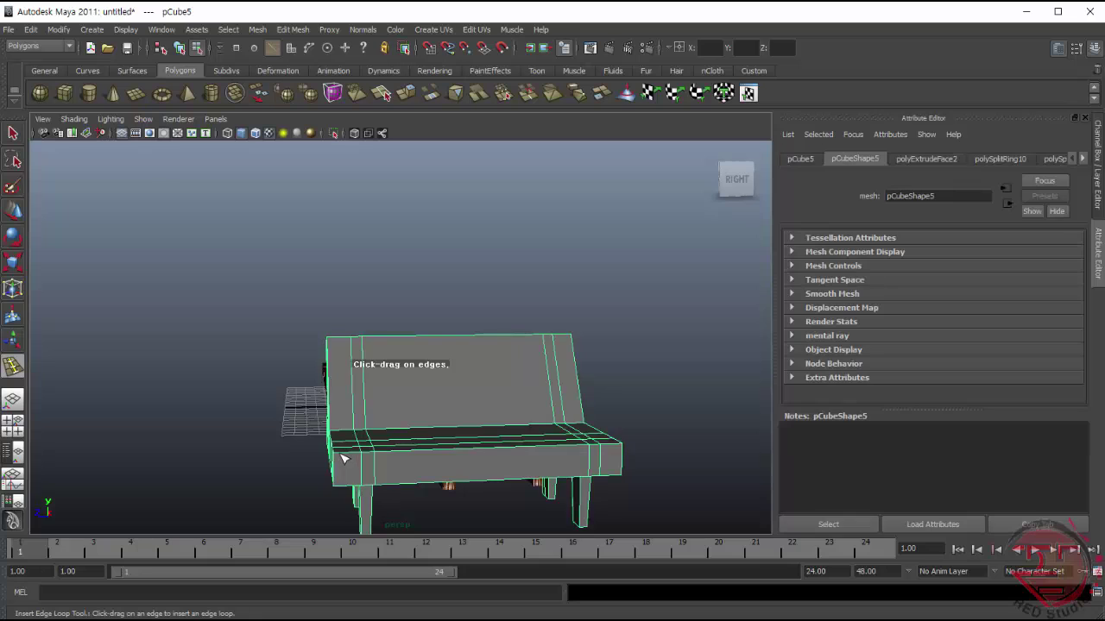
left_click(342, 459)
left_click(621, 449)
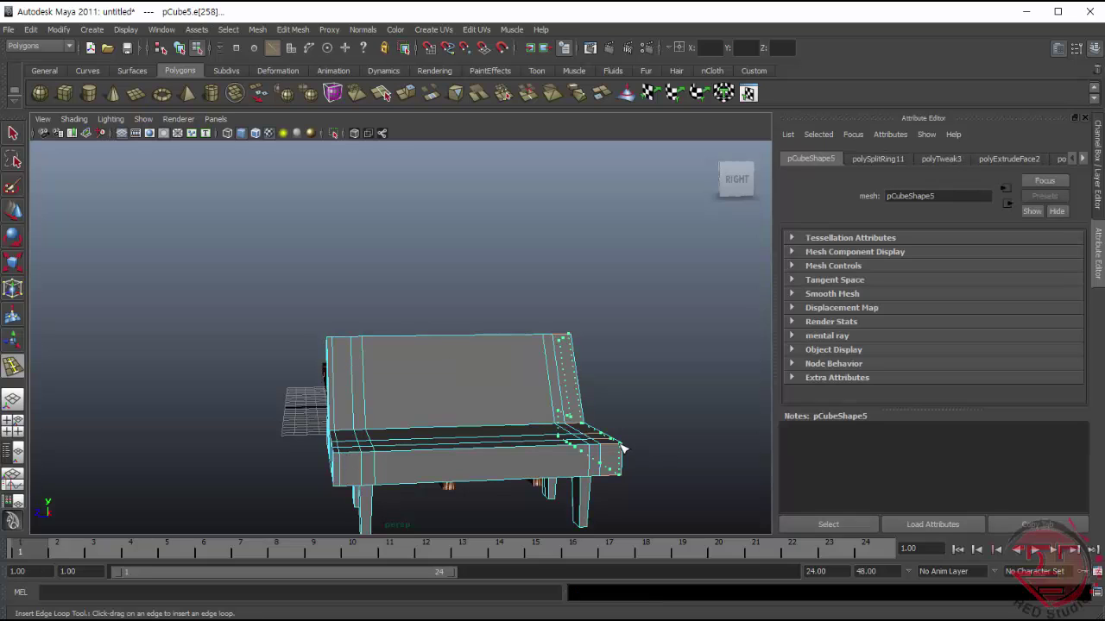
left_click(336, 346)
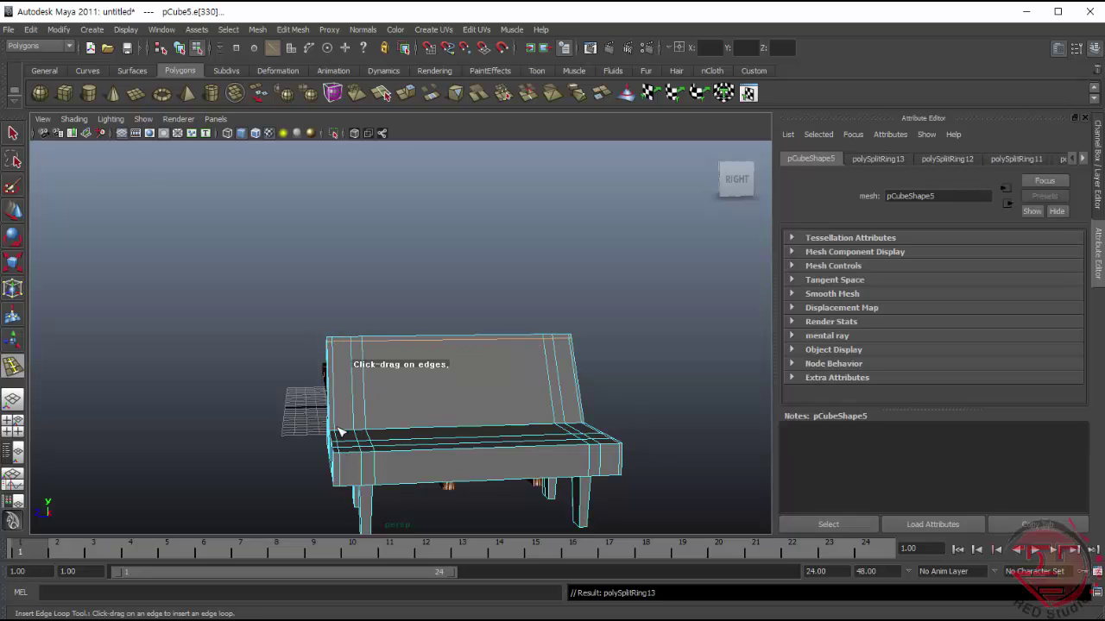
- Add an edge loop along the seat, undoing the misplaced attempts
mouse_move(429, 470)
left_mouse_down("alt")
mouse_move(691, 385)
mouse_move(521, 505)
left_mouse_up("alt")
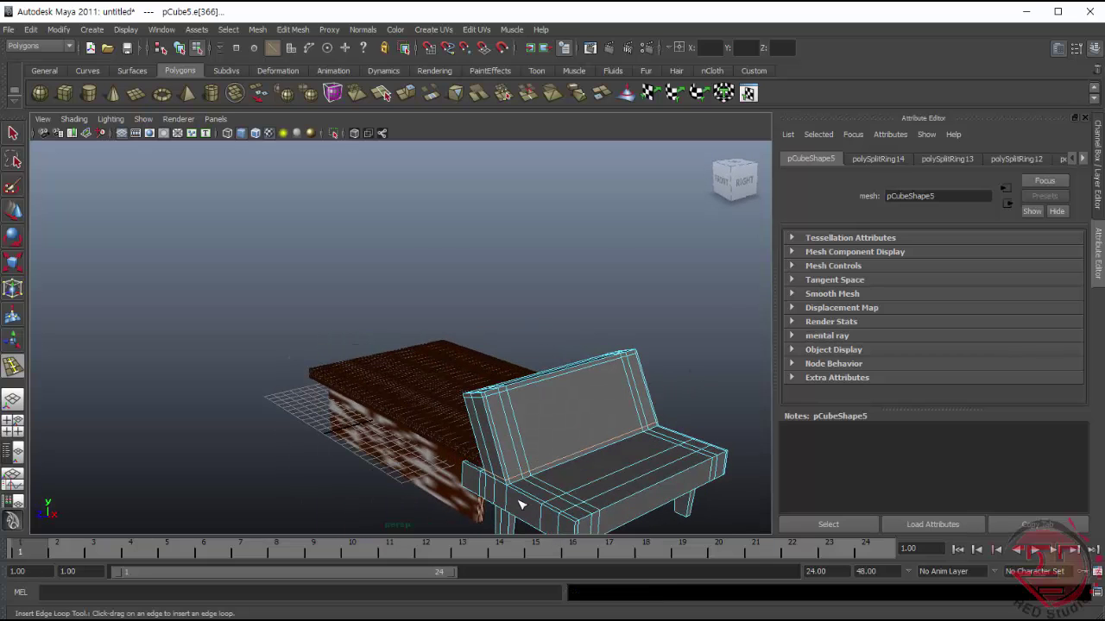
left_click(513, 506)
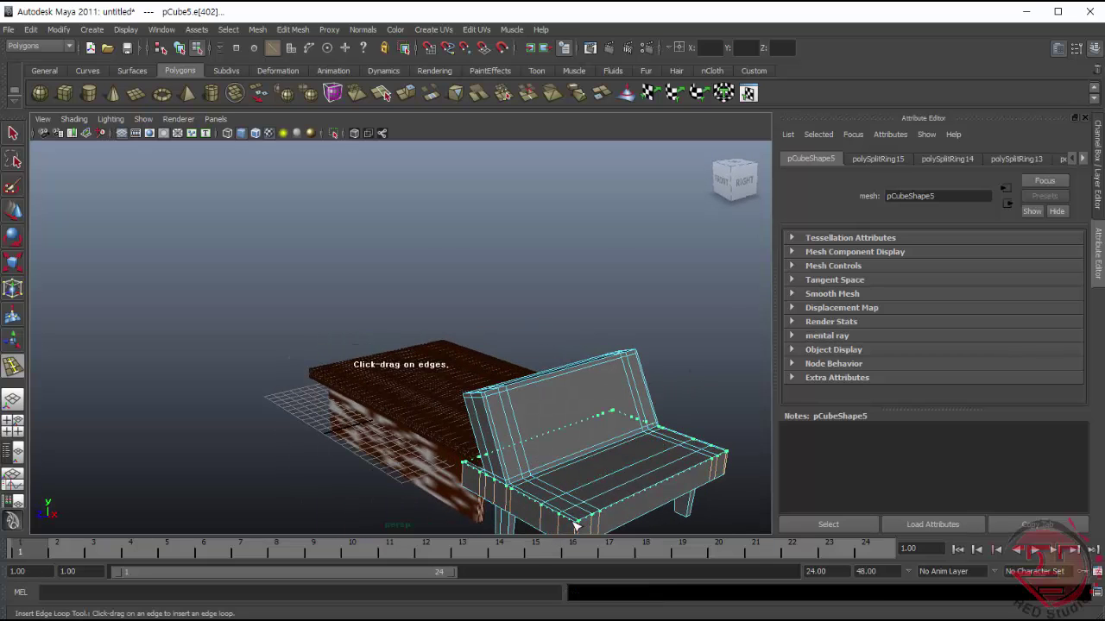
left_click(574, 527)
key("ctrl+z")
left_click(630, 418)
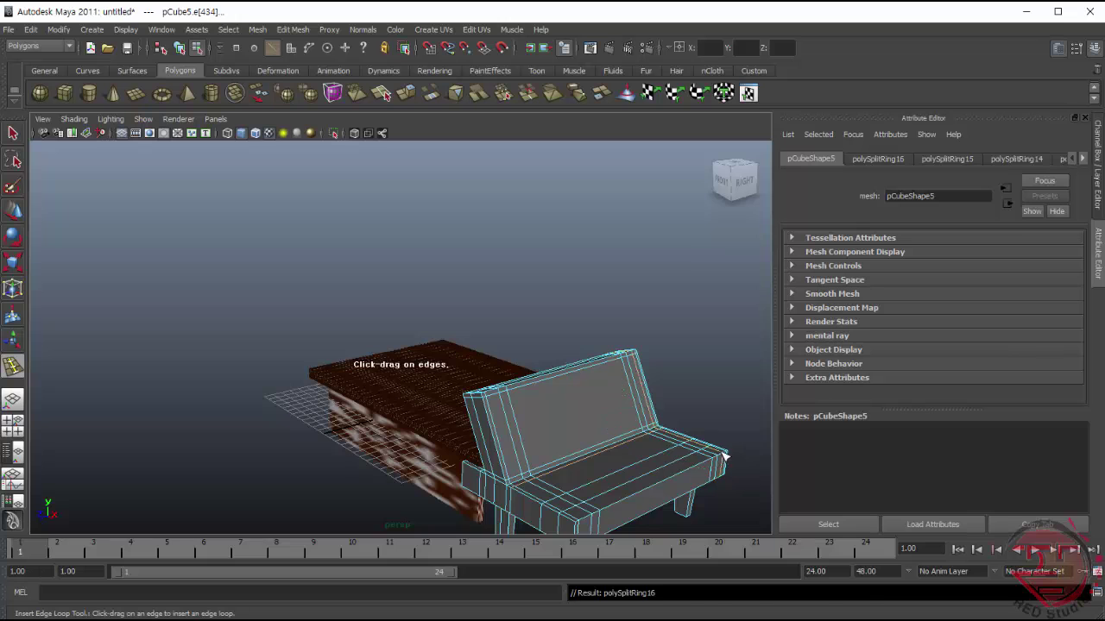
key("ctrl+z")
mouse_move(713, 534)
left_mouse_down("alt")
mouse_move(713, 447)
mouse_move(604, 496)
mouse_move(627, 491)
left_mouse_up("alt")
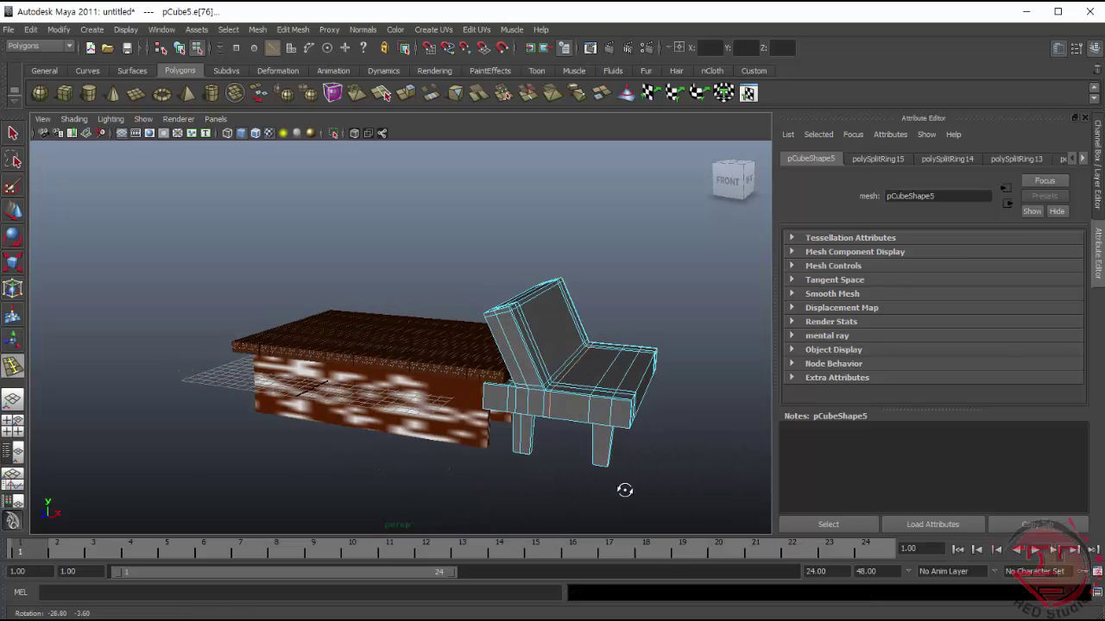
left_click(630, 403)
- Add two vertical edge loops through the bench from the front
left_click_drag(692, 448, 748, 412, "alt")
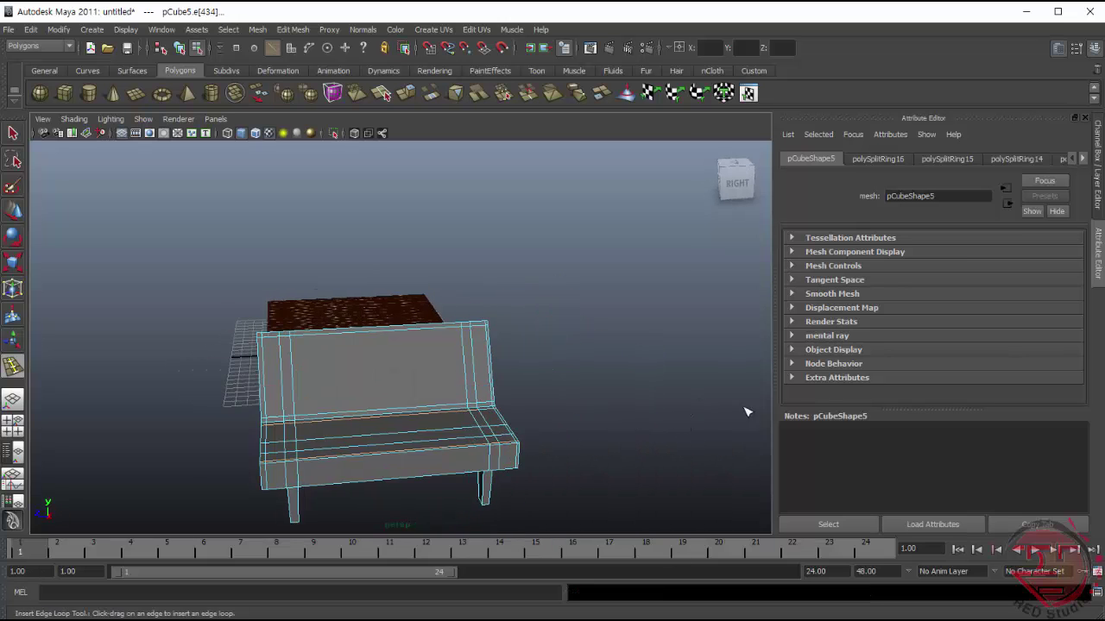
left_click(358, 460)
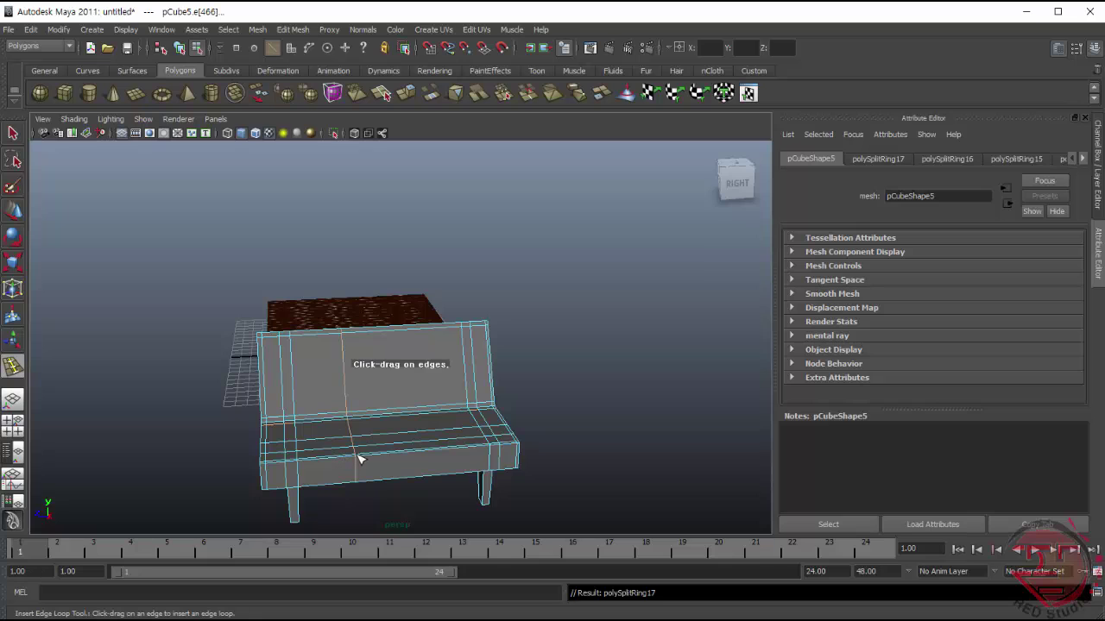
left_click(427, 445)
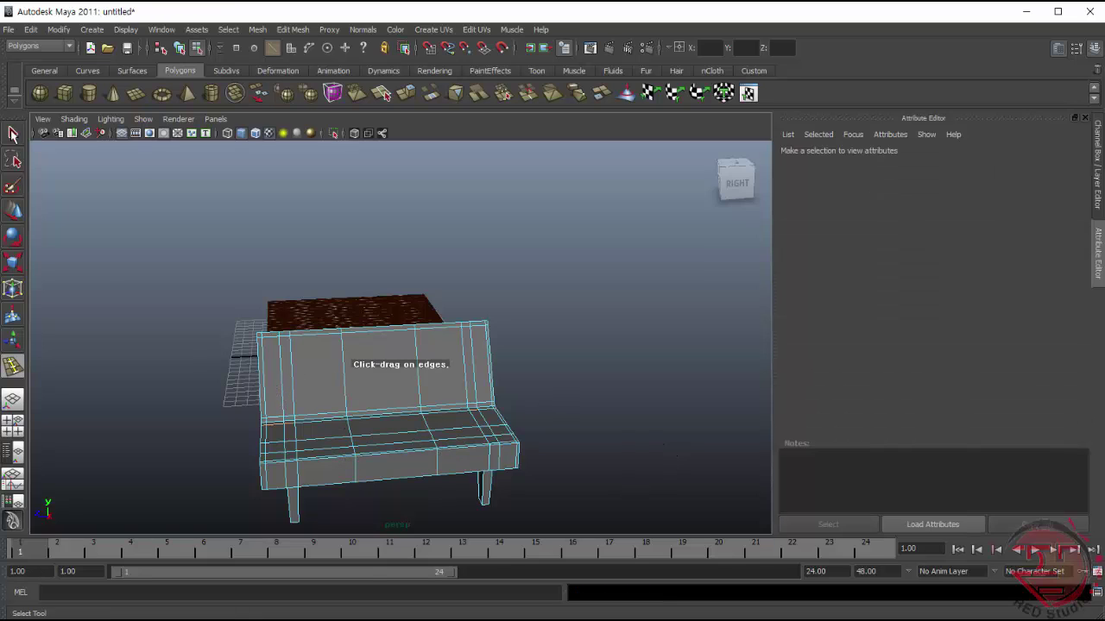
key("q")
- Select backrest faces in face mode, then return to object mode and deselect
key("F11")
left_click_drag(275, 395, 304, 401)
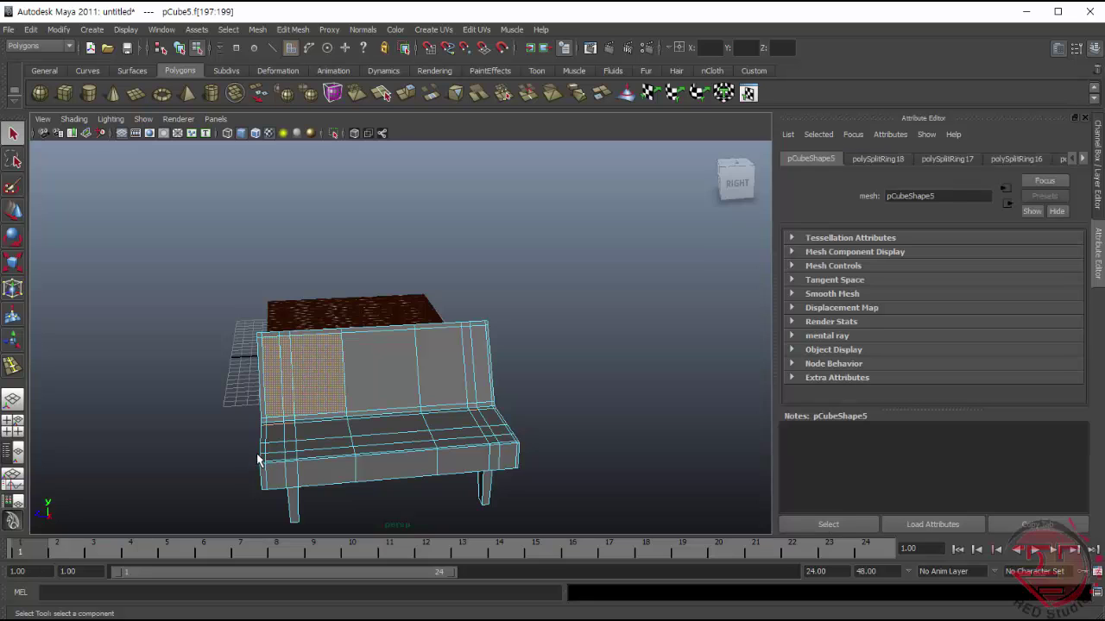
right_click_drag(321, 394, 382, 377)
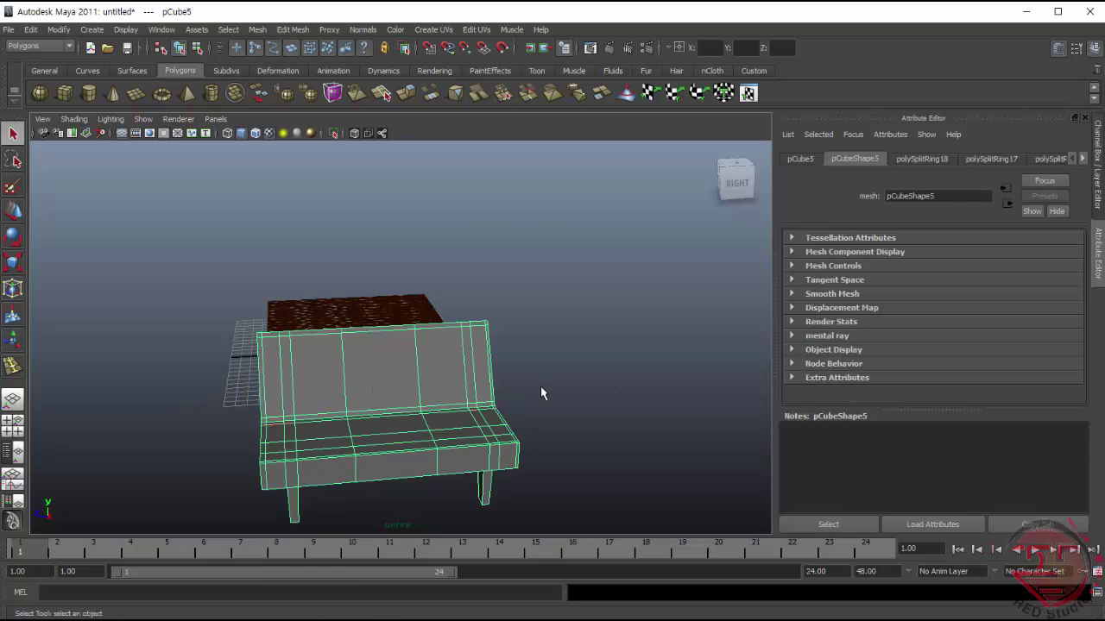
left_click(167, 494)
mouse_move(166, 494)
left_mouse_down("alt")
mouse_move(165, 463)
mouse_move(212, 440)
mouse_move(555, 388)
mouse_move(287, 154)
left_mouse_up("alt")
- Insert another vertical edge loop on the backrest with the Insert Edge Loop Tool
left_click(292, 29)
left_click(341, 167)
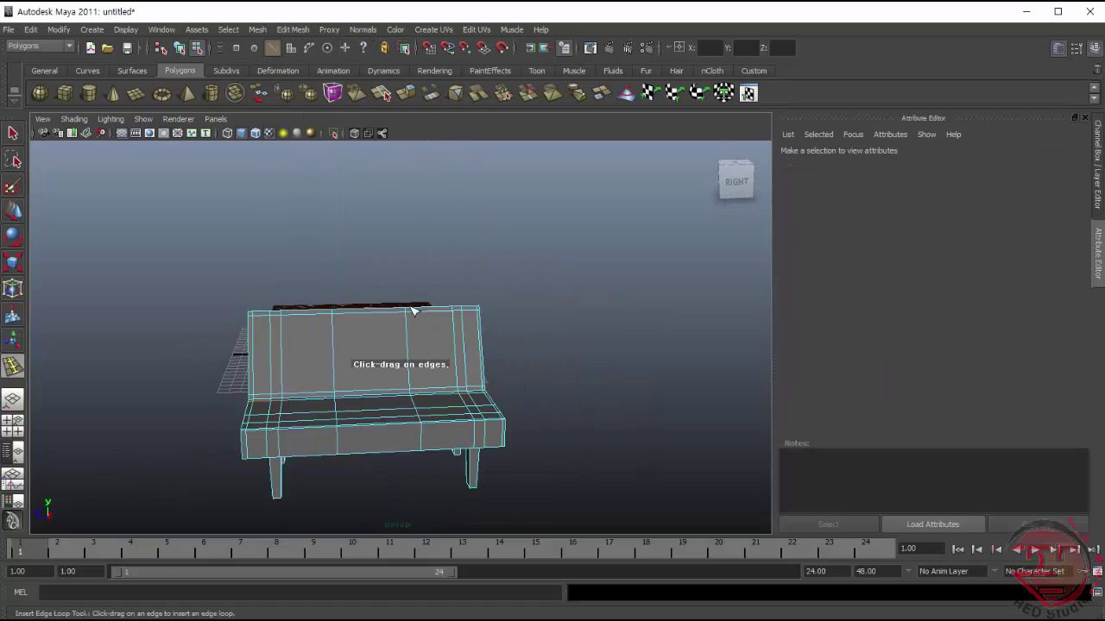
left_click(338, 431)
left_click_drag(424, 424, 421, 426)
key("q")
left_click(171, 431)
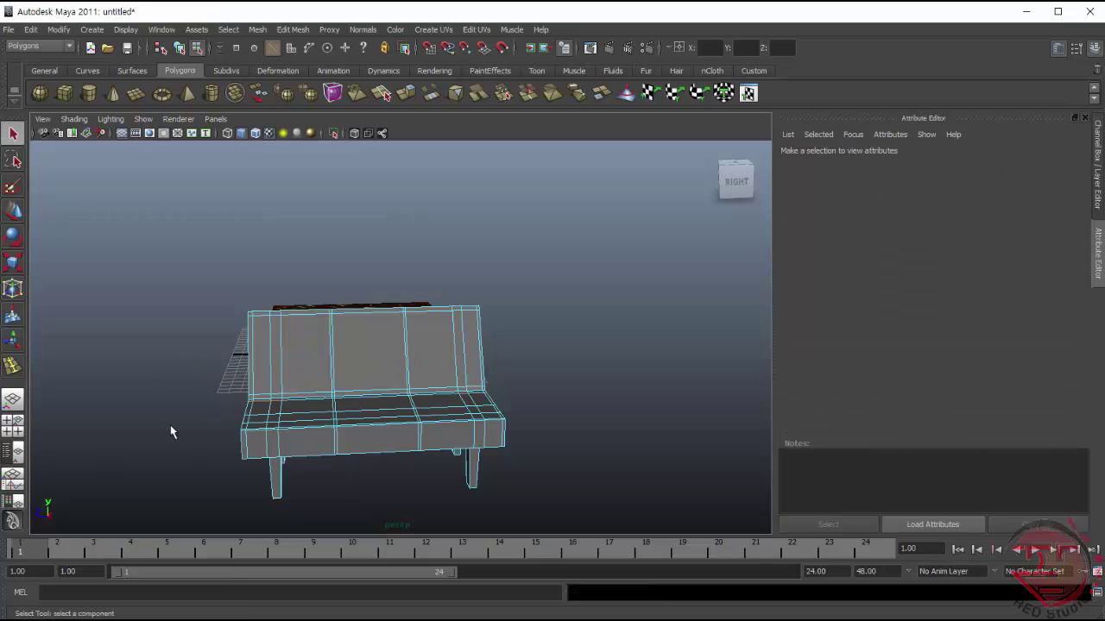
- Select all three backrest panels as faces
right_click_drag(313, 371, 360, 375)
left_click(269, 364)
left_click_drag(276, 365, 471, 358)
left_click_drag(232, 499, 278, 402, "alt")
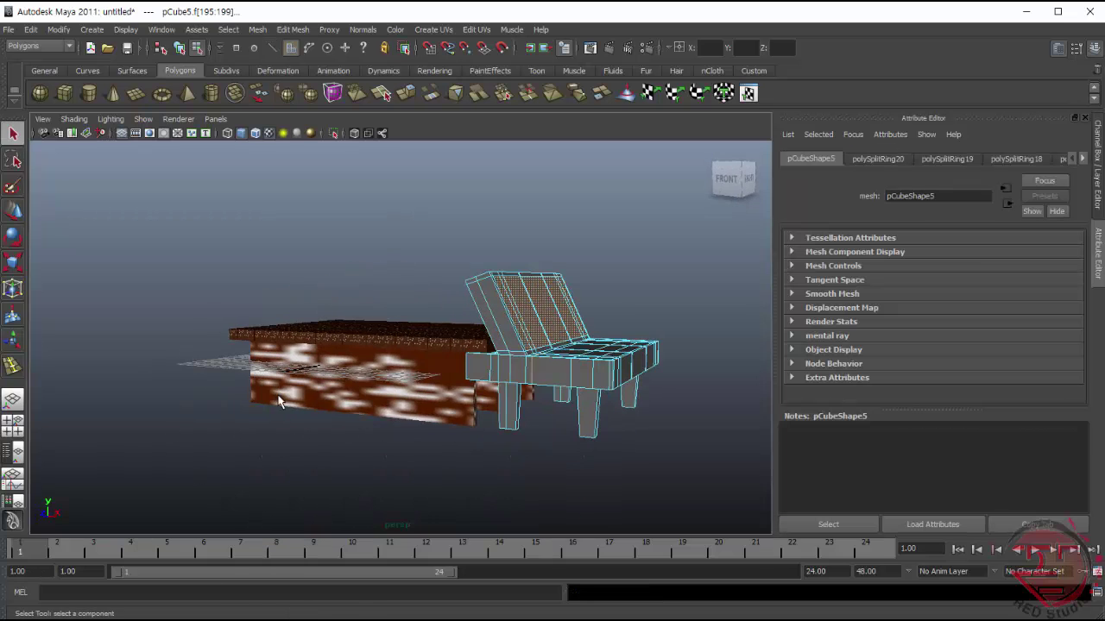
left_click(292, 29)
left_click(316, 67)
left_click_drag(518, 437, 545, 451, "alt")
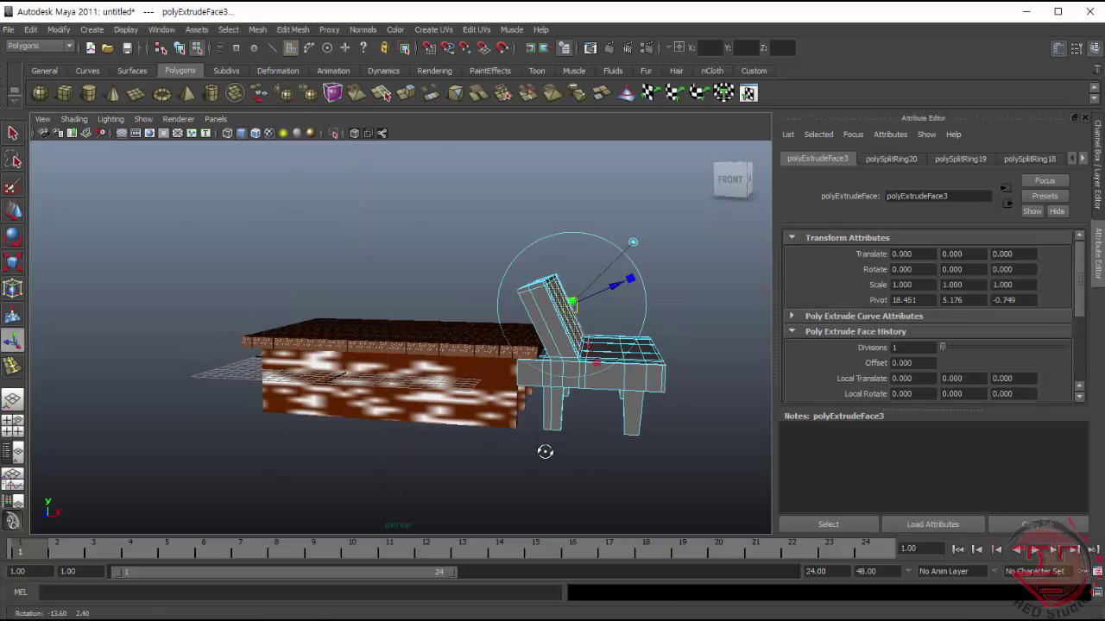
left_click(618, 287)
mouse_move(618, 288)
left_mouse_down()
mouse_move(635, 287)
mouse_move(637, 308)
mouse_move(647, 276)
left_mouse_up()
left_click(651, 277)
mouse_move(639, 373)
left_mouse_down("alt")
mouse_move(710, 365)
mouse_move(587, 392)
left_mouse_up("alt")
left_click(229, 462)
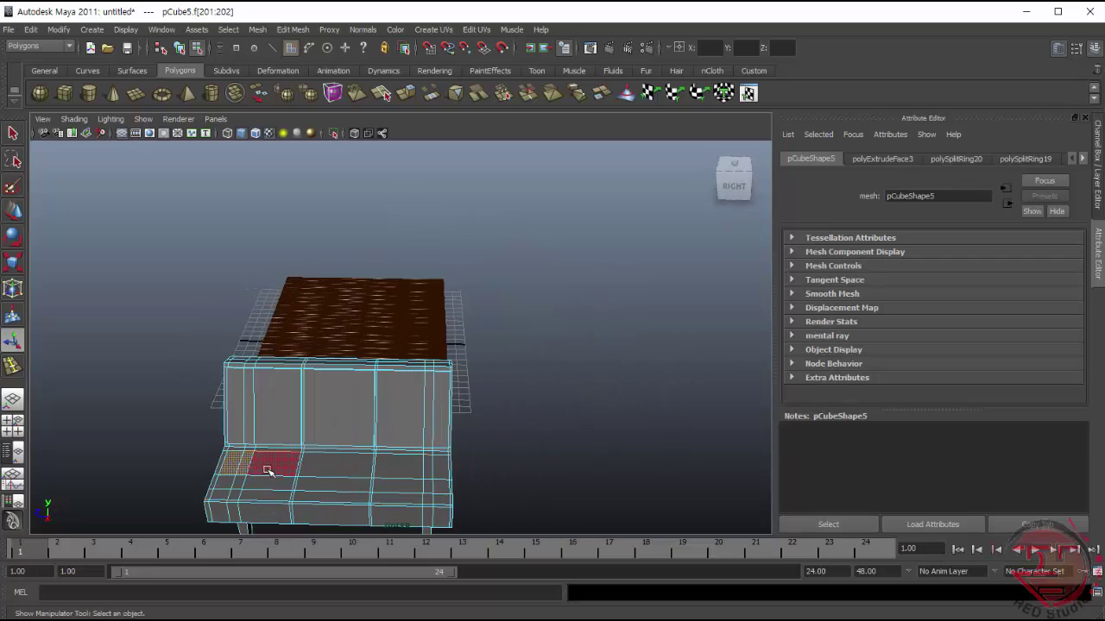
mouse_move(267, 471)
left_mouse_down("shift")
mouse_move(436, 474)
mouse_move(255, 490)
left_mouse_up("shift")
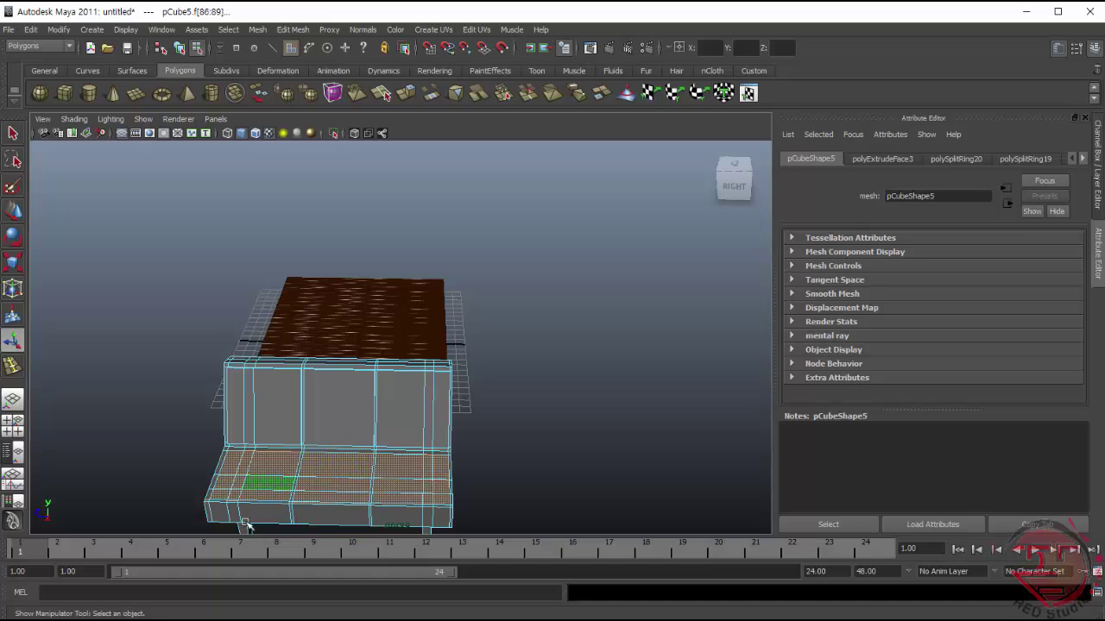
key("ctrl+e")
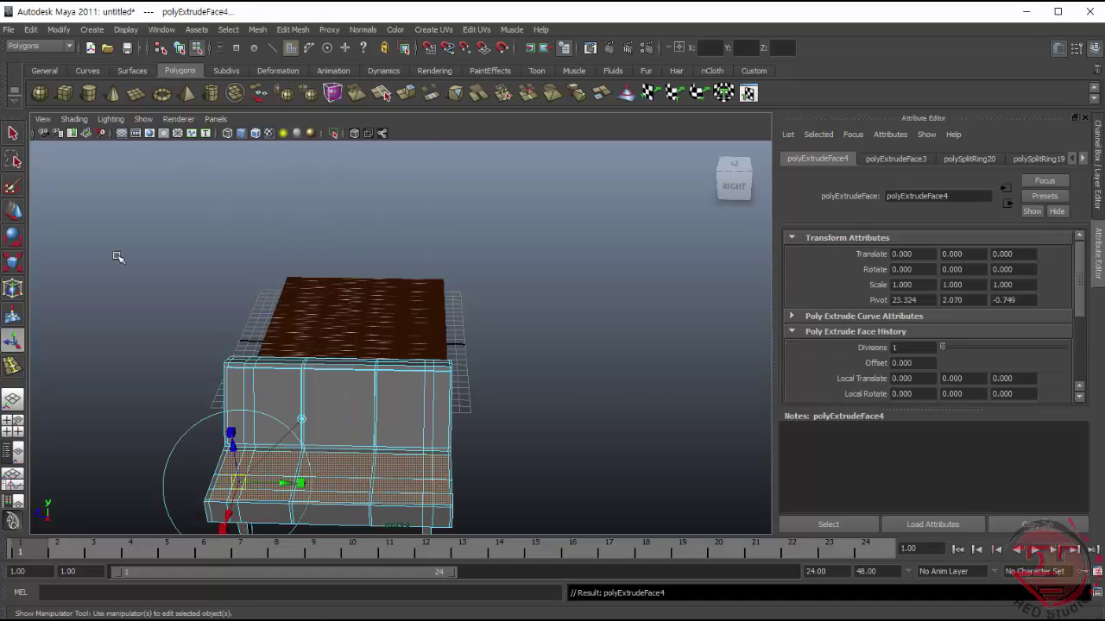
mouse_move(489, 390)
left_mouse_down("alt")
mouse_move(538, 293)
mouse_move(572, 306)
mouse_move(576, 296)
left_mouse_up("alt")
left_click(594, 289)
key("q")
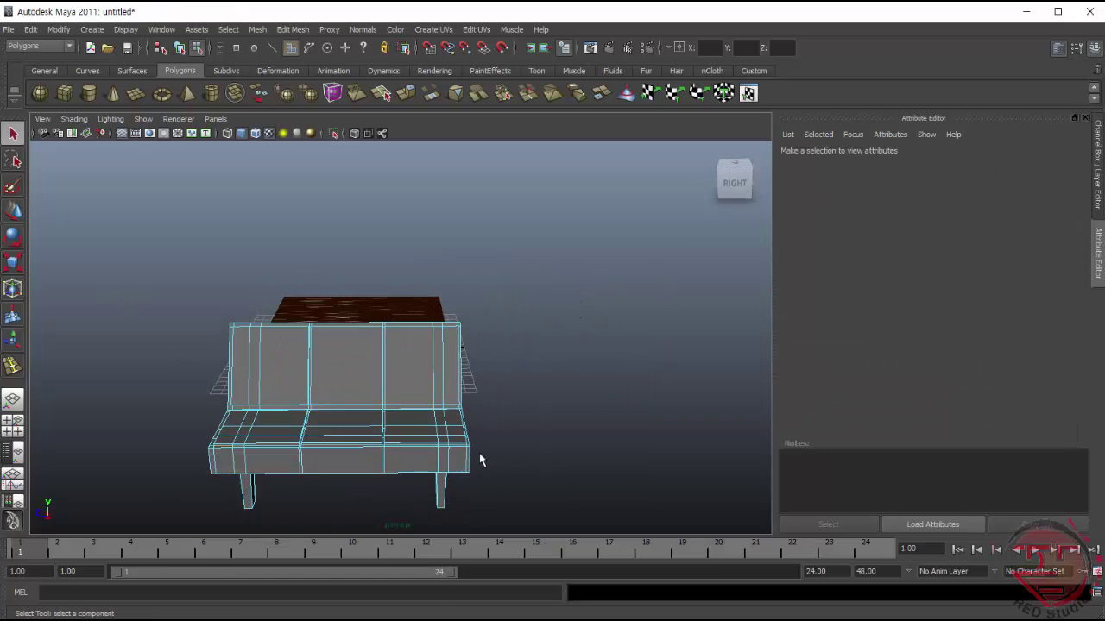
key("F8")
left_click_drag(516, 456, 448, 486, "alt")
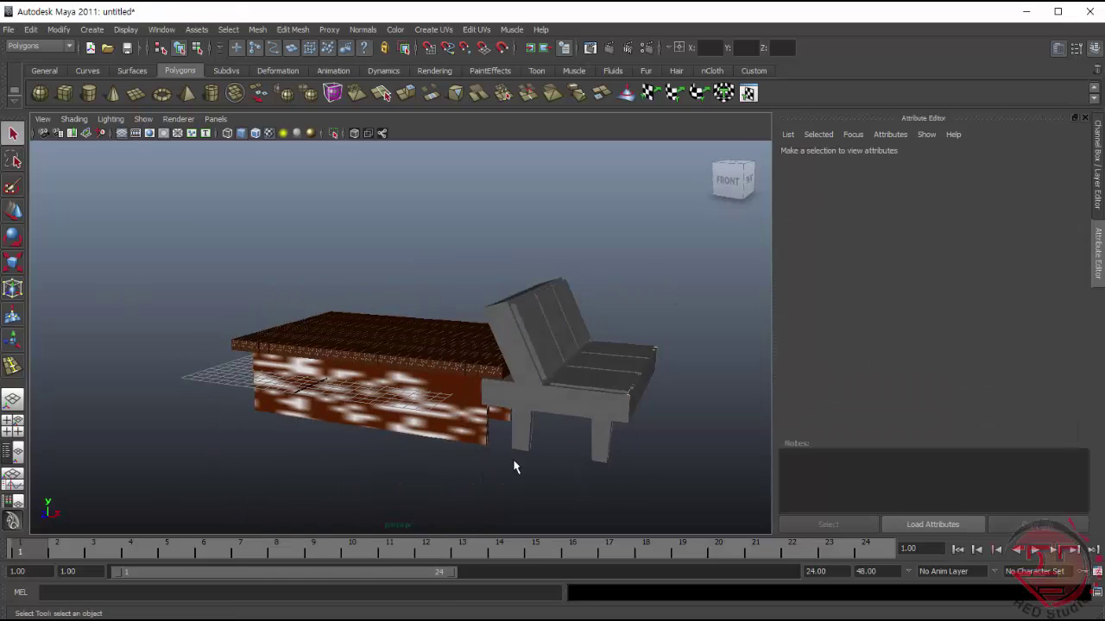
mouse_move(513, 467)
left_mouse_down("alt")
mouse_move(402, 469)
mouse_move(495, 458)
mouse_move(455, 447)
left_mouse_up("alt")
- Select the sofa and insert edge loops across its back with Insert Edge Loop Tool
right_click(455, 447)
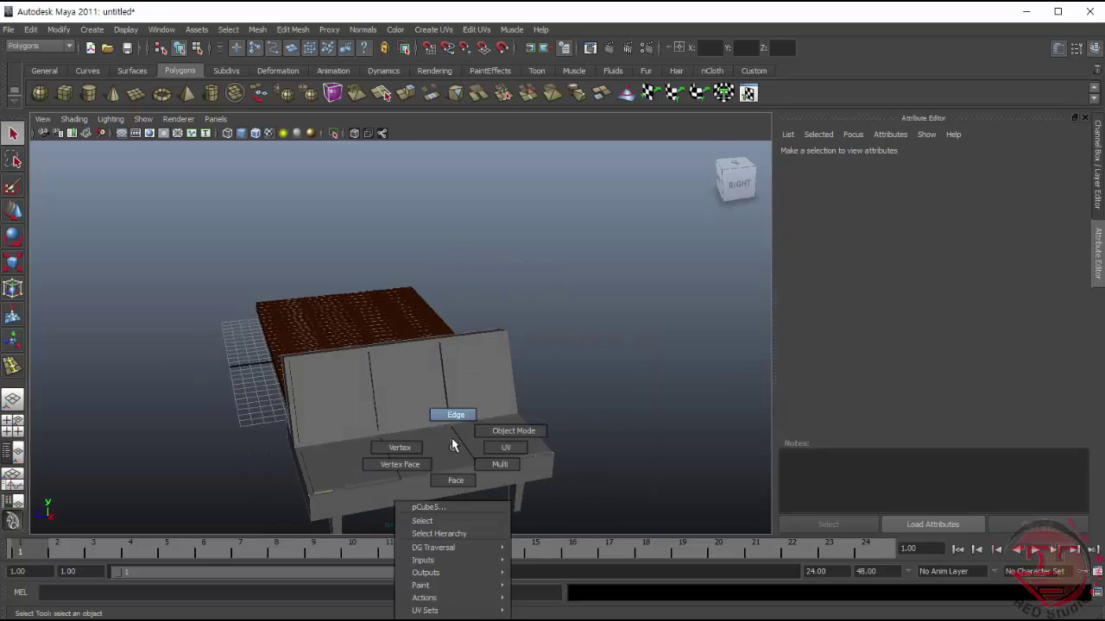
left_click(360, 439)
left_click(293, 29)
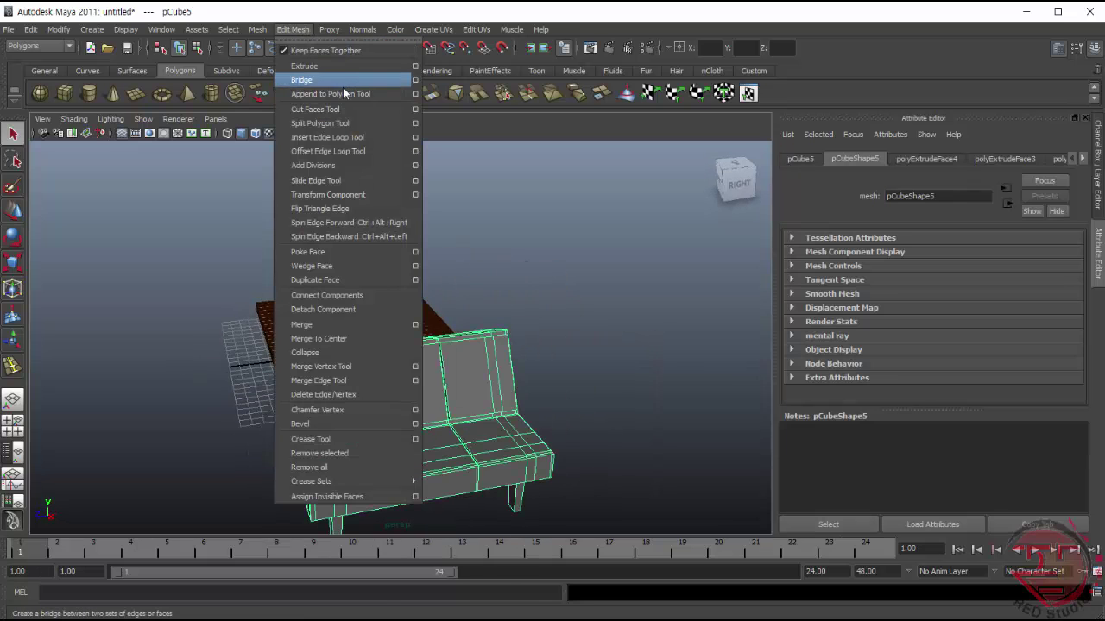
left_click(328, 137)
left_click(335, 374)
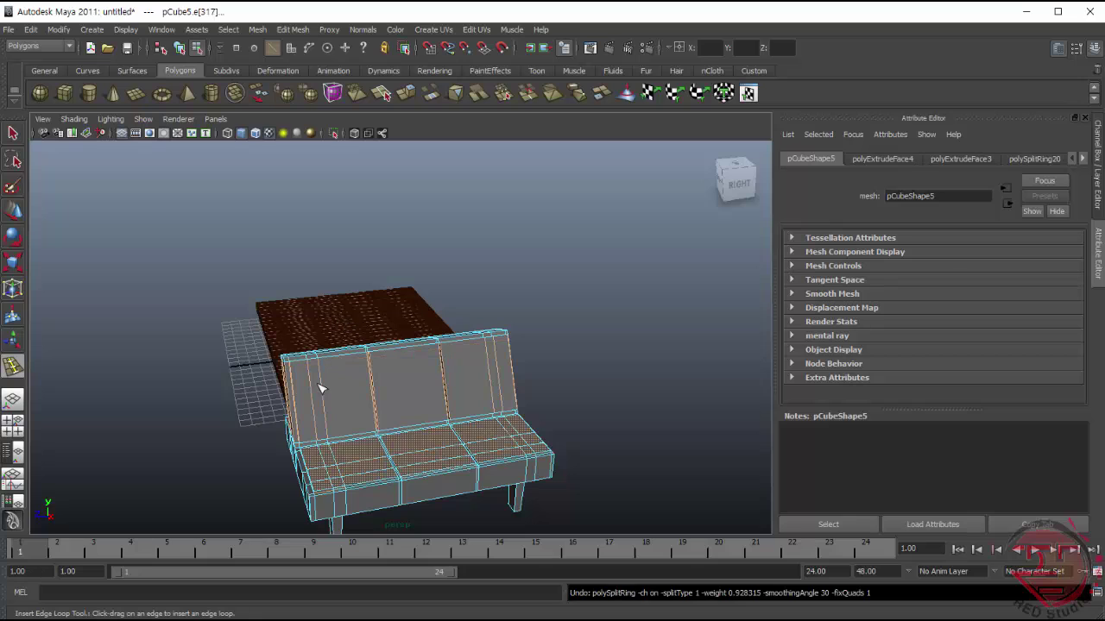
left_click(301, 442)
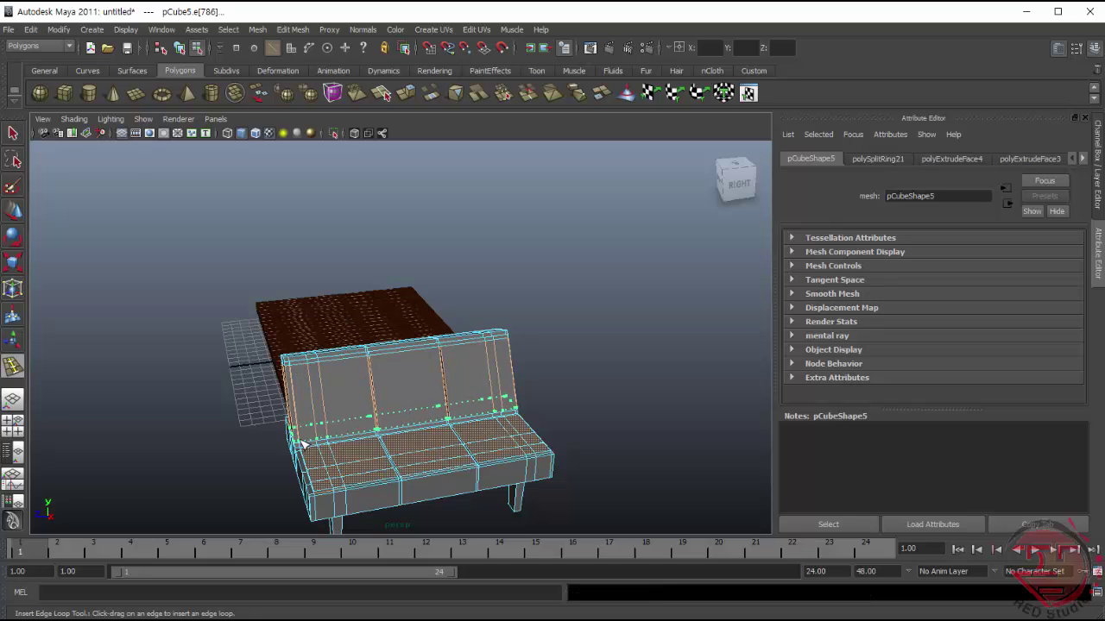
- Add more edge loops across the back and seat cushions and on the sofa's side
left_click(298, 368)
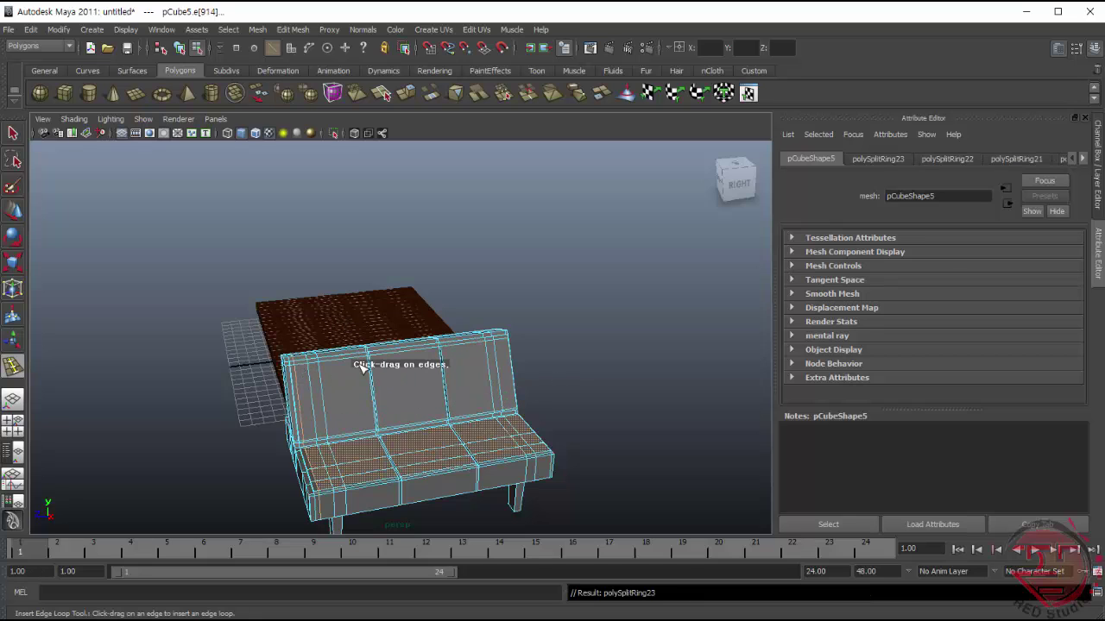
left_click(359, 359)
left_click(388, 356)
left_click(444, 354)
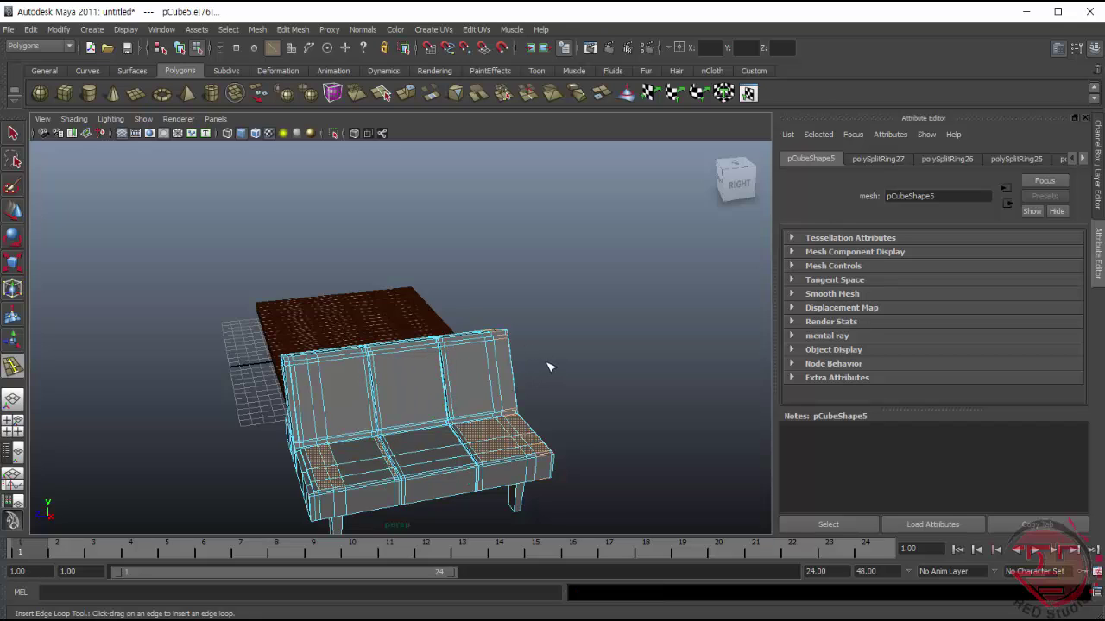
mouse_move(289, 468)
left_mouse_down("alt")
mouse_move(301, 474)
mouse_move(328, 449)
left_mouse_up("alt")
left_click_drag(573, 468, 574, 469)
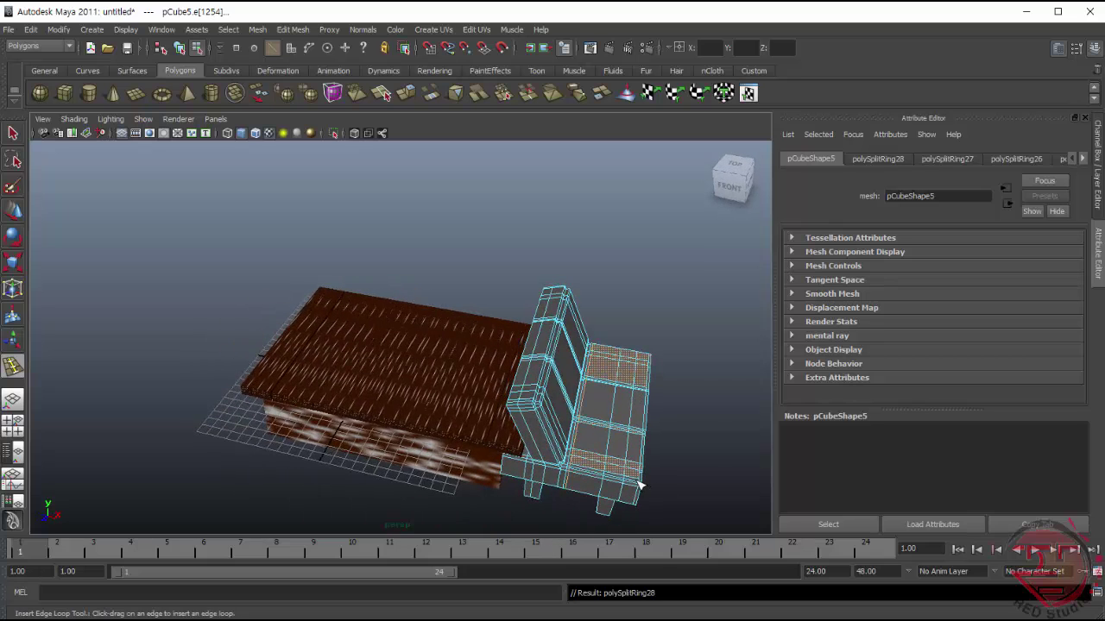
mouse_move(664, 477)
left_mouse_down("alt")
mouse_move(572, 456)
mouse_move(465, 503)
left_mouse_up("alt")
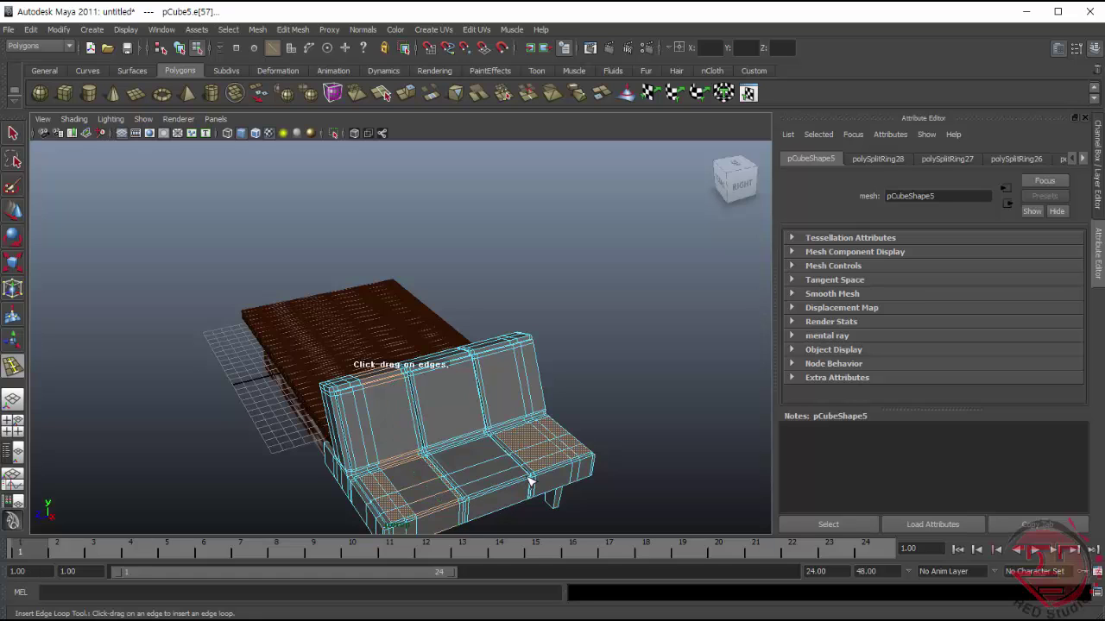
key("q")
left_click(87, 291)
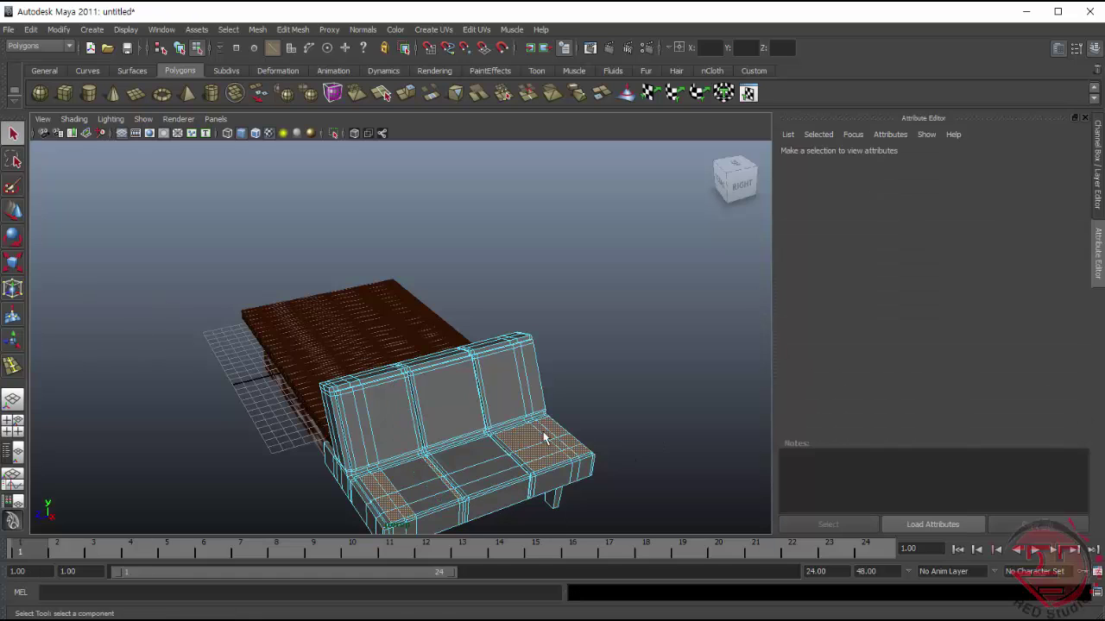
- Apply Mesh > Smooth to the whole sofa object
key("F8")
left_click(512, 484)
left_click(530, 518)
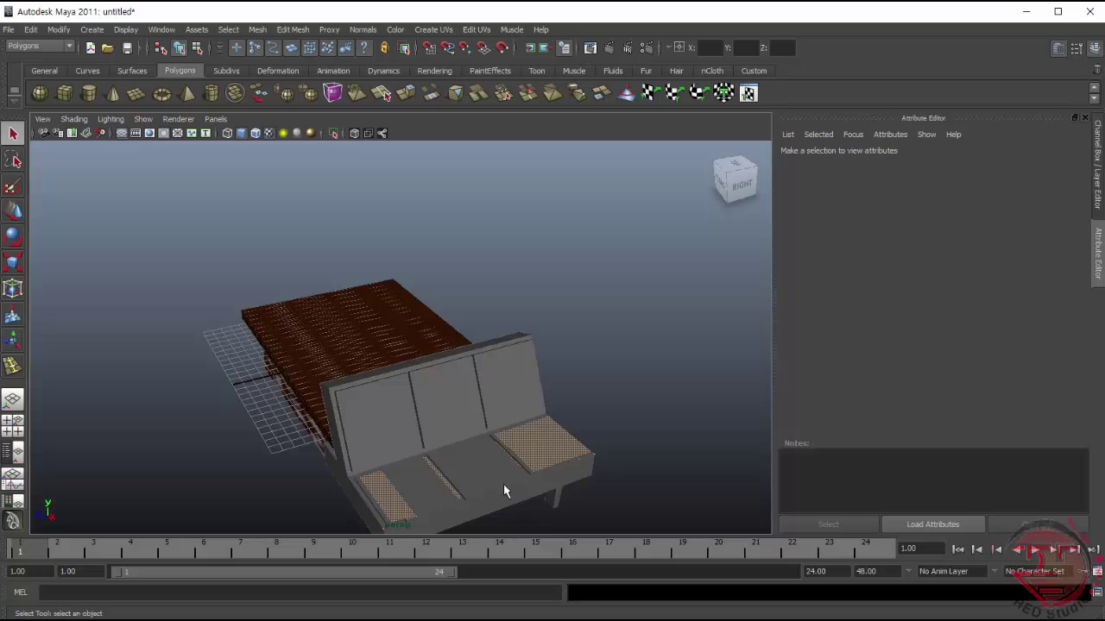
left_click(503, 484)
left_click(257, 29)
left_click(276, 103)
left_click(91, 263)
- Inspect the smoothed sofa from below and the front, then select the middle cushion faces
mouse_move(573, 466)
left_mouse_down("alt")
mouse_move(658, 409)
mouse_move(648, 432)
left_mouse_up("alt")
left_click(337, 370)
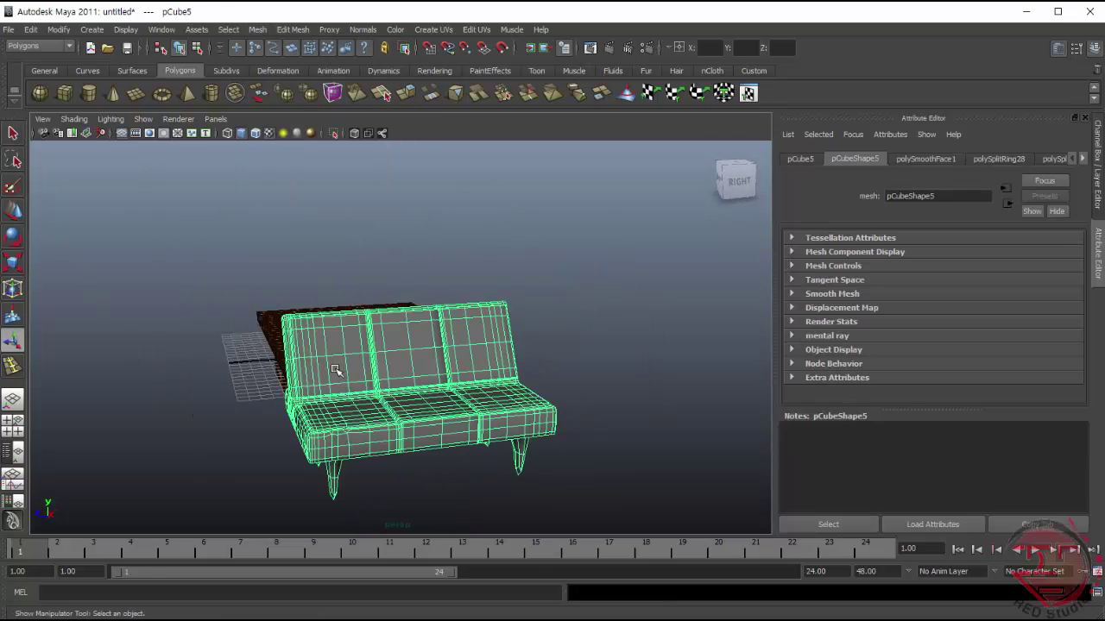
left_click(627, 327)
left_click(316, 344)
left_click_drag(636, 442, 345, 506, "alt")
left_click(346, 489)
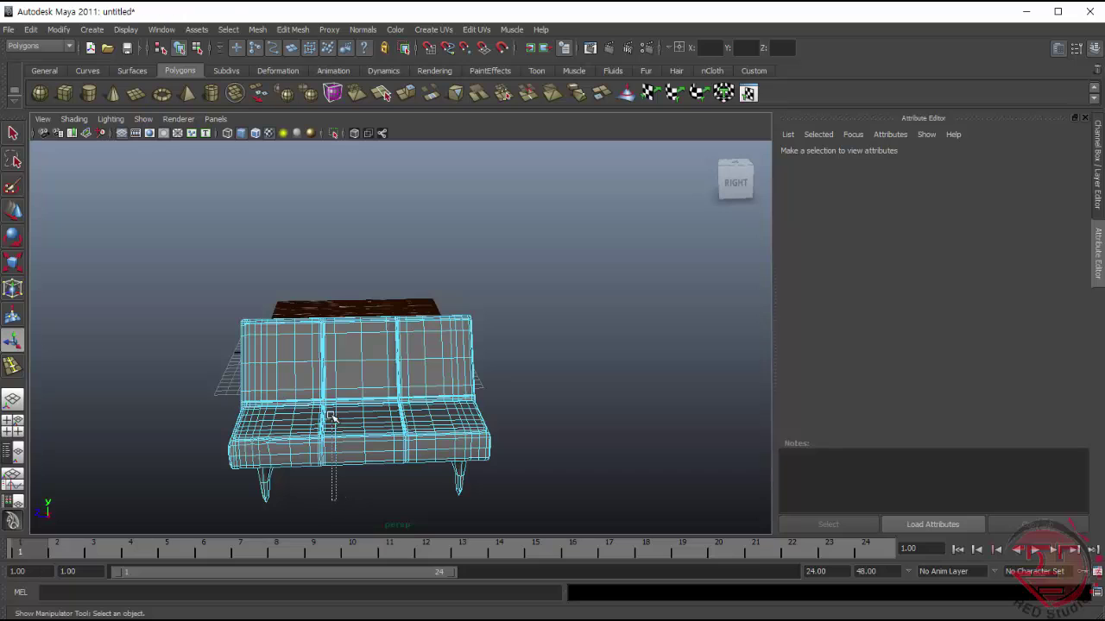
left_click_drag(331, 417, 350, 541)
- Assign a red Shading Map material to the middle column's back and seat faces
left_click(328, 451)
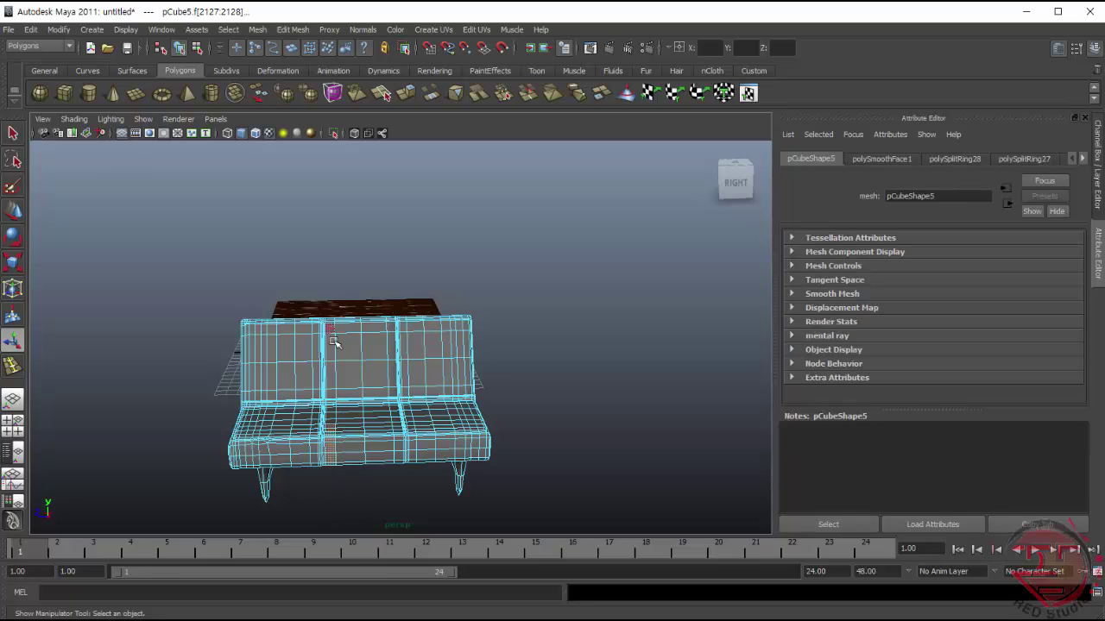
left_click(395, 408)
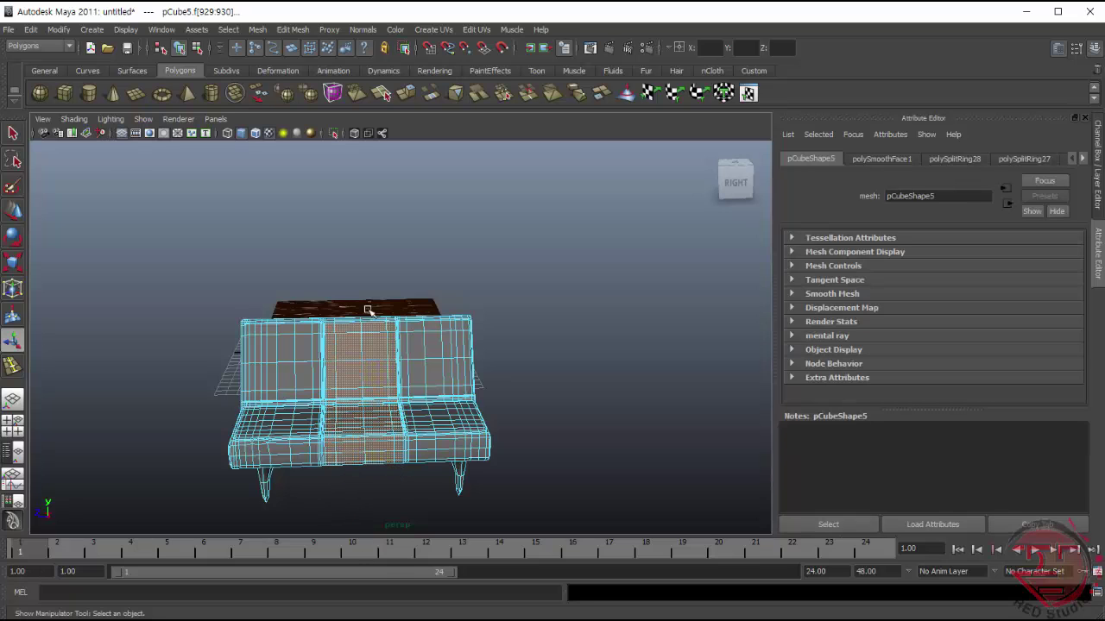
right_click_drag(367, 310, 345, 530)
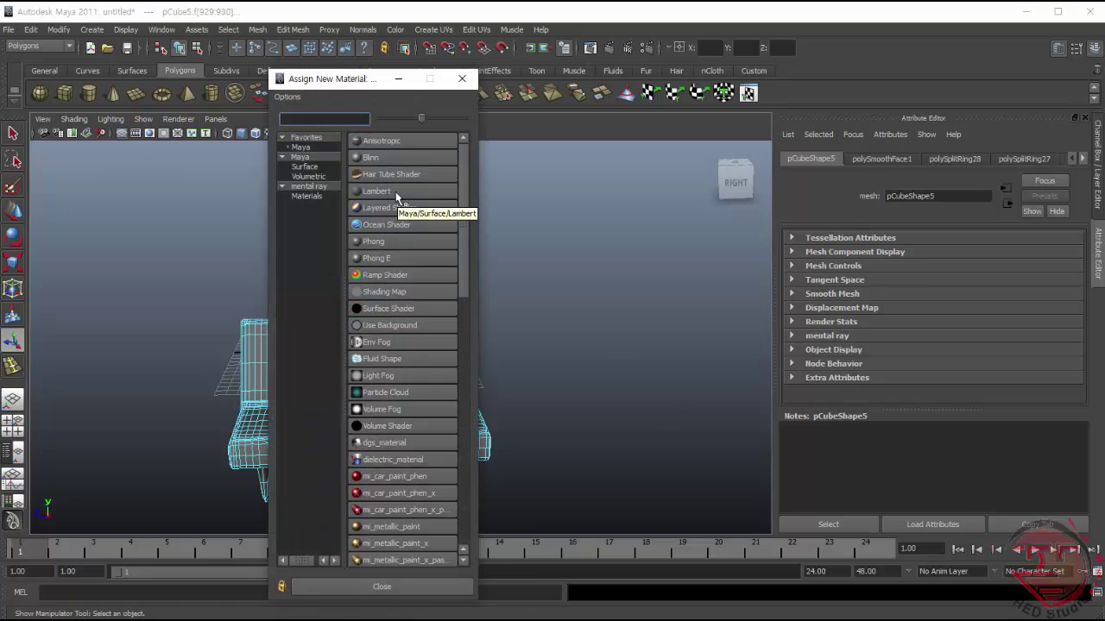
left_click(388, 292)
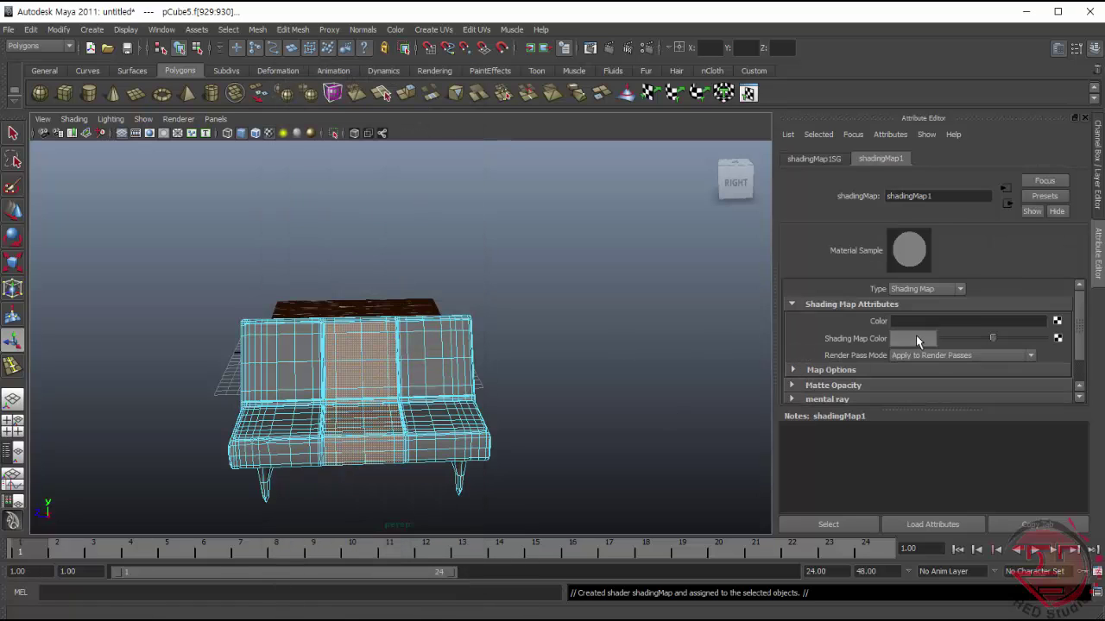
left_click(915, 335)
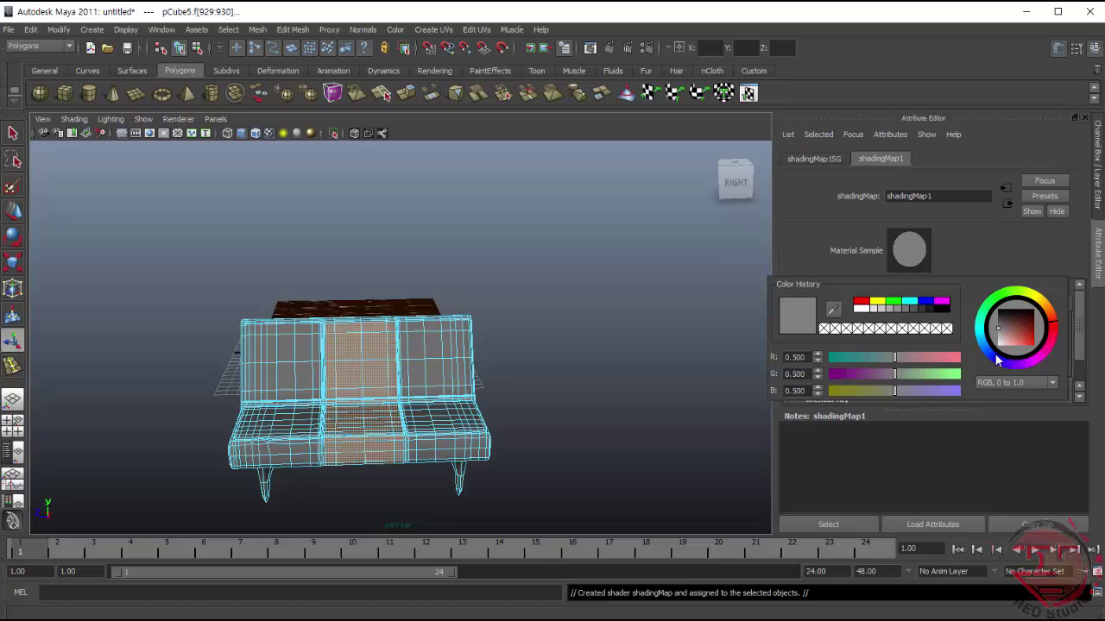
left_click(911, 338)
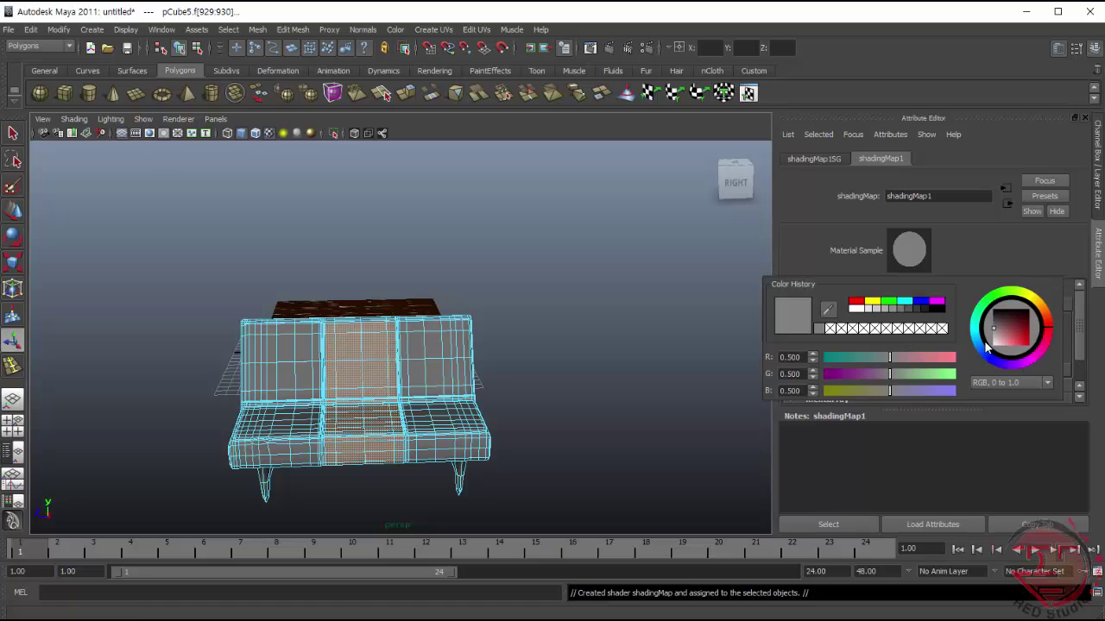
left_click(856, 306)
left_click(636, 395)
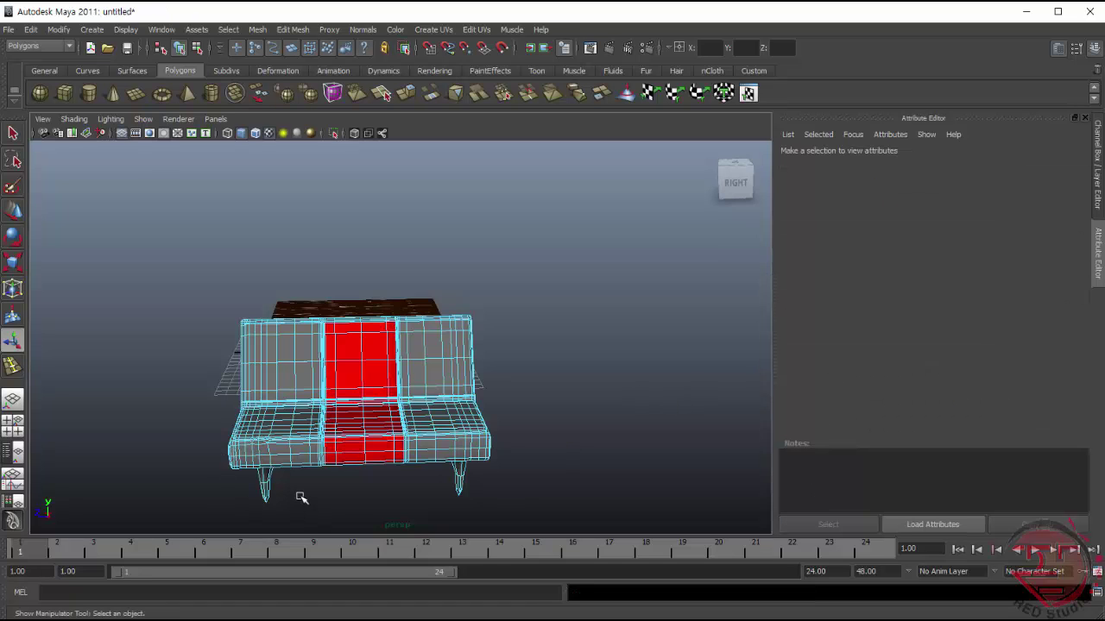
- Give the remaining side cushion faces a new near-black Shading Map material
mouse_move(288, 505)
left_mouse_down("alt")
mouse_move(285, 481)
mouse_move(294, 504)
left_mouse_up("alt")
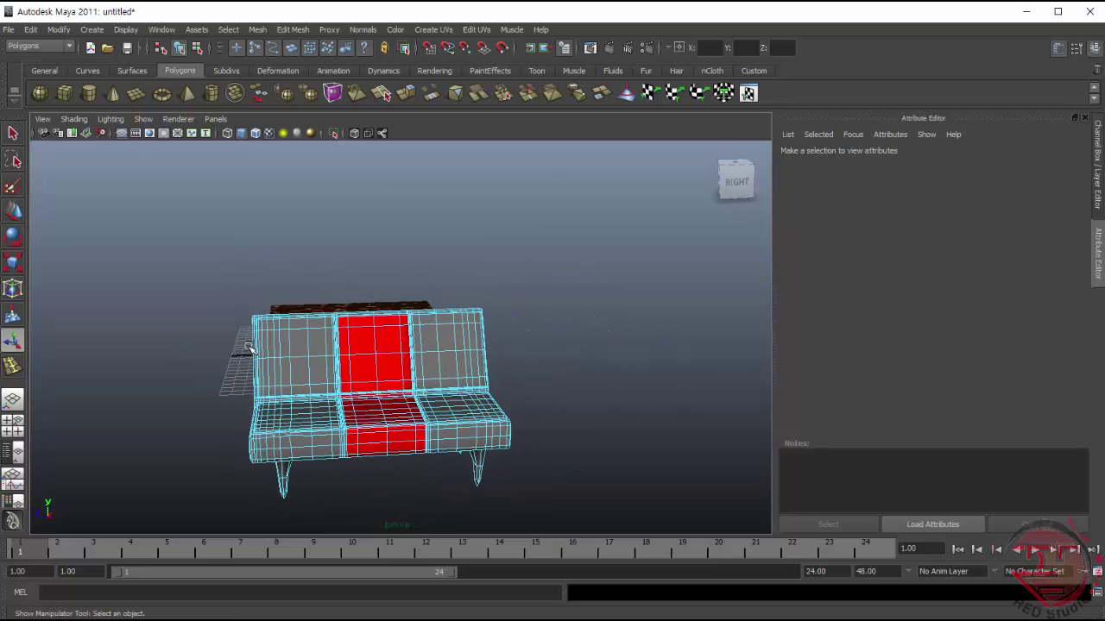
left_click(335, 452)
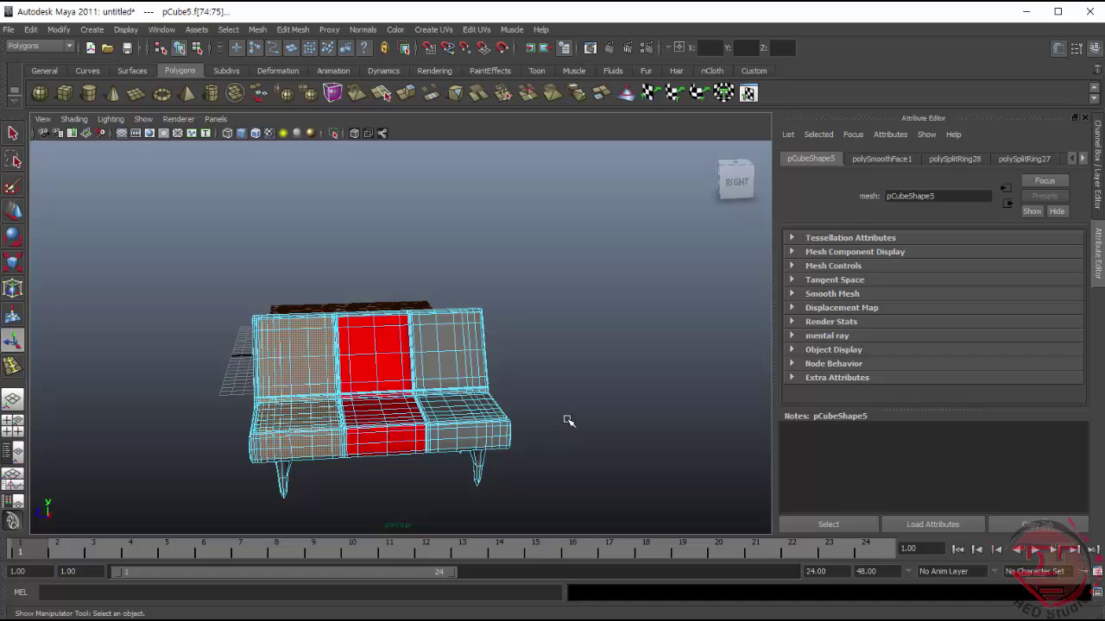
mouse_move(567, 420)
left_mouse_down("alt")
mouse_move(439, 414)
mouse_move(245, 323)
left_mouse_up("alt")
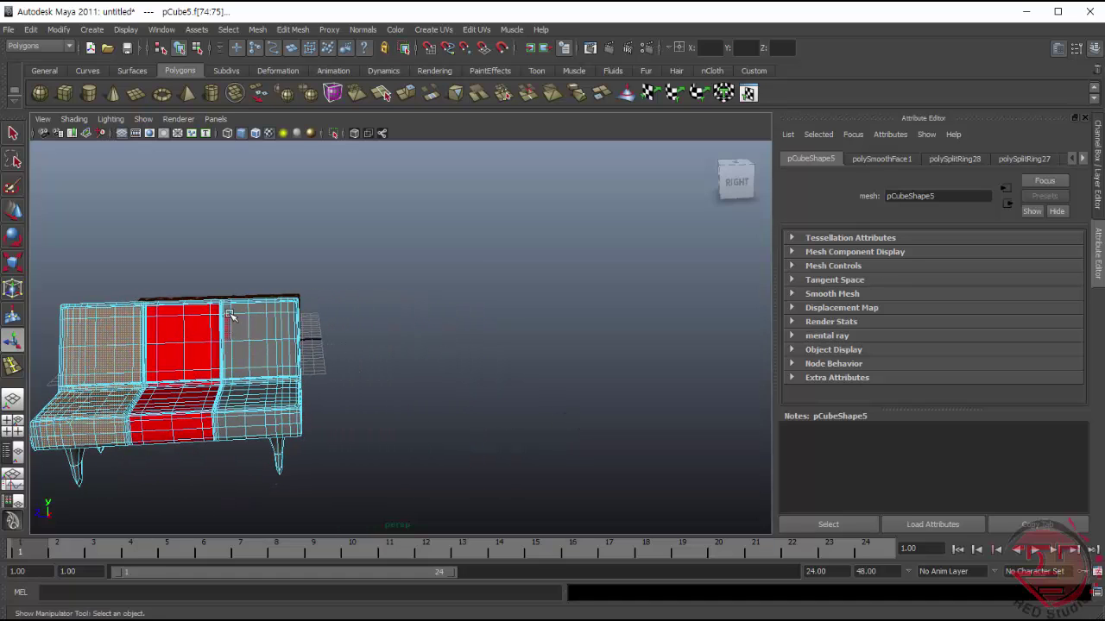
left_click(278, 425)
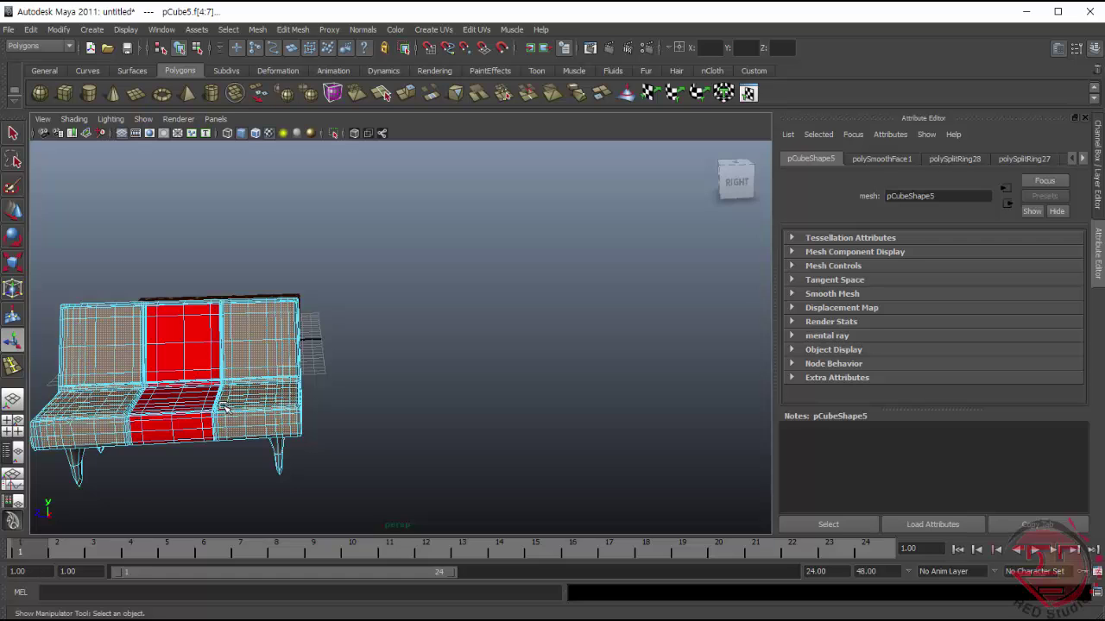
right_click_drag(259, 328, 264, 535)
left_click(338, 307)
left_click(913, 338)
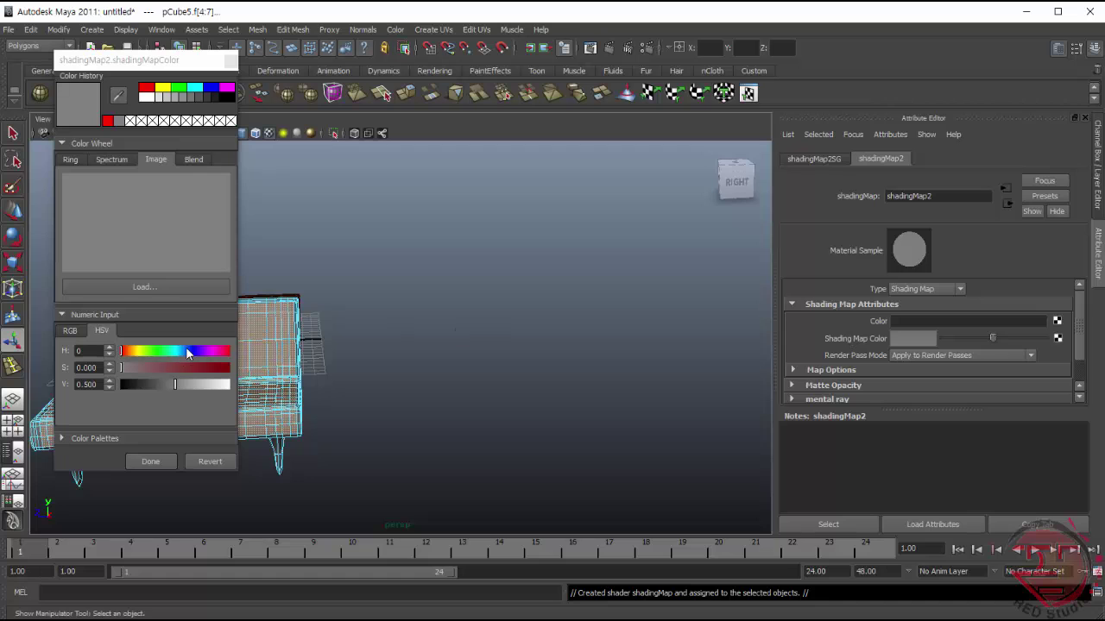
left_click_drag(158, 383, 141, 386)
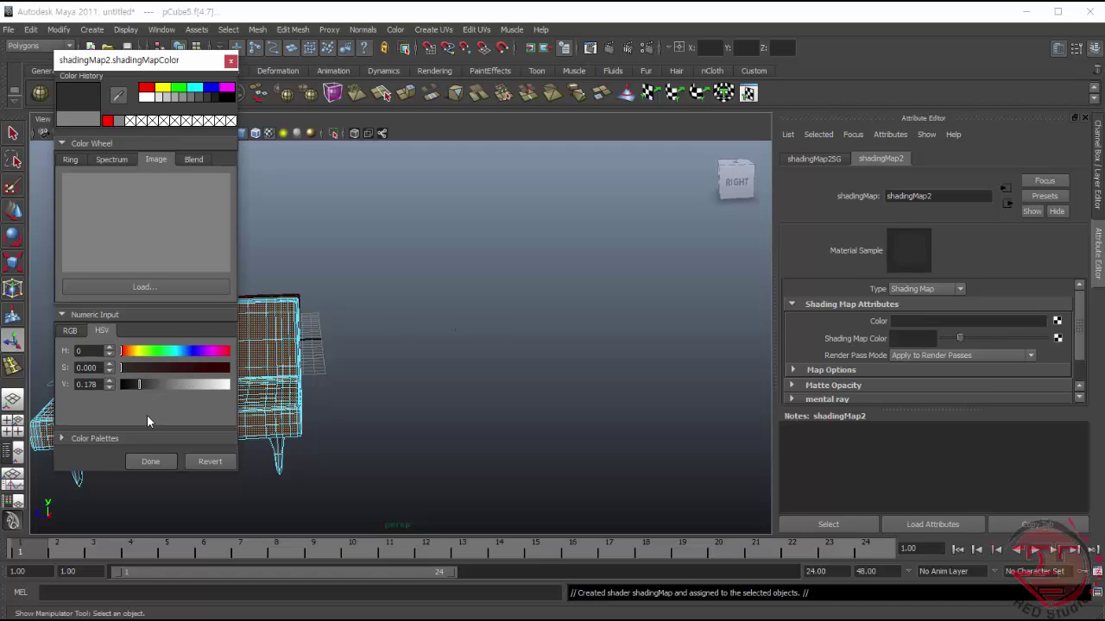
left_click(151, 462)
left_click(446, 350)
mouse_move(446, 349)
left_mouse_down("alt")
mouse_move(468, 414)
mouse_move(424, 382)
left_mouse_up("alt")
right_click(366, 423)
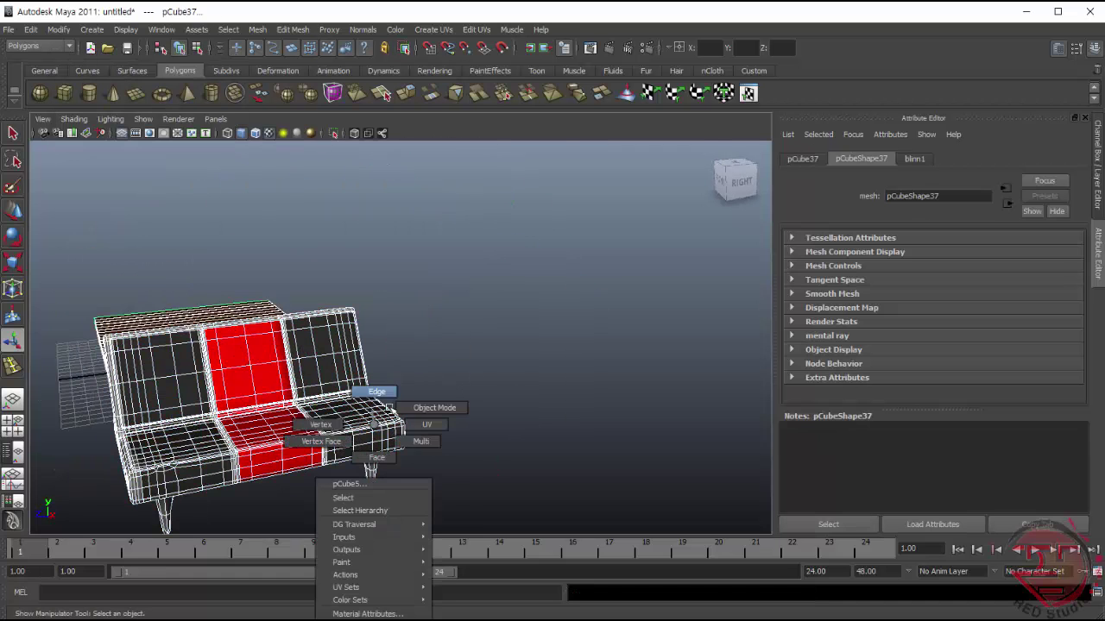
left_click(499, 376)
mouse_move(499, 377)
left_mouse_down("alt")
mouse_move(535, 458)
mouse_move(483, 478)
mouse_move(437, 464)
mouse_move(539, 467)
mouse_move(532, 443)
left_mouse_up("alt")
mouse_move(603, 461)
left_mouse_down("alt")
mouse_move(575, 476)
mouse_move(550, 360)
left_mouse_up("alt")
mouse_move(671, 401)
left_mouse_down("alt")
mouse_move(619, 416)
mouse_move(637, 371)
left_mouse_up("alt")
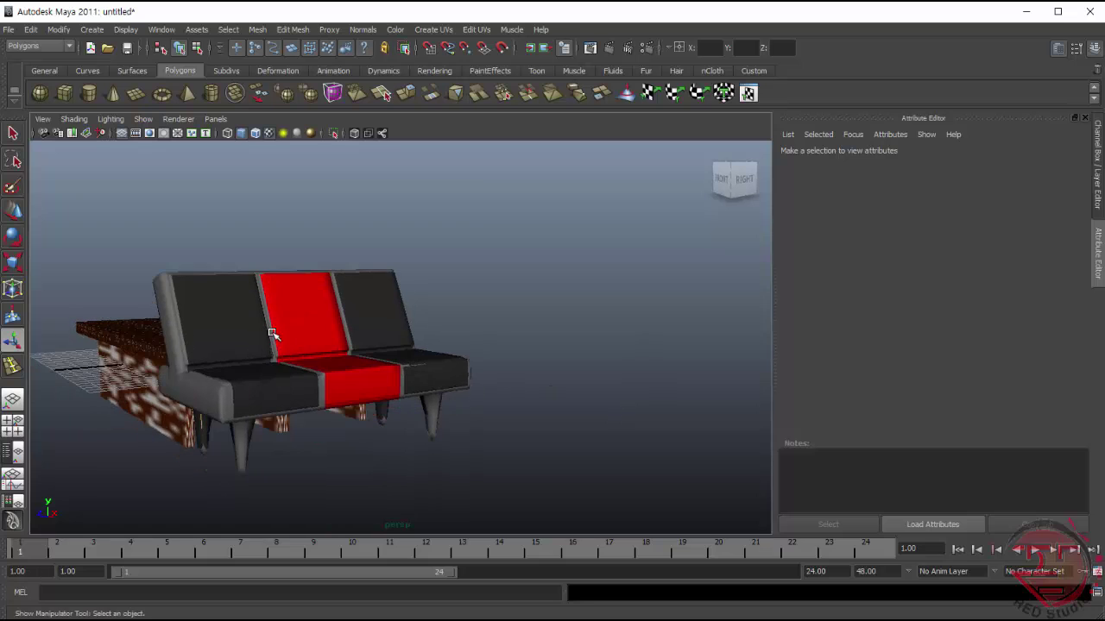
left_click(215, 401)
left_click(256, 28)
left_click(468, 266)
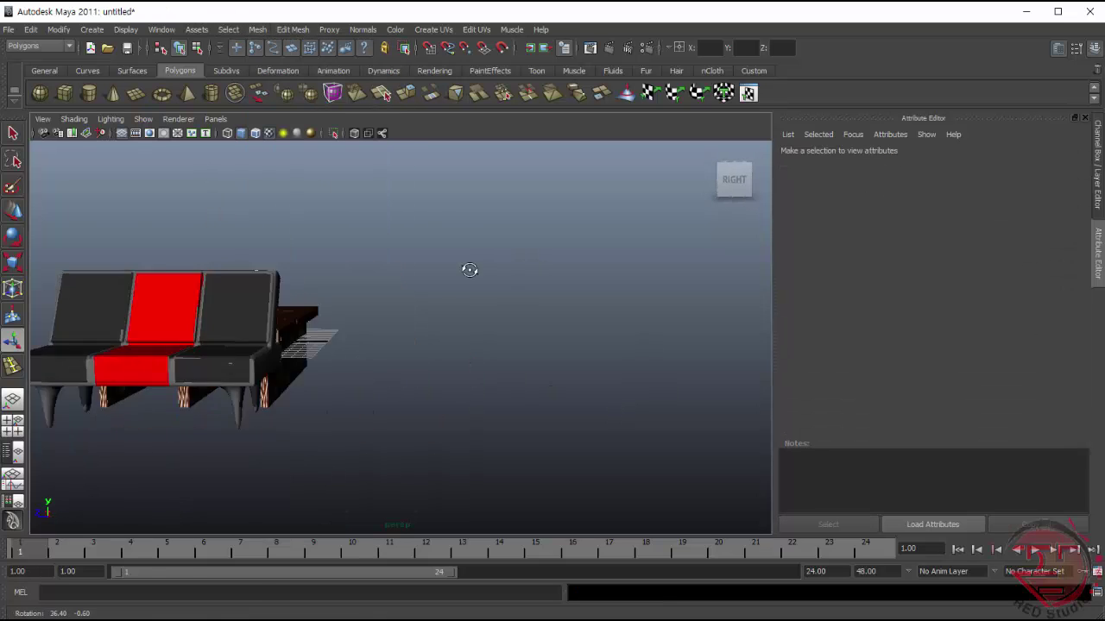
mouse_move(469, 267)
left_mouse_down("alt")
mouse_move(529, 277)
mouse_move(572, 326)
mouse_move(529, 347)
mouse_move(636, 301)
mouse_move(509, 334)
mouse_move(181, 510)
left_mouse_up("alt")
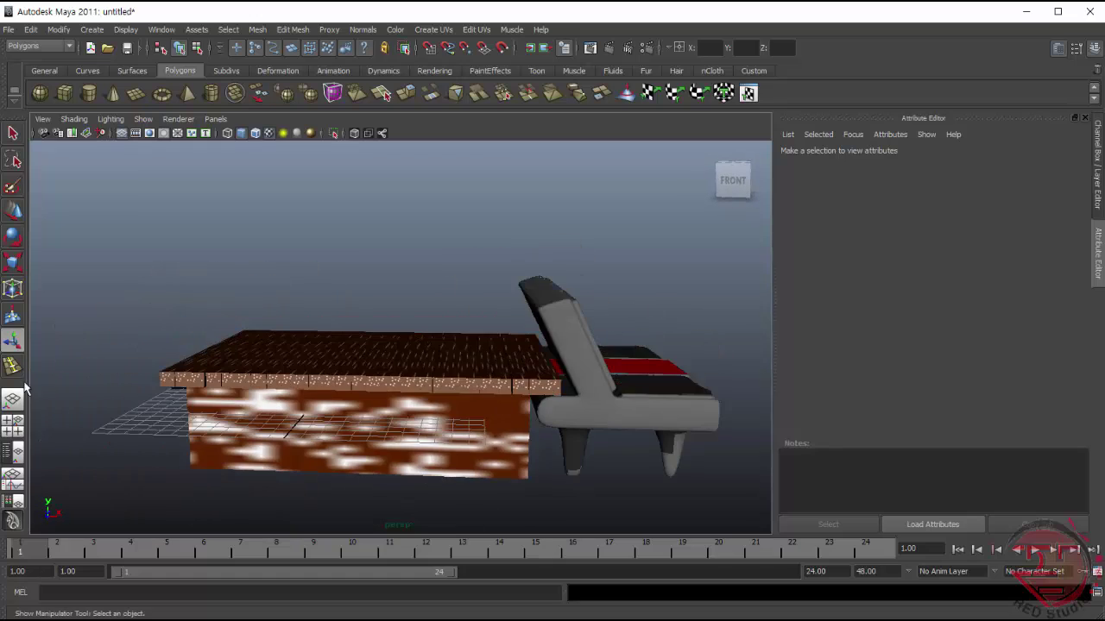
mouse_move(34, 390)
left_mouse_down("alt")
mouse_move(172, 431)
mouse_move(237, 477)
mouse_move(476, 486)
mouse_move(500, 500)
mouse_move(144, 599)
mouse_move(351, 498)
mouse_move(173, 518)
left_mouse_up("alt")
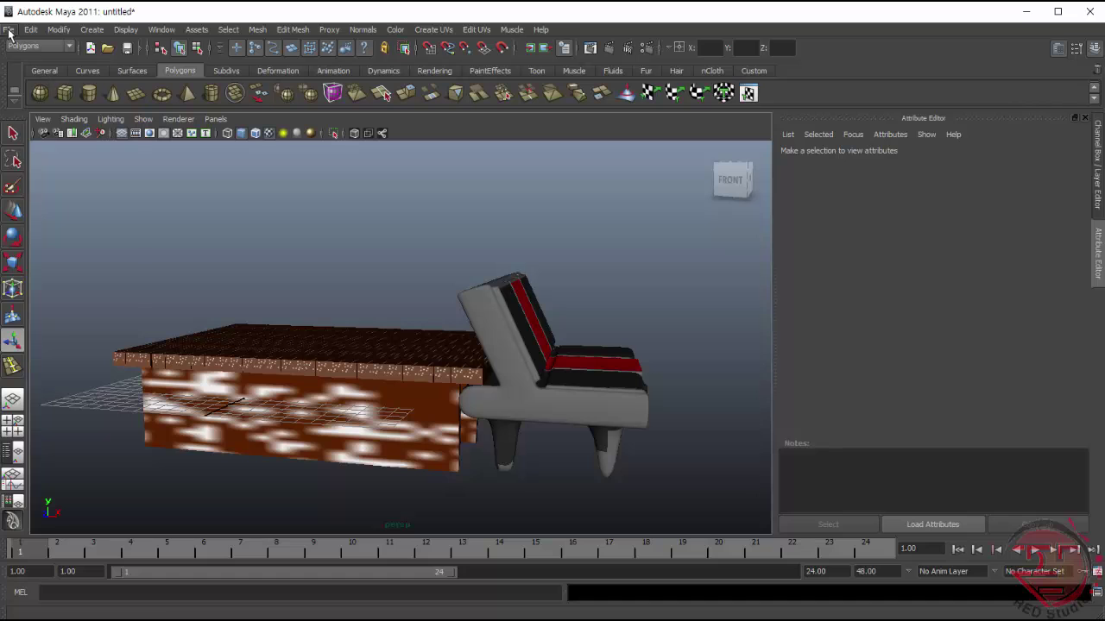
left_click(9, 29)
- Save the scene as Bed.mb in the D:\MayaModeling folder
left_click(75, 94)
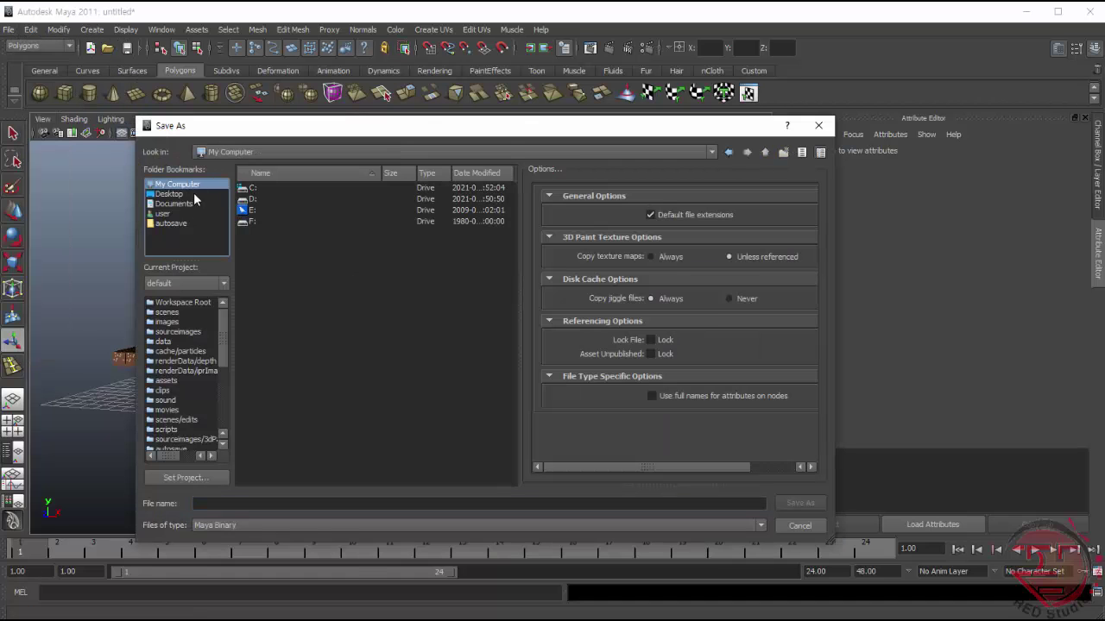
double_click(253, 199)
double_click(264, 200)
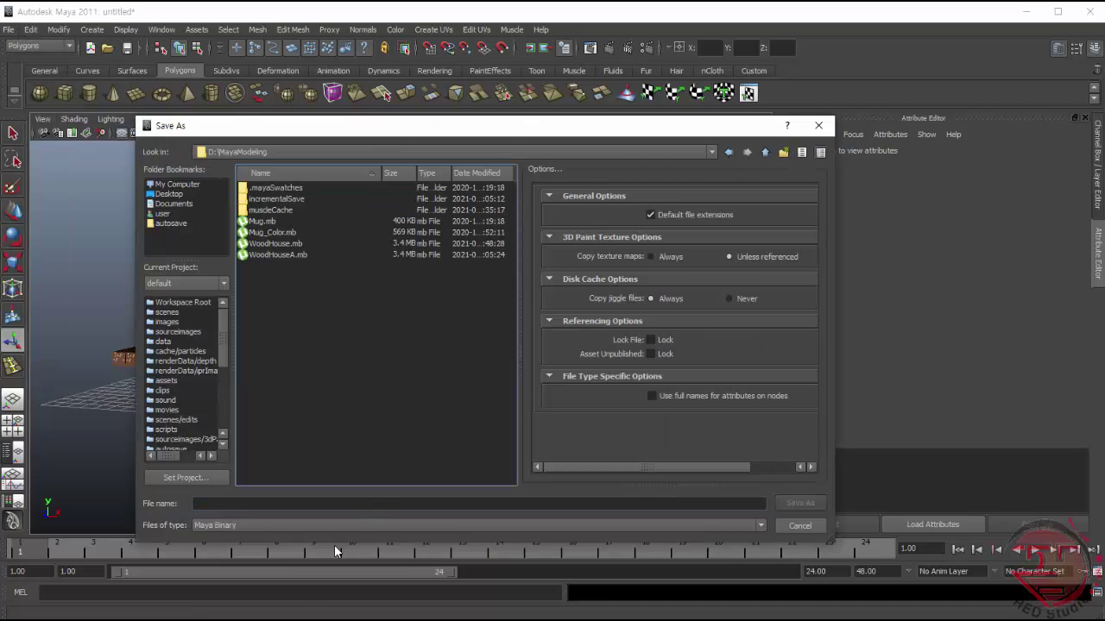
left_click(332, 503)
type("Bed")
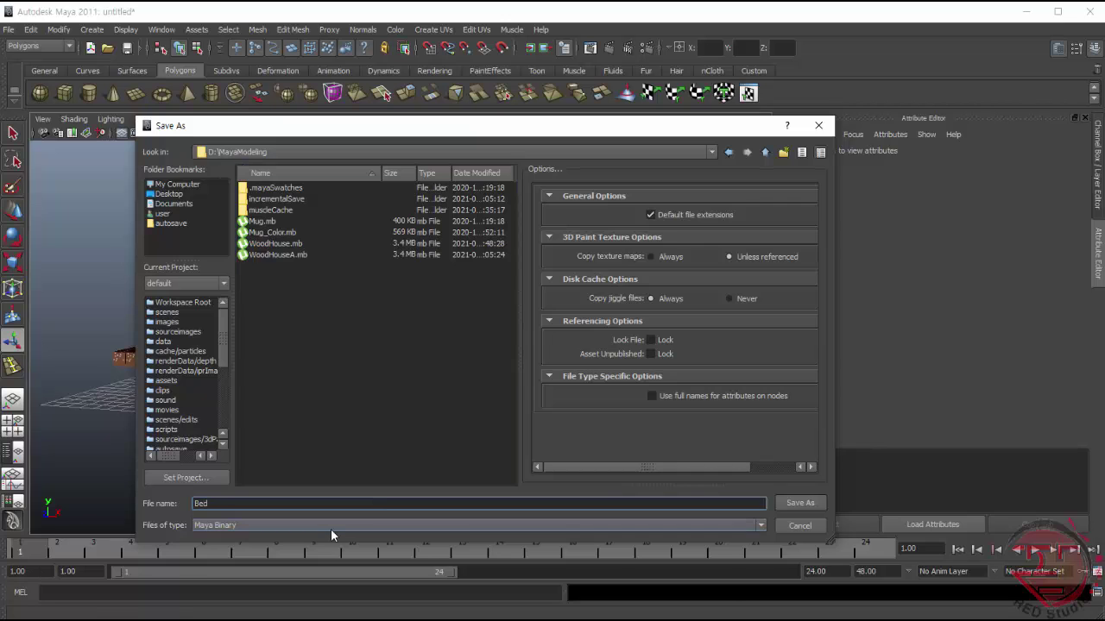
key("Return")
- Open the WoodHouseA.mb scene
left_click(8, 29)
left_click(34, 61)
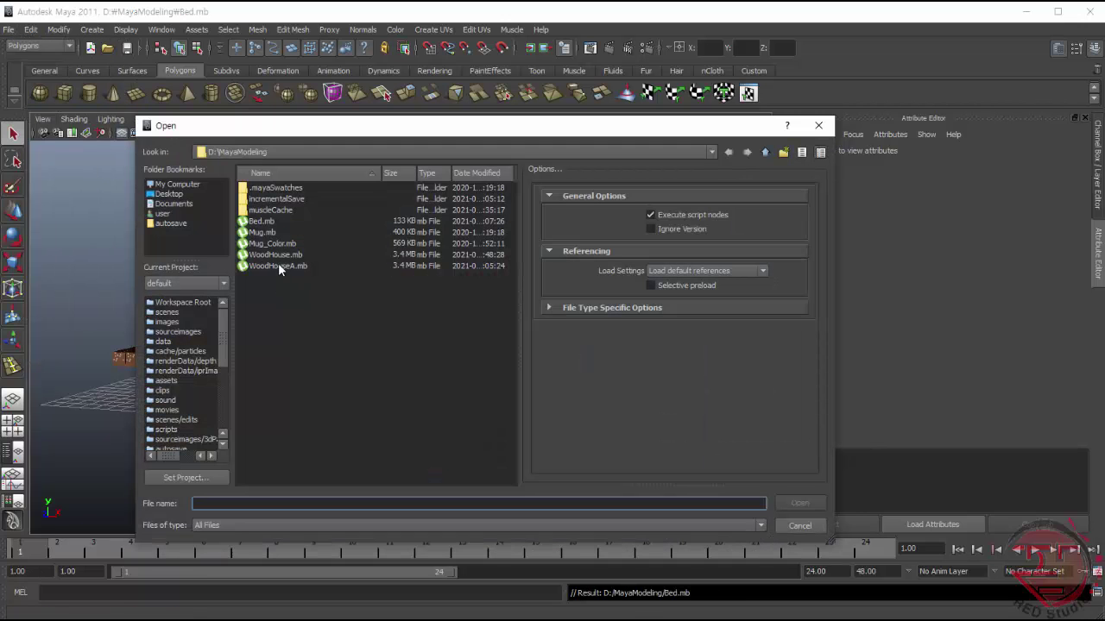
left_click(277, 266)
left_click(800, 503)
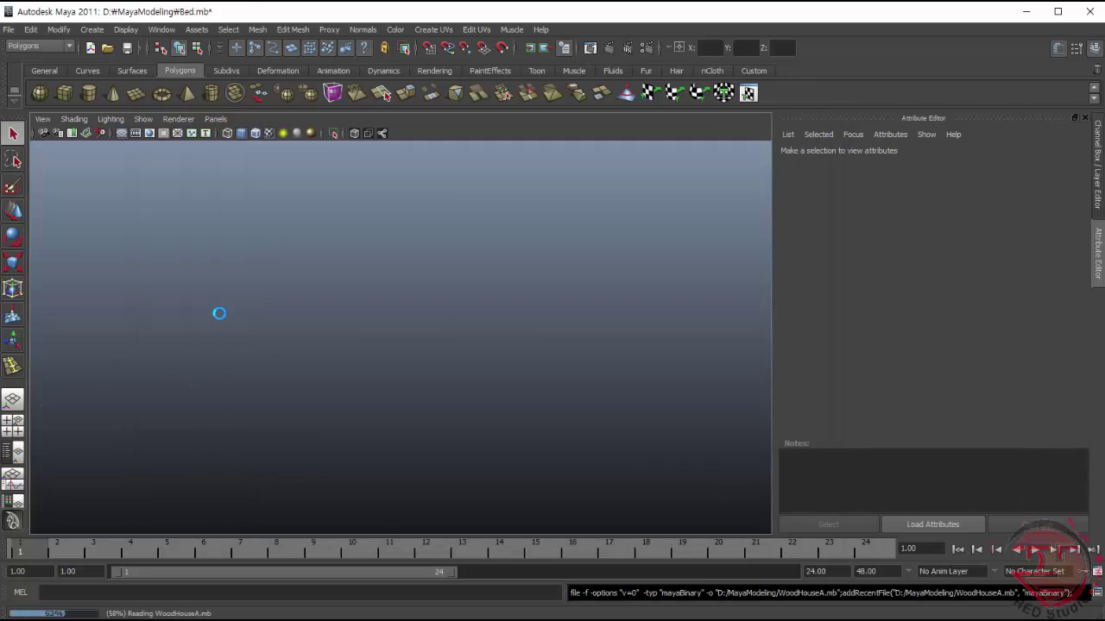
- Orbit and zoom the view around the wooden house and into its interior room
mouse_move(220, 329)
left_mouse_down("alt")
mouse_move(377, 394)
mouse_move(492, 298)
left_mouse_up("alt")
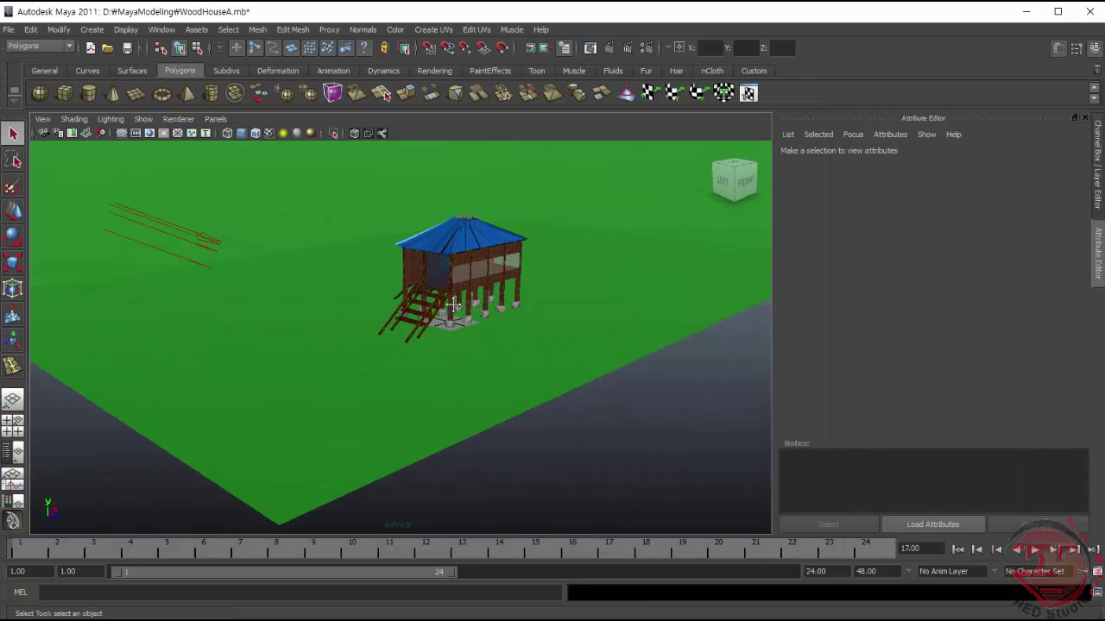
scroll(453, 305, "up", 5)
scroll(549, 306, "down", 2)
scroll(546, 316, "down", 3)
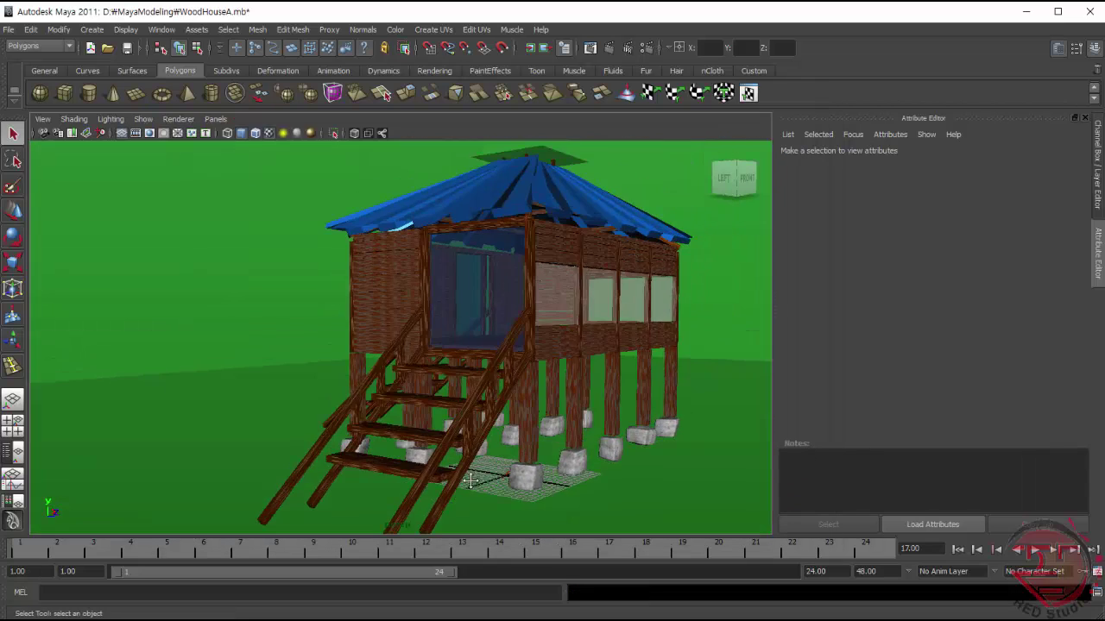
left_click_drag(546, 316, 486, 419, "alt")
right_click_drag(486, 419, 679, 535, "alt")
left_click_drag(679, 535, 328, 518, "alt")
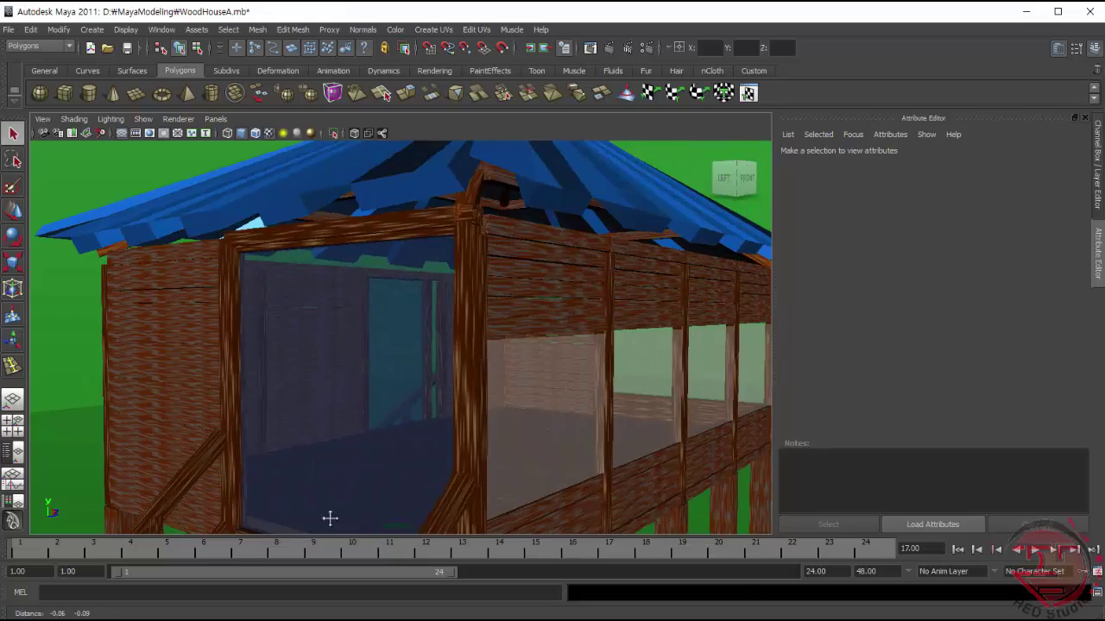
scroll(627, 461, "up", 3)
mouse_move(626, 461)
left_mouse_down("alt")
mouse_move(411, 348)
mouse_move(552, 414)
mouse_move(155, 337)
left_mouse_up("alt")
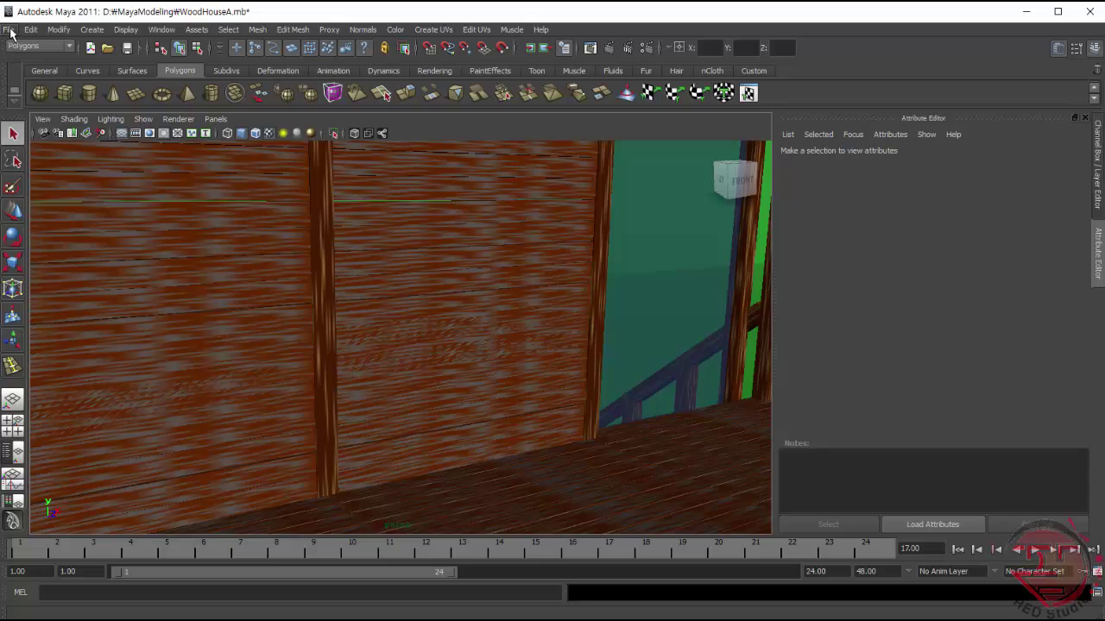
- Import Bed.mb into the WoodHouseA scene
left_click(10, 32)
left_click(53, 153)
left_click(321, 220)
left_click(796, 501)
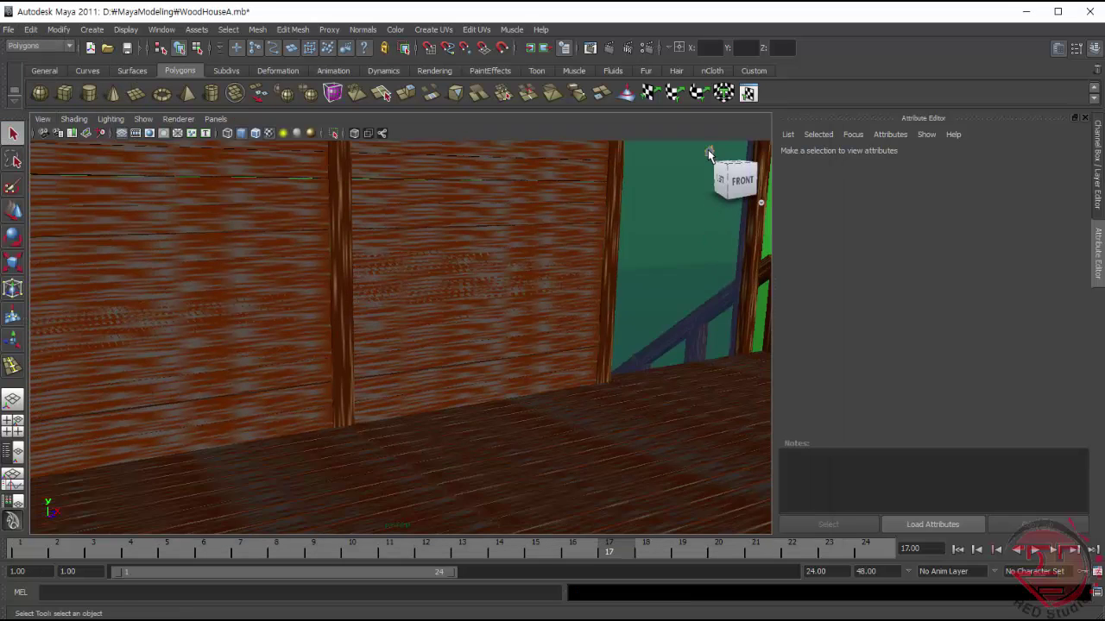
- Locate the imported bed at ground level under the house and select its pieces together
left_click_drag(645, 479, 446, 524, "alt")
mouse_move(446, 473)
left_mouse_down("alt")
mouse_move(394, 489)
mouse_move(440, 491)
mouse_move(568, 429)
left_mouse_up("alt")
left_click(568, 429)
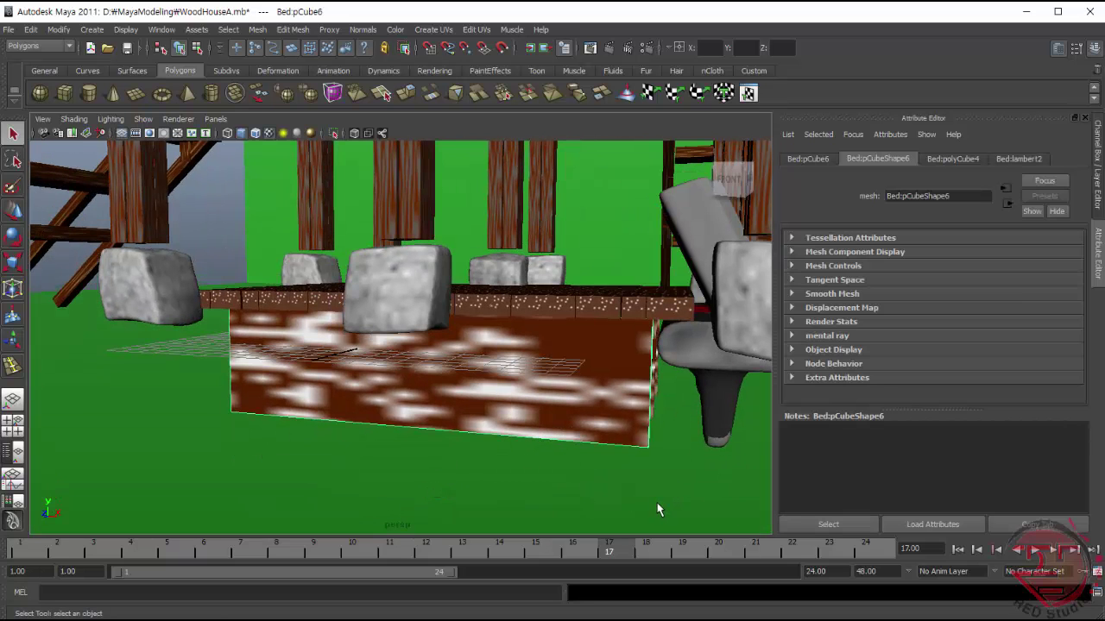
key("ctrl+z")
key("ctrl+z")
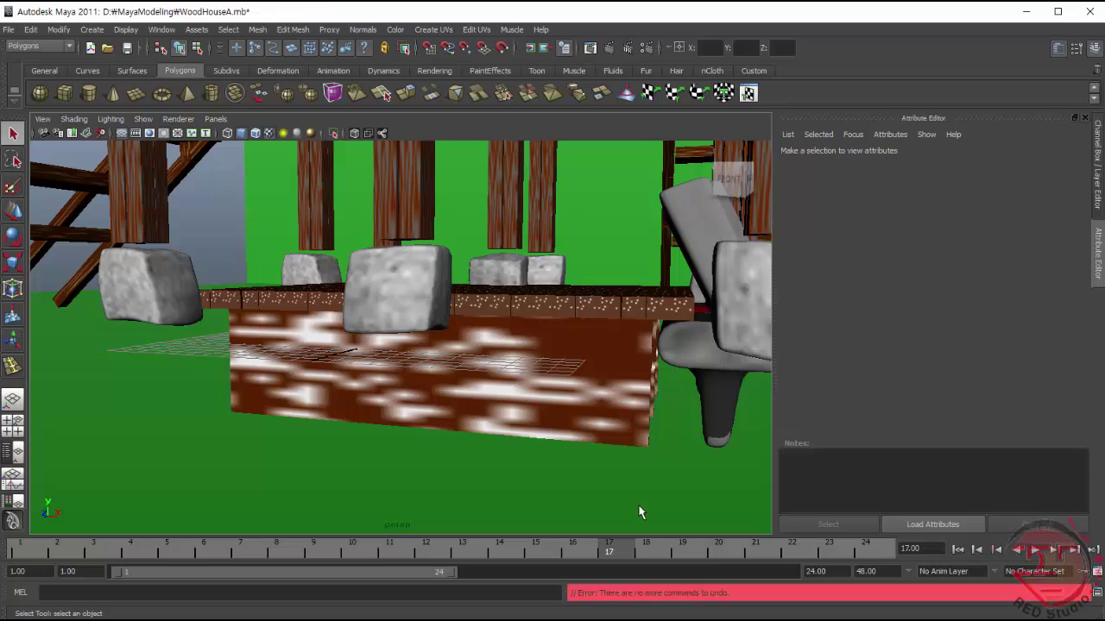
left_click_drag(614, 445, 473, 510, "alt")
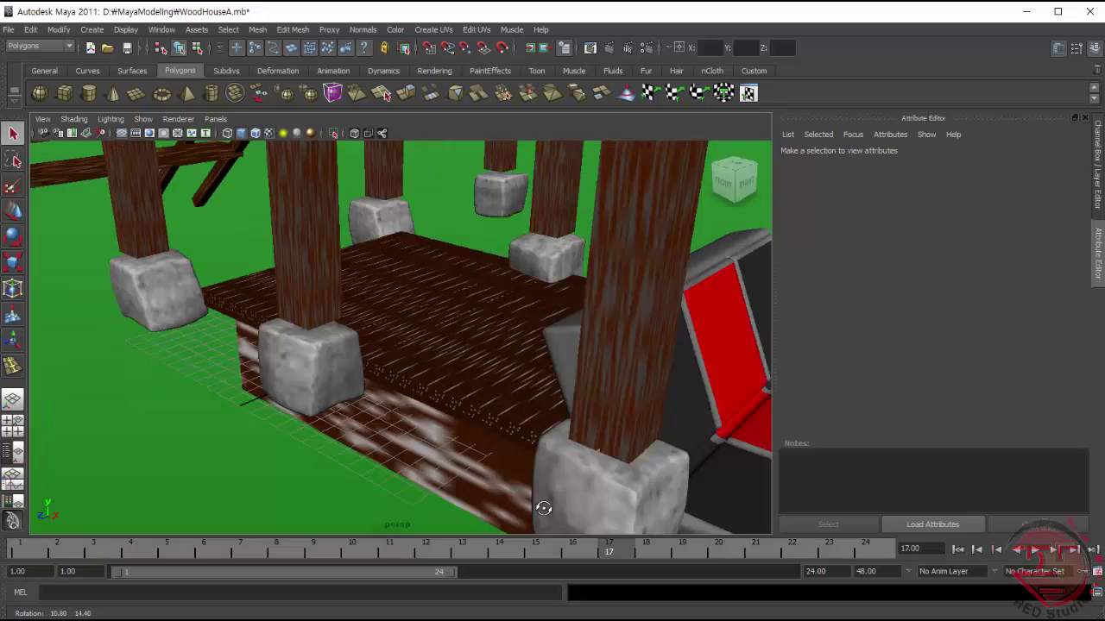
left_click(362, 487)
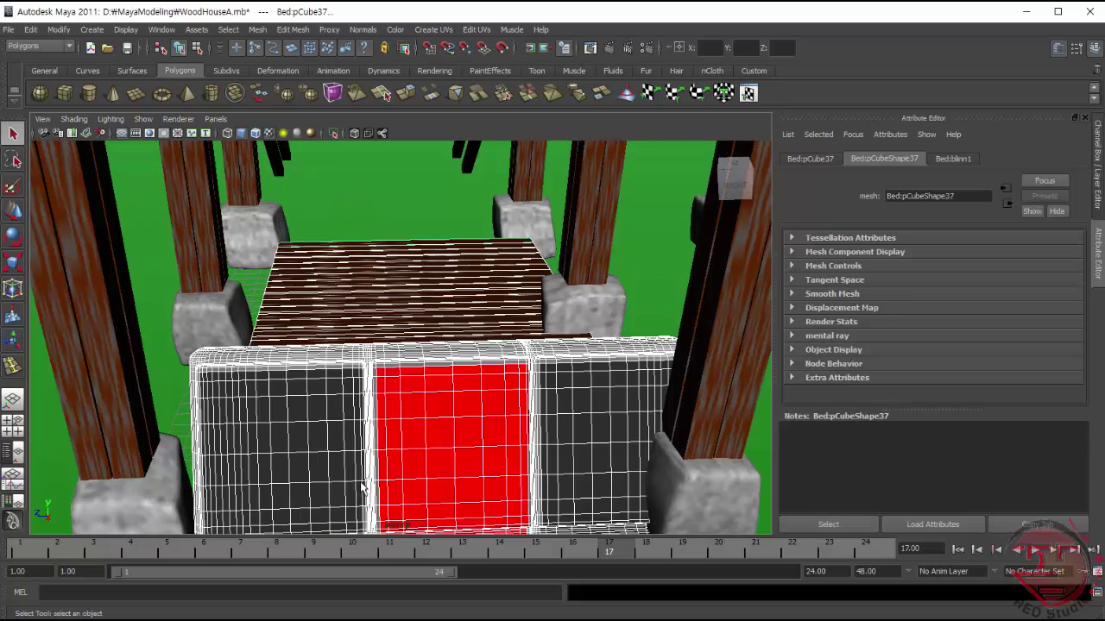
mouse_move(173, 391)
left_mouse_down("alt")
mouse_move(231, 365)
mouse_move(371, 380)
left_mouse_up("alt")
left_click(389, 380)
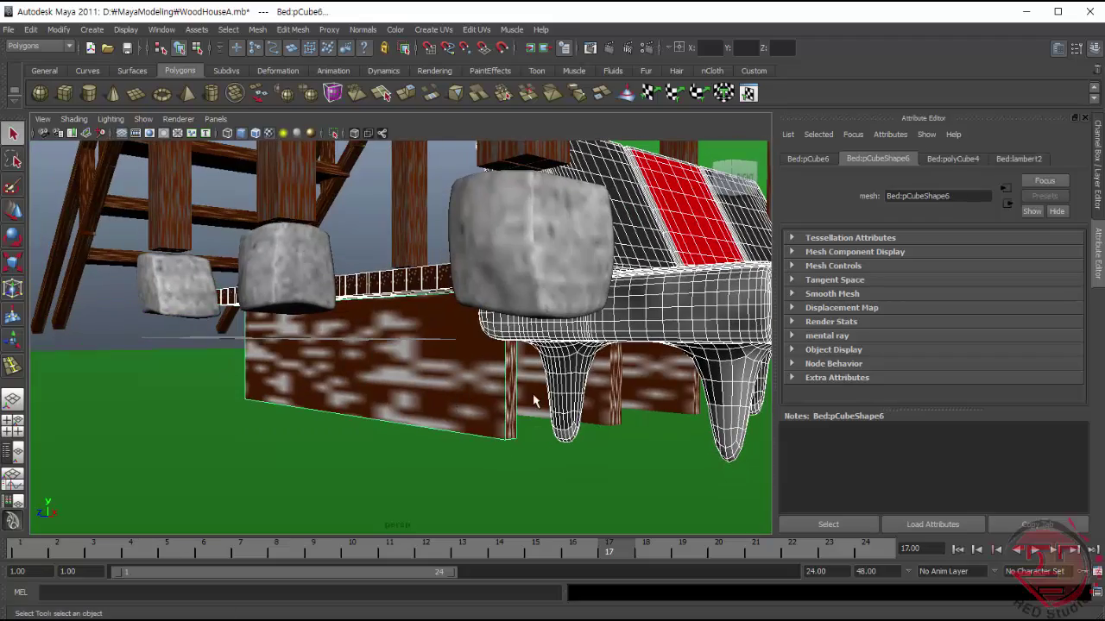
left_click(656, 380)
right_click(373, 370)
left_click(518, 440)
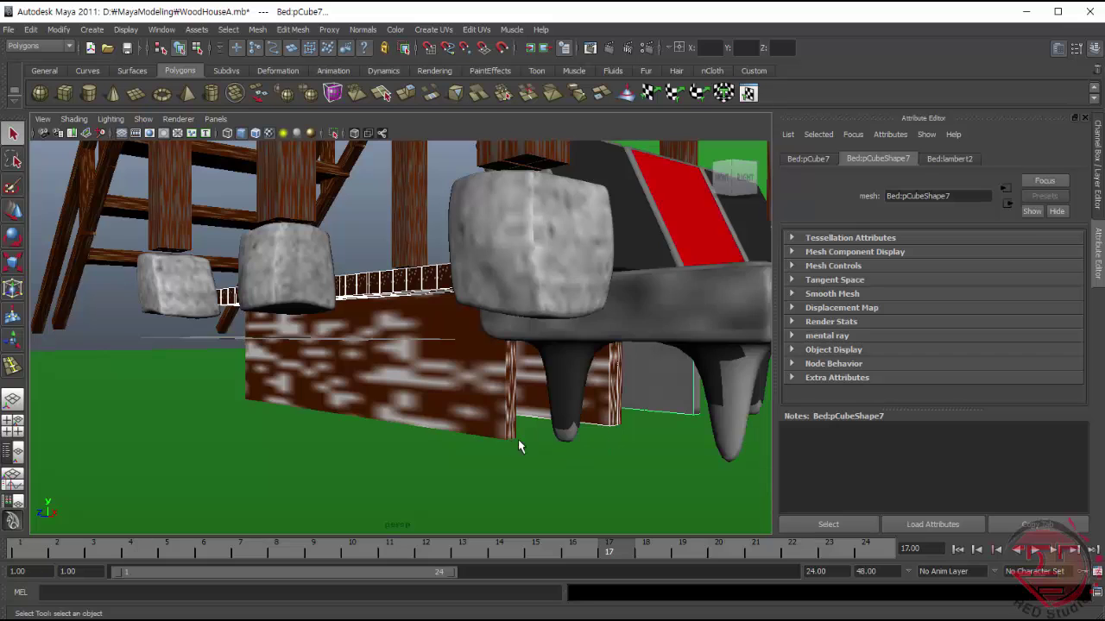
left_click(565, 432)
left_click(257, 29)
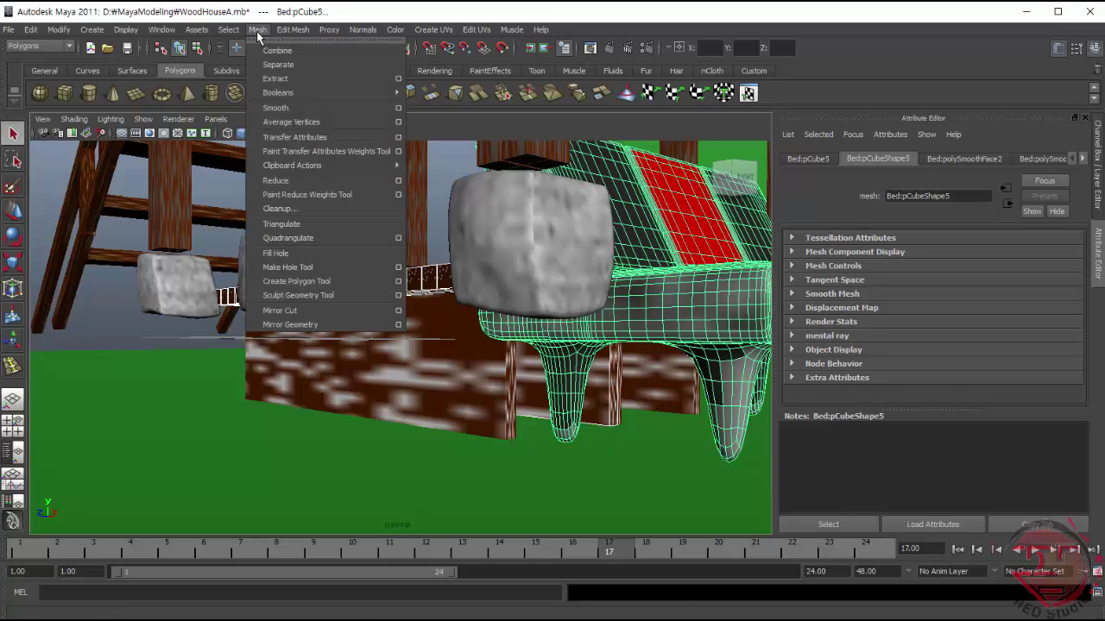
left_click(276, 49)
left_click_drag(374, 382, 567, 324, "alt")
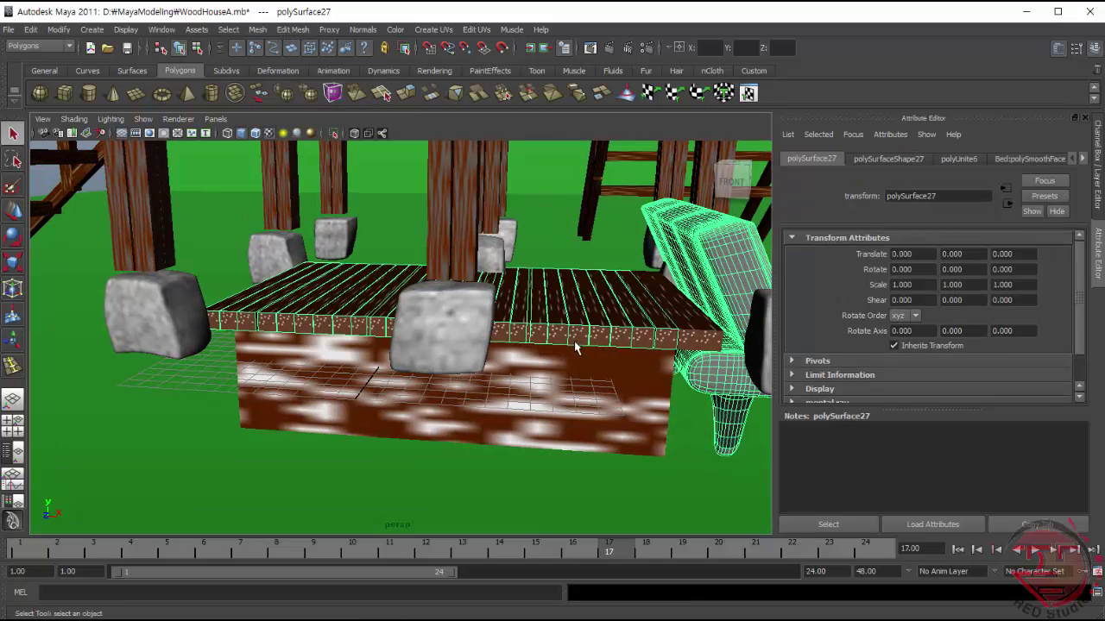
key("w")
left_click_drag(404, 295, 376, 257)
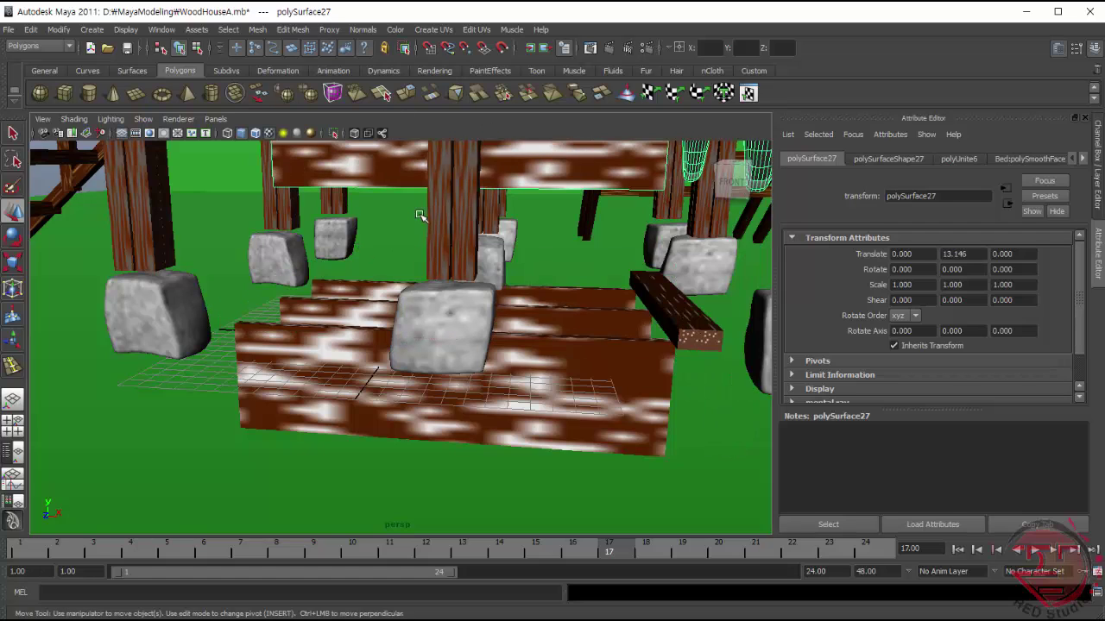
key("ctrl+z")
key("ctrl+z")
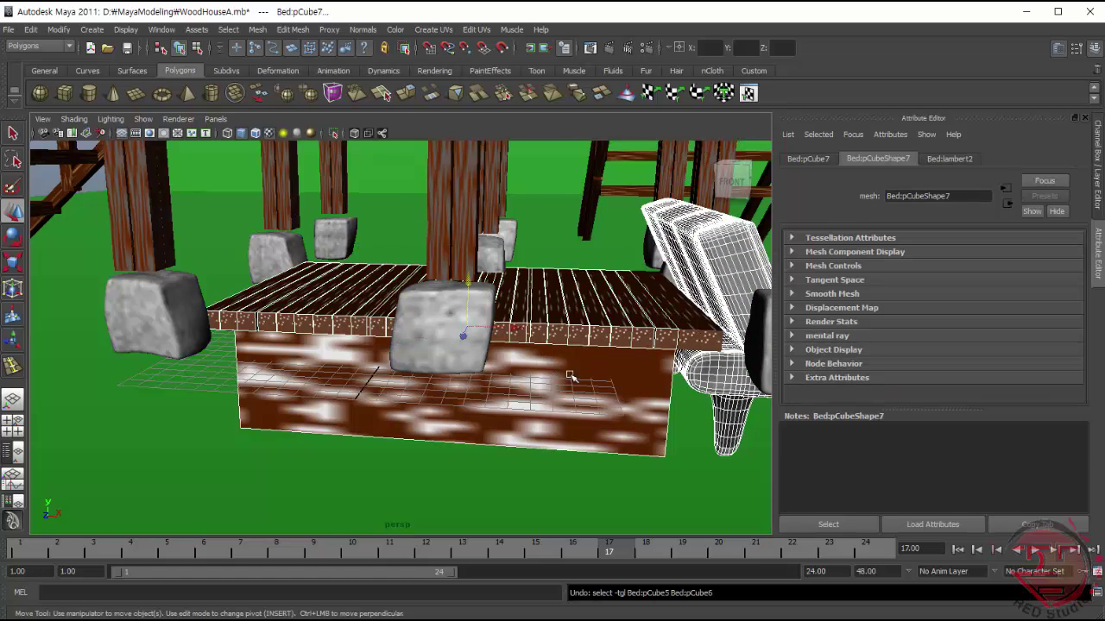
key("ctrl+z")
left_click(537, 485)
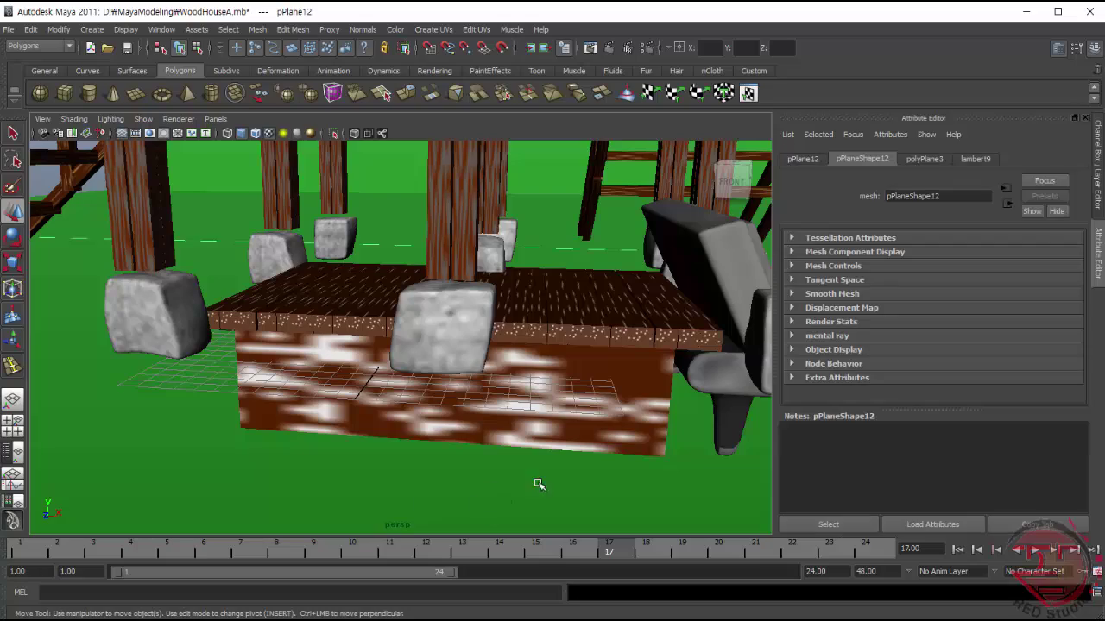
left_click_drag(585, 493, 488, 464, "alt")
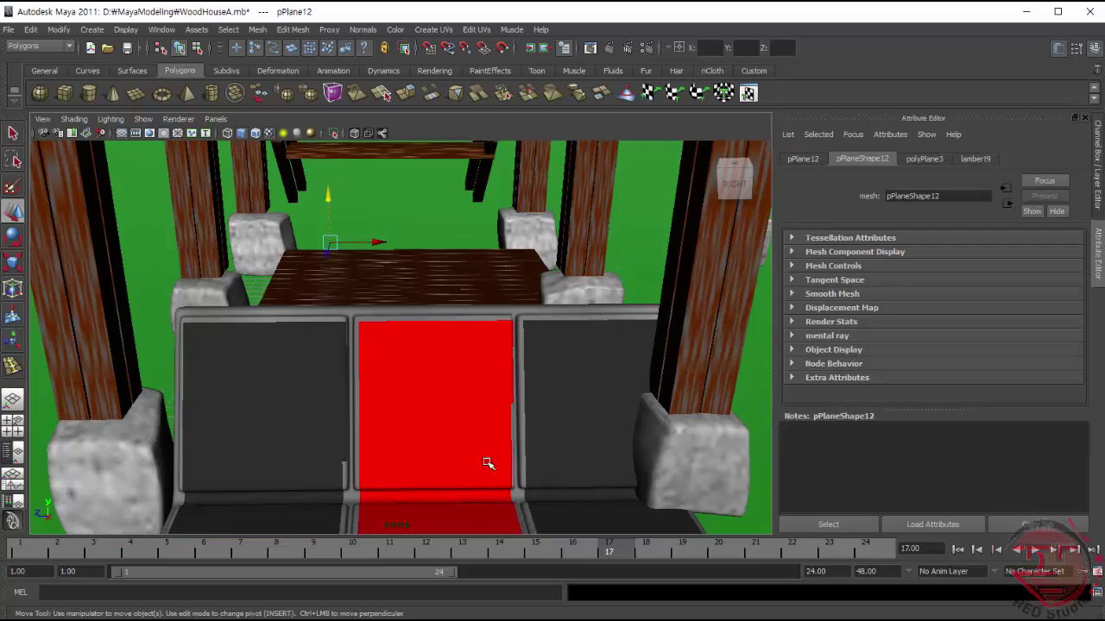
left_click_drag(461, 513, 263, 311)
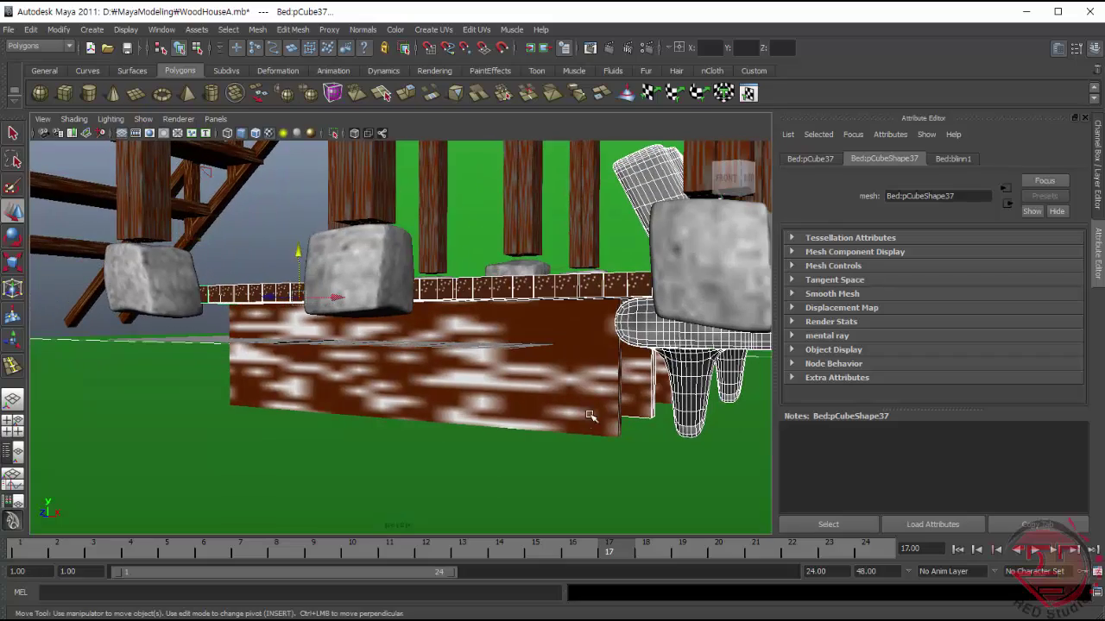
left_click(585, 429)
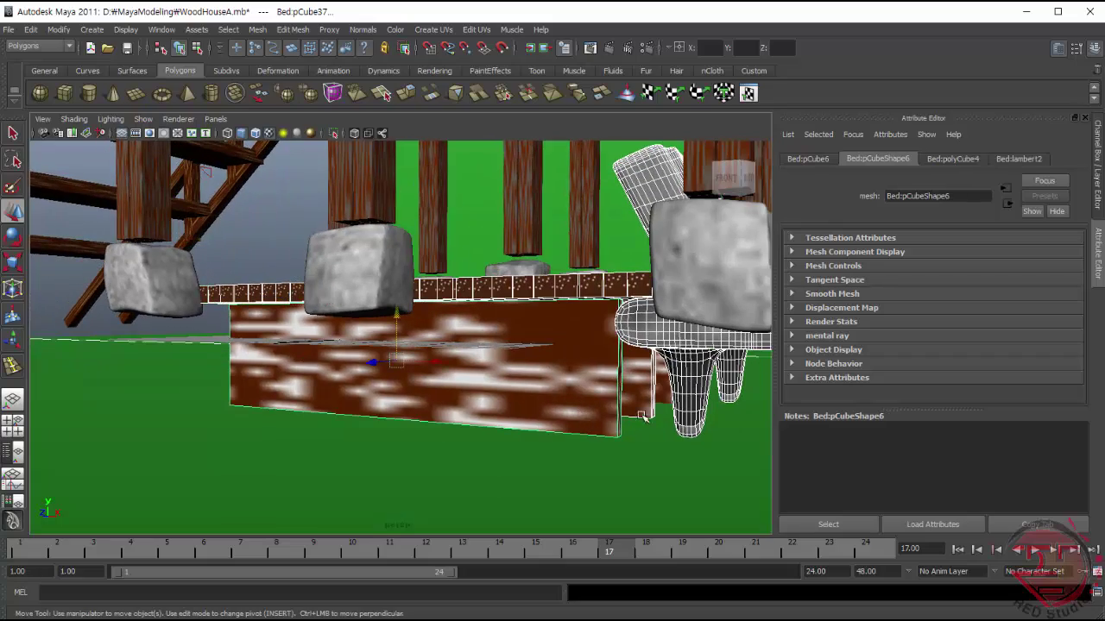
left_click_drag(774, 462, 724, 462)
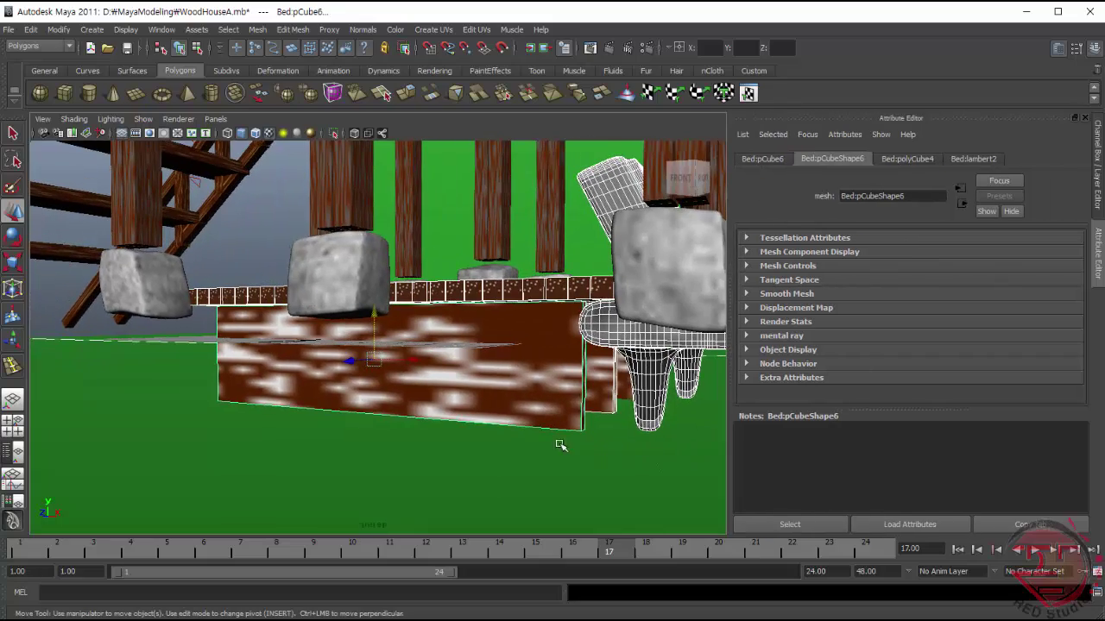
mouse_move(562, 446)
left_mouse_down("alt")
mouse_move(617, 454)
mouse_move(501, 451)
left_mouse_up("alt")
left_click(484, 393)
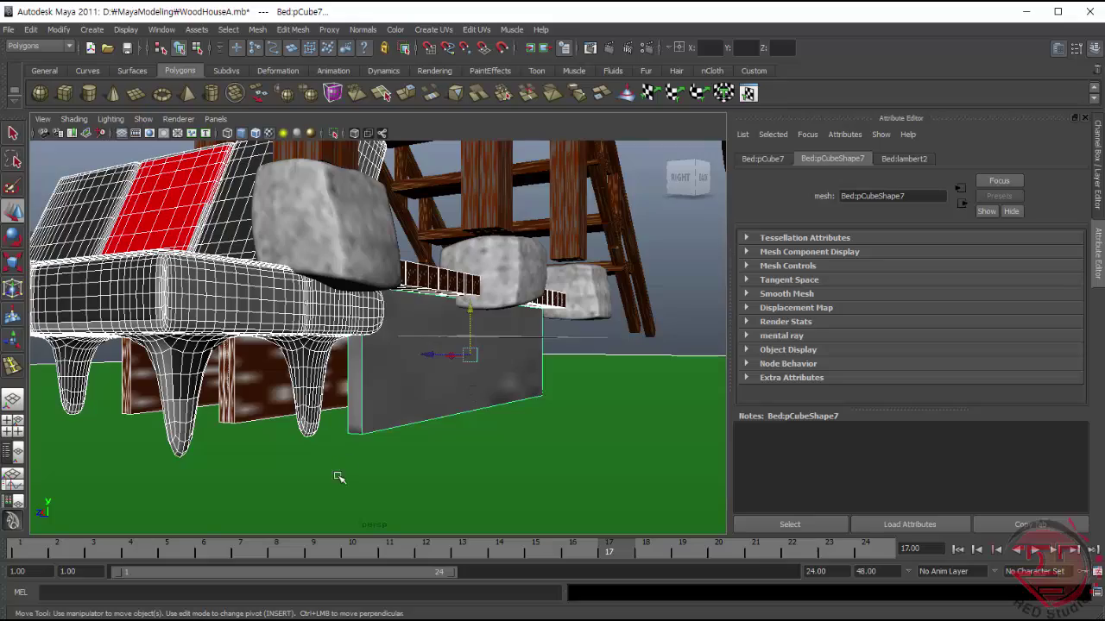
mouse_move(288, 472)
left_mouse_down("alt")
mouse_move(353, 466)
mouse_move(348, 189)
left_mouse_up("alt")
left_click(257, 30)
left_click(281, 47)
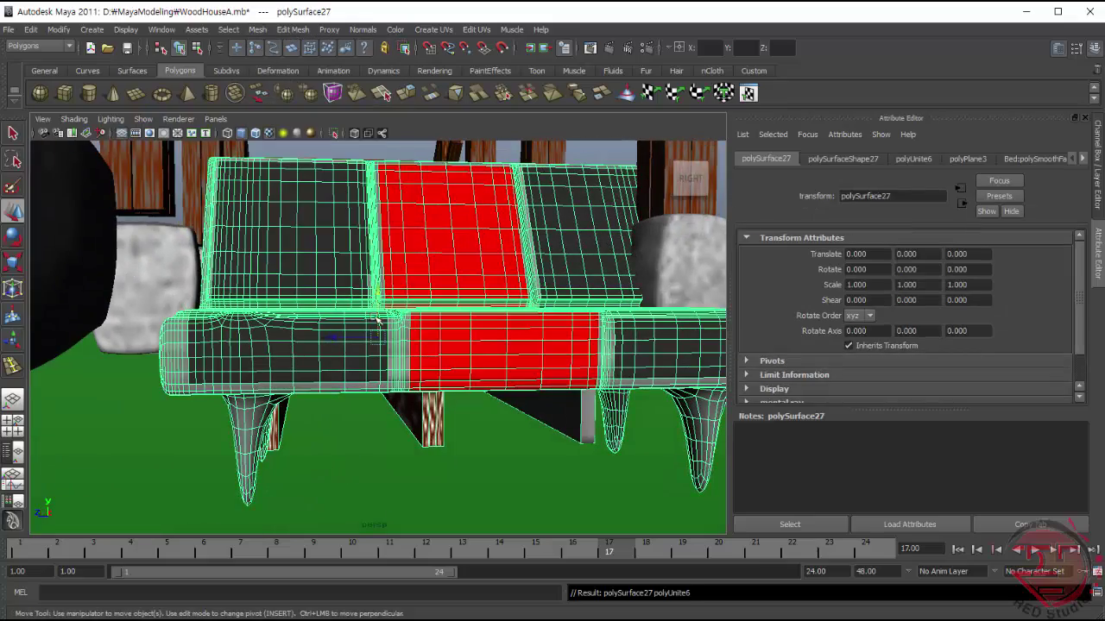
left_click_drag(384, 278, 382, 156)
mouse_move(306, 372)
left_mouse_down("alt")
mouse_move(348, 397)
mouse_move(400, 402)
mouse_move(371, 362)
left_mouse_up("alt")
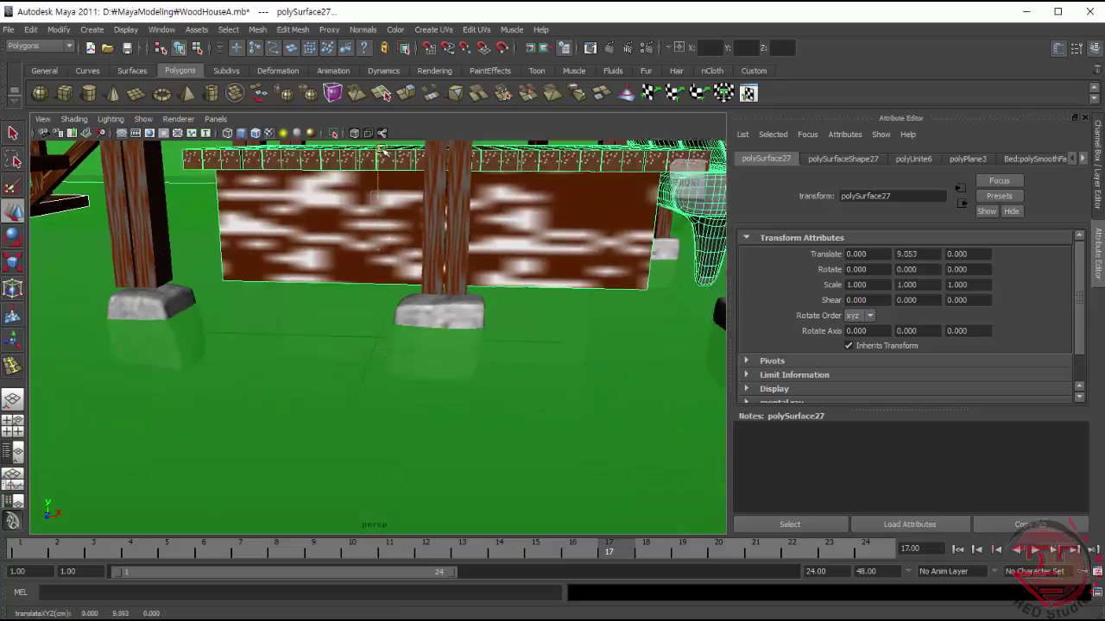
left_click_drag(378, 203, 387, 235)
key("ctrl+z")
key("ctrl+z")
key("ctrl+z")
left_click(335, 407)
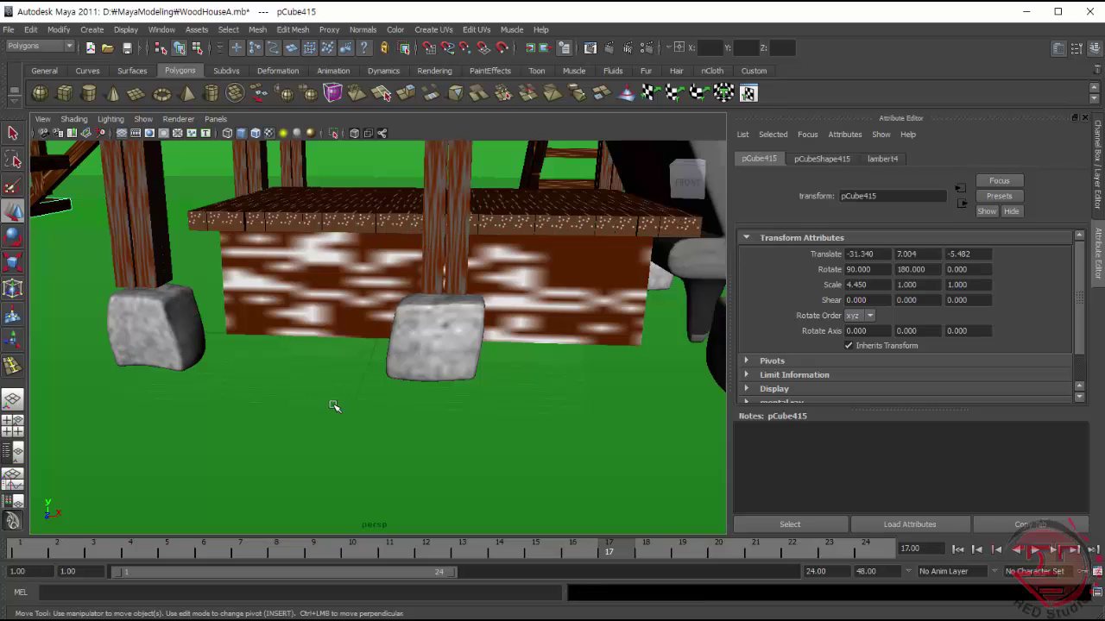
mouse_move(395, 398)
left_mouse_down("alt")
mouse_move(284, 462)
mouse_move(290, 402)
mouse_move(333, 437)
mouse_move(446, 443)
left_mouse_up("alt")
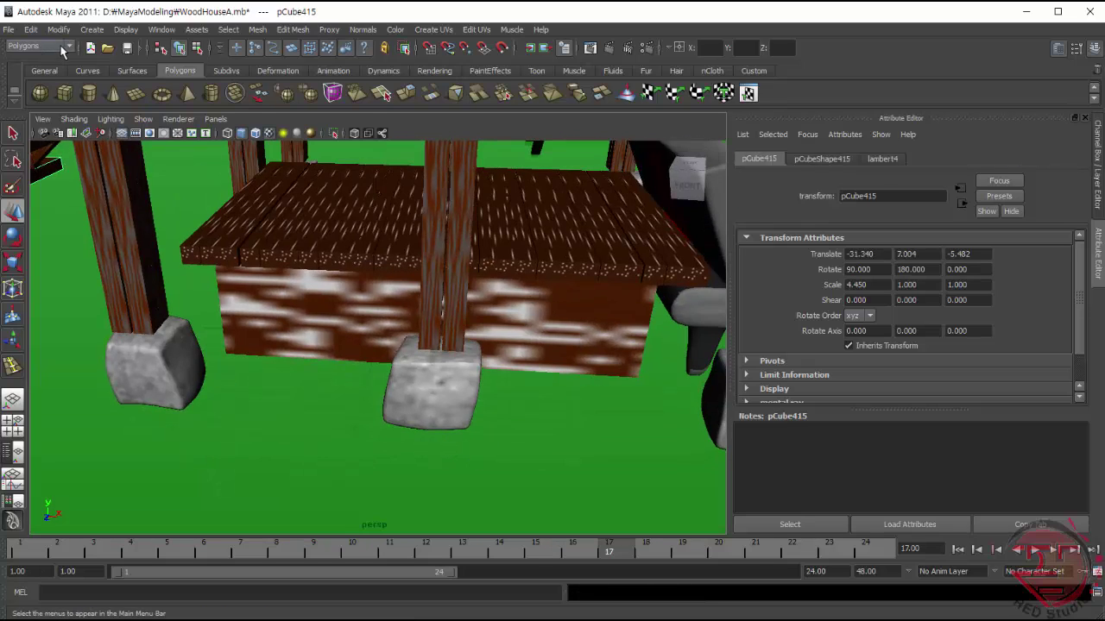
- Open the Bed.mb scene
left_click(17, 30)
left_click(51, 59)
left_click(271, 227)
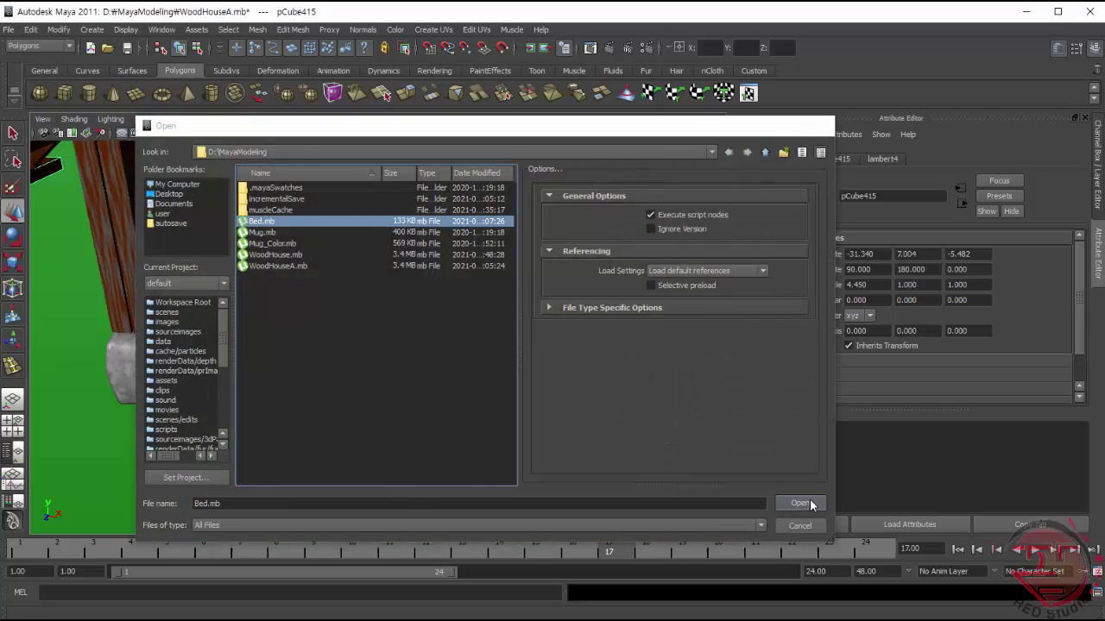
left_click(796, 503)
- Combine the bench and bed into one mesh and save the Bed scene
left_click_drag(110, 278, 593, 434)
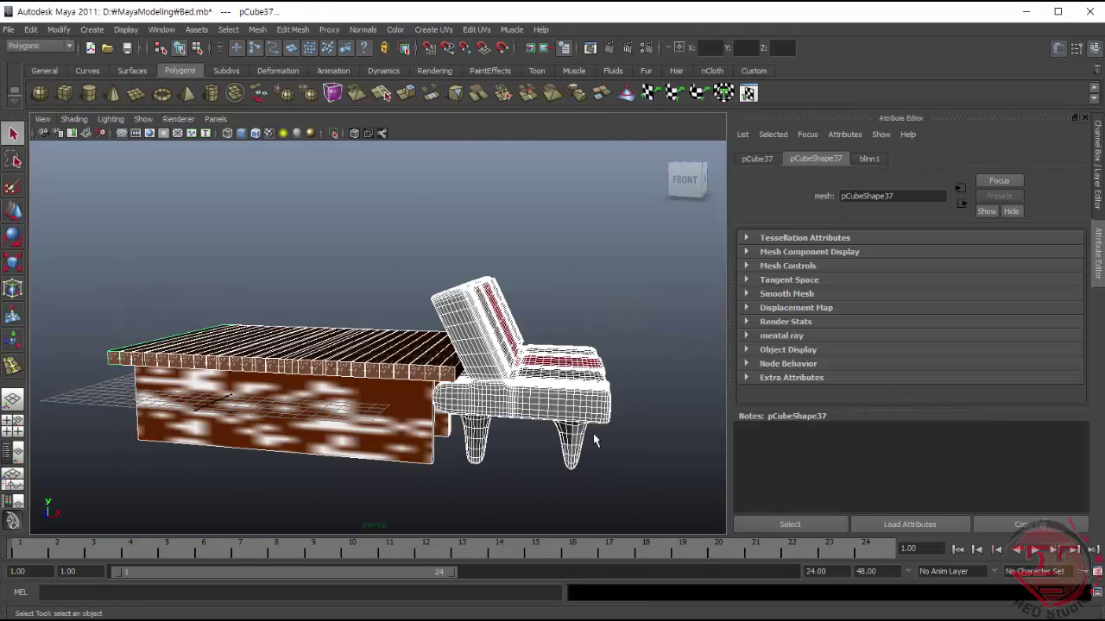
left_click(293, 29)
left_click(276, 41)
left_click(8, 29)
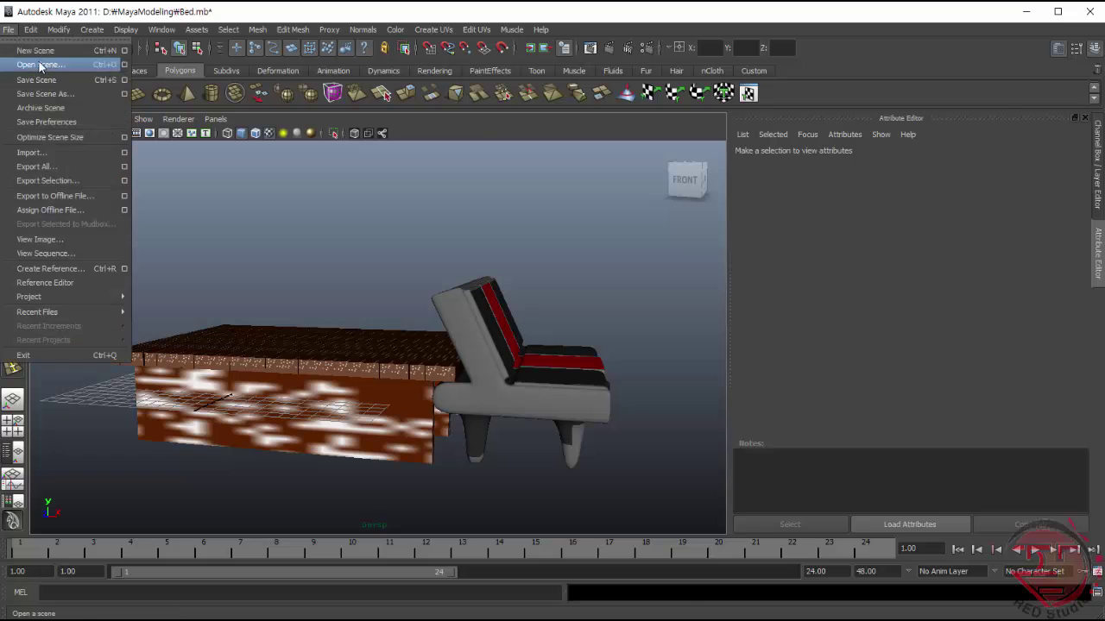
left_click(39, 76)
- Reopen WoodHouseA.mb and choose Bed.mb for import
left_click(9, 30)
left_click(39, 58)
left_click(276, 266)
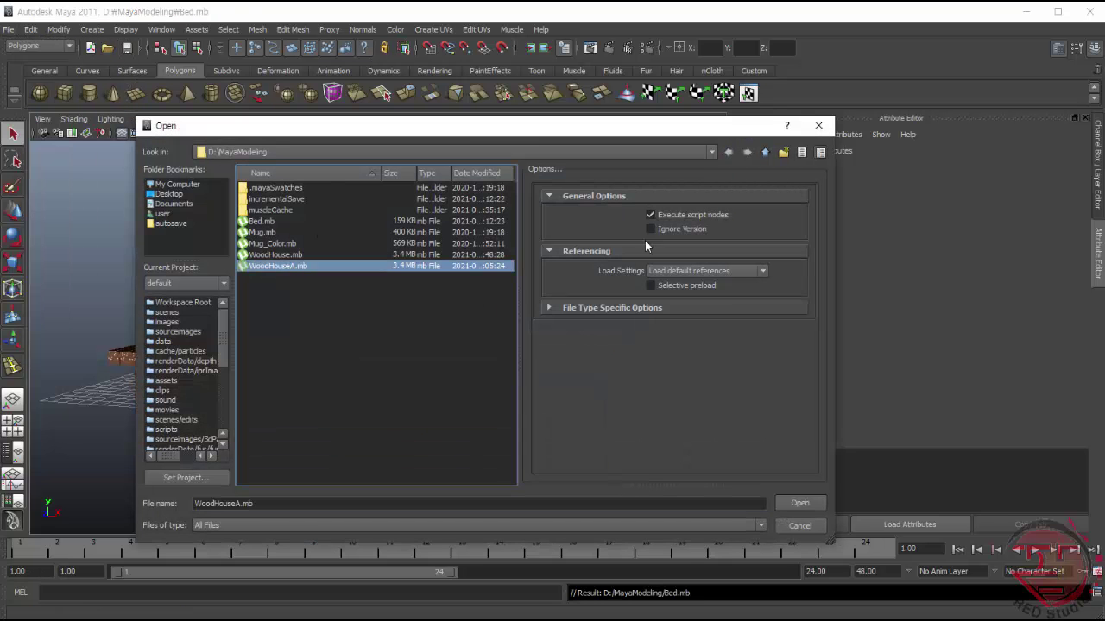
left_click(799, 503)
left_click_drag(435, 398, 533, 383, "alt")
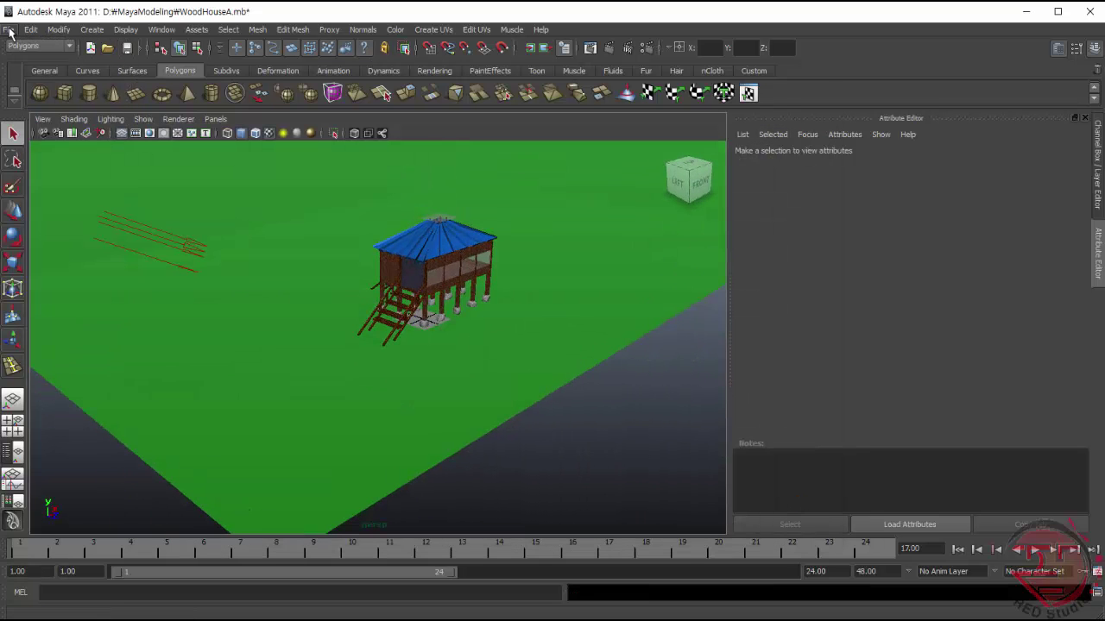
left_click(8, 30)
left_click(86, 151)
left_click(261, 221)
- Import the combined bed and move it up along Y into the house
left_click(799, 503)
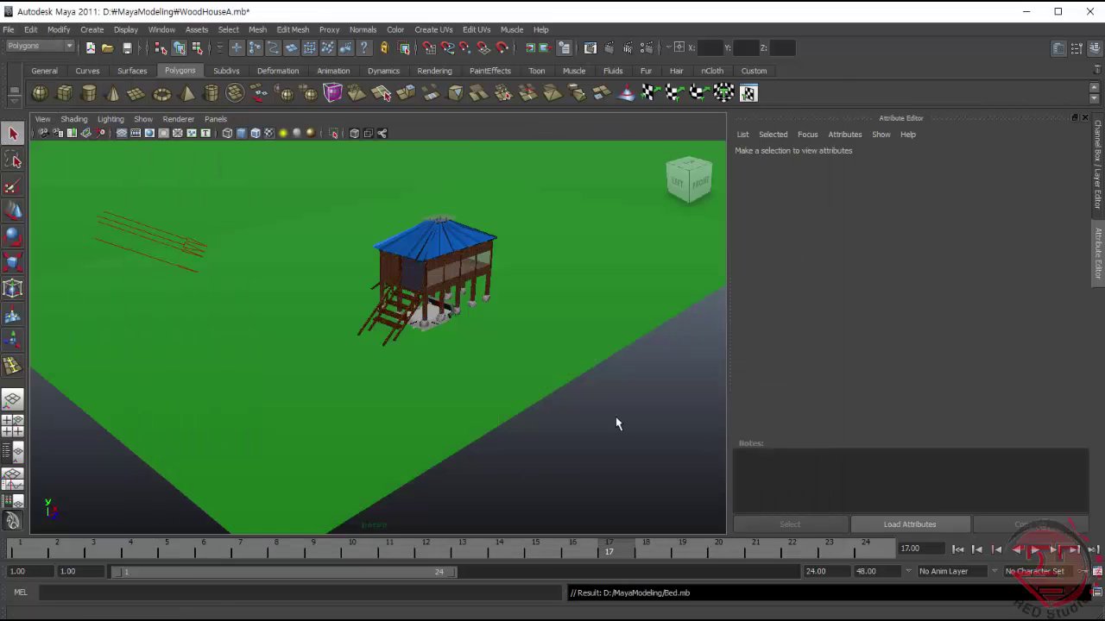
left_click_drag(616, 424, 466, 345, "alt")
left_click(455, 339)
key("w")
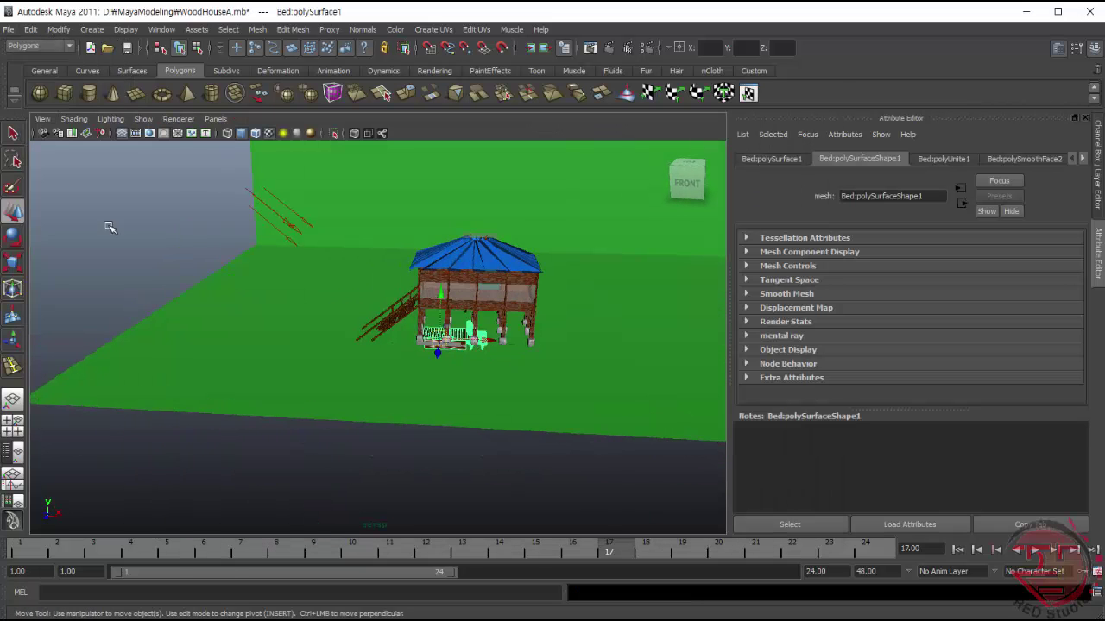
left_click_drag(442, 301, 436, 251)
- Orbit and zoom around the house to check the bed's placement, down to the post bases
mouse_move(308, 344)
left_mouse_down("alt")
mouse_move(401, 359)
mouse_move(362, 371)
left_mouse_up("alt")
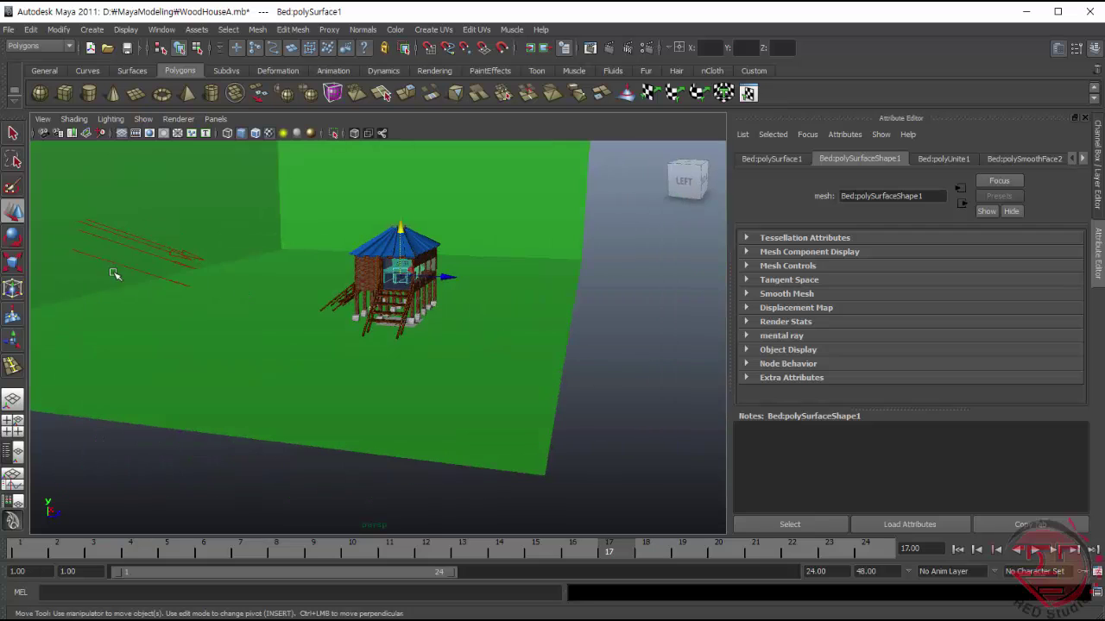
scroll(638, 385, "up", 5)
left_click(485, 257)
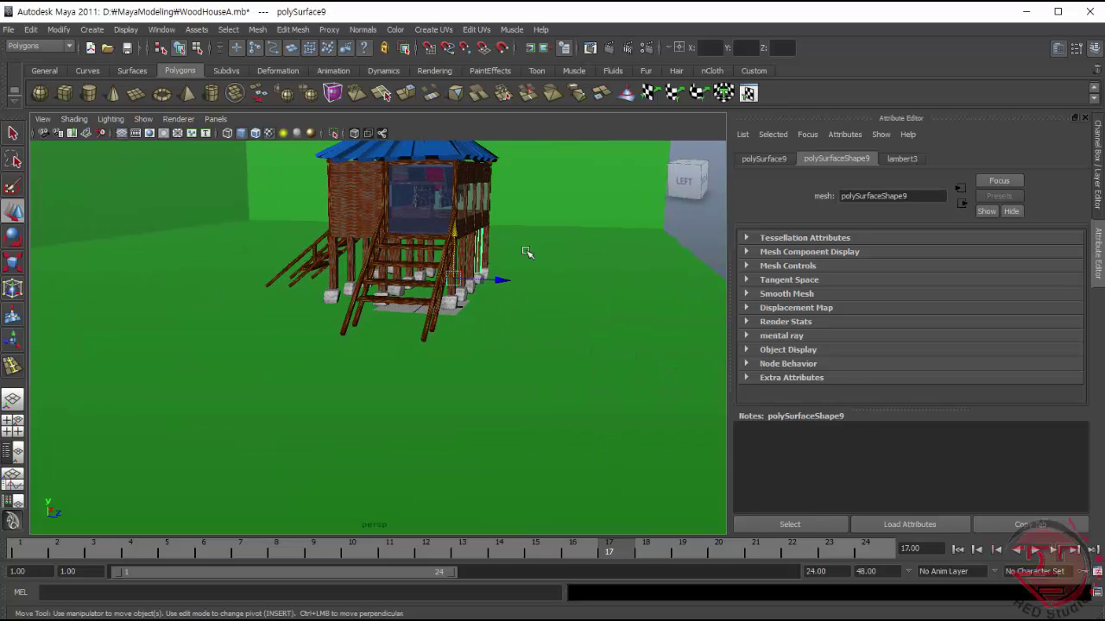
left_click_drag(473, 208, 553, 284, "alt")
scroll(552, 285, "down", 3)
scroll(626, 368, "up", 3)
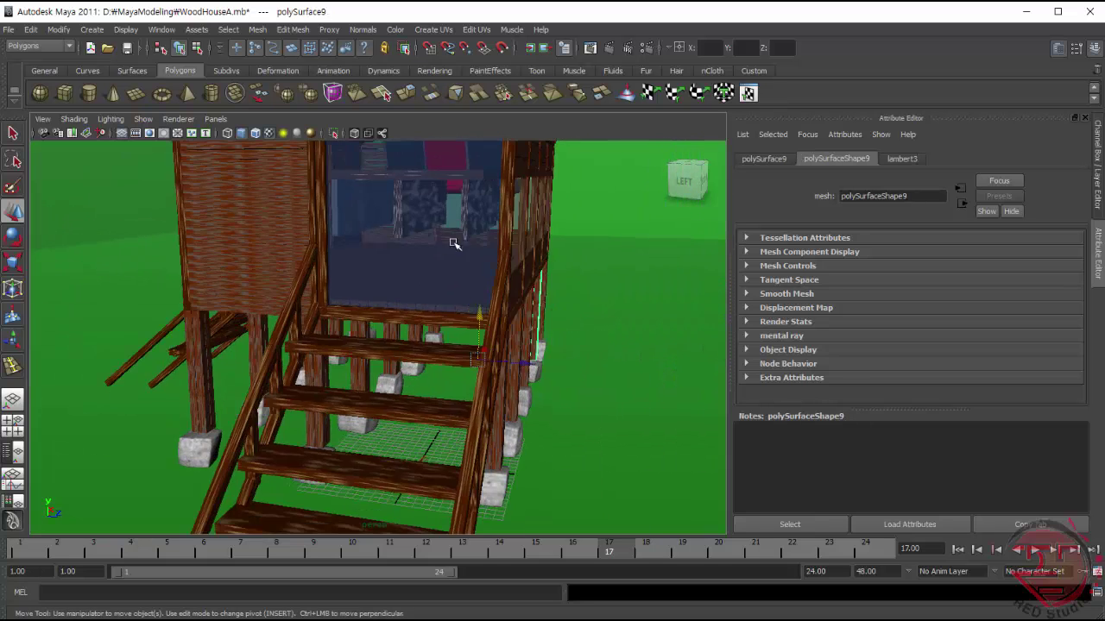
scroll(626, 368, "up", 3)
scroll(627, 368, "down", 3)
scroll(592, 424, "down", 3)
mouse_move(544, 360)
left_mouse_down("alt")
mouse_move(518, 276)
mouse_move(465, 215)
mouse_move(562, 313)
left_mouse_up("alt")
scroll(630, 320, "up", 3)
mouse_move(629, 320)
left_mouse_down("alt")
mouse_move(637, 271)
mouse_move(607, 283)
mouse_move(357, 254)
mouse_move(451, 294)
left_mouse_up("alt")
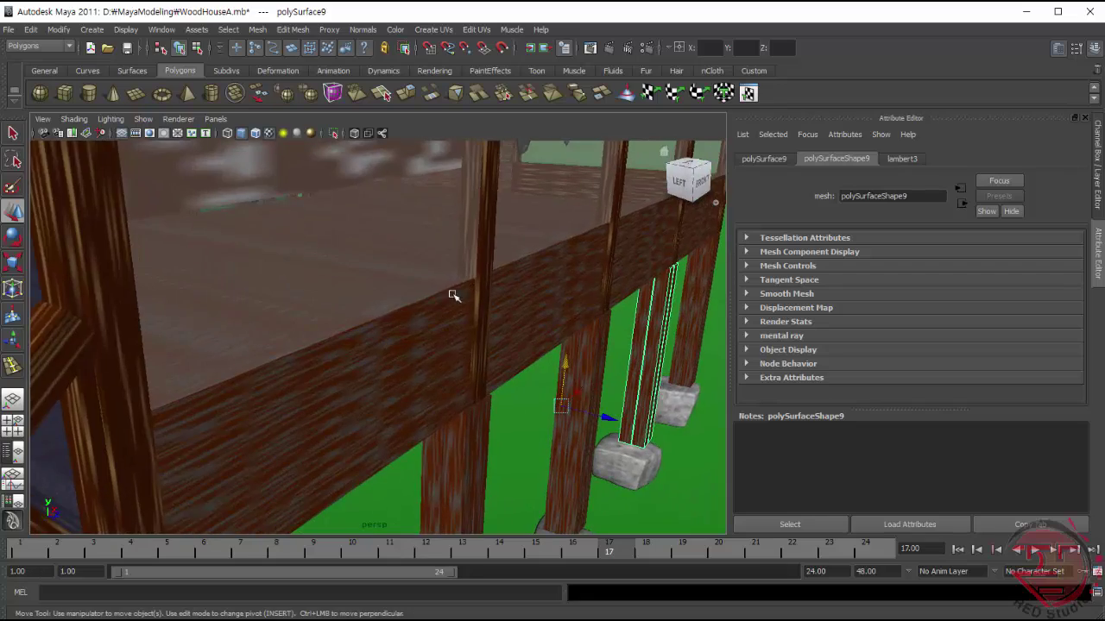
scroll(424, 231, "up", 2)
left_click_drag(424, 231, 389, 486, "alt")
mouse_move(336, 306)
left_mouse_down("alt")
mouse_move(217, 476)
mouse_move(180, 312)
mouse_move(261, 244)
mouse_move(468, 284)
mouse_move(190, 302)
mouse_move(277, 329)
mouse_move(276, 422)
mouse_move(579, 414)
mouse_move(353, 444)
mouse_move(546, 429)
mouse_move(424, 456)
mouse_move(424, 345)
mouse_move(513, 360)
mouse_move(335, 357)
mouse_move(173, 293)
mouse_move(579, 501)
mouse_move(331, 400)
left_mouse_up("alt")
- Select the bed and move it along one axis to sit inside the house
left_click(365, 475)
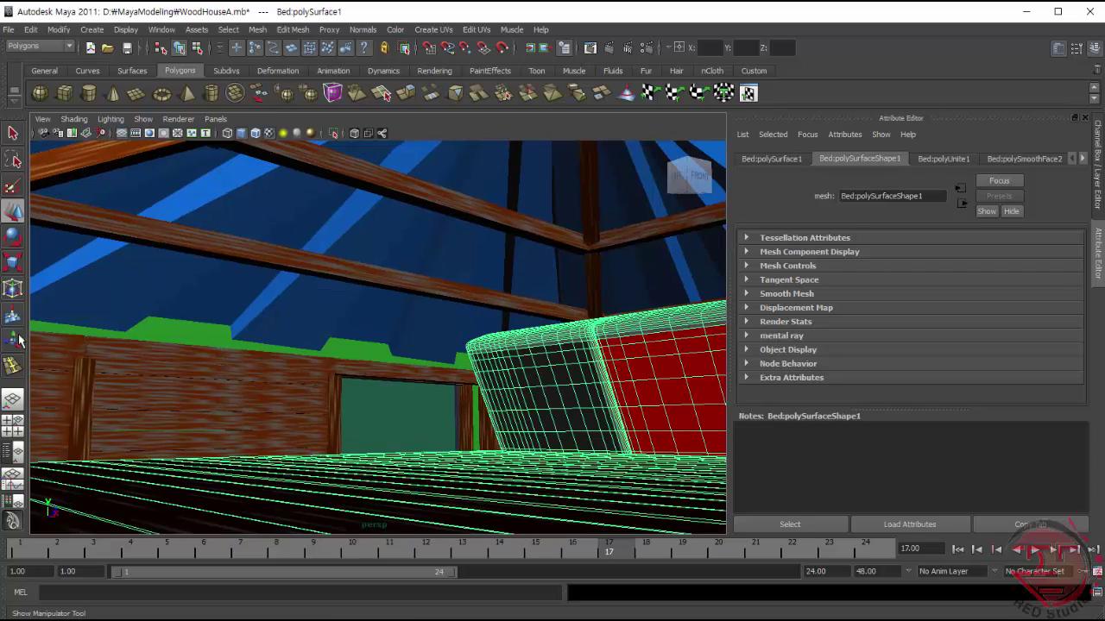
left_click(13, 290)
mouse_move(570, 380)
right_mouse_down("alt")
mouse_move(517, 406)
mouse_move(575, 376)
right_mouse_up("alt")
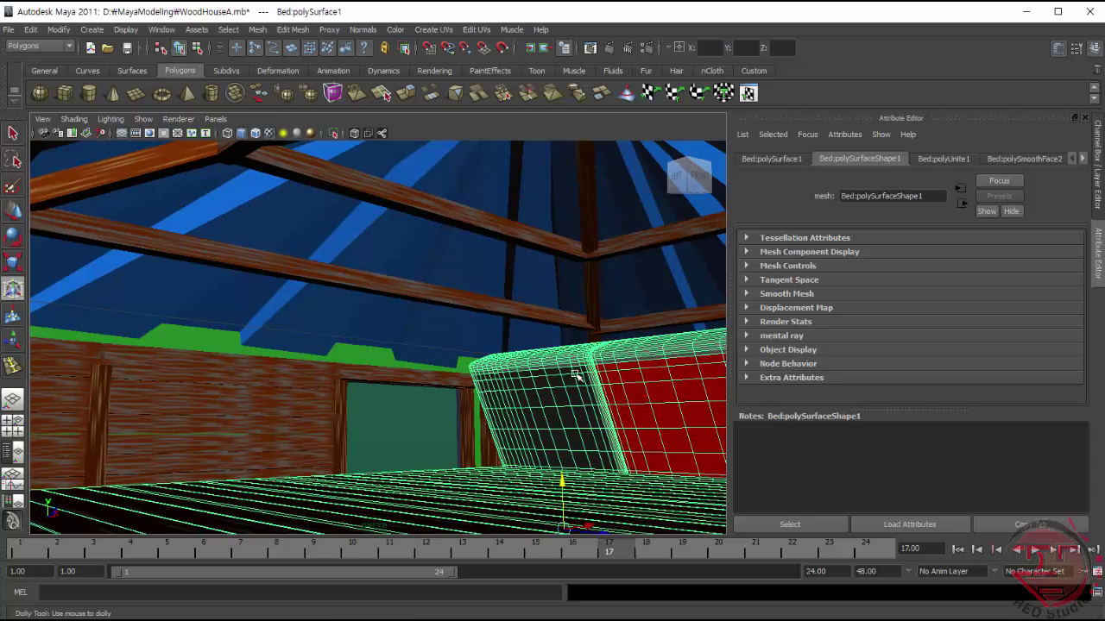
mouse_move(602, 524)
left_mouse_down()
mouse_move(637, 523)
mouse_move(584, 524)
mouse_move(427, 478)
mouse_move(390, 506)
left_mouse_up()
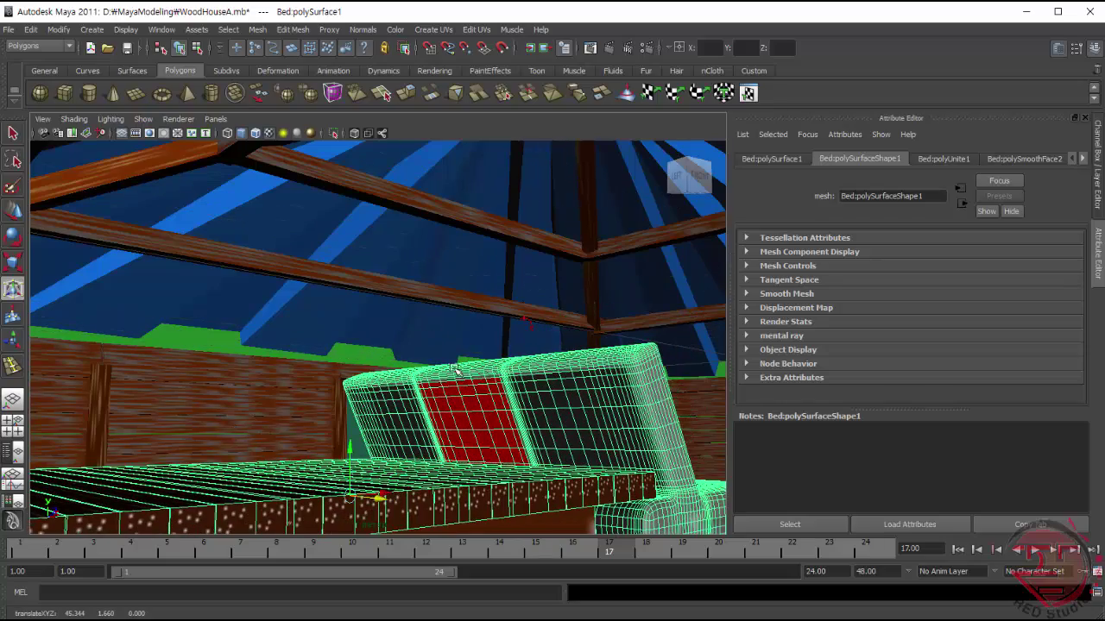
- Try Y and Z rotation values (910, 90) on the bed, resetting each to 0
left_click(942, 160)
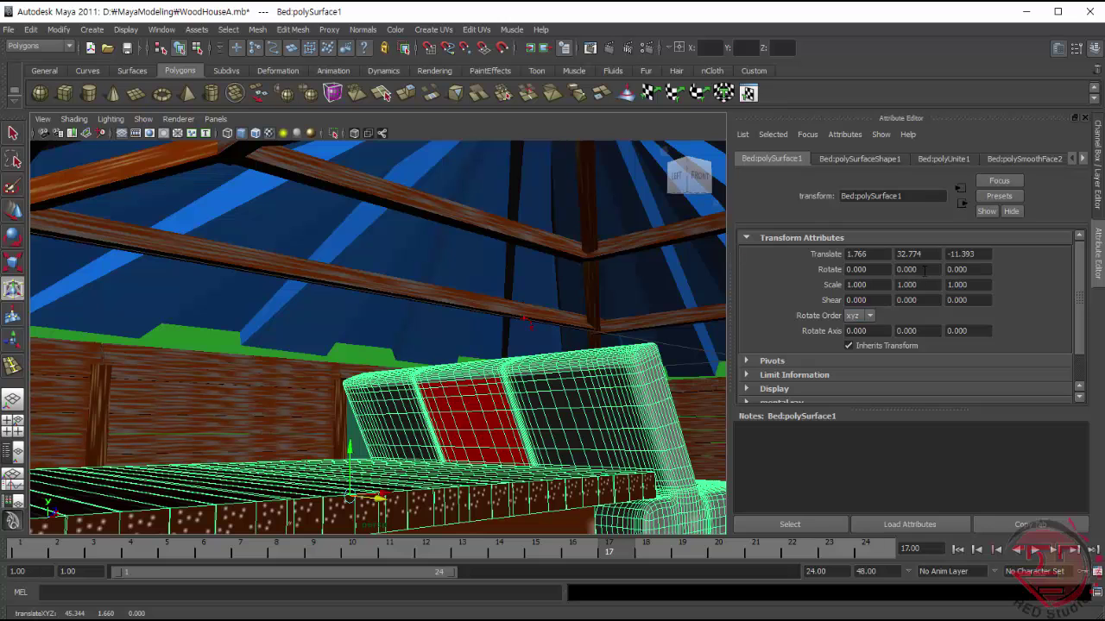
left_click(911, 270)
type("910")
key("Return")
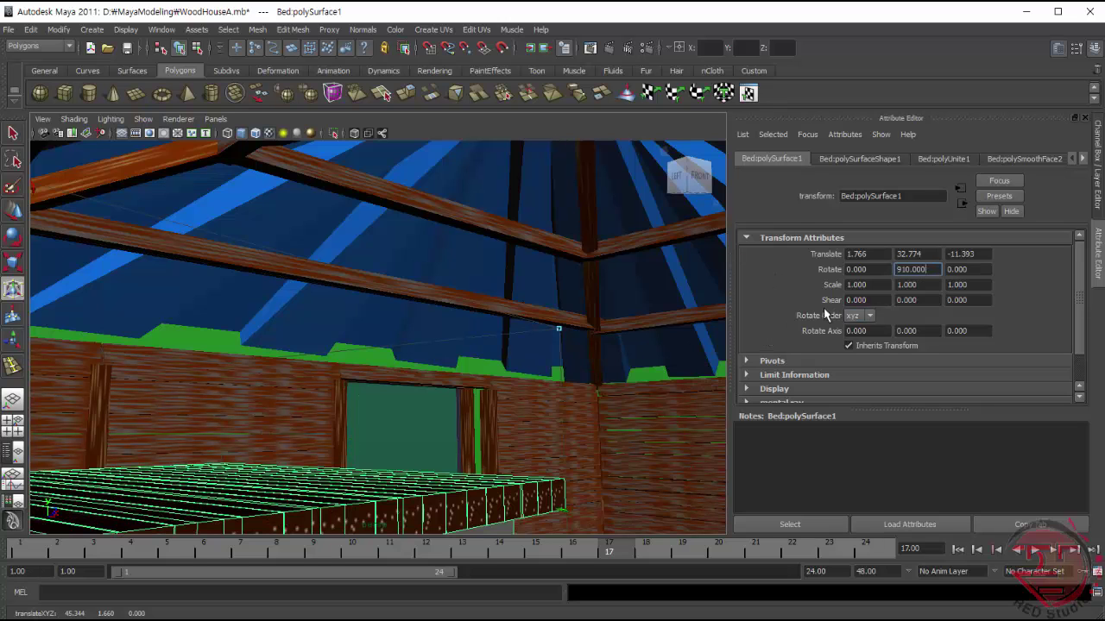
type("0")
key("Return")
key("Tab")
type("90")
key("Return")
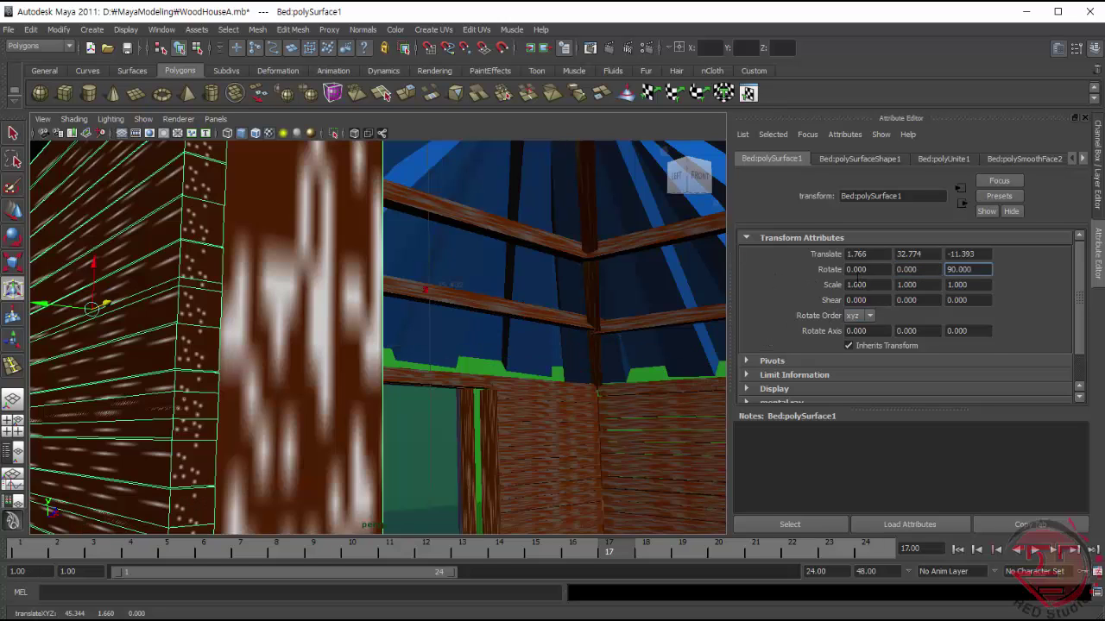
type("0")
key("Return")
- Try a 90-degree X rotation on the bed, then reset Rotate X to 0
left_click(859, 269)
type("90")
key("Return")
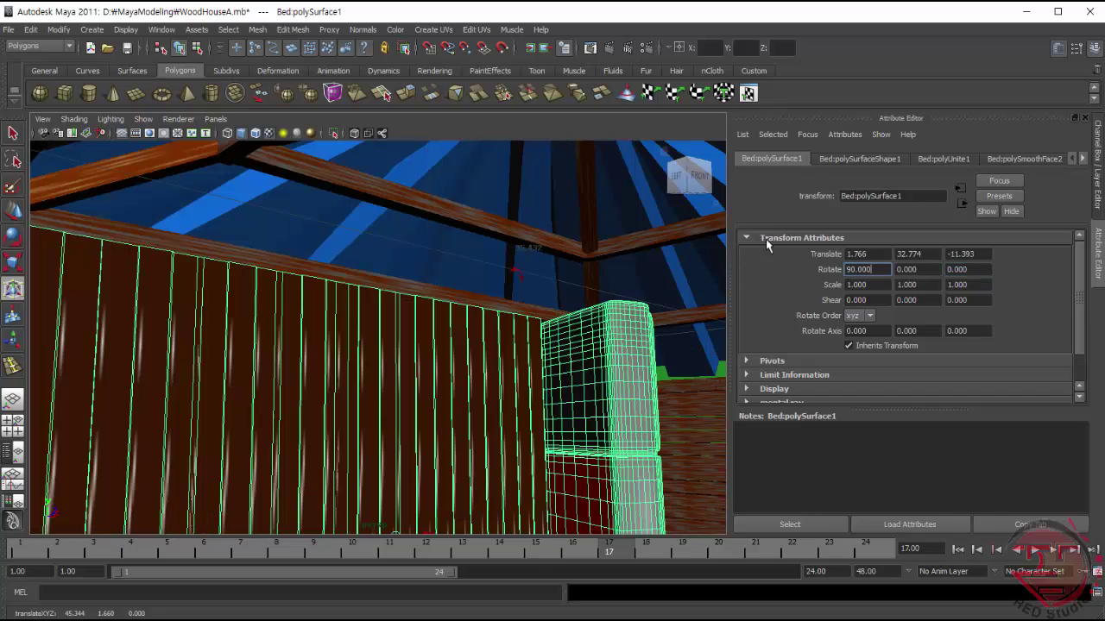
type("0")
key("Return")
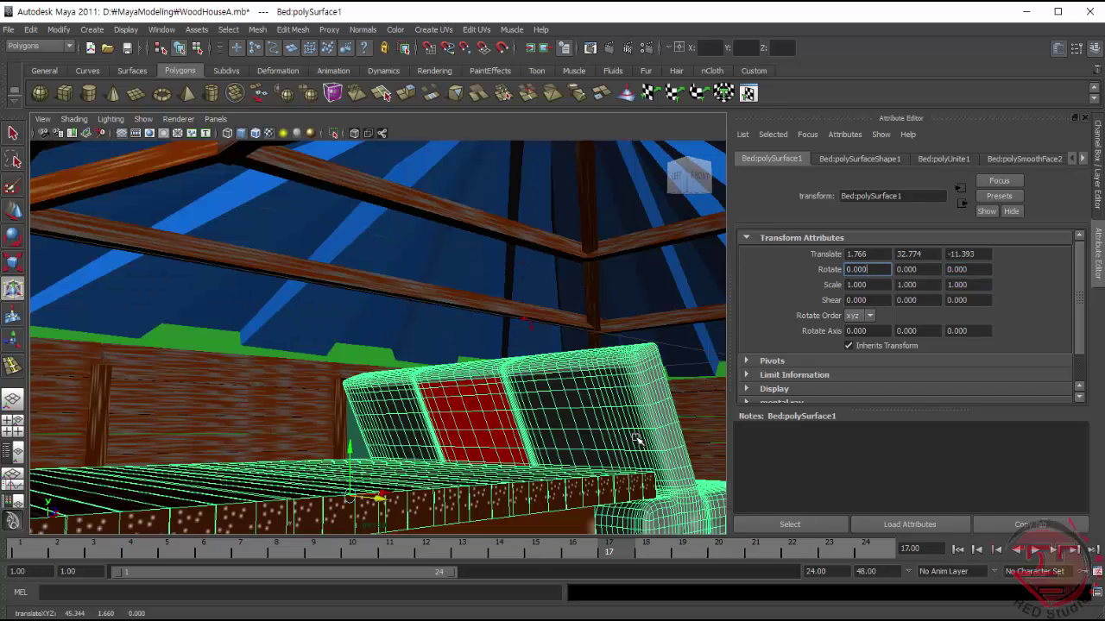
mouse_move(642, 421)
left_mouse_down("alt")
mouse_move(463, 394)
mouse_move(665, 384)
mouse_move(572, 444)
mouse_move(651, 463)
mouse_move(630, 456)
left_mouse_up("alt")
- Lower the bed slightly and turn it to -88.92 degrees about Y
key("w")
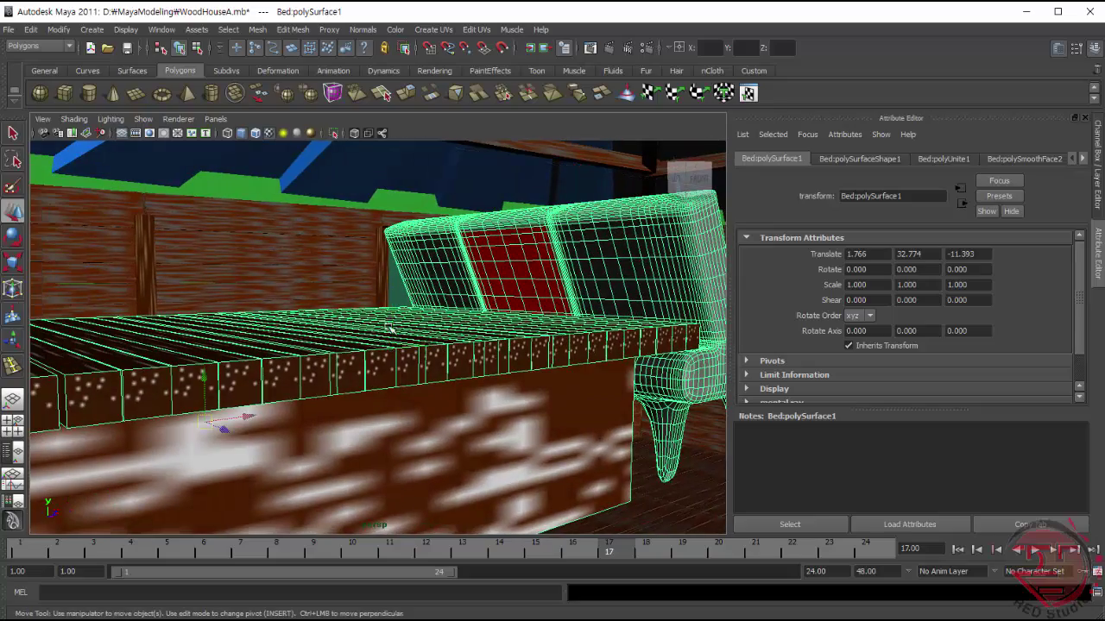
middle_click_drag(388, 328, 531, 453)
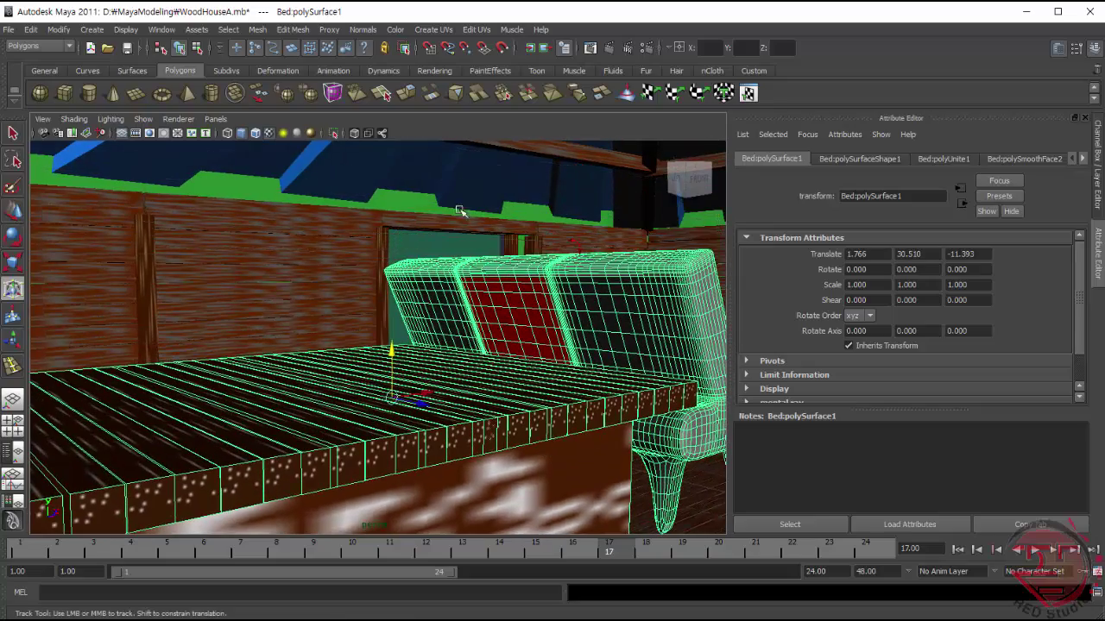
key("e")
middle_click_drag(254, 501, 333, 457)
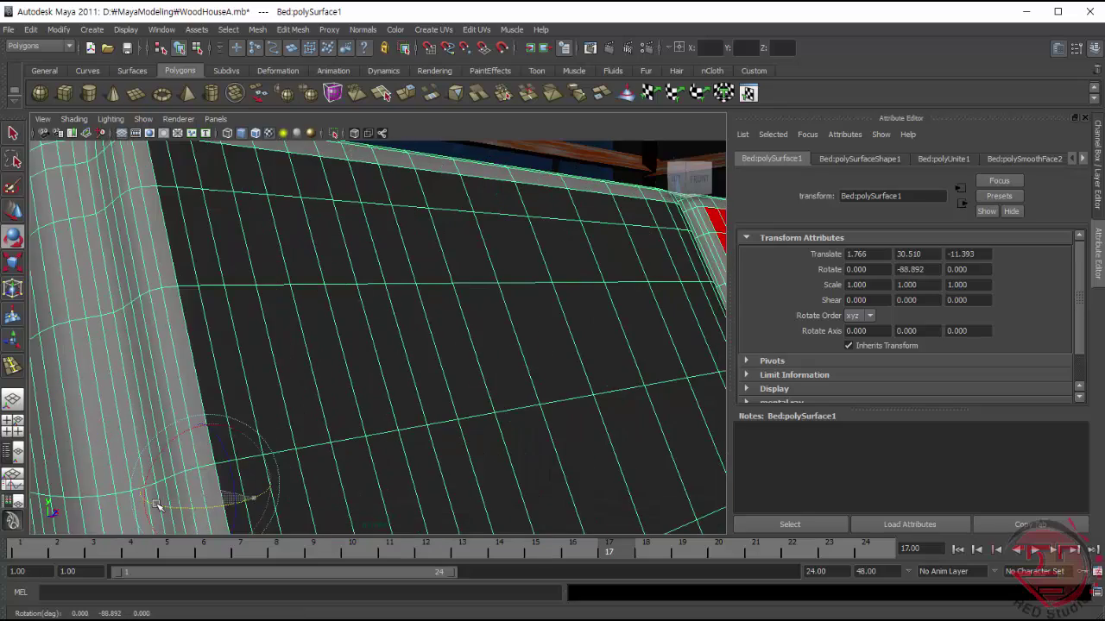
- Lower and slide the bed onto the wooden floor at translate 1.453, 26.425, -28.026
key("w")
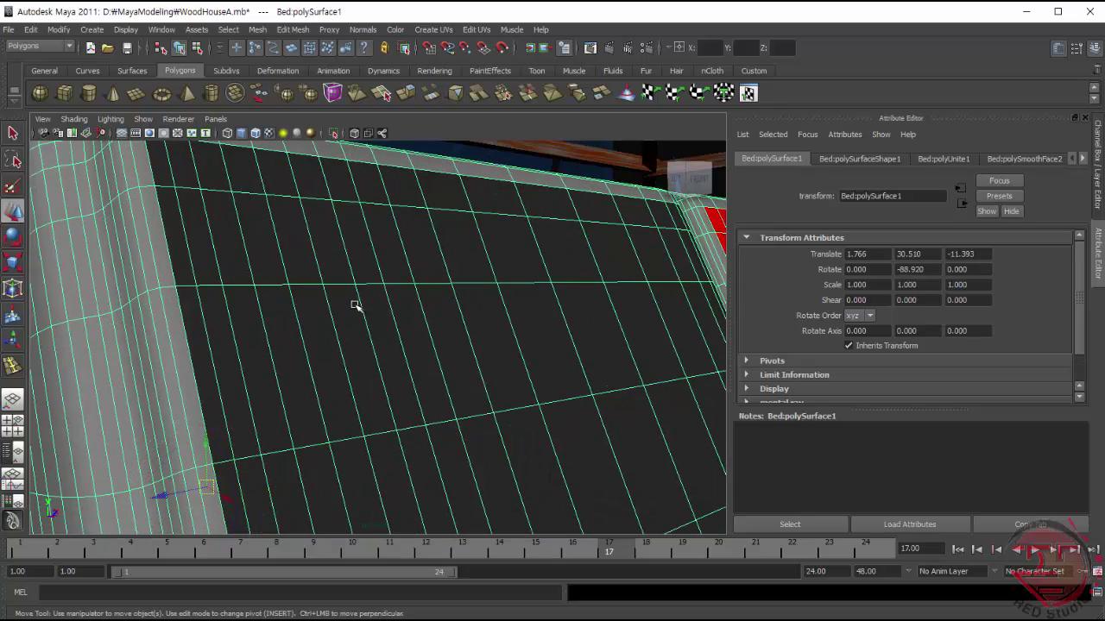
middle_click_drag(358, 305, 201, 480)
middle_click_drag(401, 474, 545, 431)
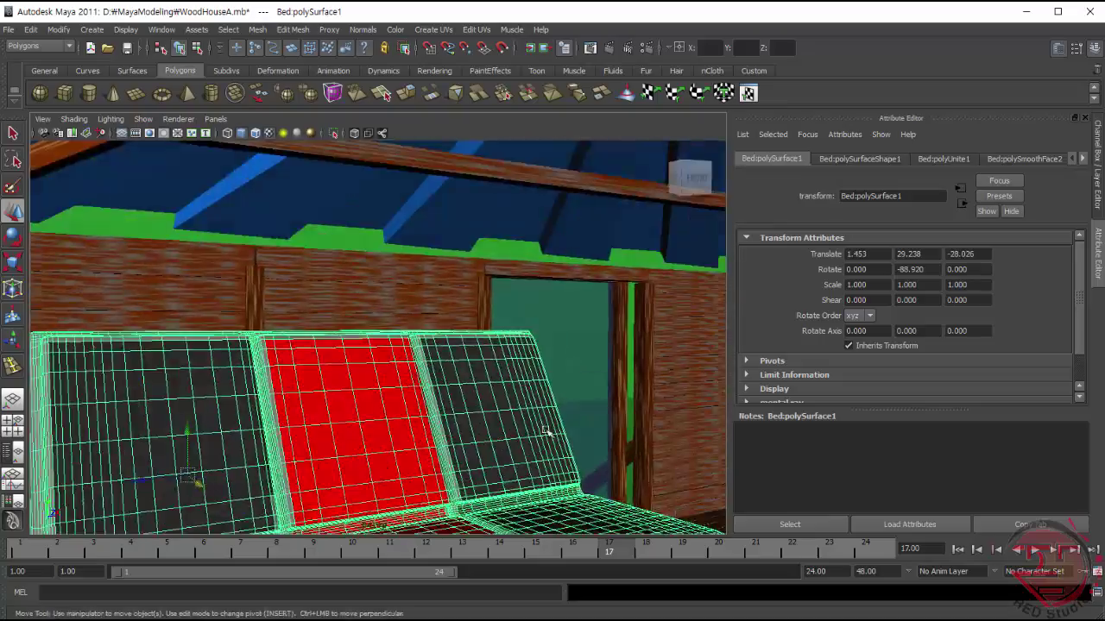
mouse_move(545, 431)
left_mouse_down("alt")
mouse_move(333, 506)
mouse_move(287, 480)
left_mouse_up("alt")
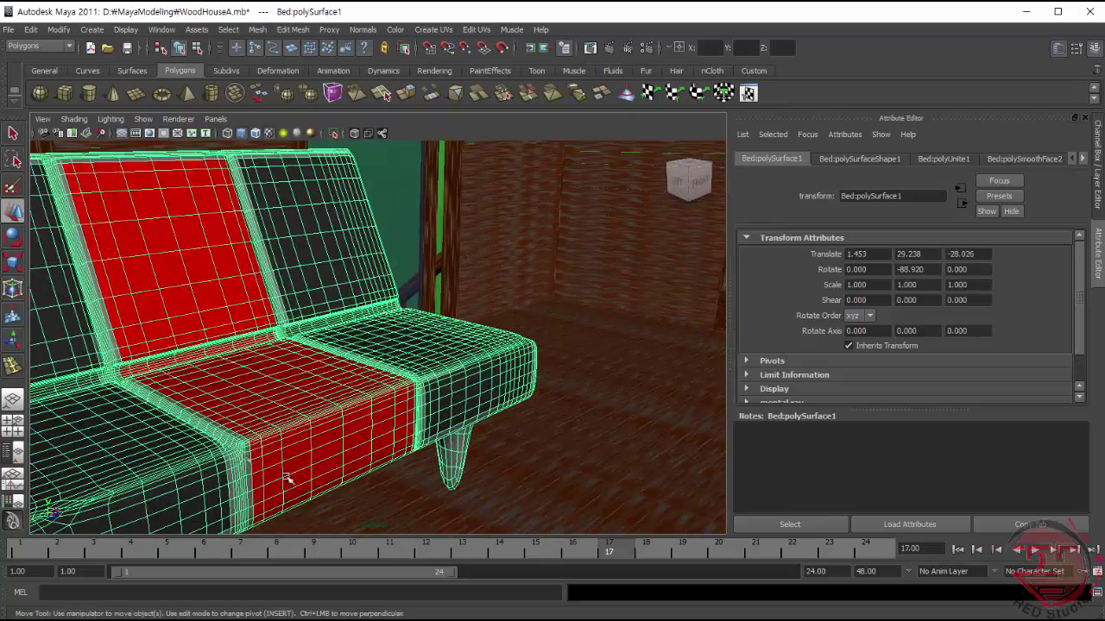
middle_click_drag(184, 316, 185, 346)
left_click_drag(185, 345, 128, 363, "alt")
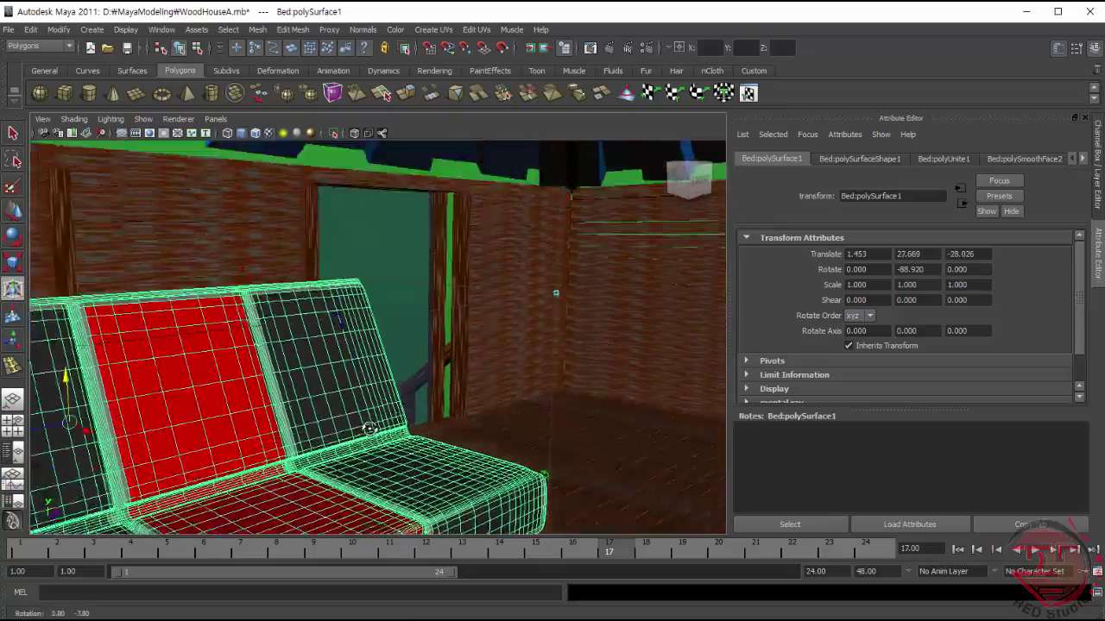
middle_click_drag(128, 364, 138, 388)
mouse_move(138, 388)
left_mouse_down("alt")
mouse_move(421, 503)
mouse_move(443, 427)
left_mouse_up("alt")
mouse_move(518, 437)
right_mouse_down("alt")
mouse_move(661, 599)
mouse_move(603, 352)
right_mouse_up("alt")
left_click_drag(311, 316, 500, 345, "alt")
- Slide the bed across the floor to translate 1.684, 26.425, -15.751 beside the slatted platform
right_click_drag(501, 346, 306, 316, "alt")
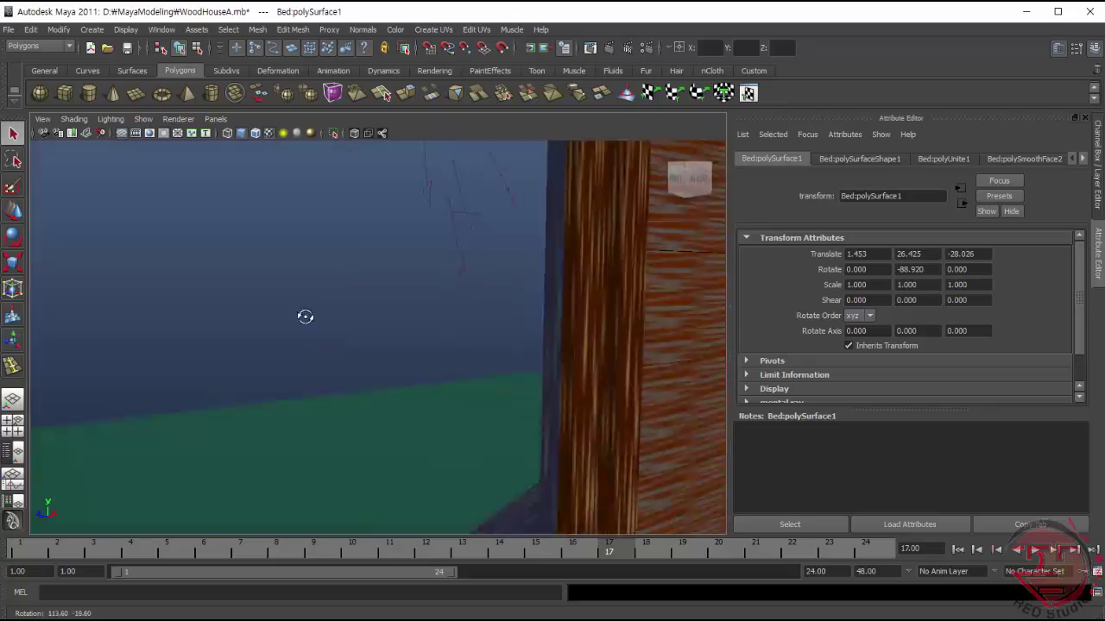
mouse_move(305, 316)
left_mouse_down("alt")
mouse_move(392, 338)
mouse_move(493, 340)
mouse_move(321, 328)
left_mouse_up("alt")
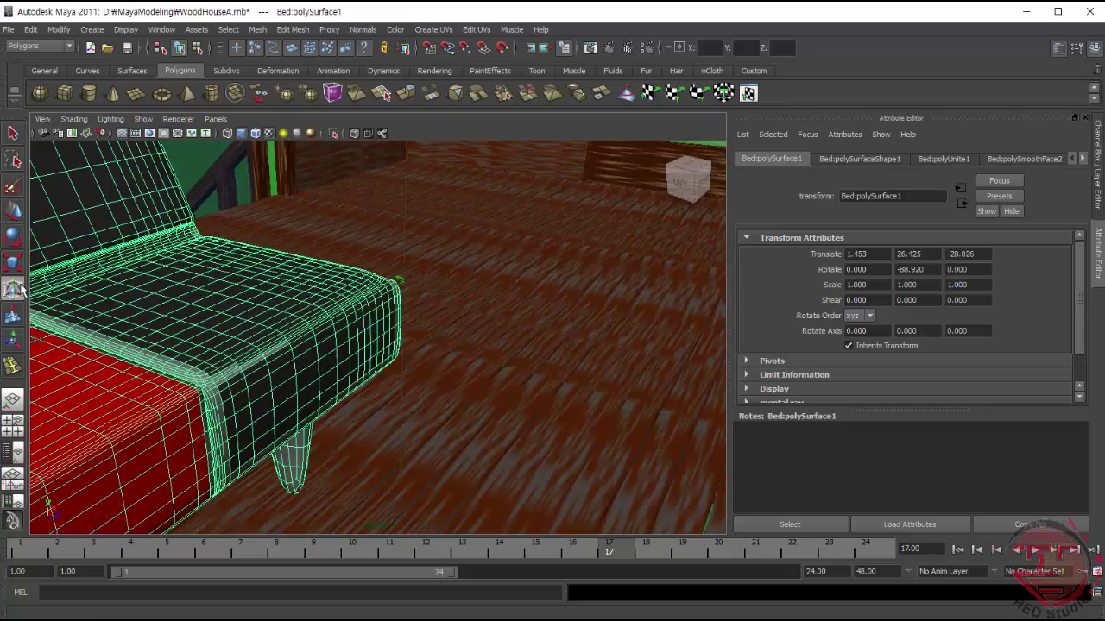
mouse_move(402, 344)
left_mouse_down("alt")
mouse_move(486, 432)
mouse_move(447, 451)
left_mouse_up("alt")
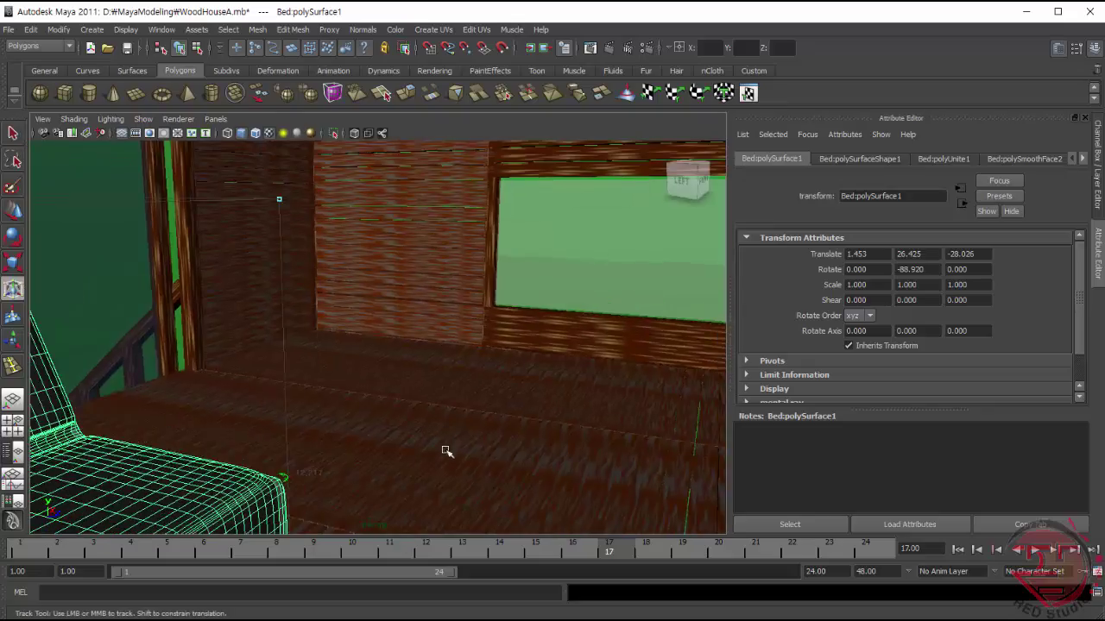
mouse_move(447, 451)
right_mouse_down("alt")
mouse_move(350, 278)
mouse_move(346, 369)
right_mouse_up("alt")
left_click_drag(177, 455, 341, 414, "alt")
middle_click_drag(341, 414, 311, 475)
mouse_move(311, 475)
left_mouse_down("alt")
mouse_move(259, 449)
mouse_move(215, 466)
left_mouse_up("alt")
middle_click_drag(173, 484, 222, 488)
mouse_move(223, 489)
left_mouse_down("alt")
mouse_move(281, 481)
mouse_move(257, 377)
left_mouse_up("alt")
mouse_move(256, 377)
middle_mouse_down()
mouse_move(264, 387)
mouse_move(240, 391)
mouse_move(281, 399)
middle_mouse_up()
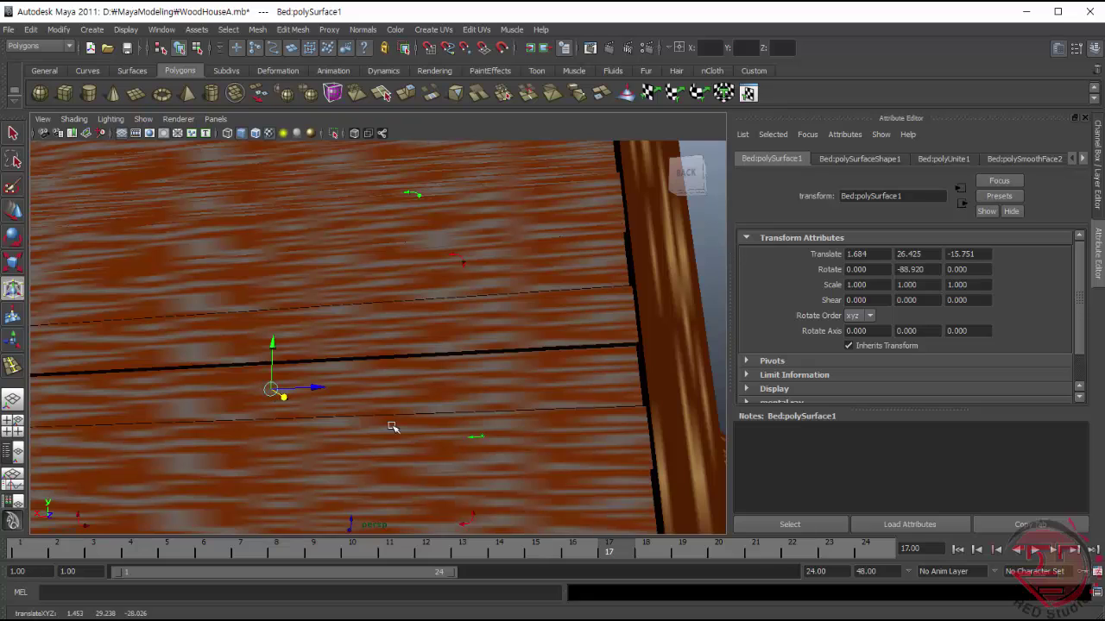
mouse_move(474, 443)
left_mouse_down("alt")
mouse_move(356, 485)
mouse_move(369, 451)
left_mouse_up("alt")
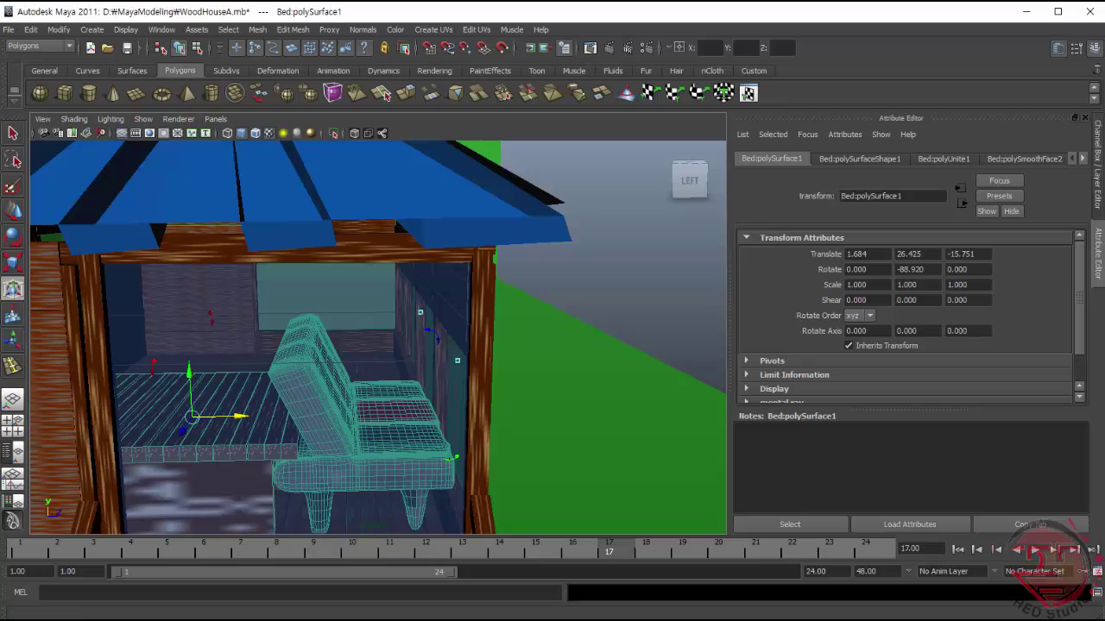
- Narrow the sofa with the Scale tool over two small drags
left_click(11, 265)
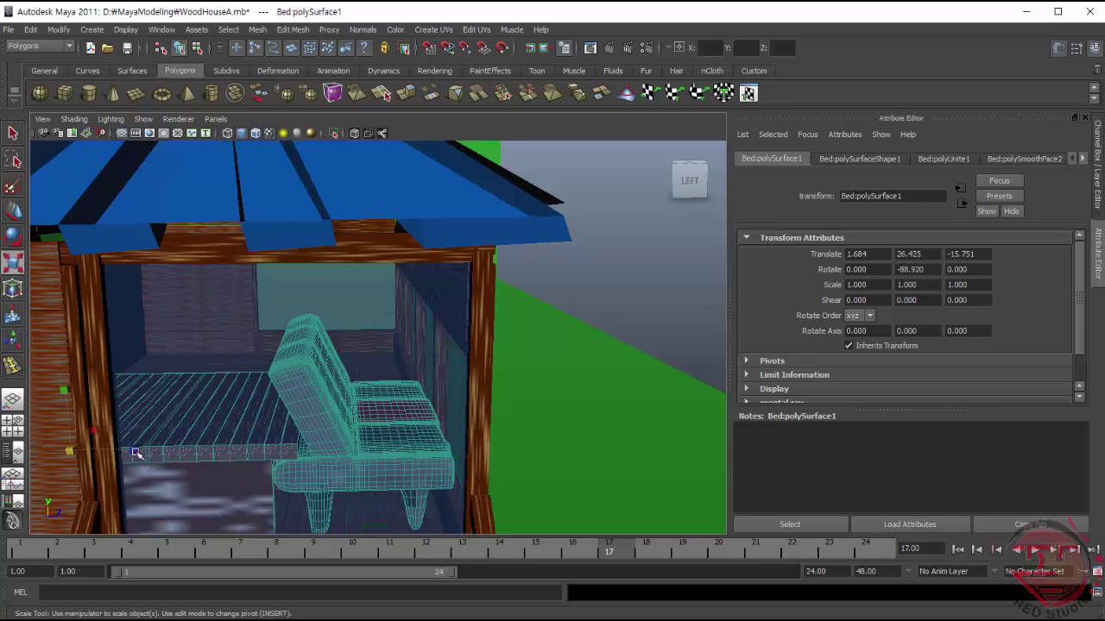
left_click_drag(136, 453, 119, 458)
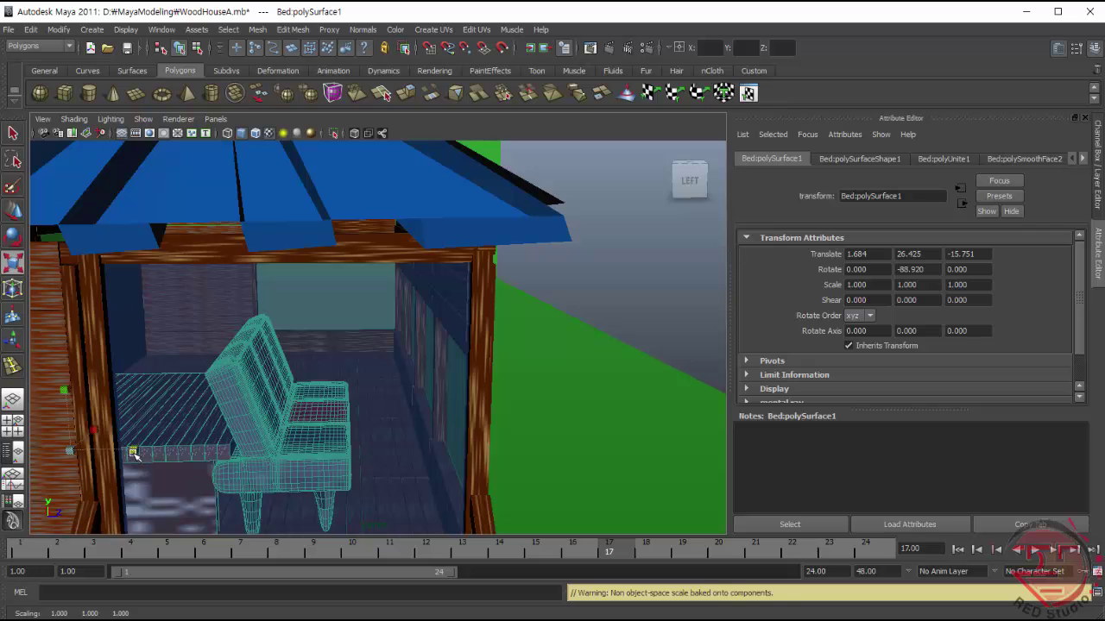
left_click_drag(134, 454, 121, 456)
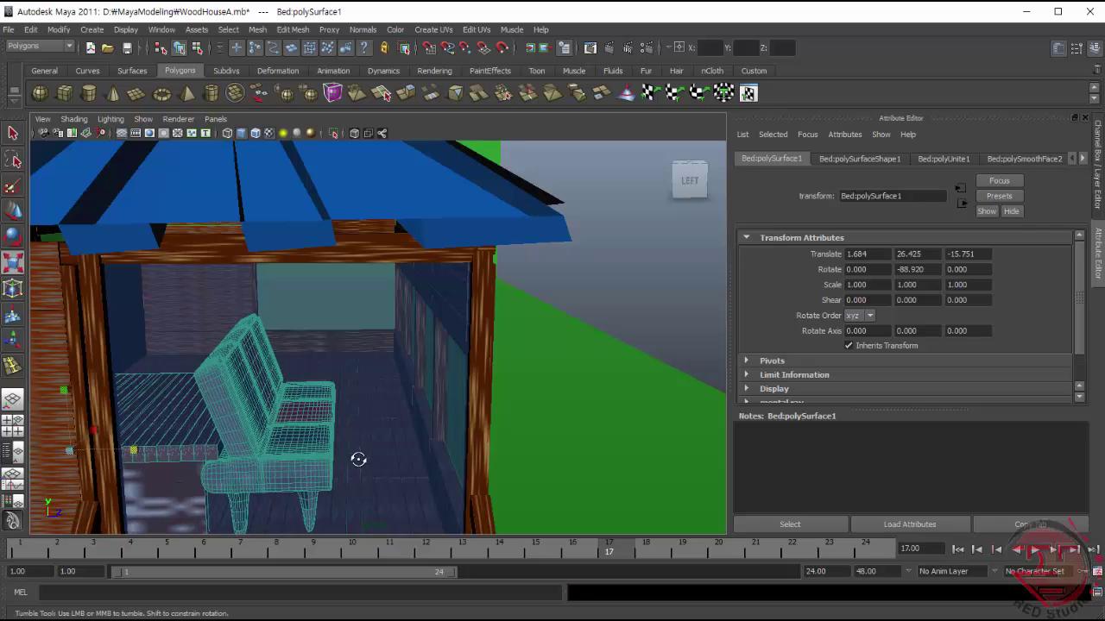
- Slide the sofa along X toward the table, settling at Z -17.416 against the interior wall
left_click_drag(358, 459, 315, 466, "alt")
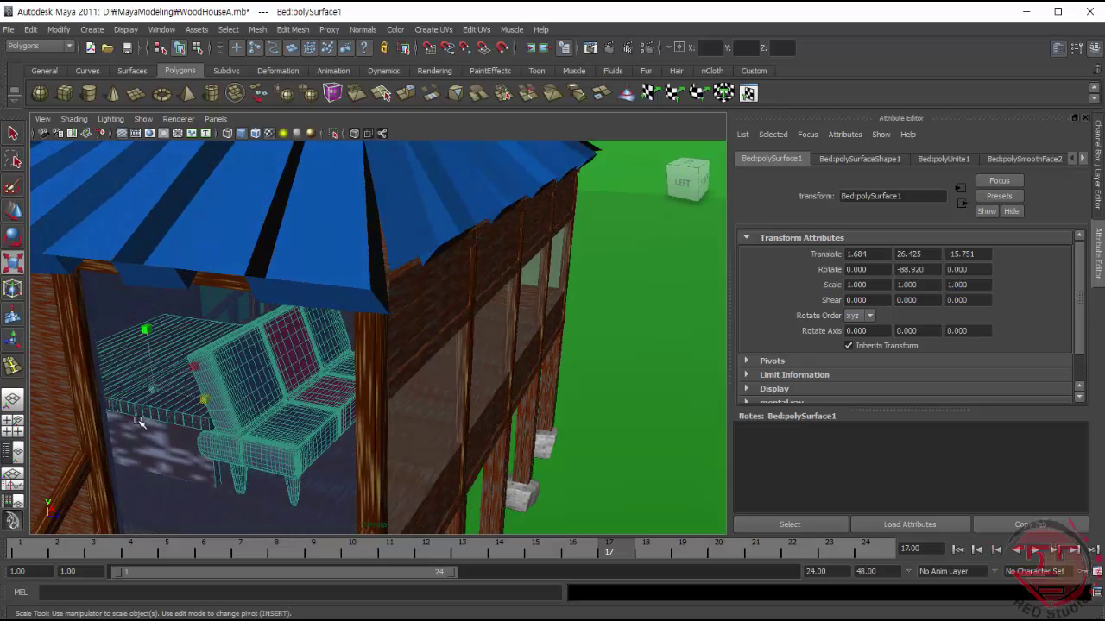
key("w")
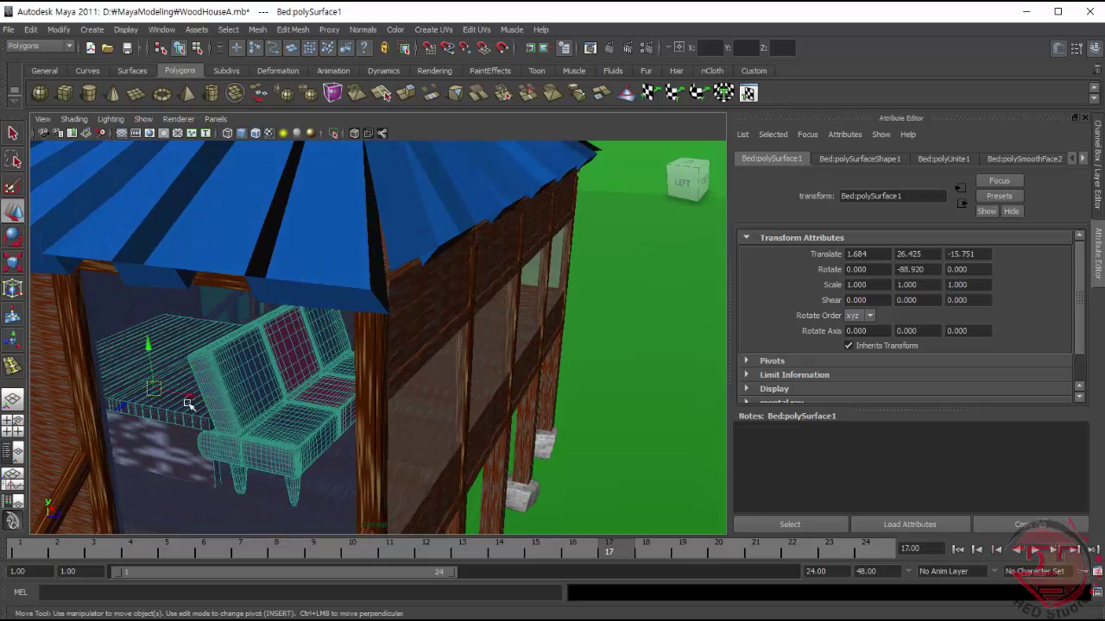
mouse_move(192, 399)
left_mouse_down()
mouse_move(166, 389)
mouse_move(177, 443)
mouse_move(251, 442)
left_mouse_up()
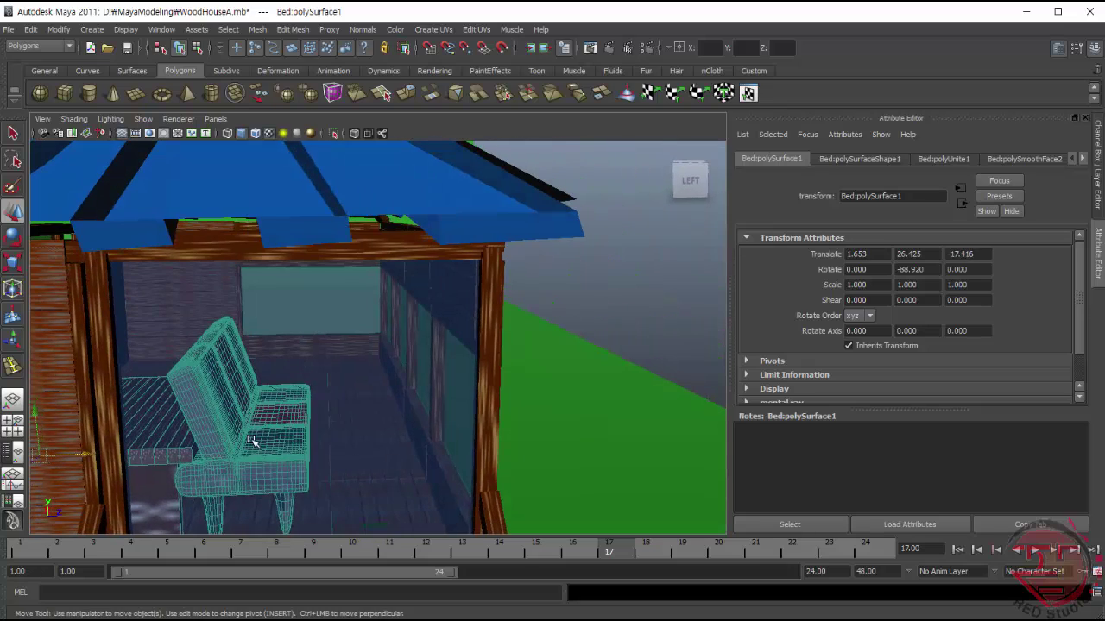
- Enlarge the sofa slightly and nudge it to Z -17.242 beside the table
left_click(13, 262)
left_click_drag(104, 457, 105, 458)
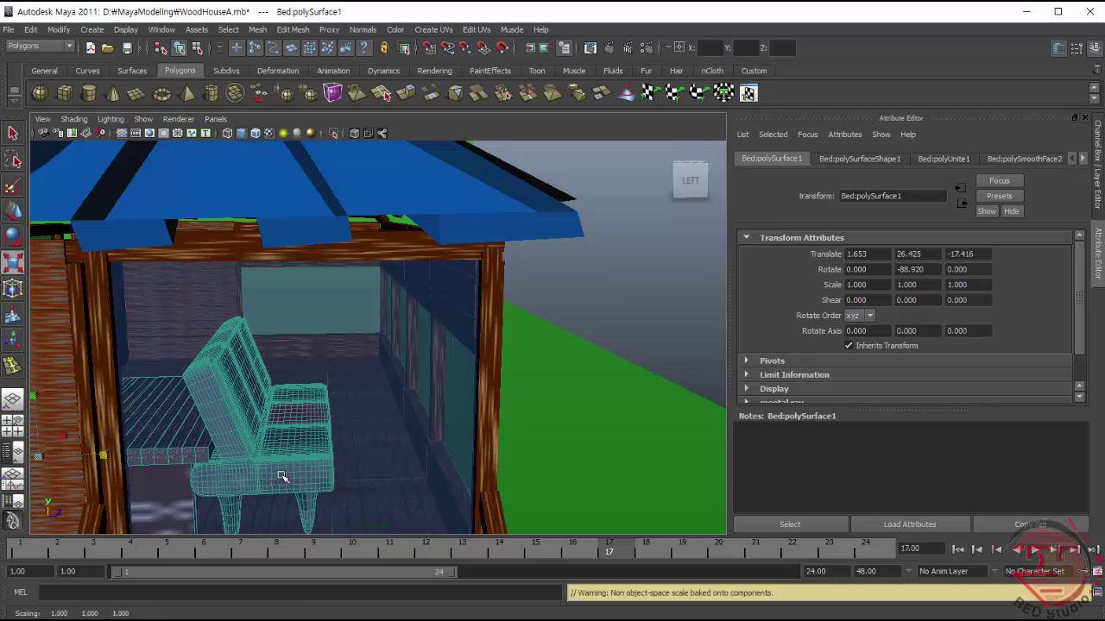
left_click(13, 210)
mouse_move(78, 461)
left_mouse_down()
mouse_move(254, 472)
mouse_move(221, 474)
mouse_move(215, 463)
left_mouse_up()
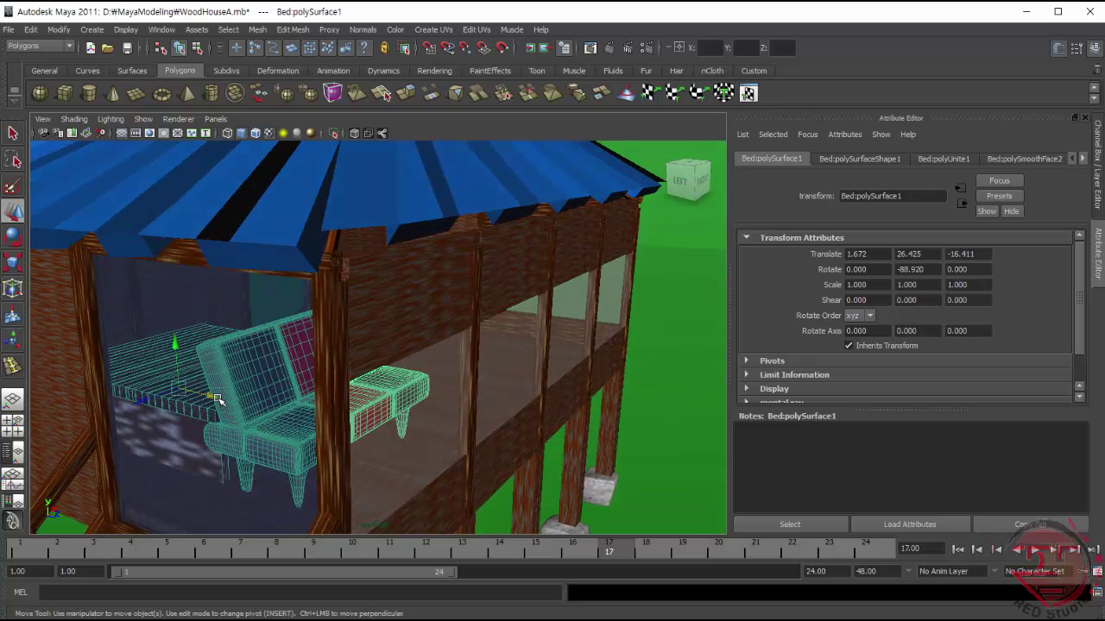
left_click_drag(210, 400, 199, 385)
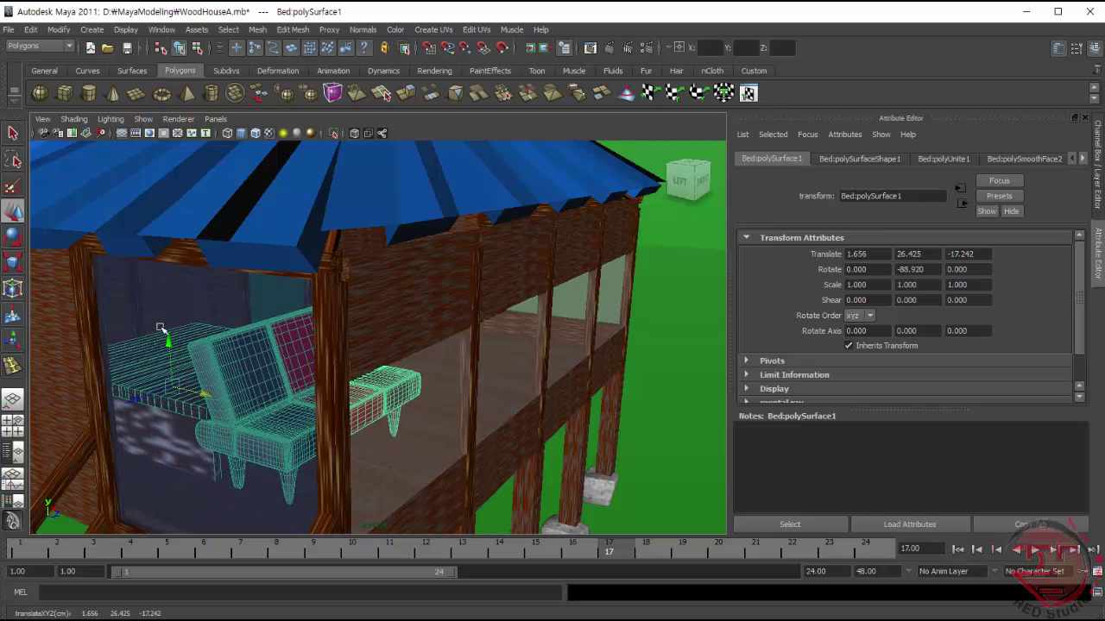
- Orbit around the room and pull back to frame the whole house
left_click_drag(198, 481, 335, 498, "alt")
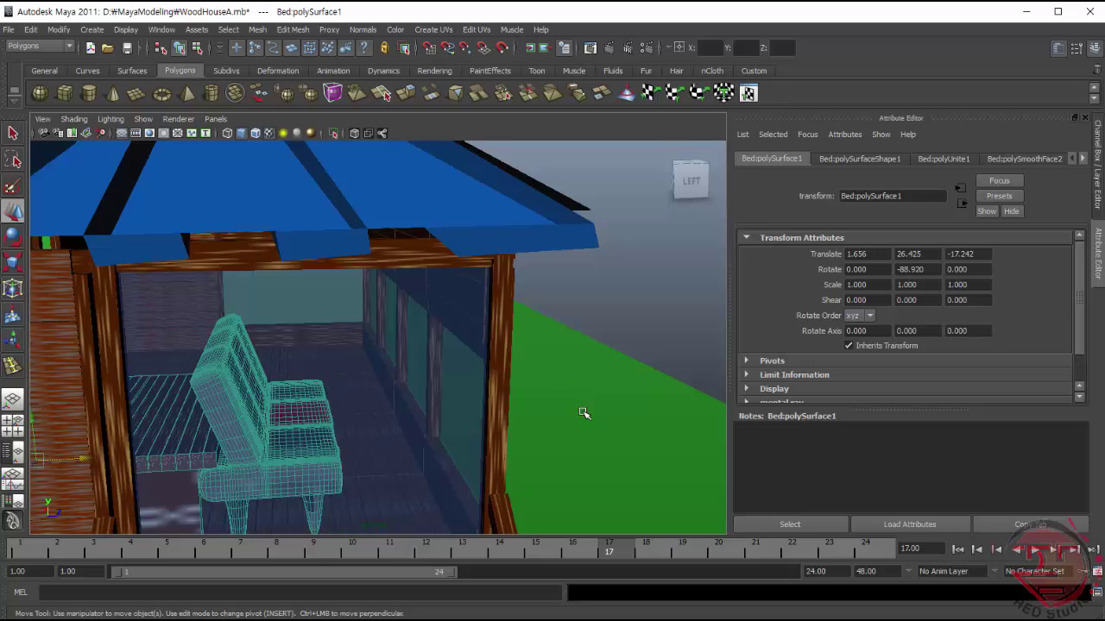
mouse_move(584, 413)
left_mouse_down("alt")
mouse_move(543, 382)
mouse_move(543, 394)
mouse_move(548, 362)
left_mouse_up("alt")
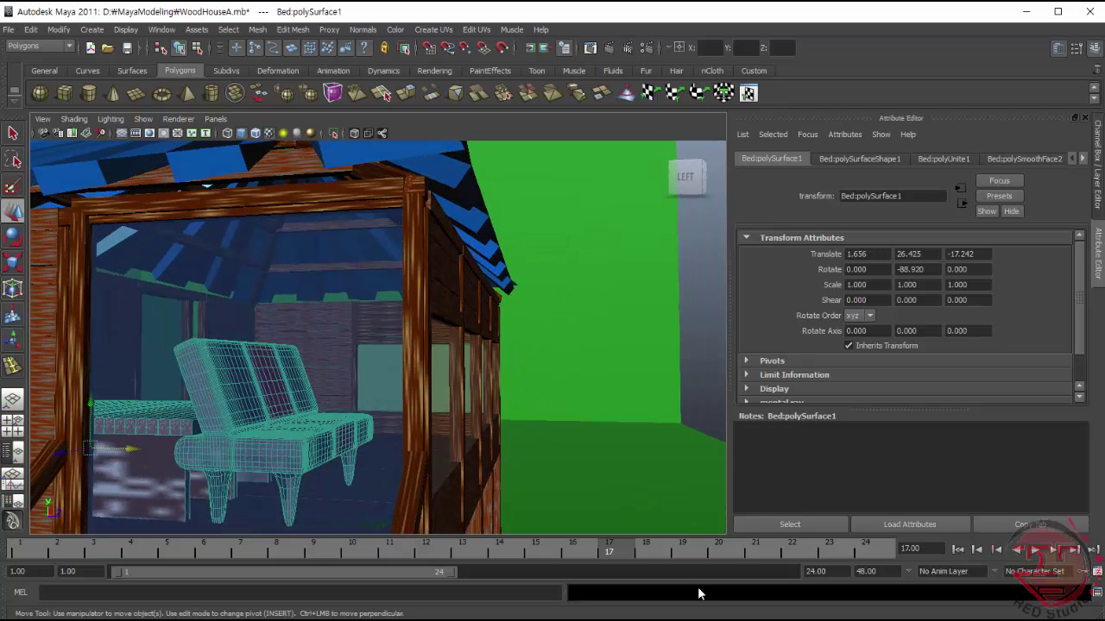
left_click_drag(577, 446, 568, 404, "alt")
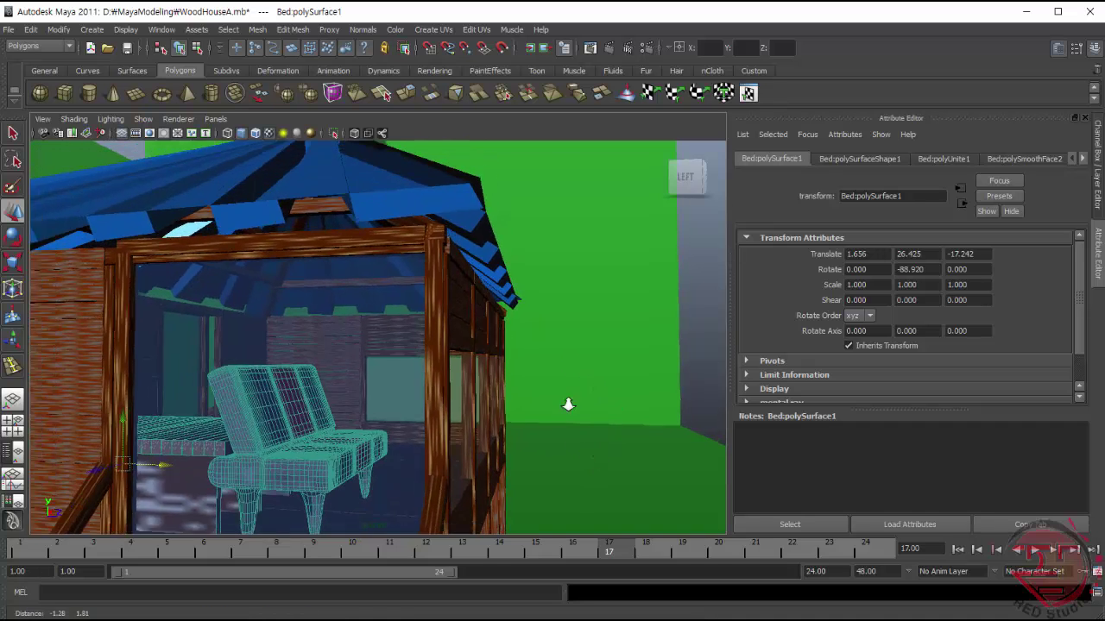
right_click_drag(568, 404, 409, 297, "alt")
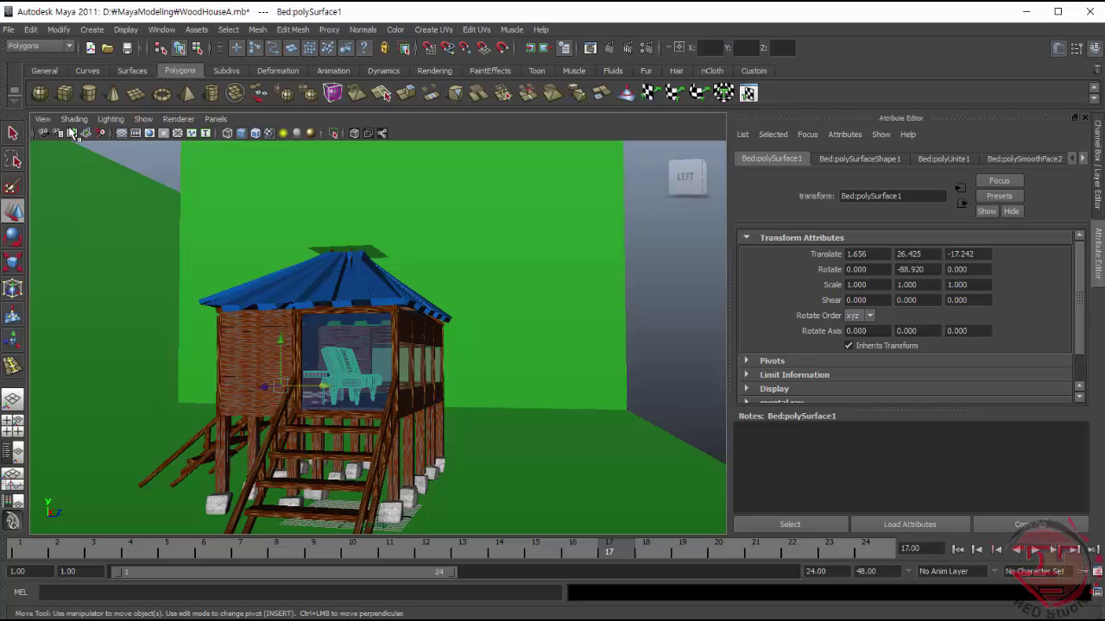
left_click(13, 133)
left_click(576, 431)
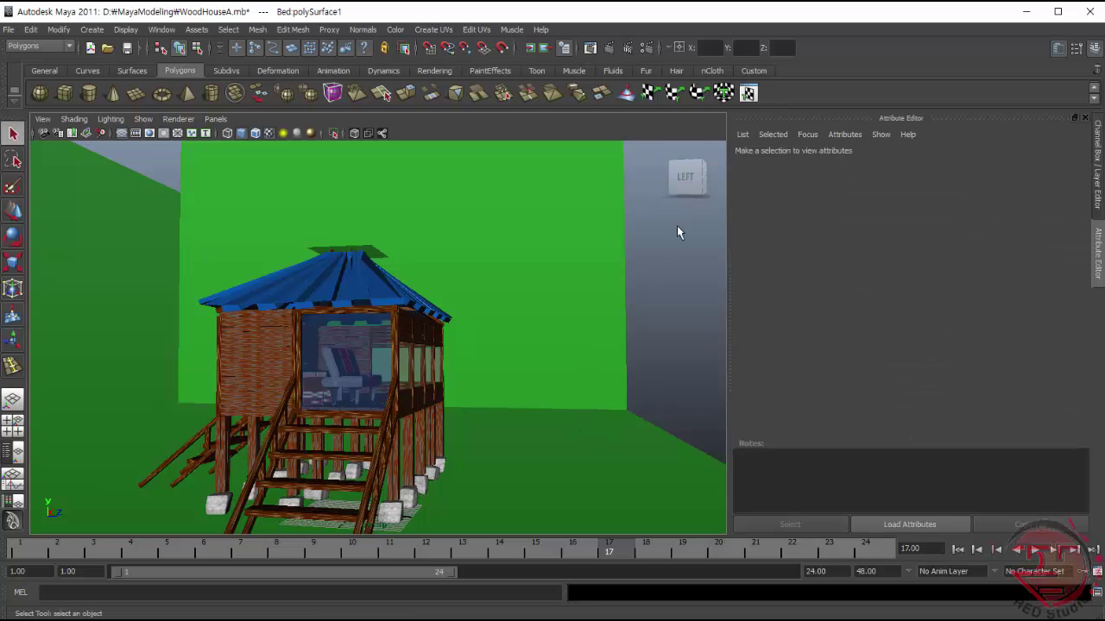
mouse_move(584, 384)
left_mouse_down("alt")
mouse_move(410, 390)
mouse_move(435, 373)
left_mouse_up("alt")
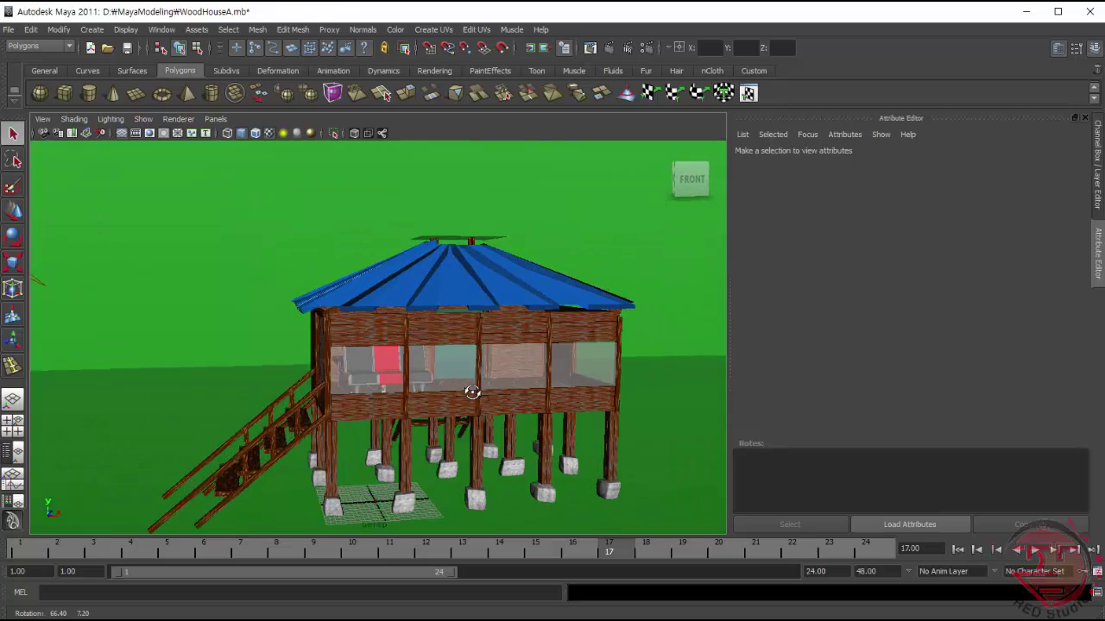
left_click(429, 381)
mouse_move(437, 436)
left_mouse_down("alt")
mouse_move(555, 419)
mouse_move(496, 437)
mouse_move(461, 424)
mouse_move(426, 430)
mouse_move(434, 408)
left_mouse_up("alt")
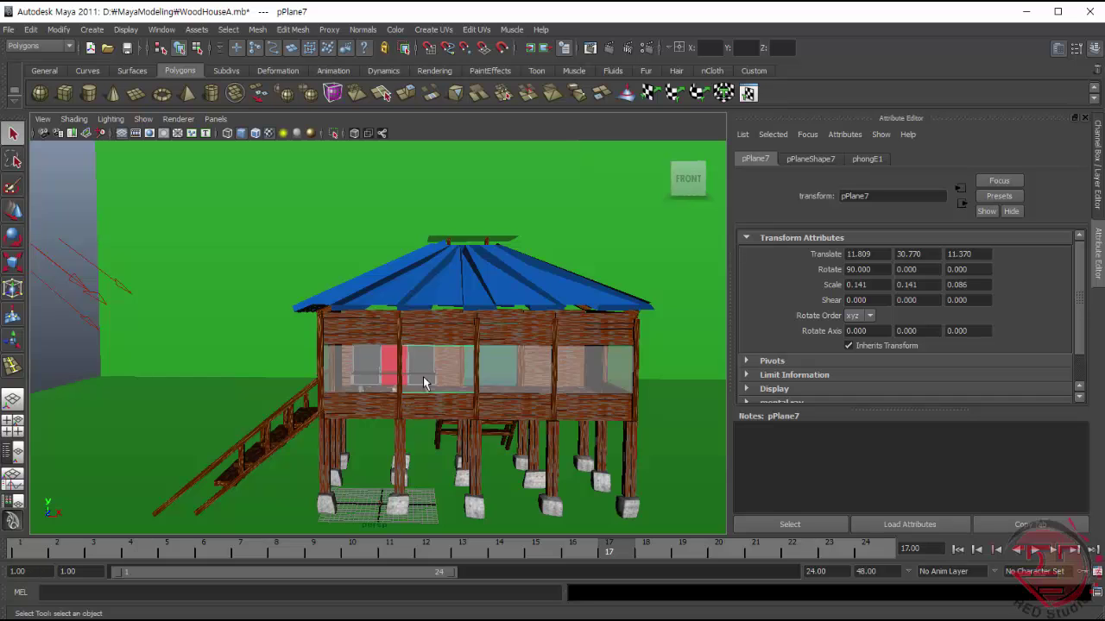
left_click_drag(517, 395, 483, 390, "alt")
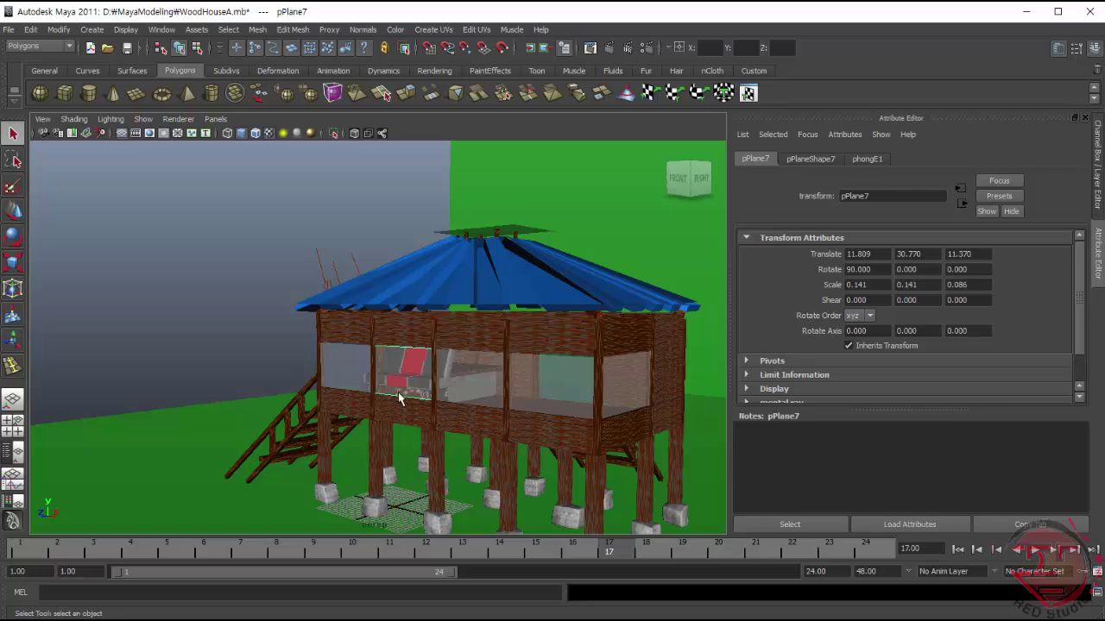
left_click_drag(408, 402, 540, 388, "alt")
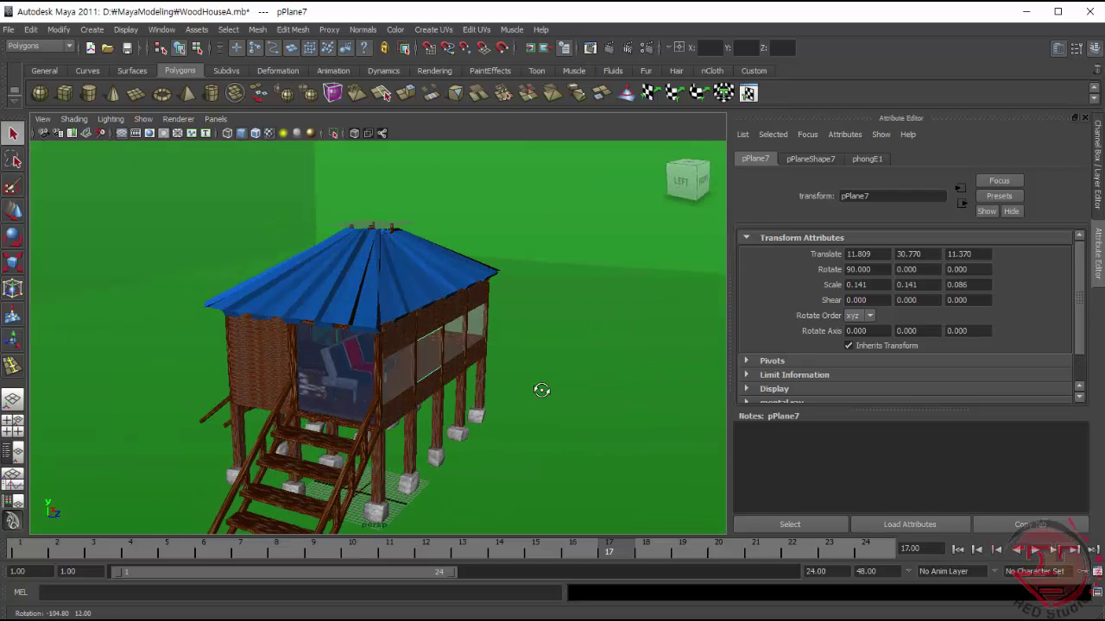
scroll(341, 417, "up", 3)
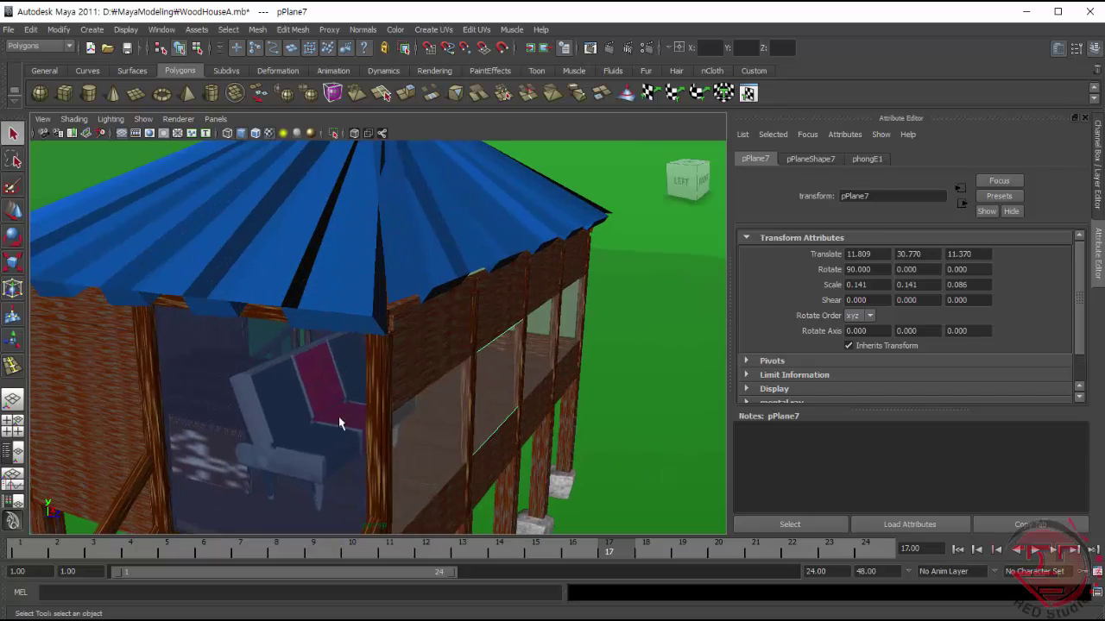
scroll(498, 438, "up", 3)
left_click_drag(498, 438, 98, 370, "alt")
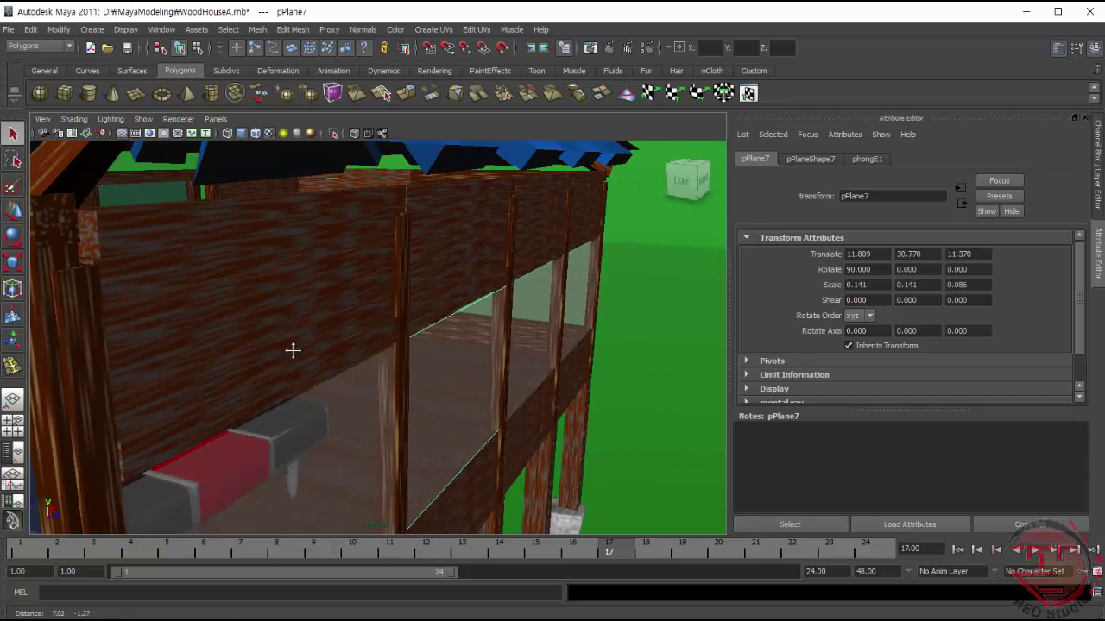
scroll(424, 338, "up", 3)
scroll(501, 328, "up", 2)
scroll(451, 345, "up", 2)
scroll(631, 415, "up", 3)
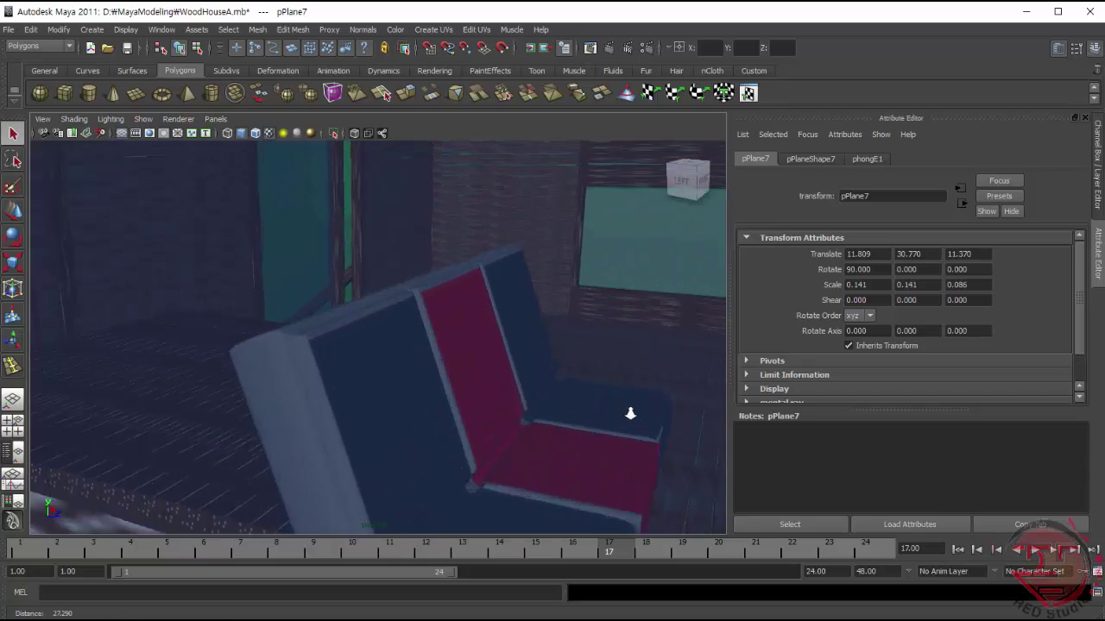
mouse_move(683, 444)
middle_mouse_down("alt")
mouse_move(638, 406)
mouse_move(749, 475)
middle_mouse_up("alt")
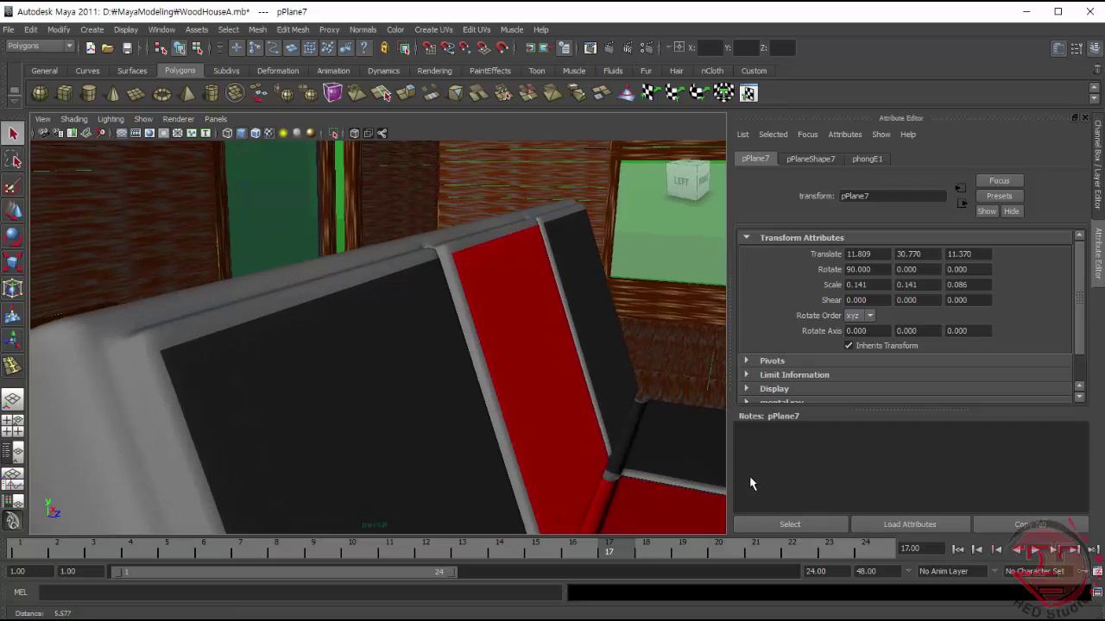
left_click(446, 379)
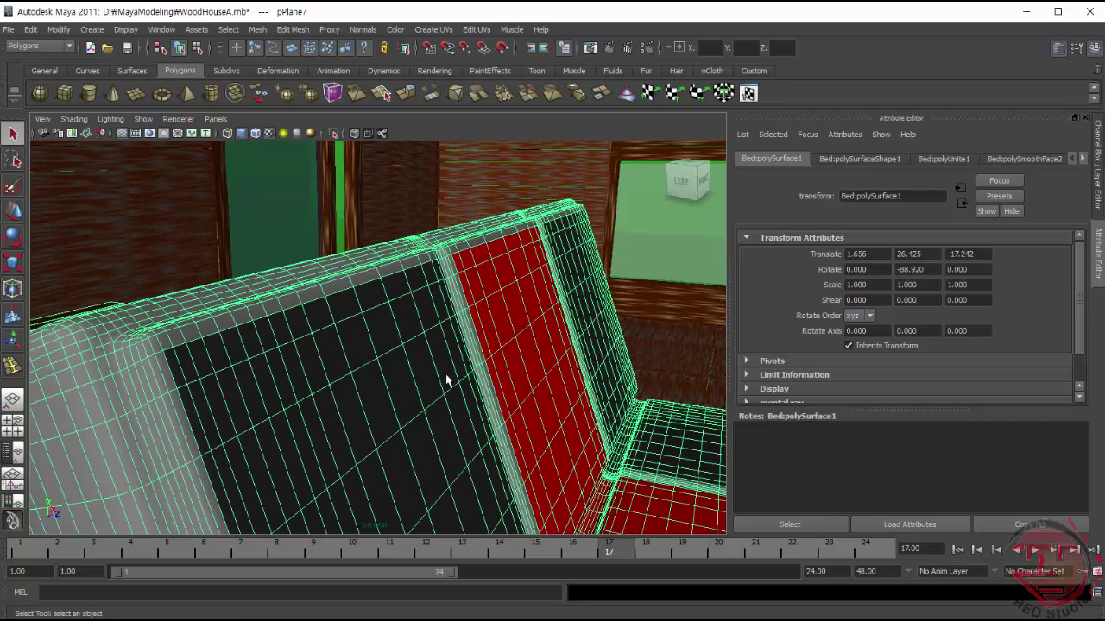
left_click(13, 289)
left_click_drag(205, 473, 278, 429)
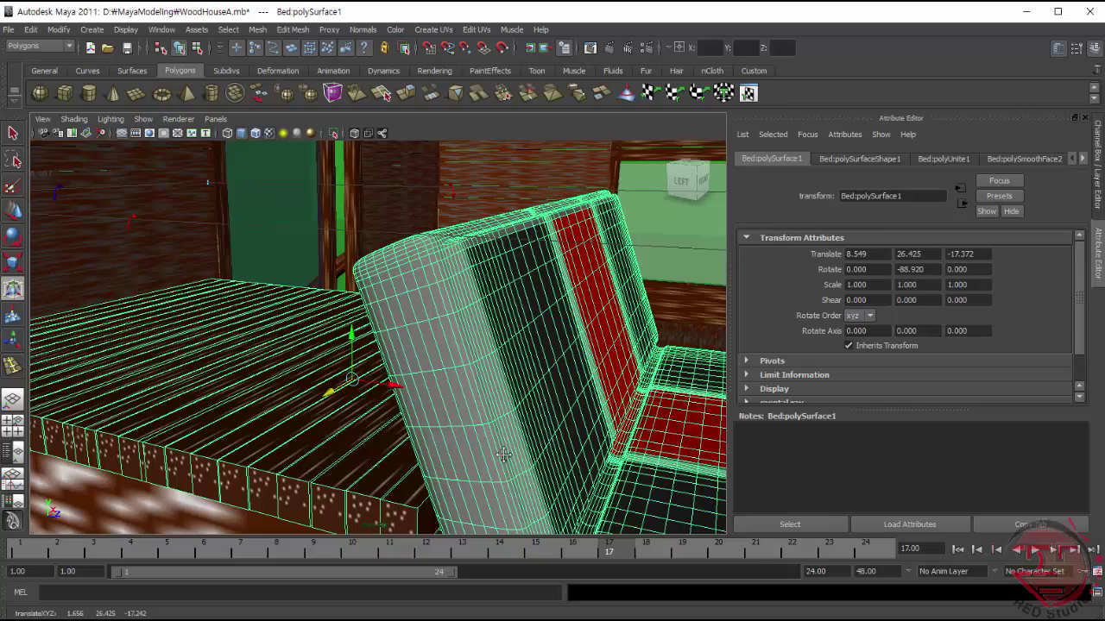
right_click_drag(503, 455, 225, 132, "alt")
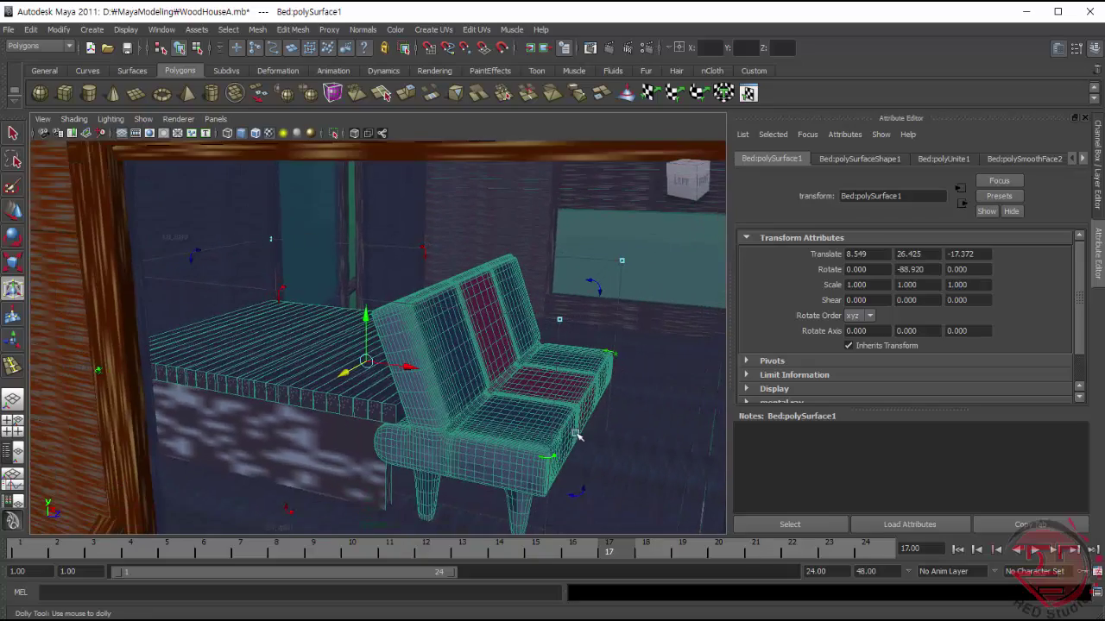
right_click_drag(578, 436, 518, 406, "alt")
mouse_move(518, 405)
left_mouse_down("alt")
mouse_move(561, 415)
mouse_move(423, 389)
mouse_move(424, 407)
left_mouse_up("alt")
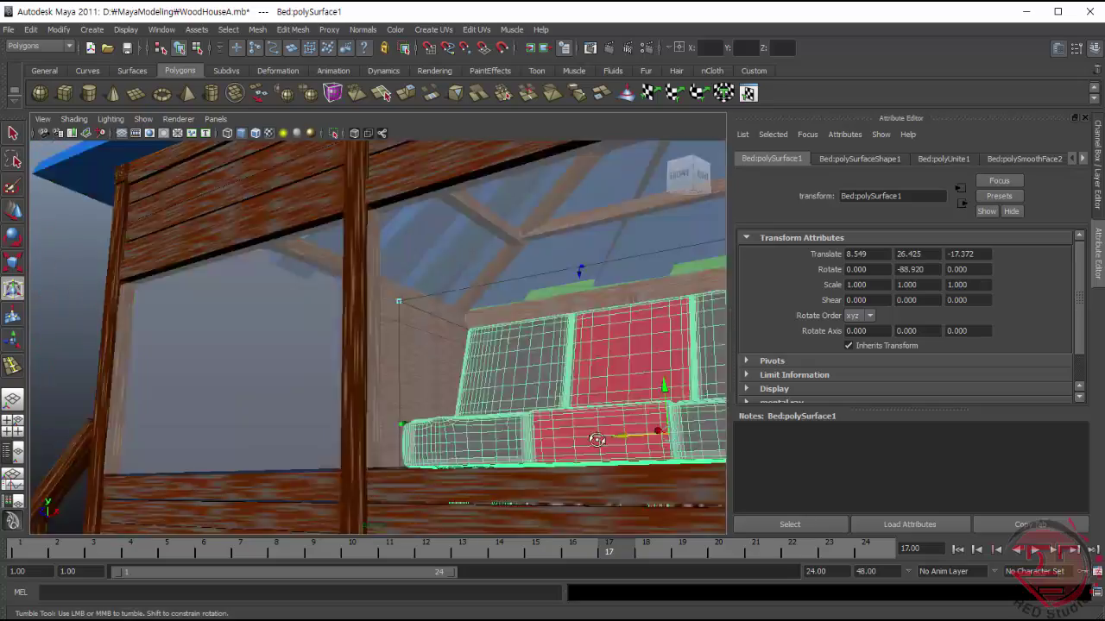
left_click_drag(678, 475, 702, 457, "alt")
right_click_drag(702, 457, 592, 419, "alt")
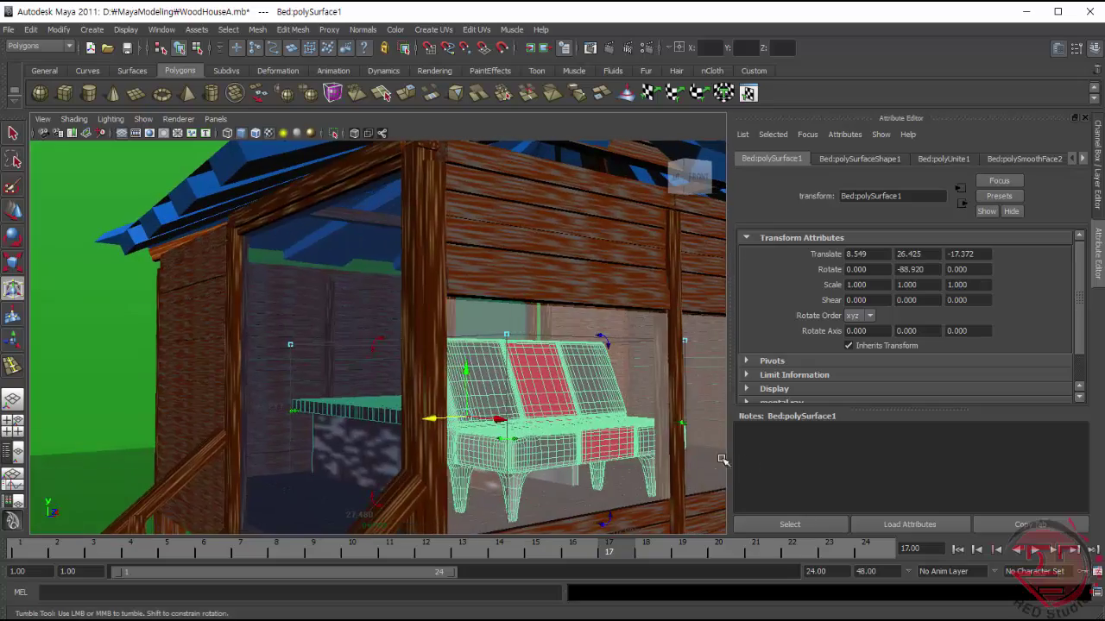
key("ctrl+z")
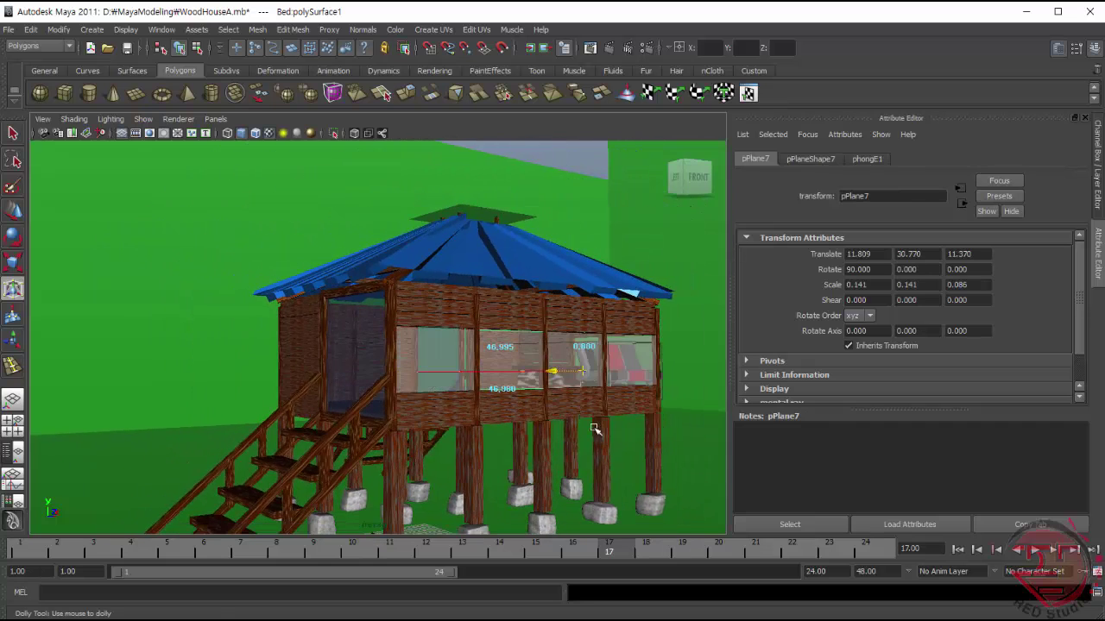
left_click_drag(613, 423, 592, 414, "alt")
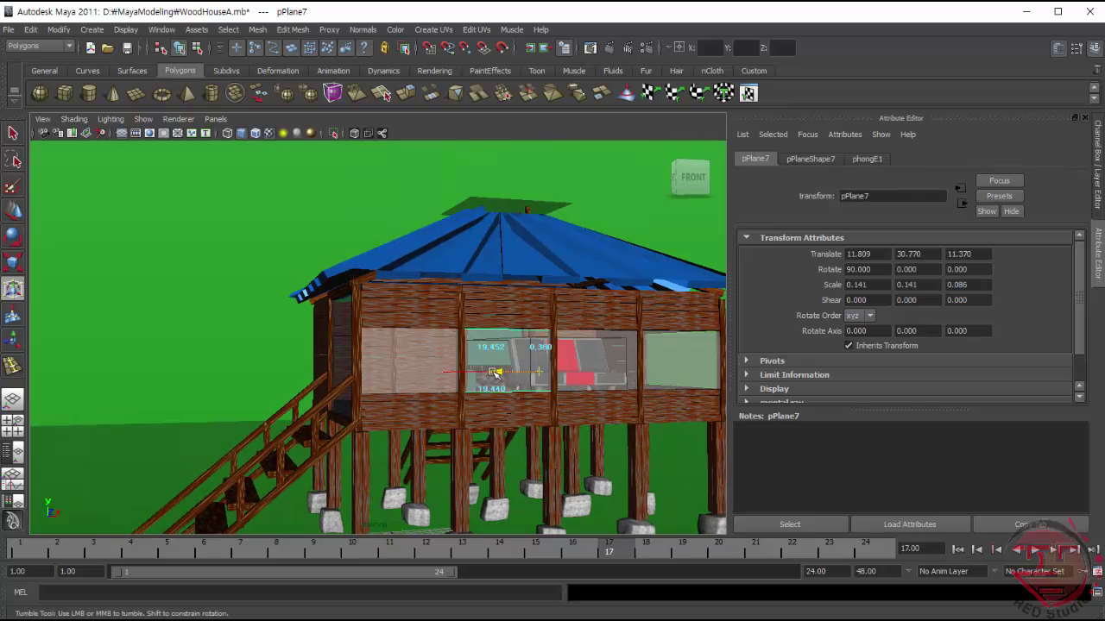
left_click_drag(495, 373, 480, 369)
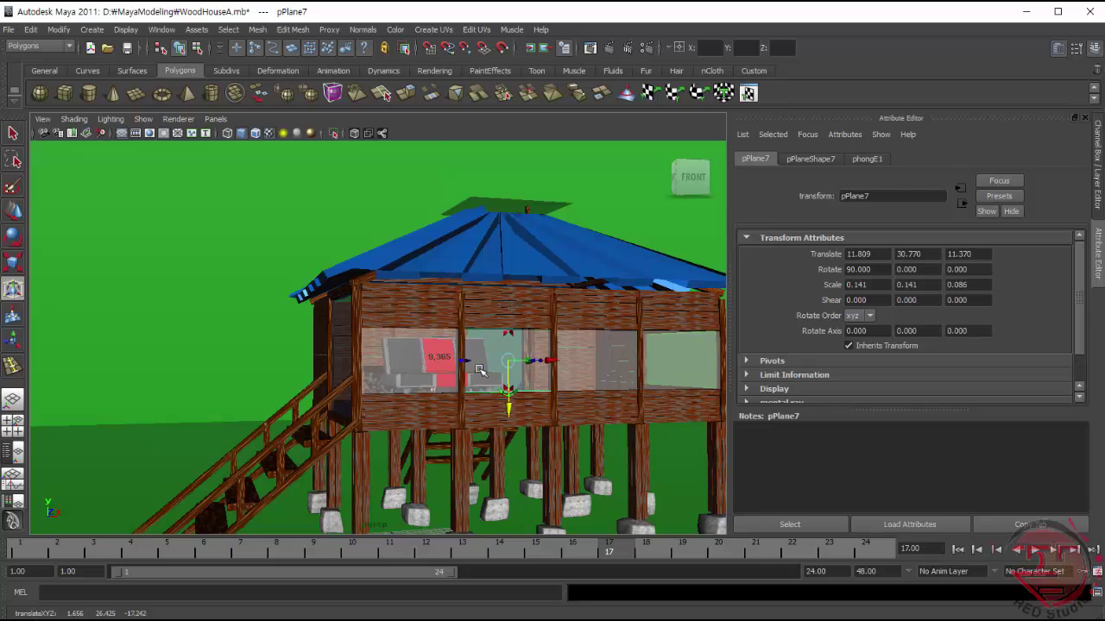
mouse_move(549, 433)
left_mouse_down("alt")
mouse_move(506, 439)
mouse_move(538, 365)
left_mouse_up("alt")
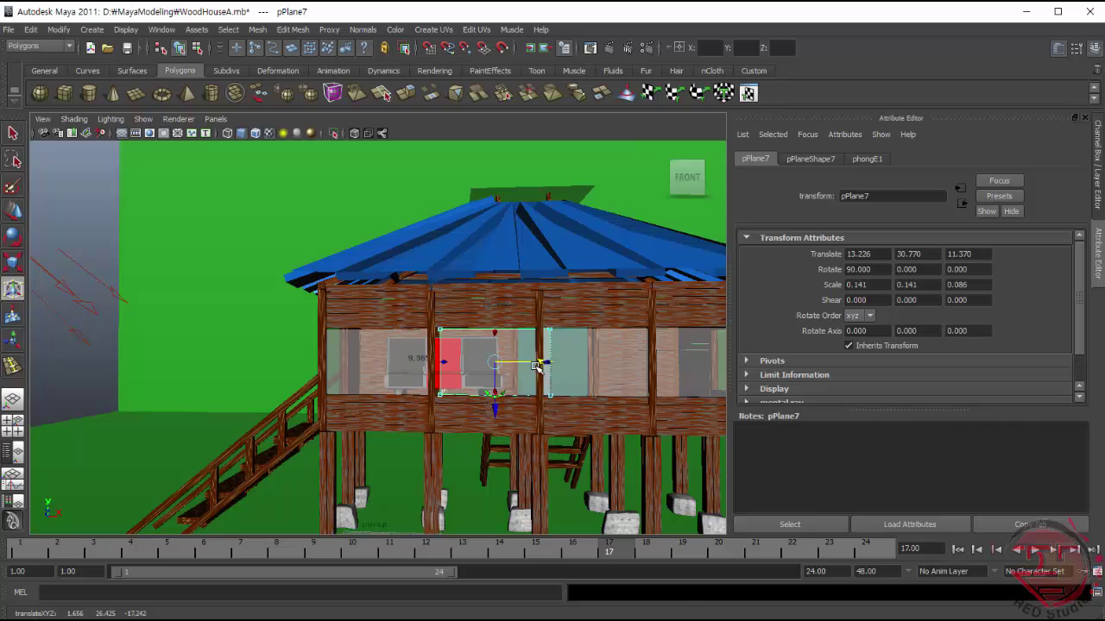
key("ctrl+z")
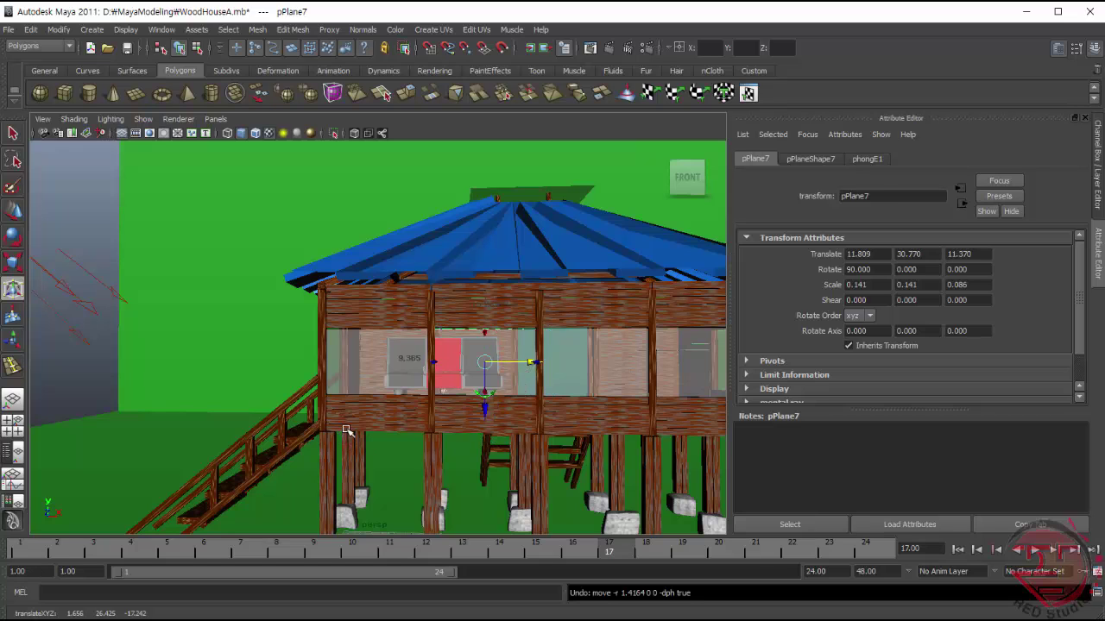
left_click(13, 133)
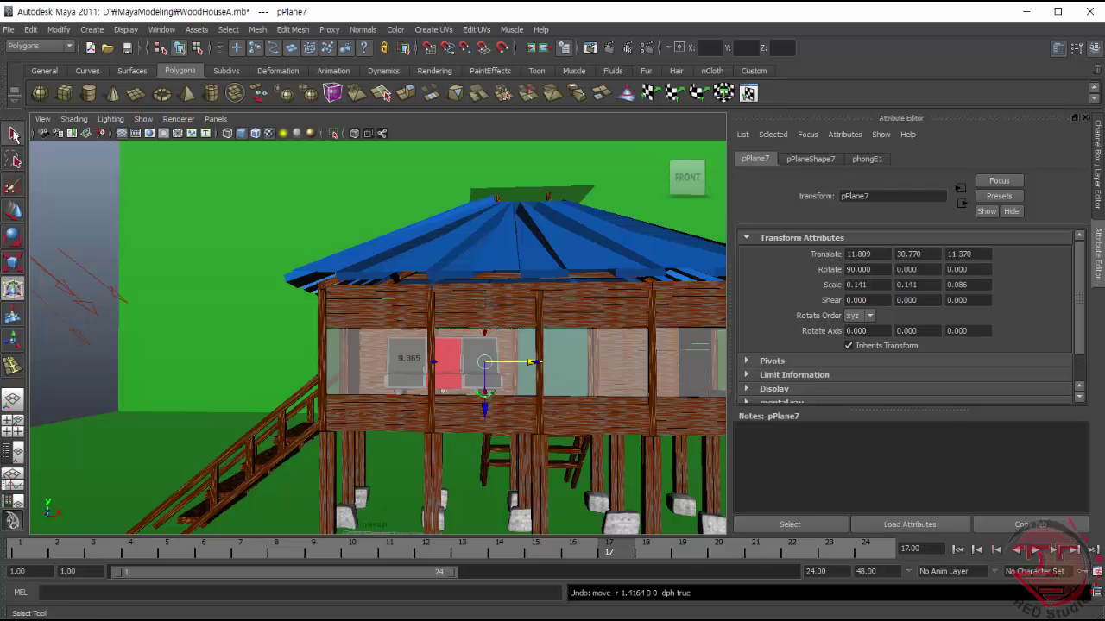
left_click(182, 240)
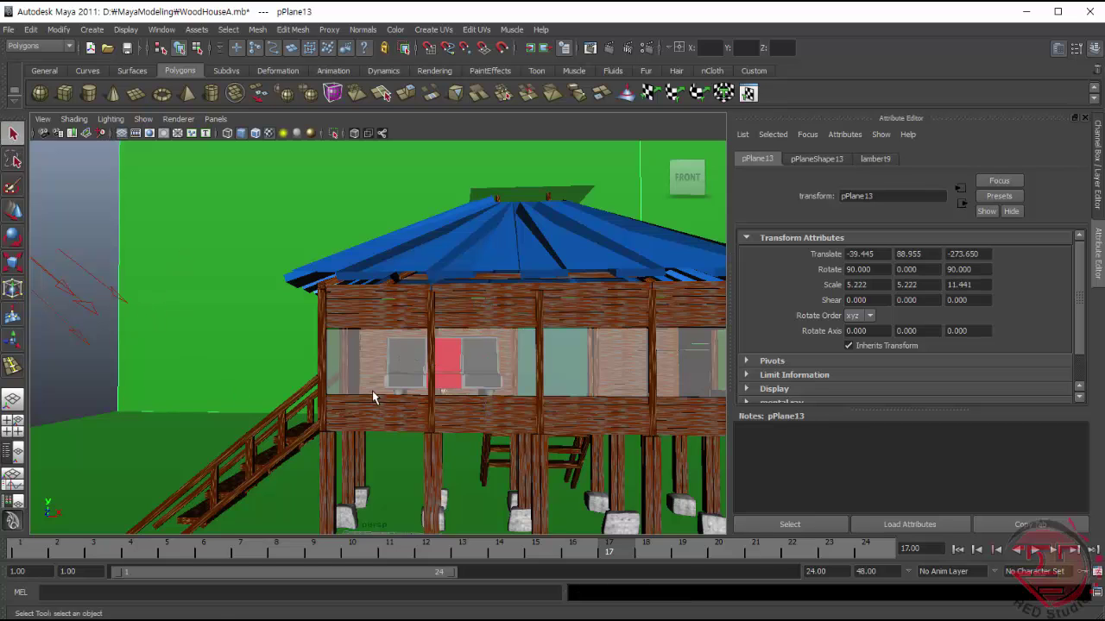
- Zoom in on the house window and select the sofa, Bed:polySurface1
left_click_drag(373, 397, 488, 389, "alt")
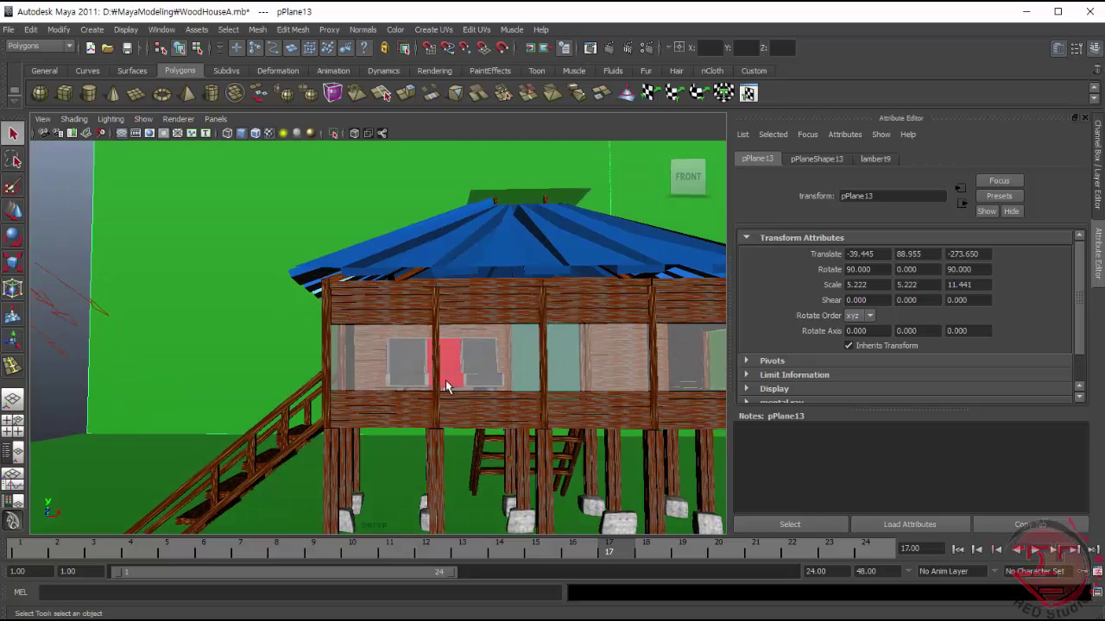
right_click_drag(460, 381, 725, 480, "alt")
middle_click_drag(725, 480, 525, 418, "alt")
right_click_drag(630, 449, 656, 457, "alt")
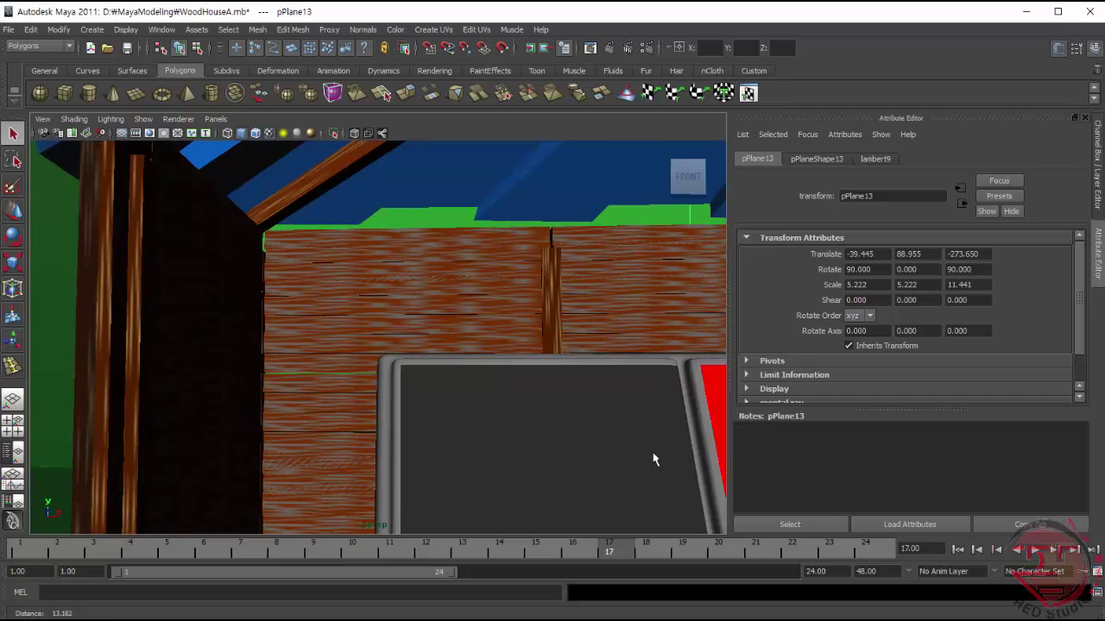
left_click(574, 436)
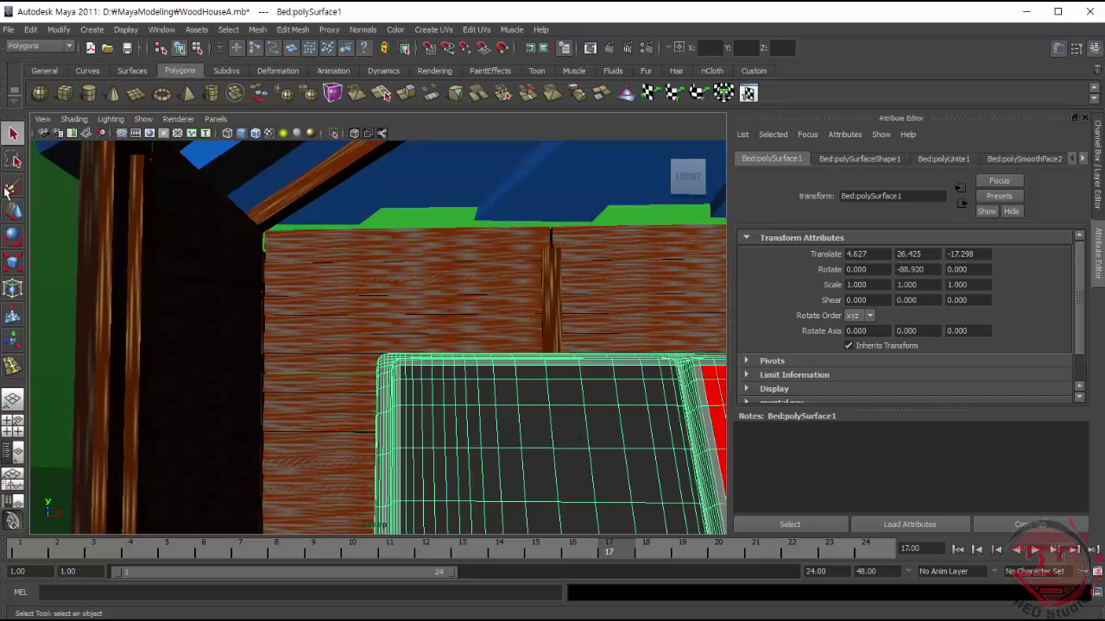
left_click(13, 289)
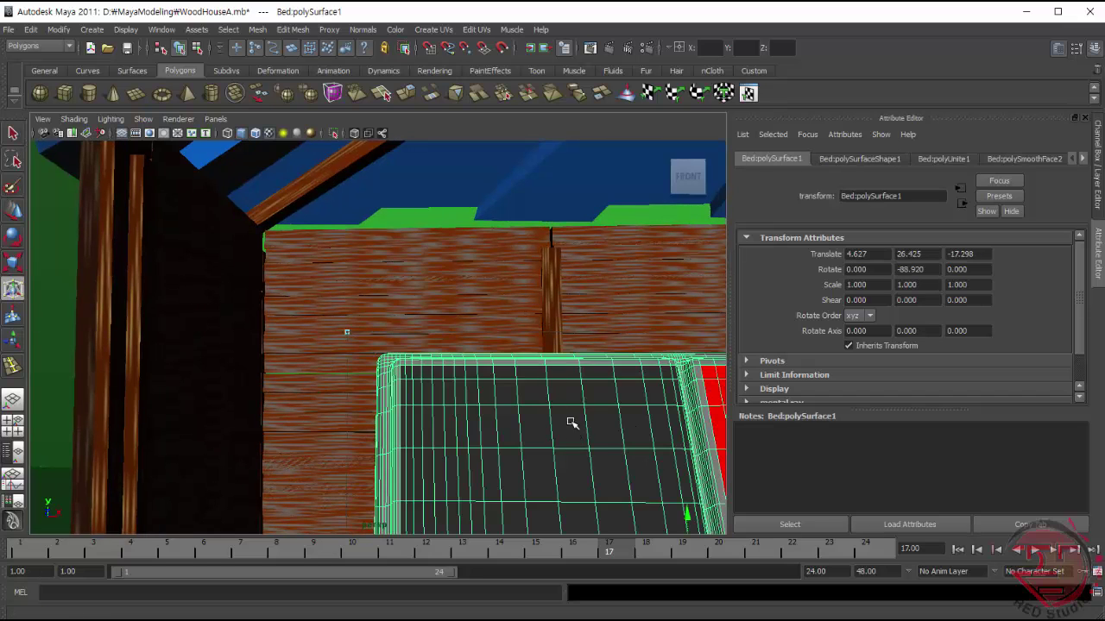
- Slide the sofa along X from 4.627 to 7.297 against the wall, then select pCube310
mouse_move(624, 469)
left_mouse_down("alt")
mouse_move(609, 458)
mouse_move(614, 466)
mouse_move(697, 326)
left_mouse_up("alt")
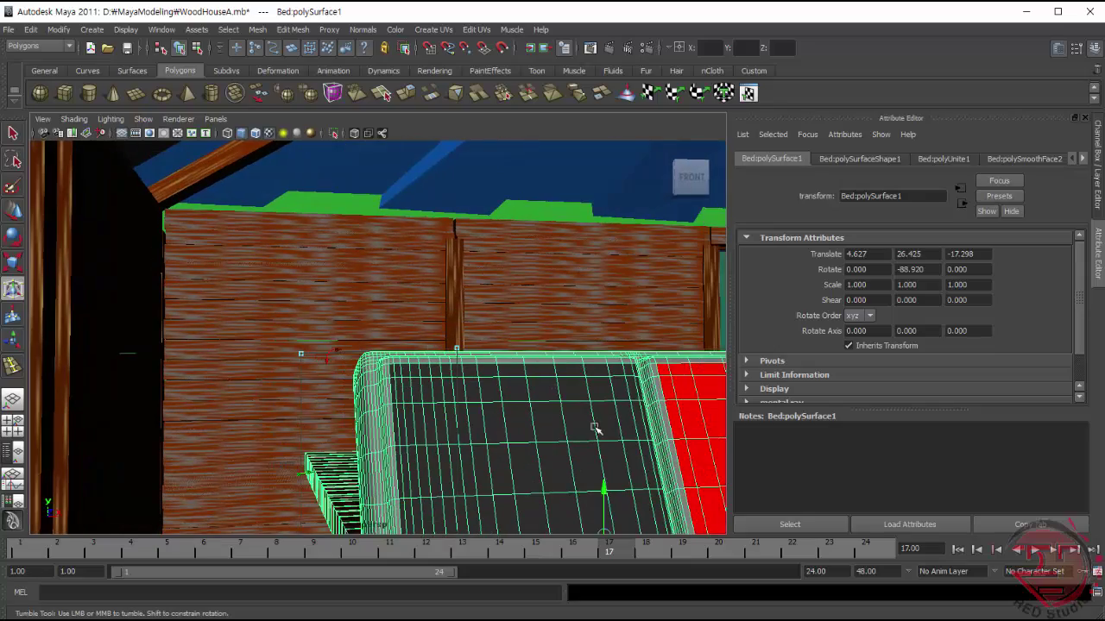
left_click_drag(591, 434, 615, 451, "alt")
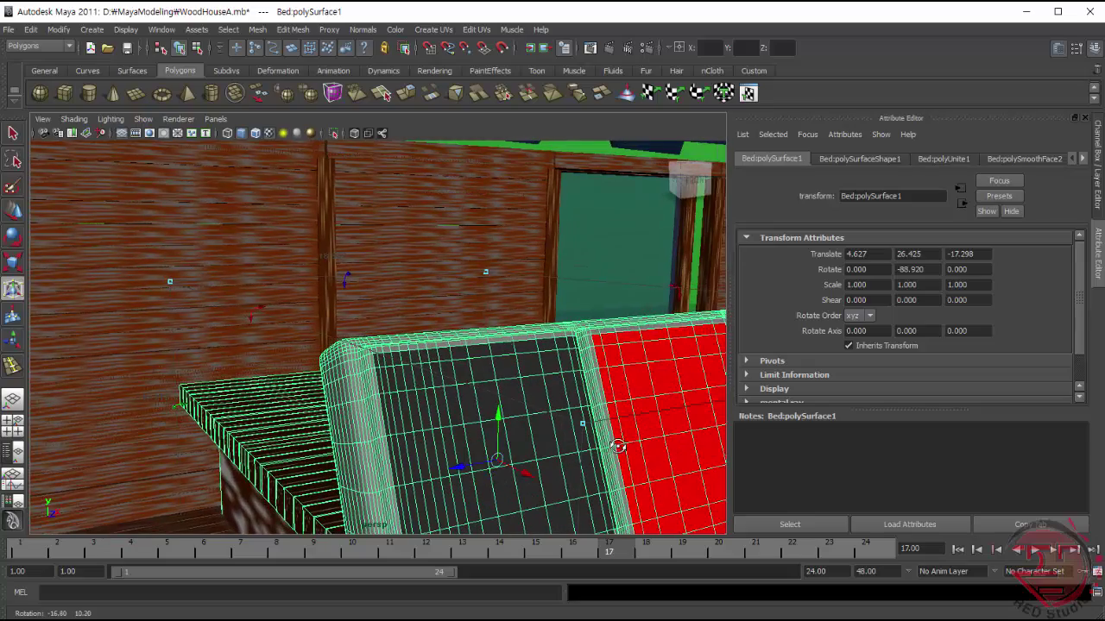
left_click(462, 470)
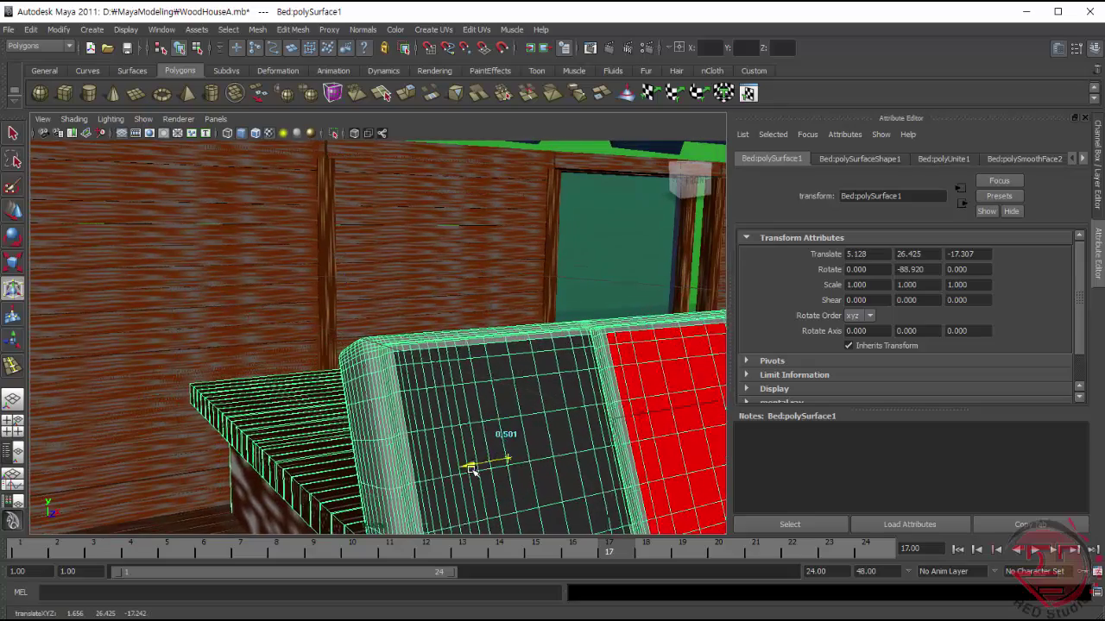
left_click_drag(462, 471, 458, 464)
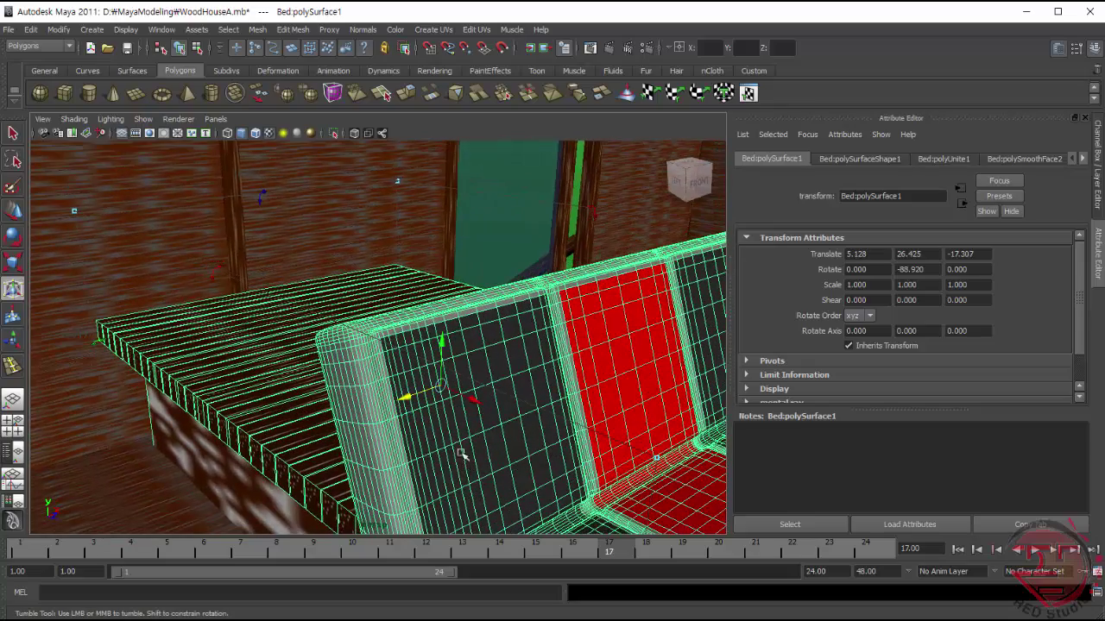
left_click_drag(411, 399, 440, 387)
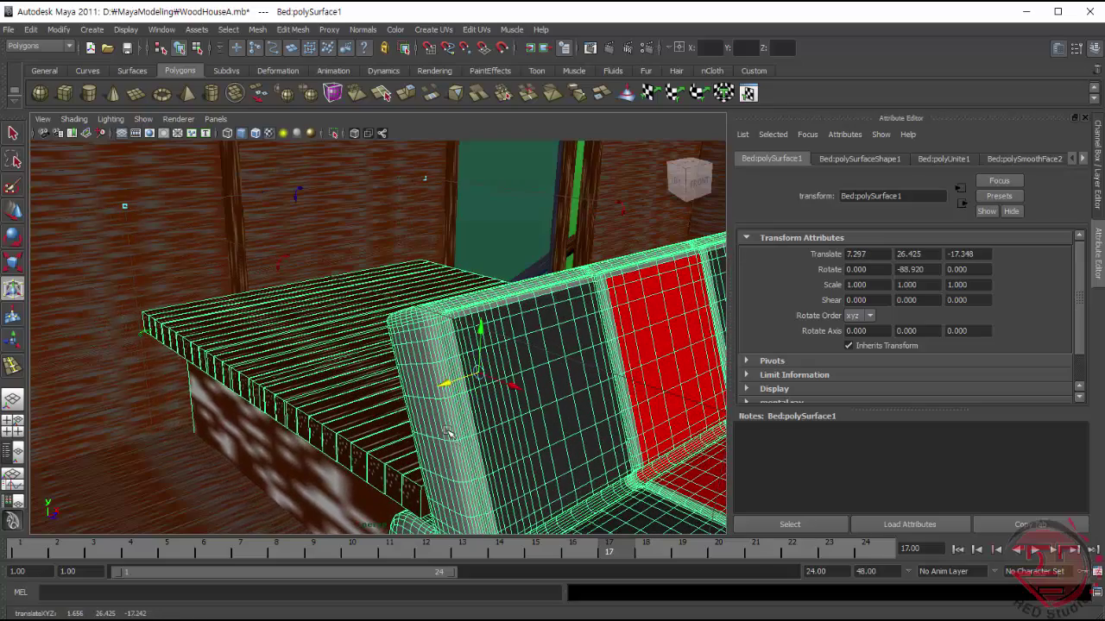
left_click(15, 135)
left_click(90, 321)
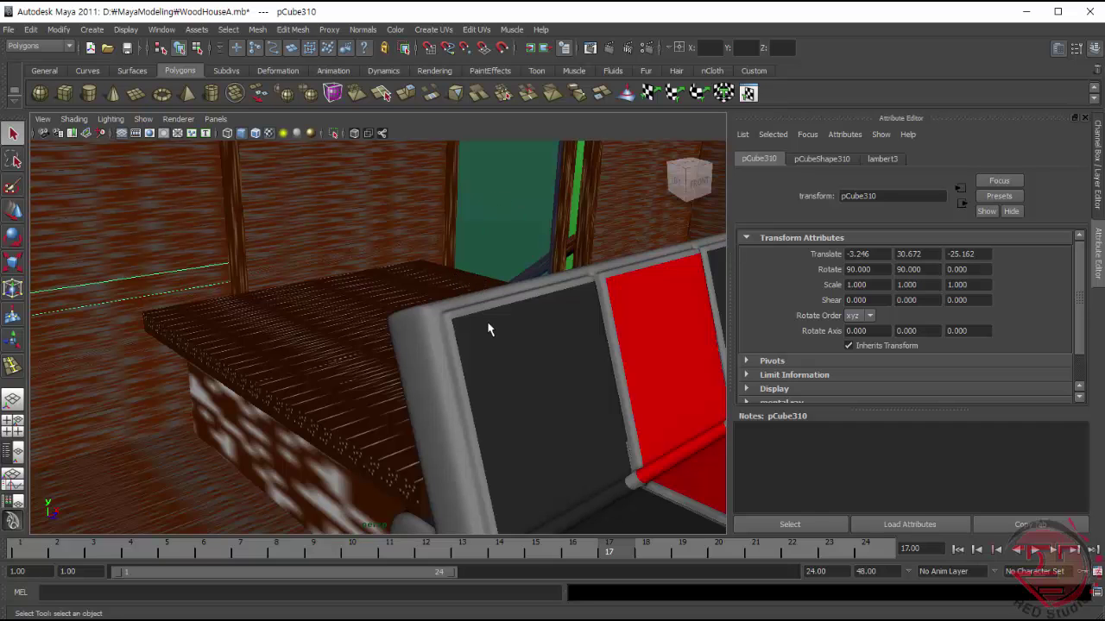
mouse_move(484, 310)
right_mouse_down("alt")
mouse_move(505, 343)
mouse_move(271, 165)
right_mouse_up("alt")
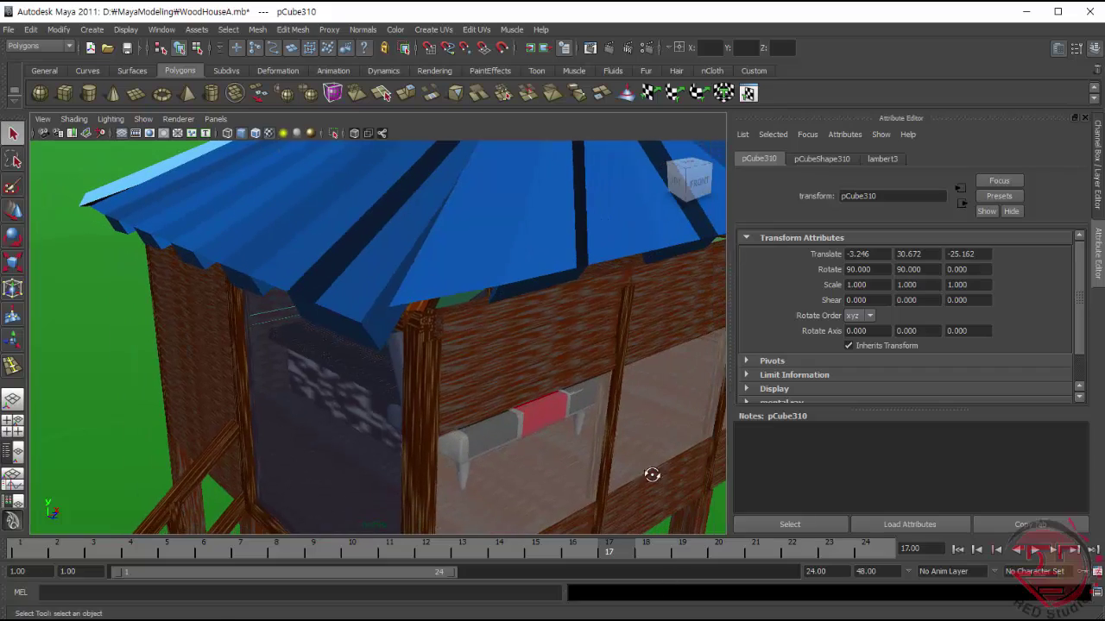
mouse_move(652, 475)
left_mouse_down("alt")
mouse_move(596, 446)
mouse_move(540, 444)
mouse_move(713, 460)
left_mouse_up("alt")
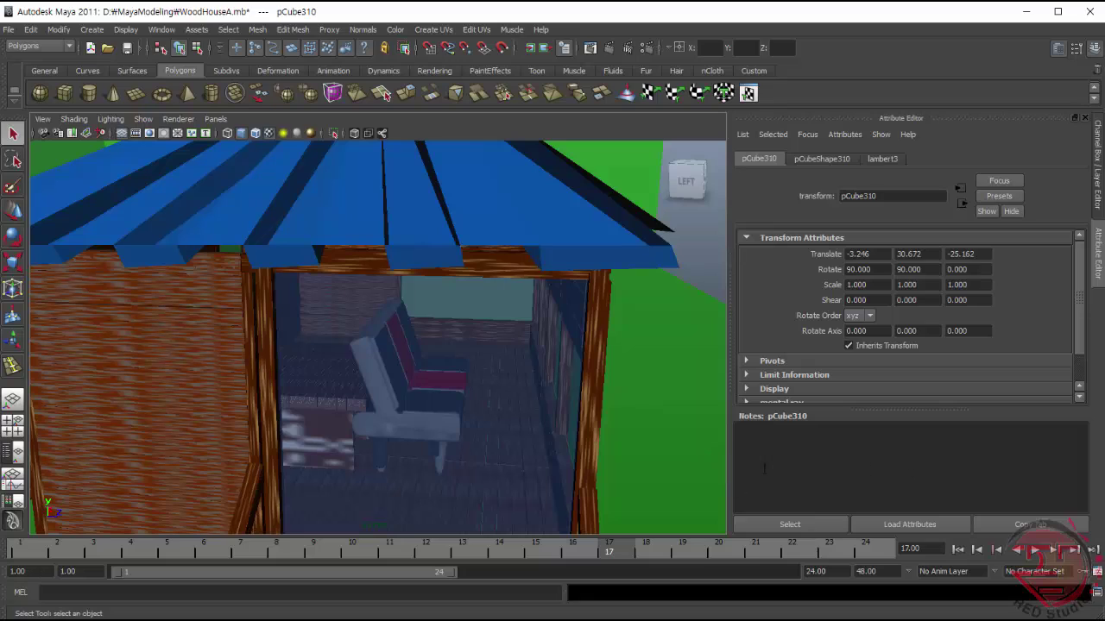
left_click(641, 460)
mouse_move(659, 467)
left_mouse_down("alt")
mouse_move(618, 446)
mouse_move(530, 459)
mouse_move(552, 464)
left_mouse_up("alt")
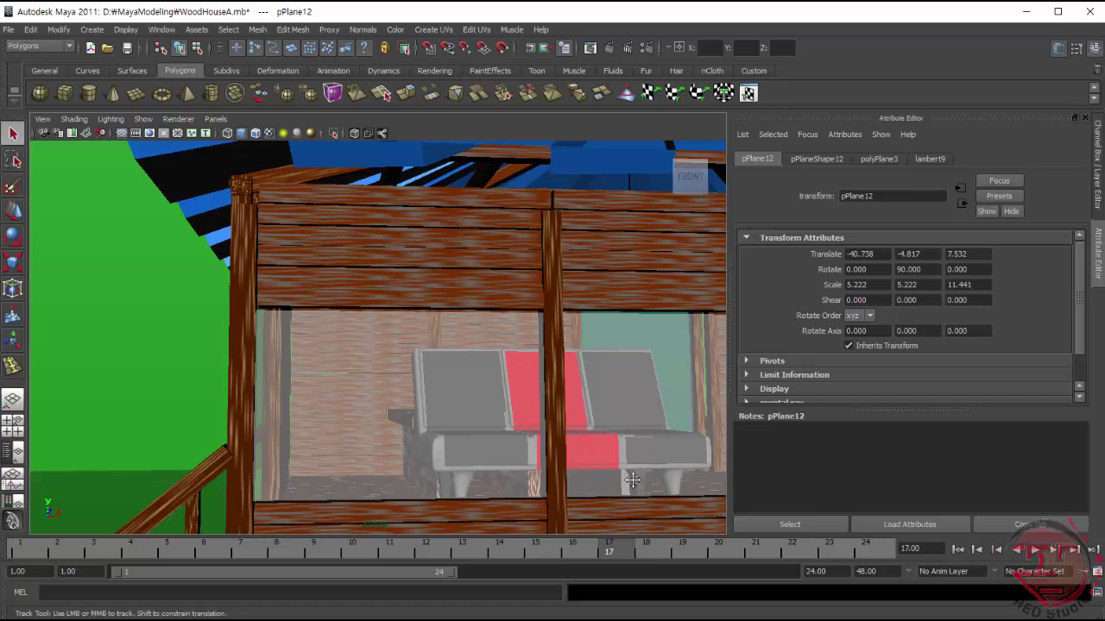
mouse_move(612, 489)
middle_mouse_down("alt")
mouse_move(249, 473)
mouse_move(644, 424)
mouse_move(588, 450)
mouse_move(574, 477)
middle_mouse_up("alt")
mouse_move(510, 488)
left_mouse_down("alt")
mouse_move(670, 476)
mouse_move(665, 483)
left_mouse_up("alt")
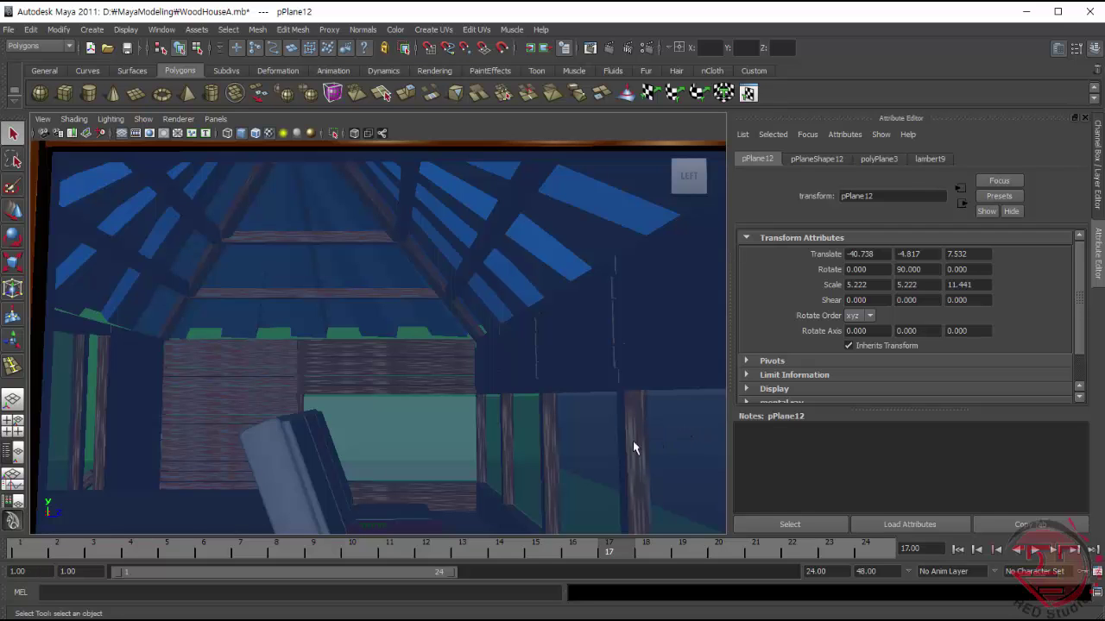
mouse_move(630, 473)
right_mouse_down("alt")
mouse_move(572, 434)
mouse_move(629, 402)
mouse_move(783, 417)
mouse_move(710, 426)
right_mouse_up("alt")
mouse_move(613, 470)
left_mouse_down("alt")
mouse_move(601, 336)
mouse_move(520, 444)
left_mouse_up("alt")
mouse_move(520, 443)
middle_mouse_down("alt")
mouse_move(509, 464)
mouse_move(94, 469)
mouse_move(135, 419)
middle_mouse_up("alt")
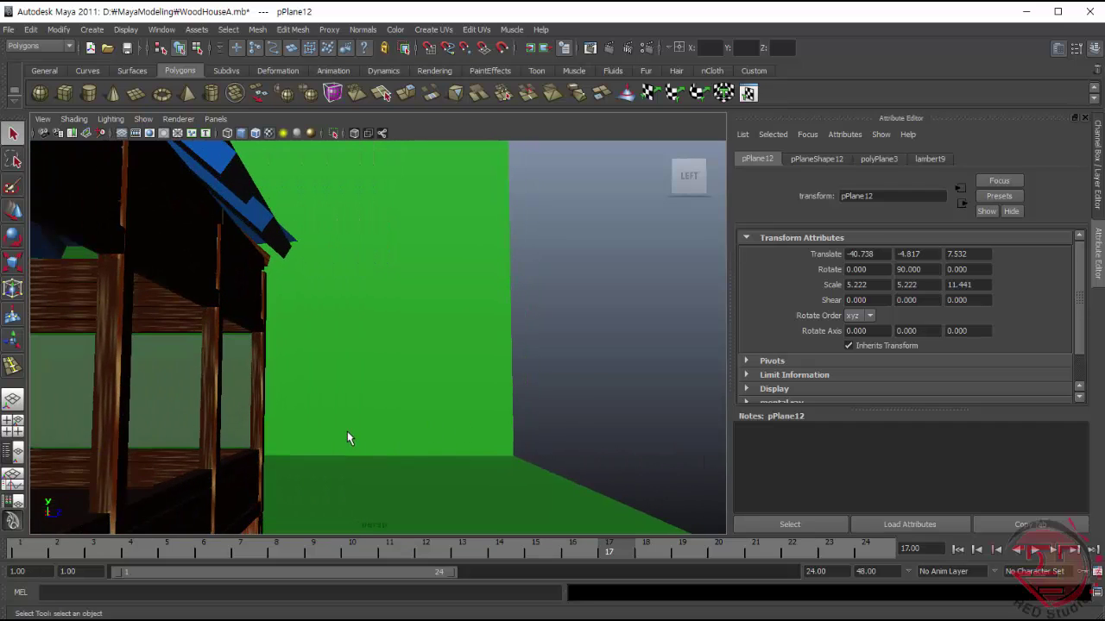
mouse_move(329, 470)
right_mouse_down("alt")
mouse_move(86, 471)
mouse_move(244, 377)
right_mouse_up("alt")
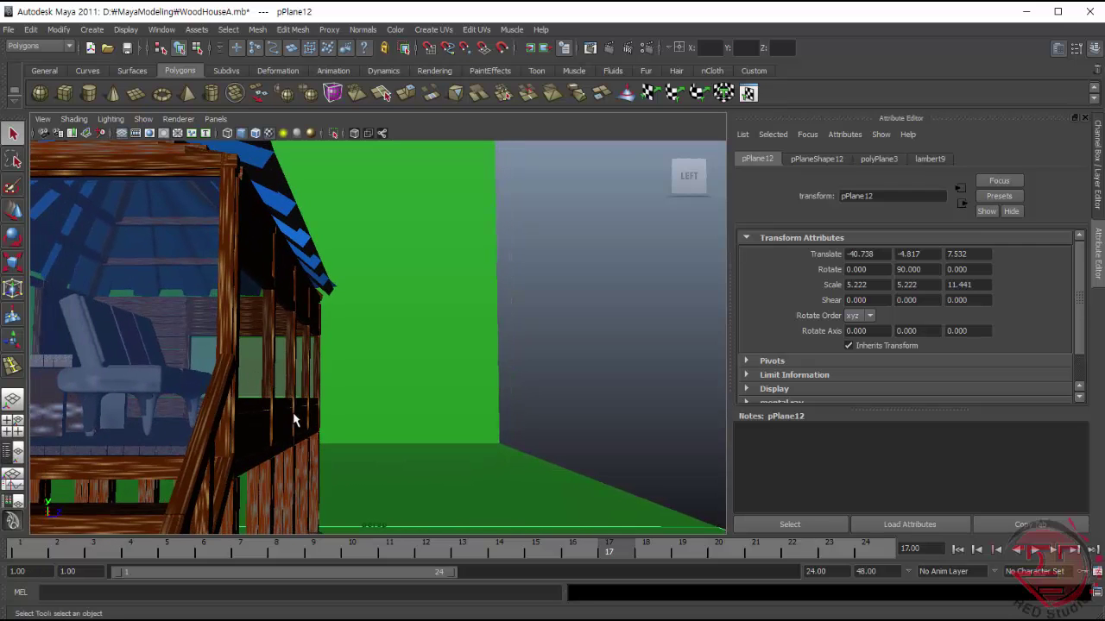
mouse_move(294, 420)
left_mouse_down("alt")
mouse_move(274, 446)
mouse_move(276, 412)
mouse_move(314, 422)
mouse_move(265, 434)
left_mouse_up("alt")
mouse_move(196, 437)
left_mouse_down("alt")
mouse_move(184, 452)
mouse_move(318, 429)
mouse_move(434, 444)
left_mouse_up("alt")
right_click_drag(434, 444, 518, 448, "alt")
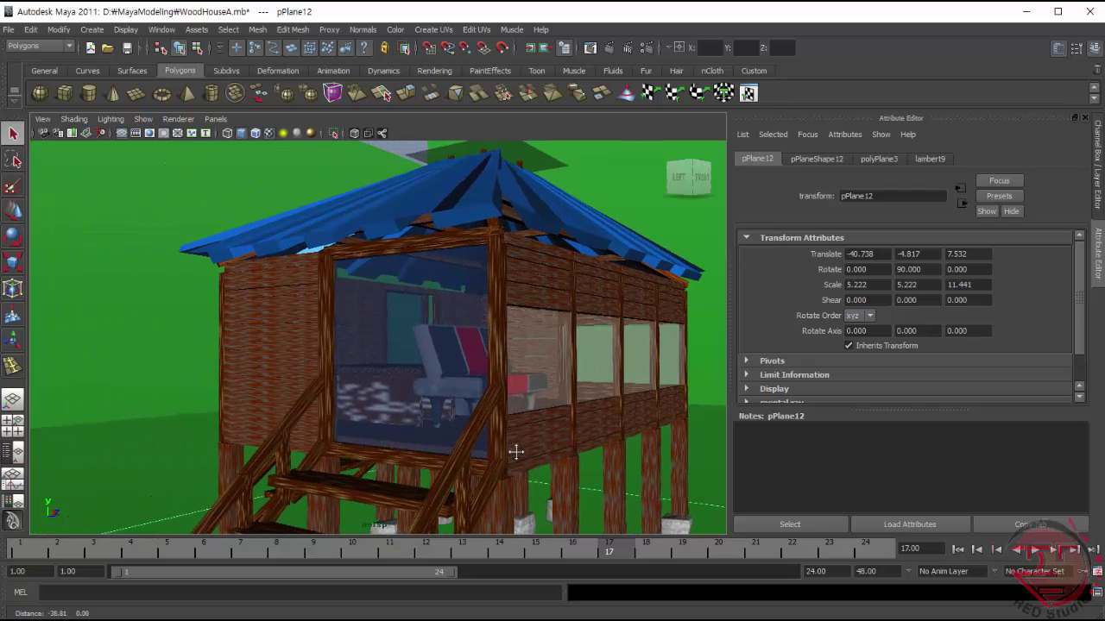
left_click_drag(516, 449, 495, 441, "alt")
left_click(567, 466)
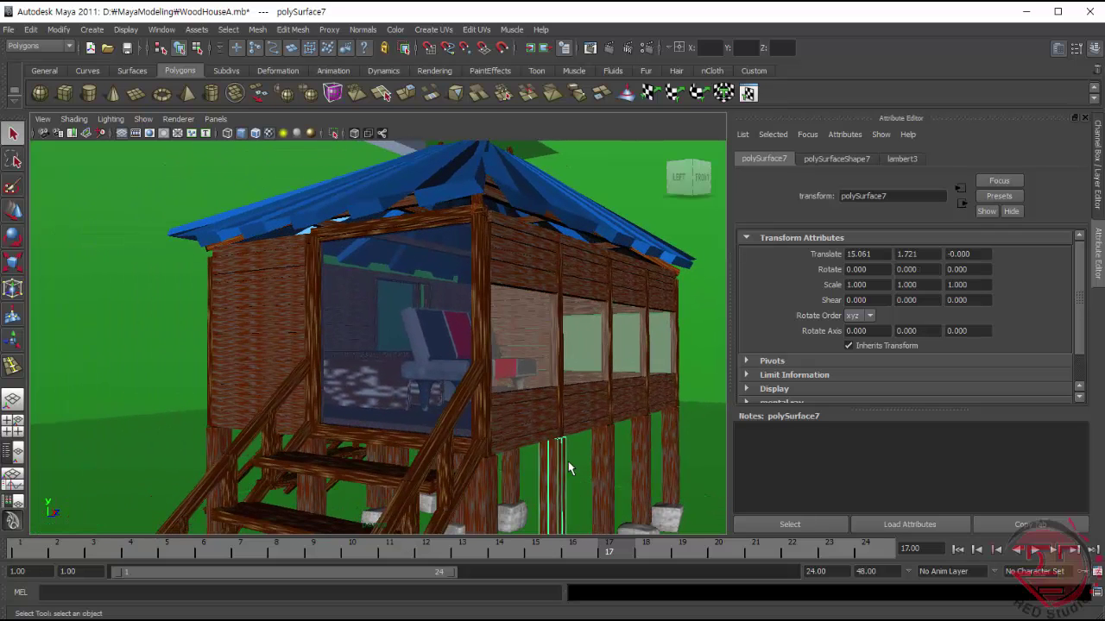
left_click(695, 386)
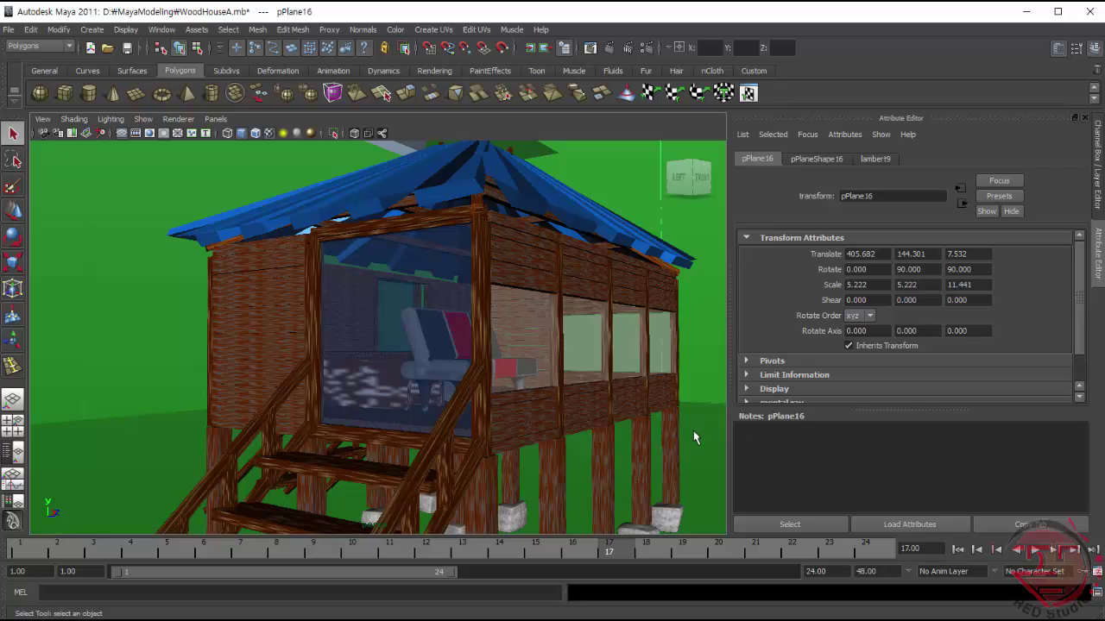
left_click_drag(693, 430, 440, 340, "alt")
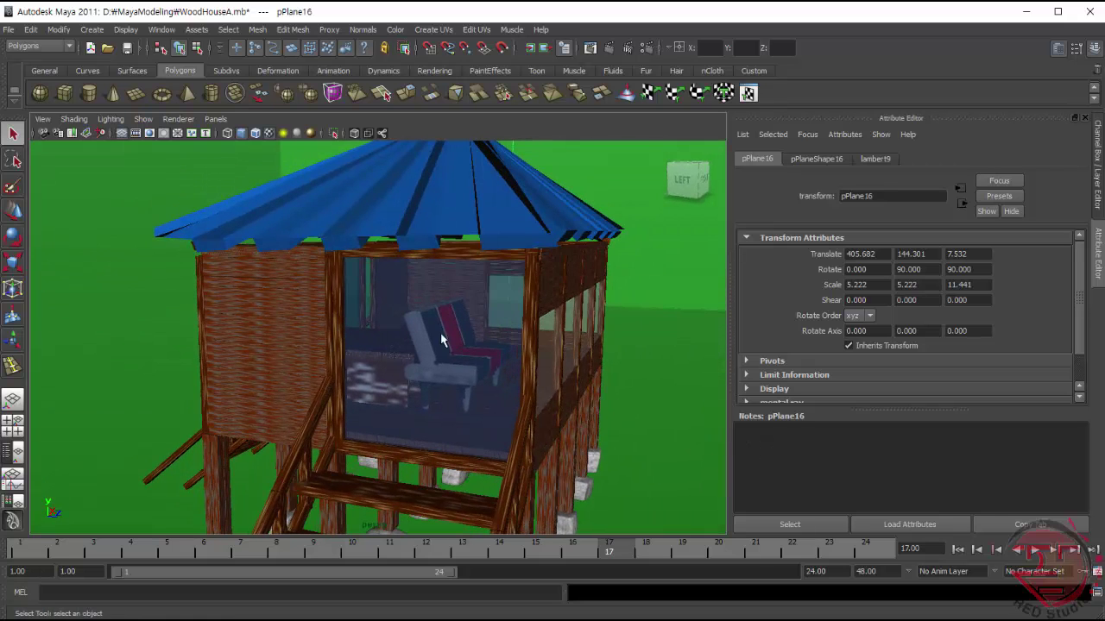